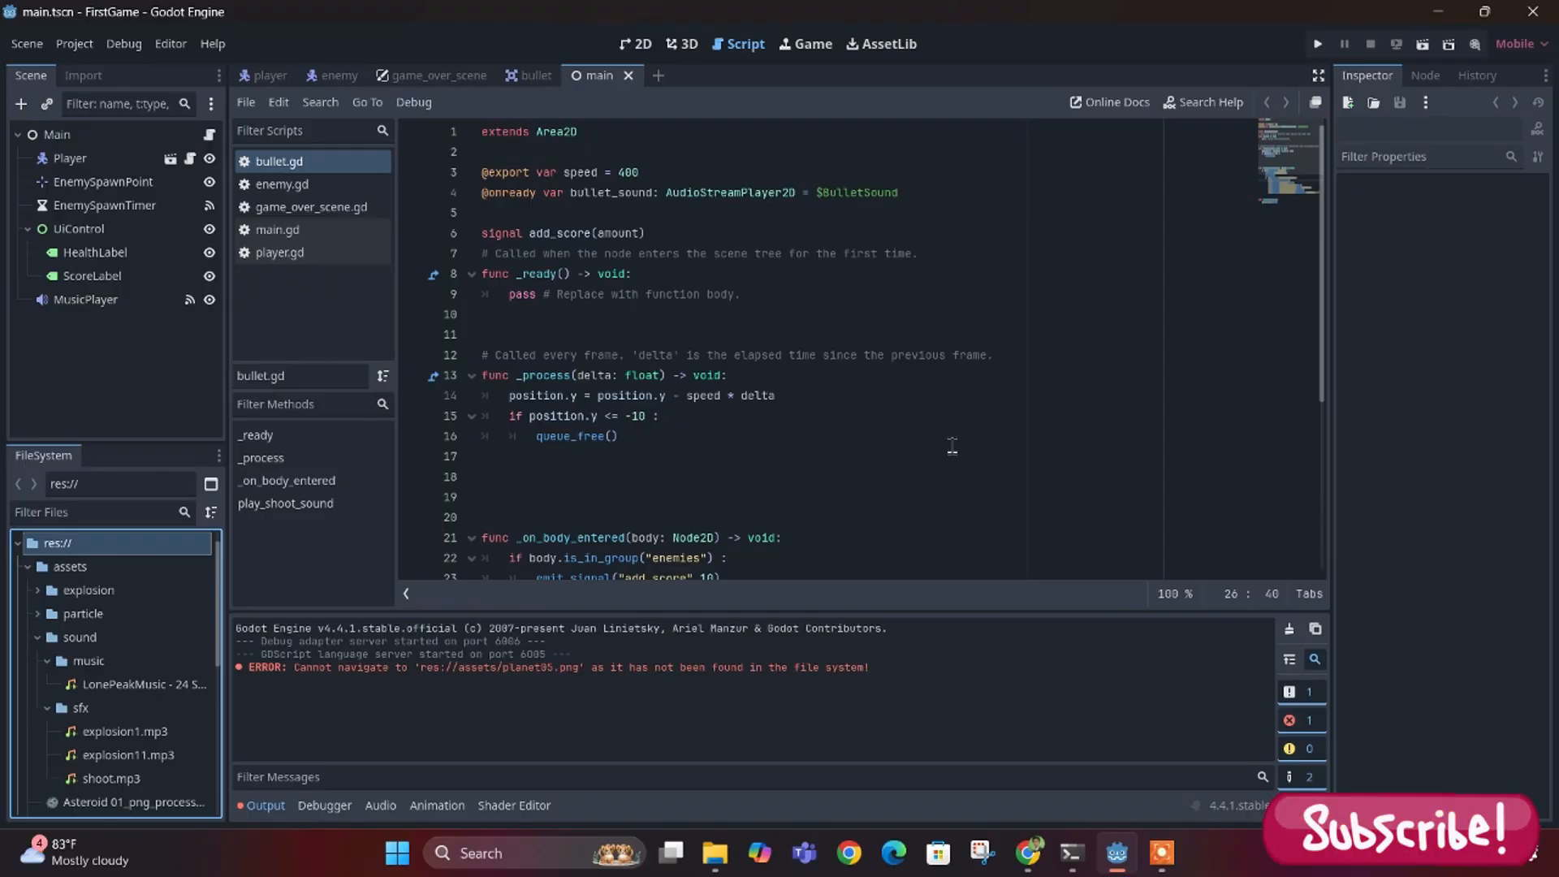
# - Run the project to playtest moving the ship and shooting asteroids, and stop the running game
pyautogui.click(1318, 44)
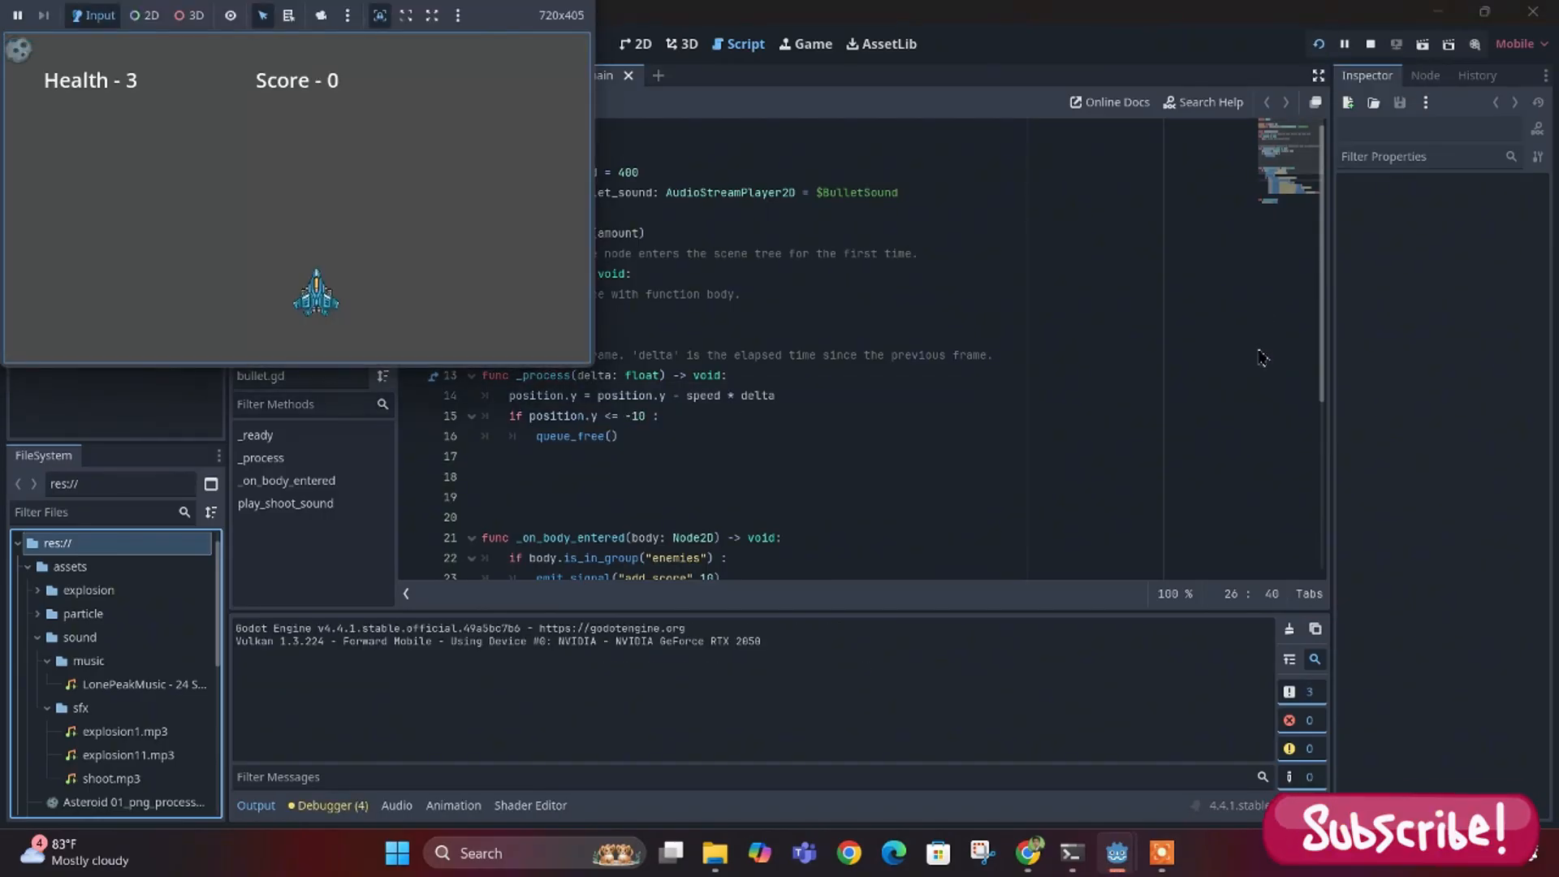
pyautogui.press('Left')
pyautogui.press('space')
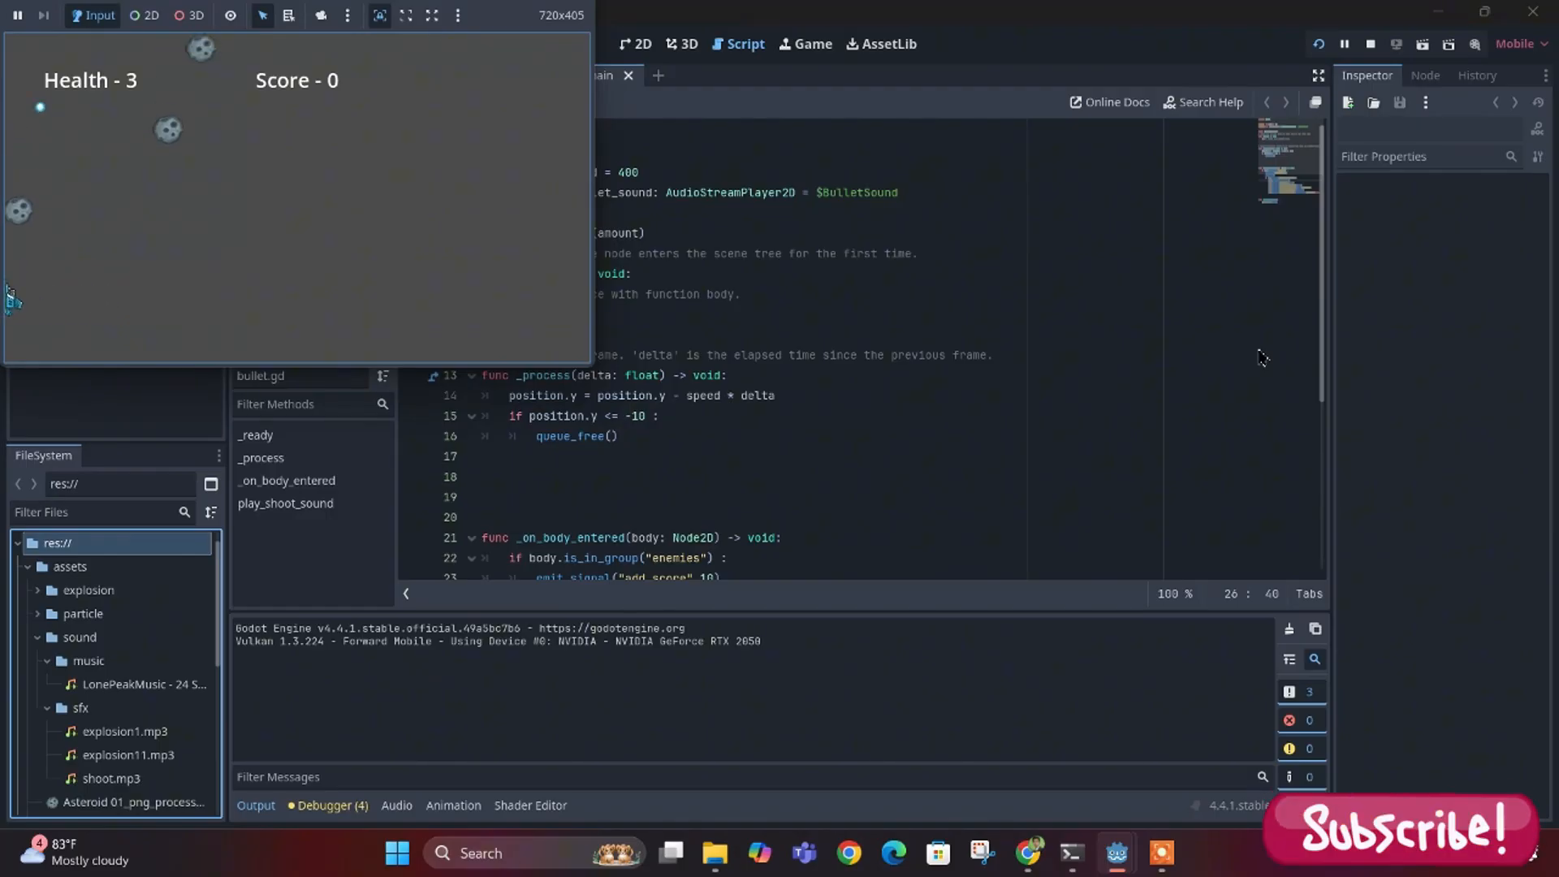
pyautogui.press('Right')
pyautogui.press('space')
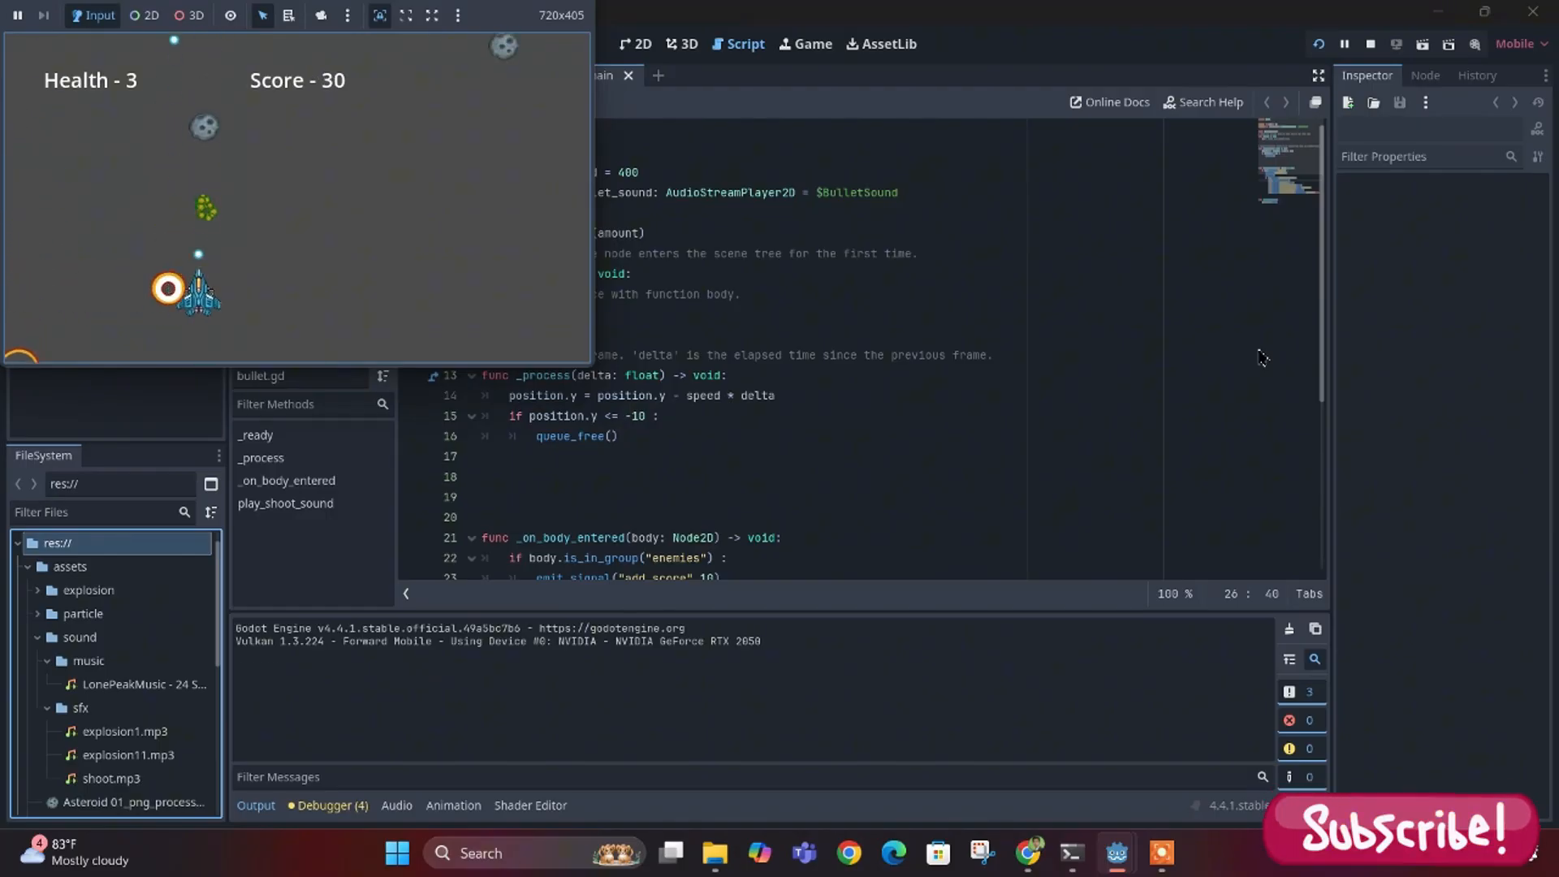
pyautogui.press('Right')
pyautogui.press('space')
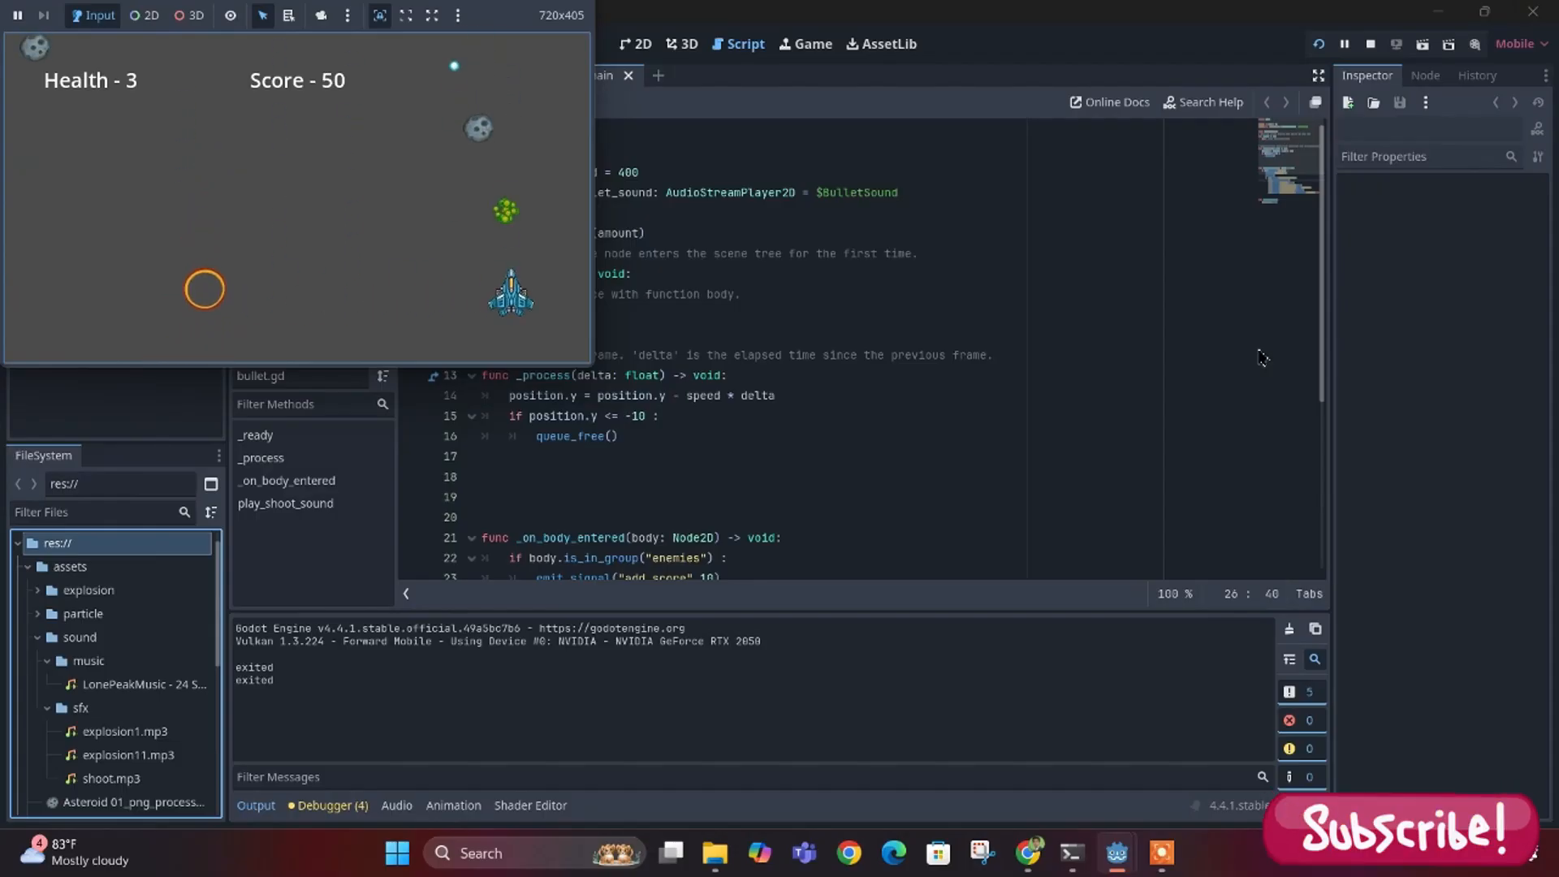
pyautogui.press('Left')
pyautogui.press('Right')
pyautogui.press('Left')
pyautogui.press('Left')
pyautogui.press('space')
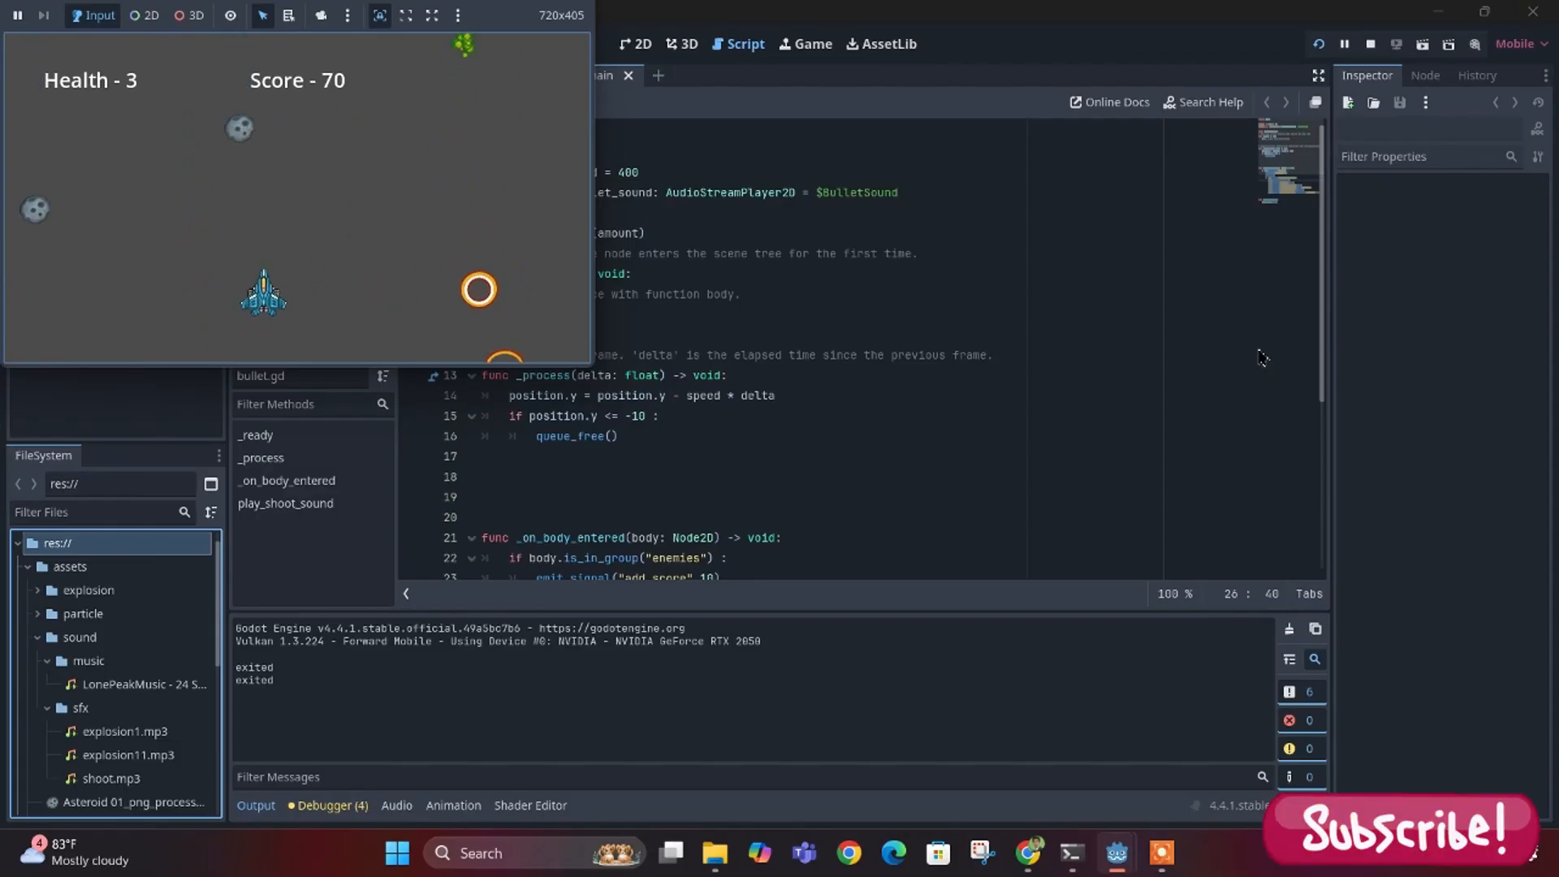
pyautogui.click(1370, 44)
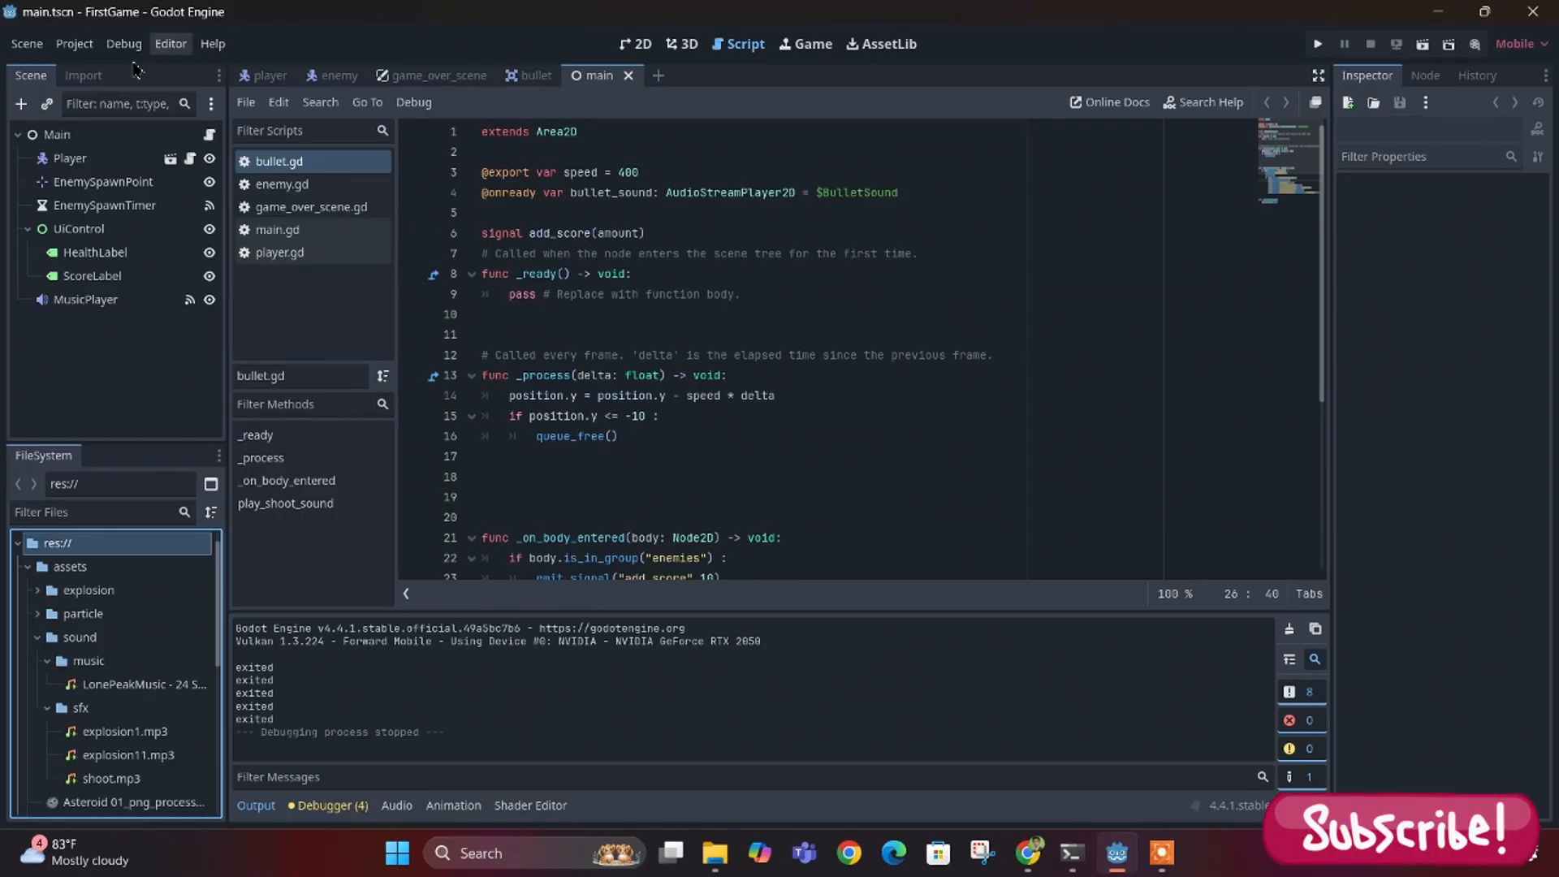
# - Create a new scene with a ParallaxBackground node as its root
pyautogui.click(31, 47)
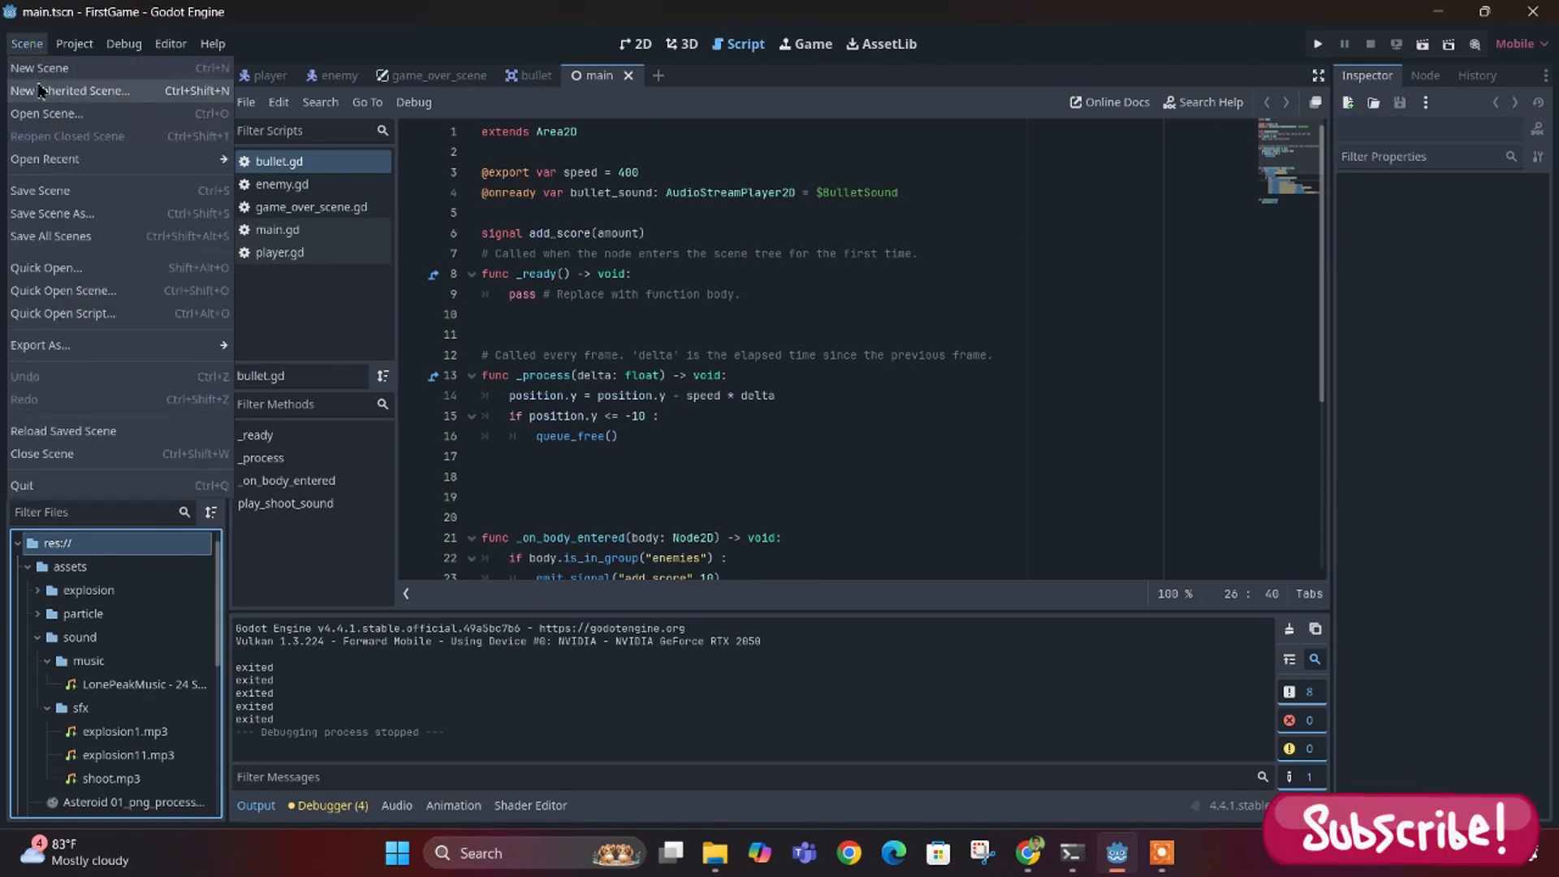
pyautogui.click(36, 73)
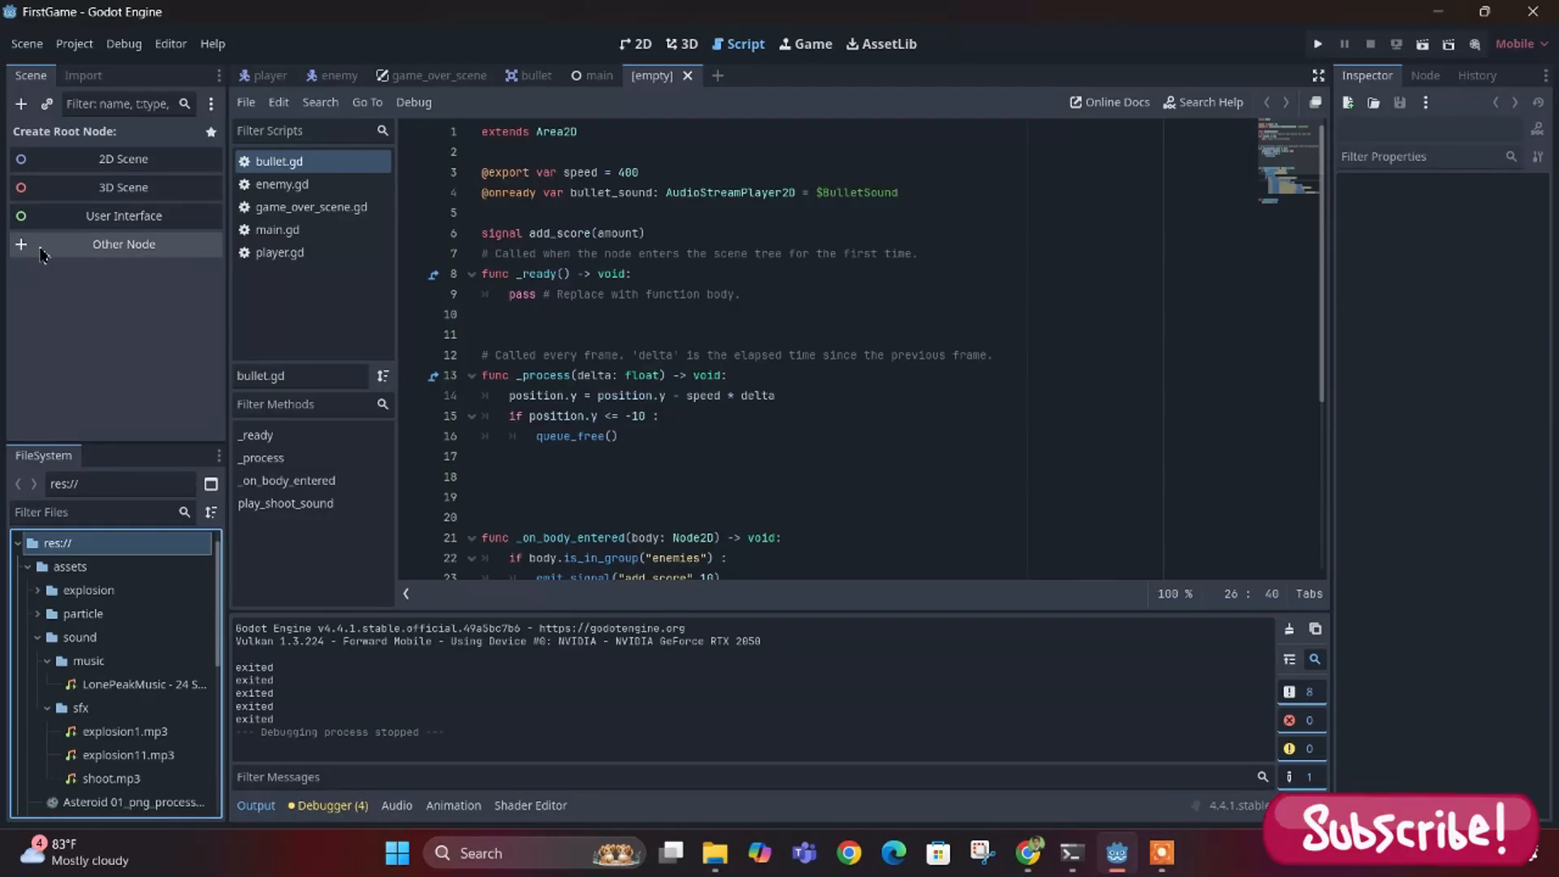
pyautogui.click(88, 254)
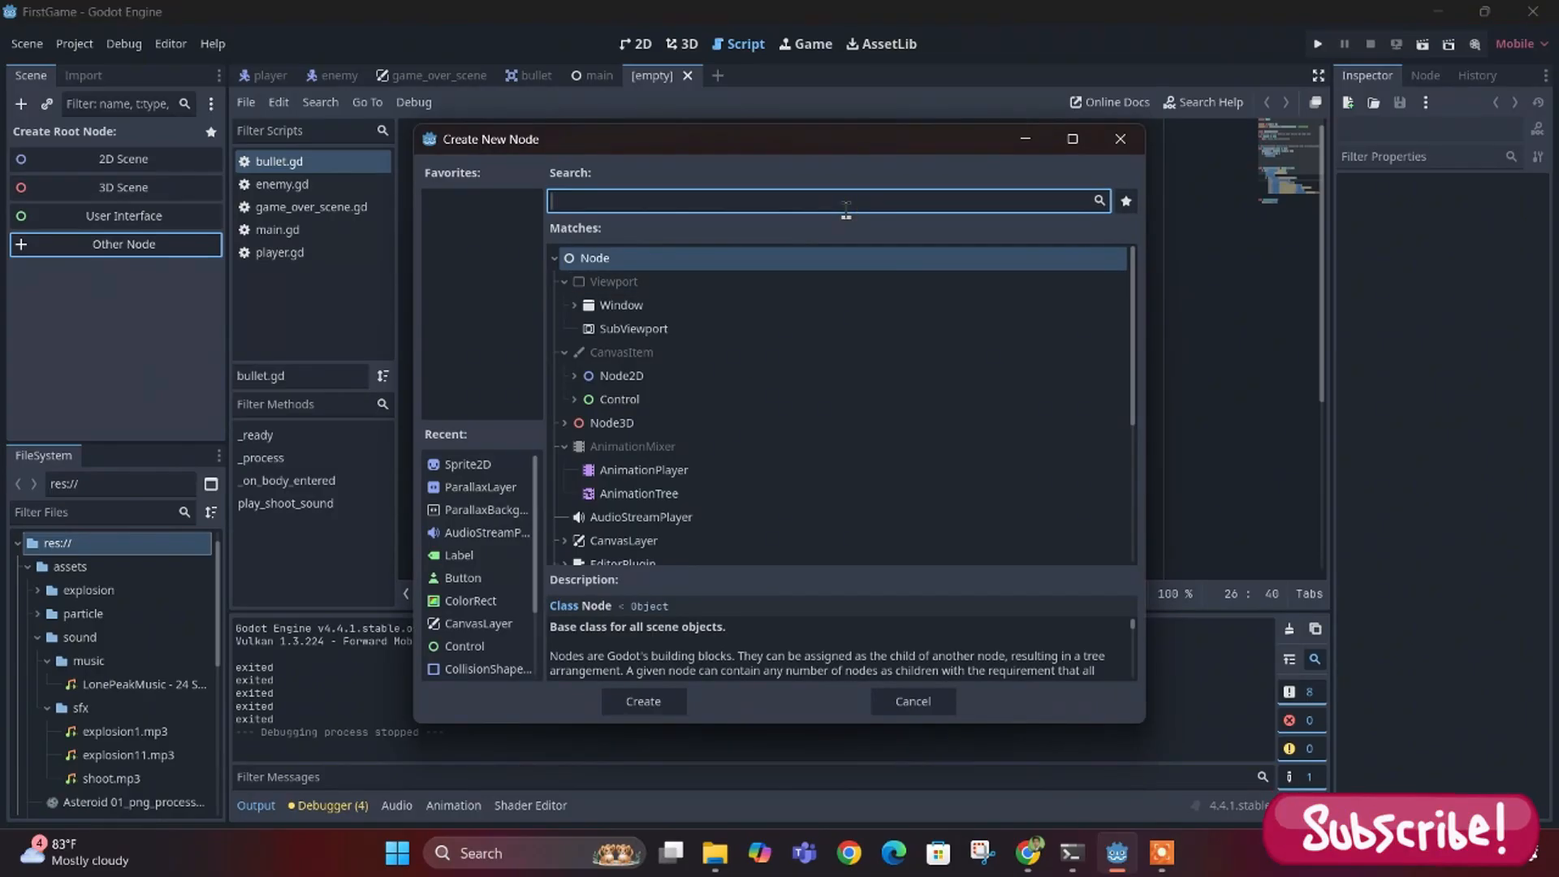
pyautogui.write('parallax')
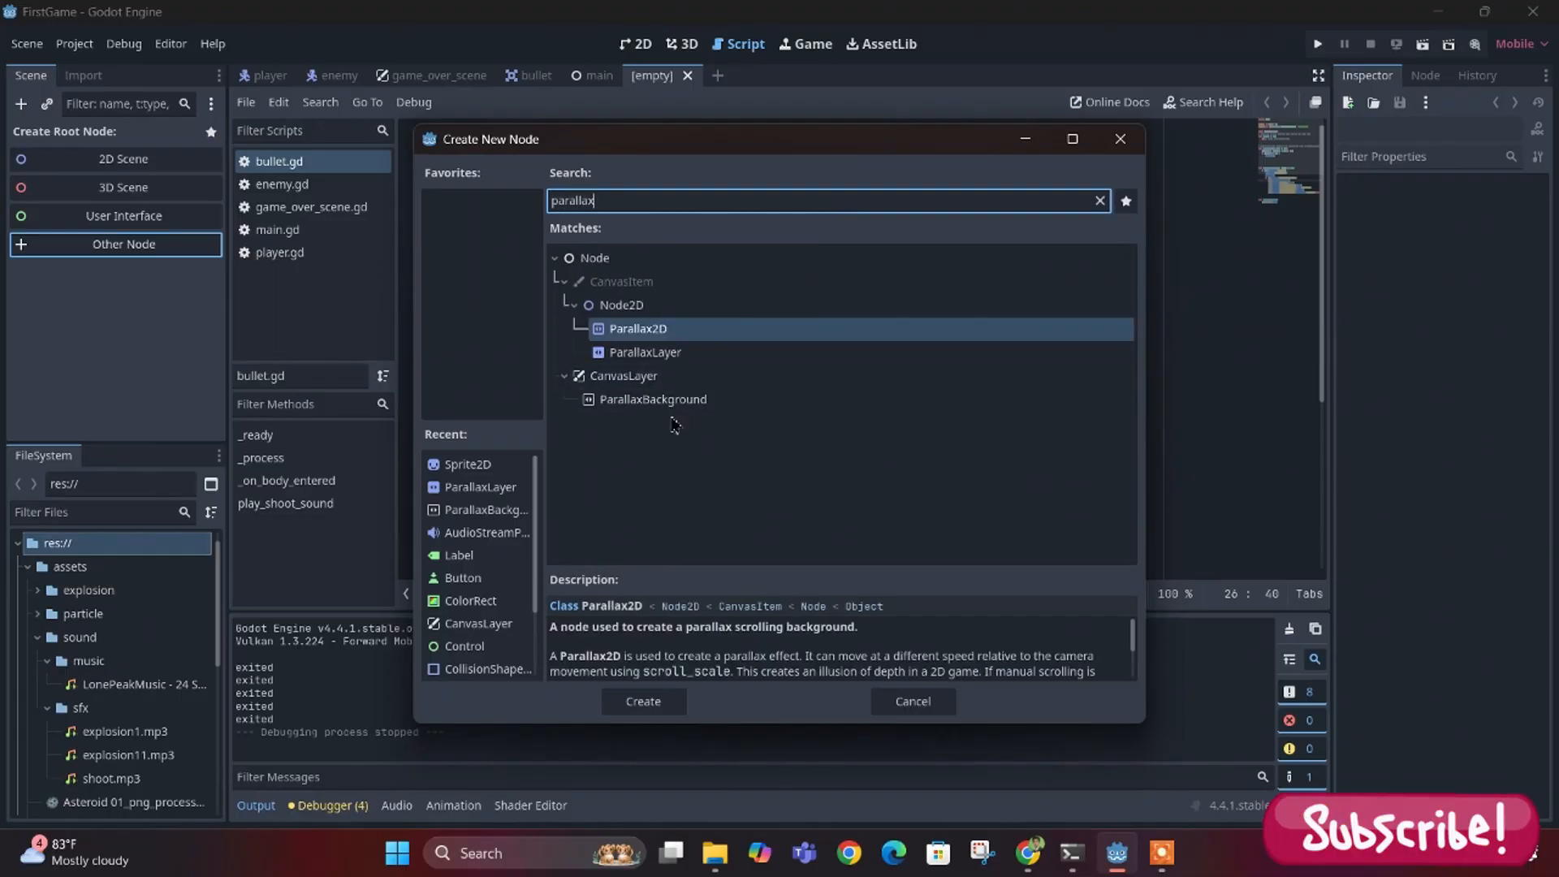
pyautogui.click(632, 404)
pyautogui.click(642, 702)
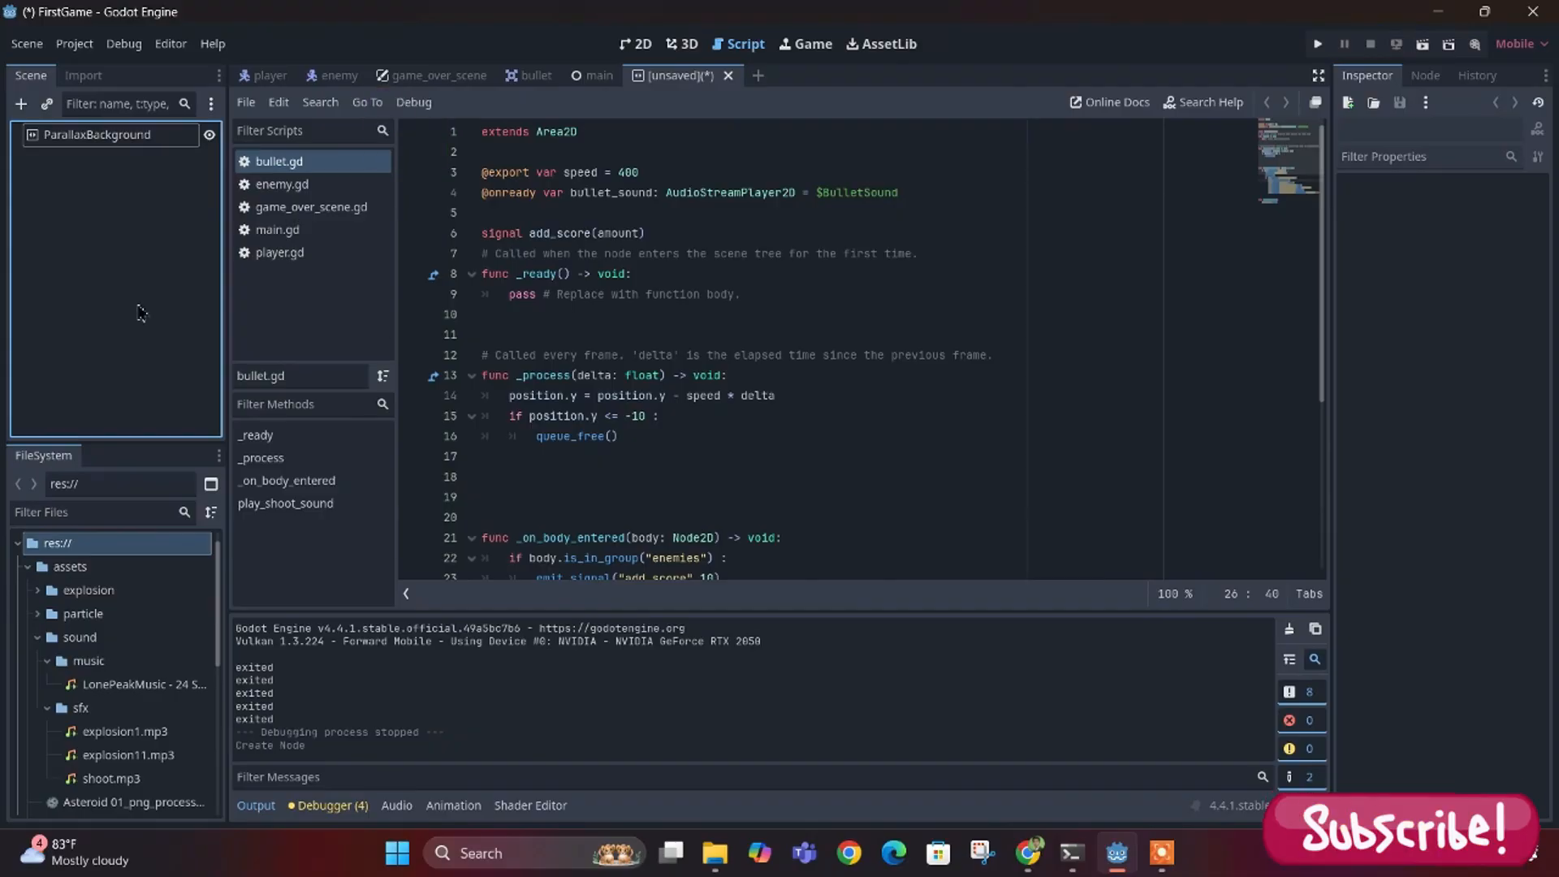
# - Add a ParallaxLayer node as a child of ParallaxBackground
pyautogui.click(104, 145)
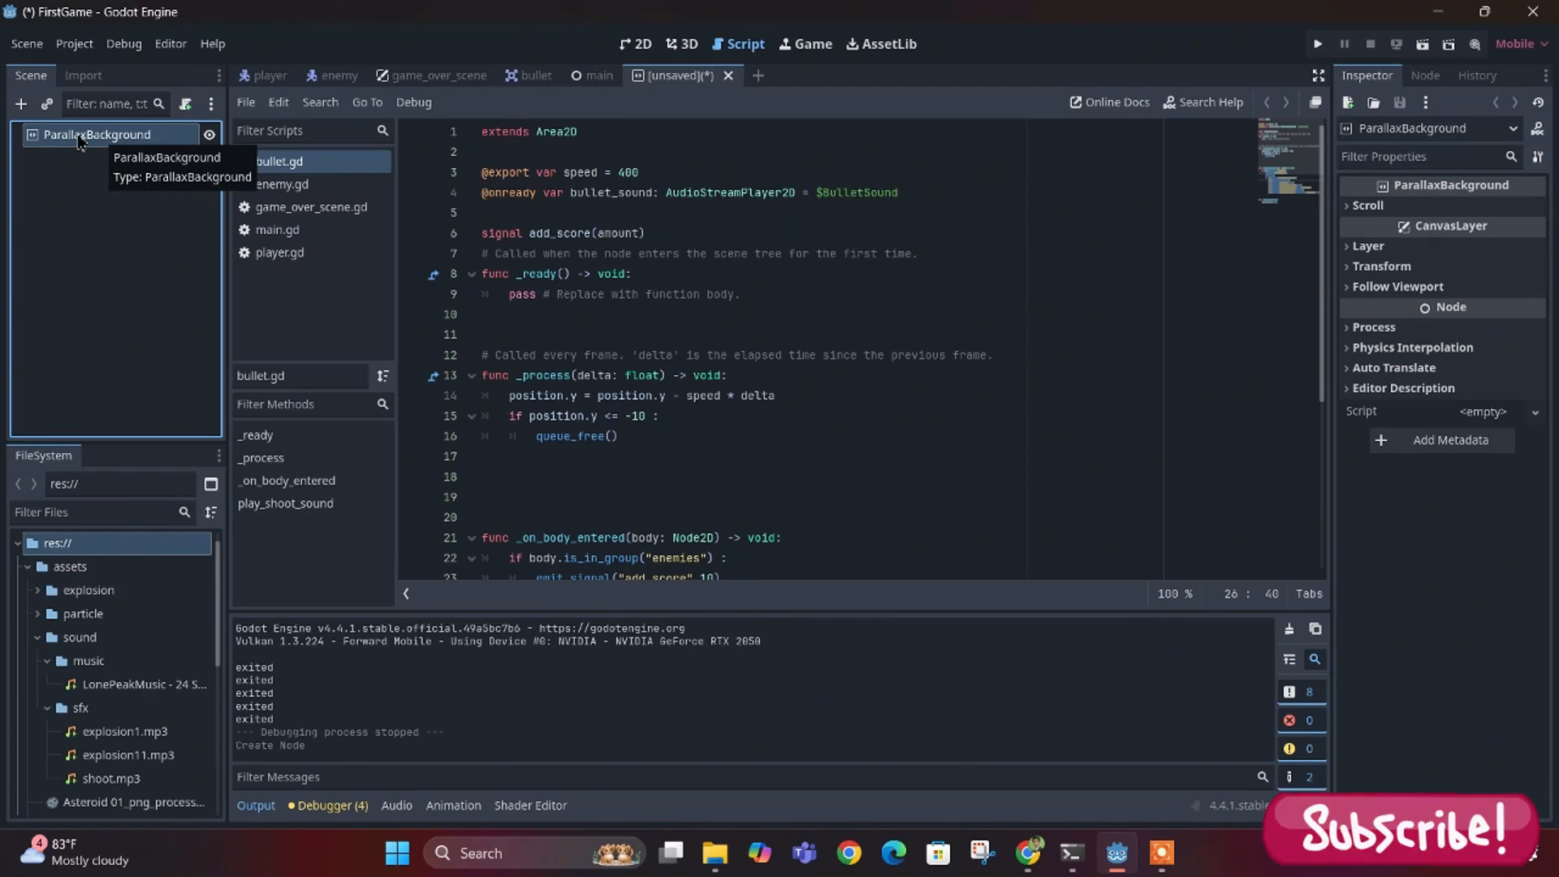
pyautogui.rightClick(80, 142)
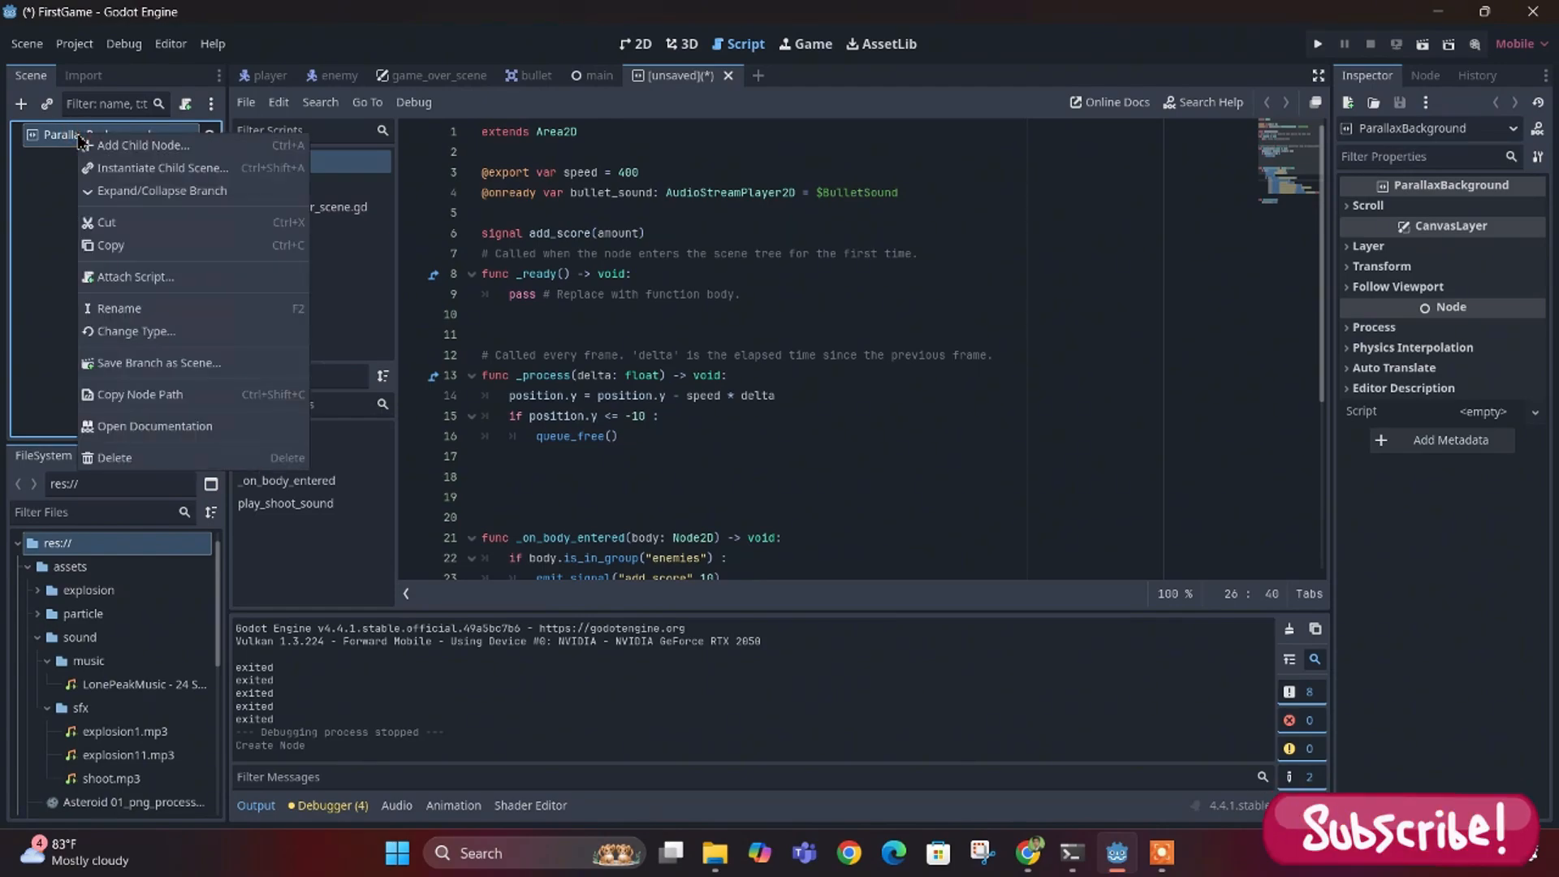
pyautogui.click(130, 146)
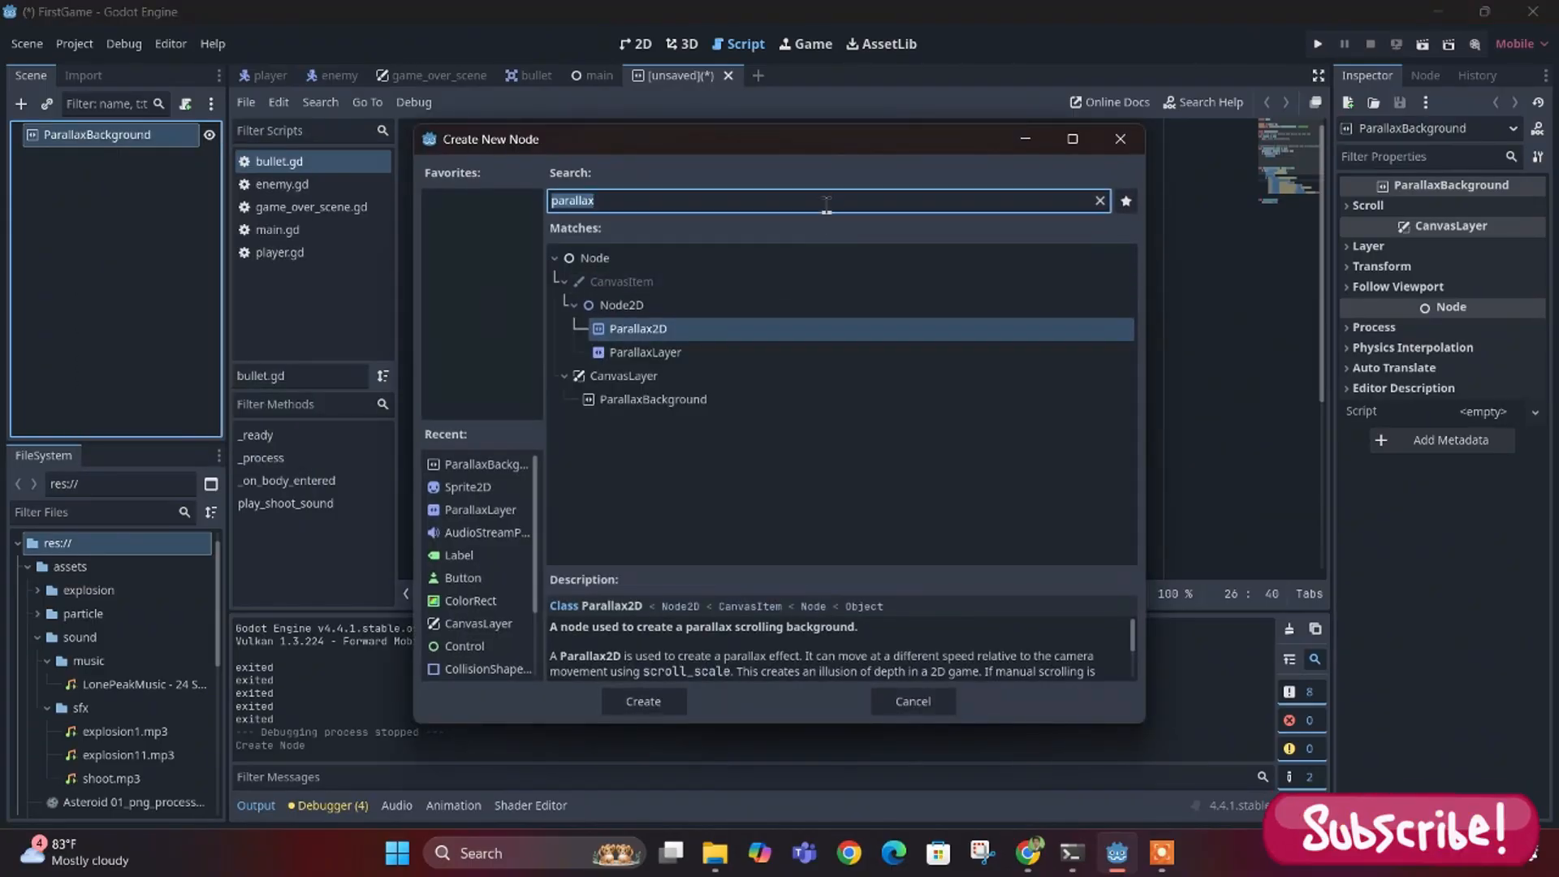
pyautogui.press('BackSpace')
pyautogui.write('paralla')
pyautogui.click(640, 354)
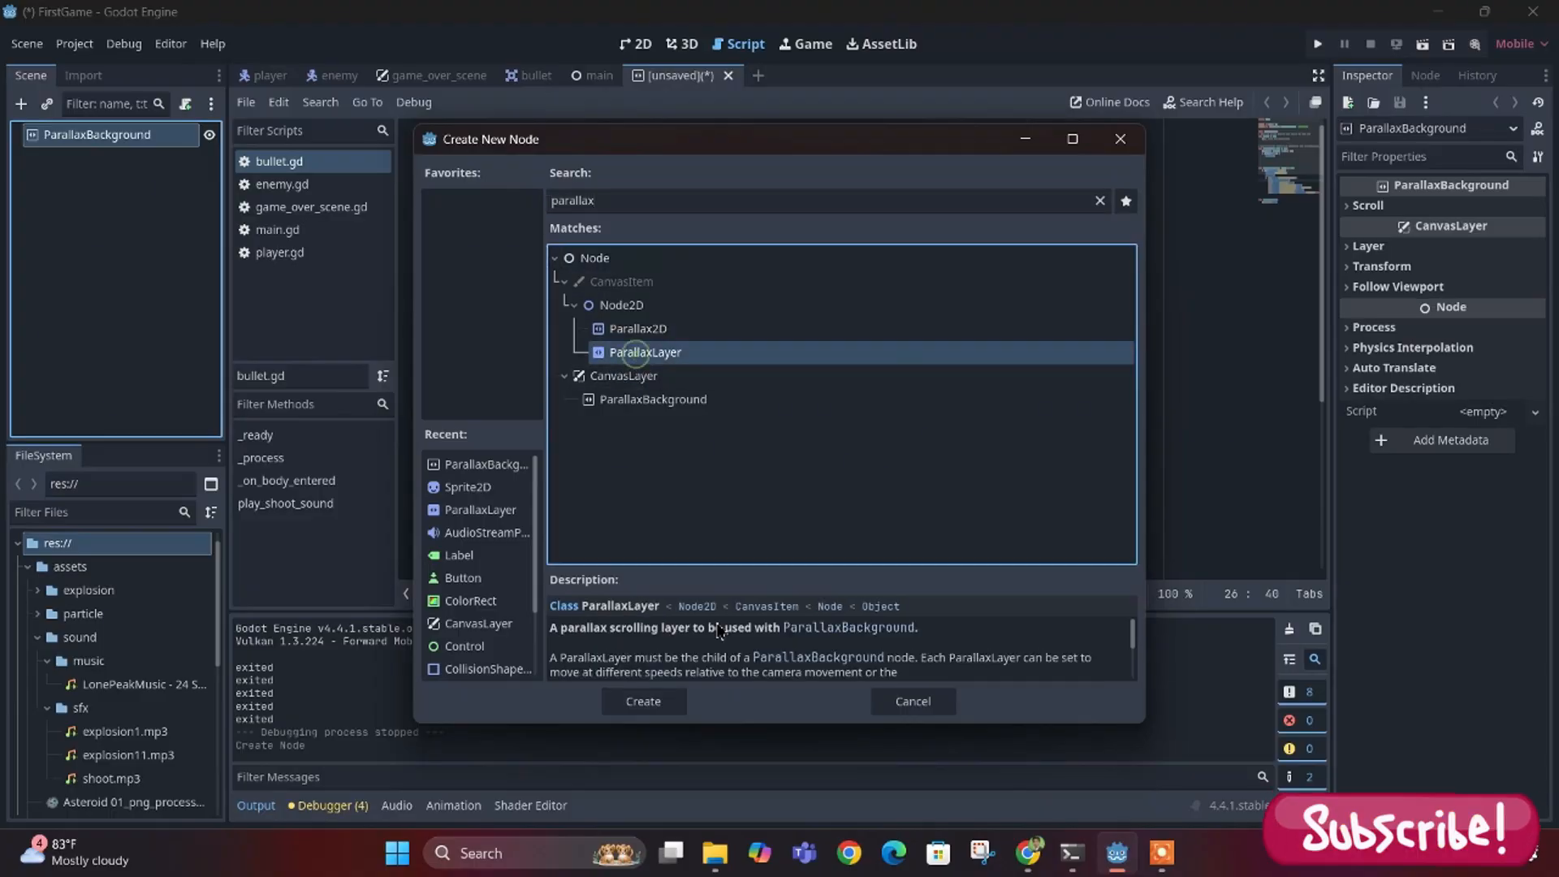
pyautogui.click(641, 700)
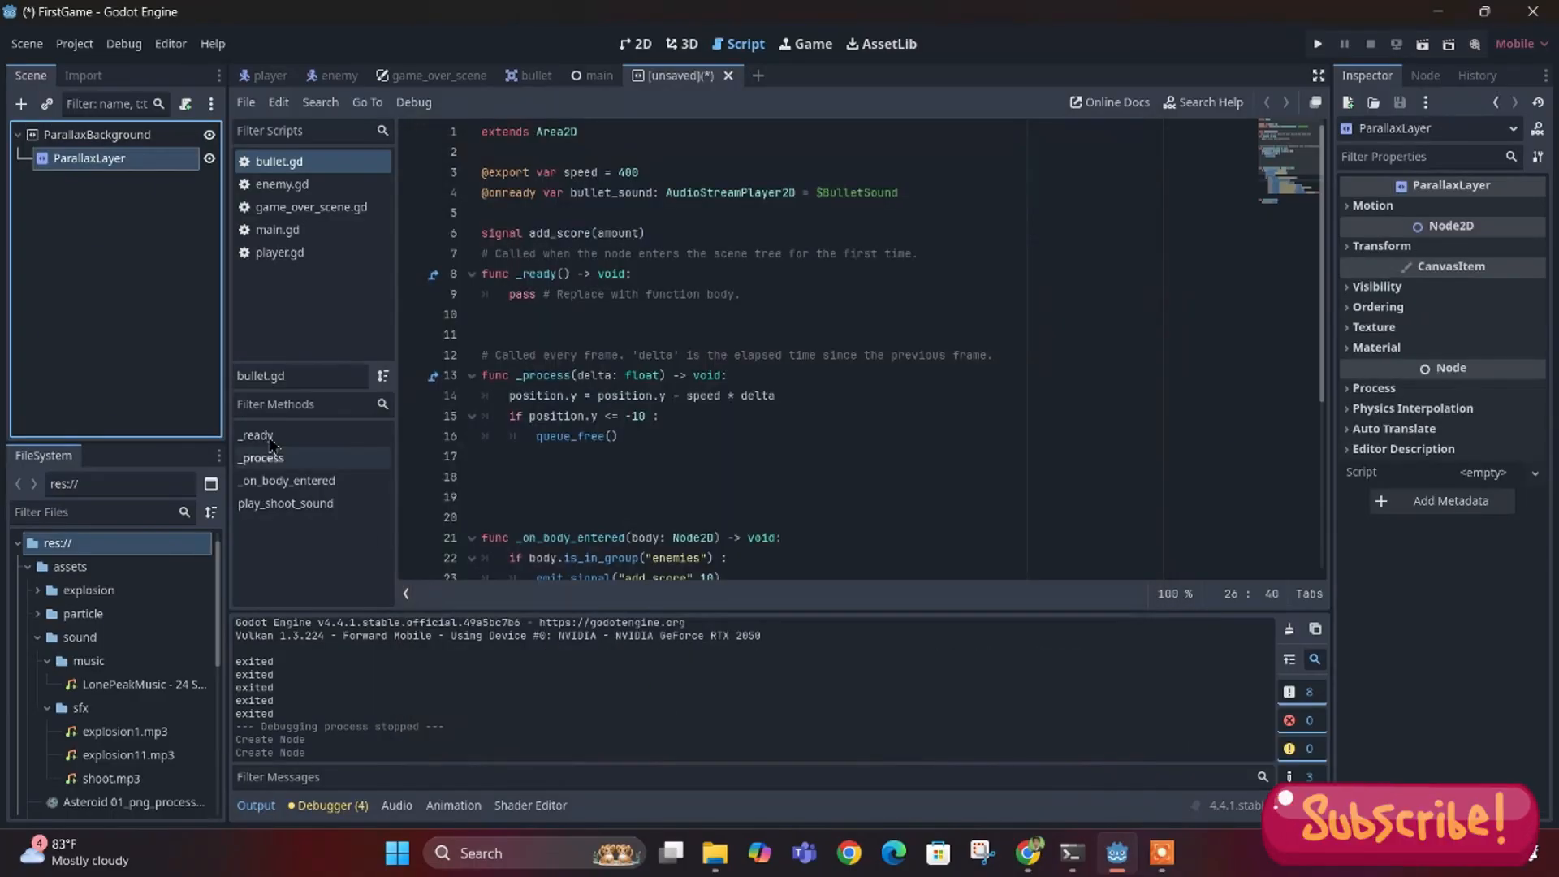
pyautogui.click(152, 324)
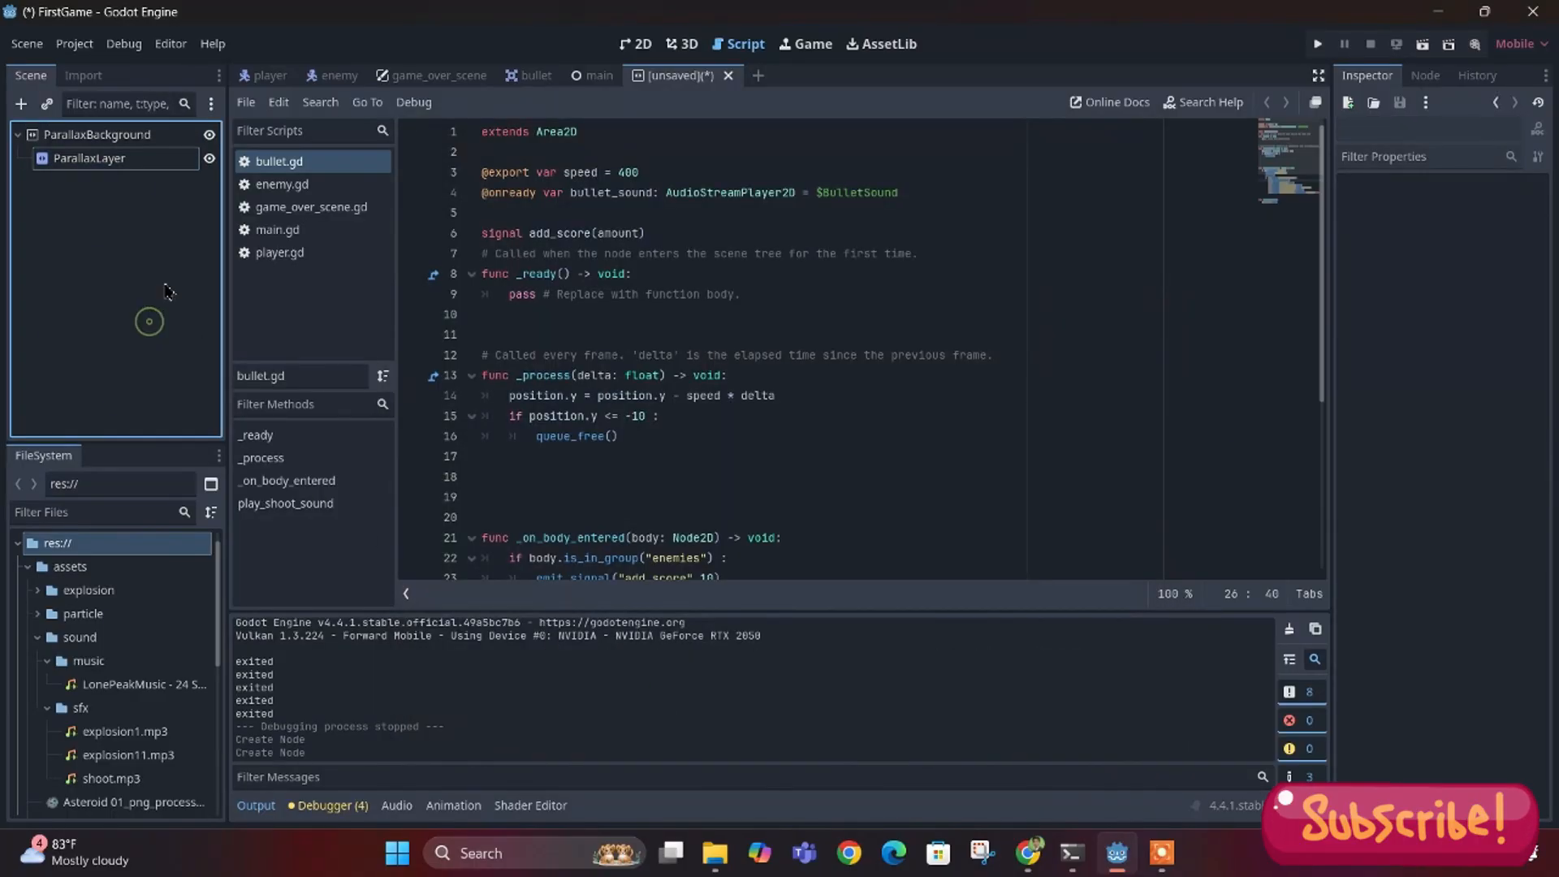
# - Add a Sprite2D node as a child of ParallaxLayer
pyautogui.click(110, 142)
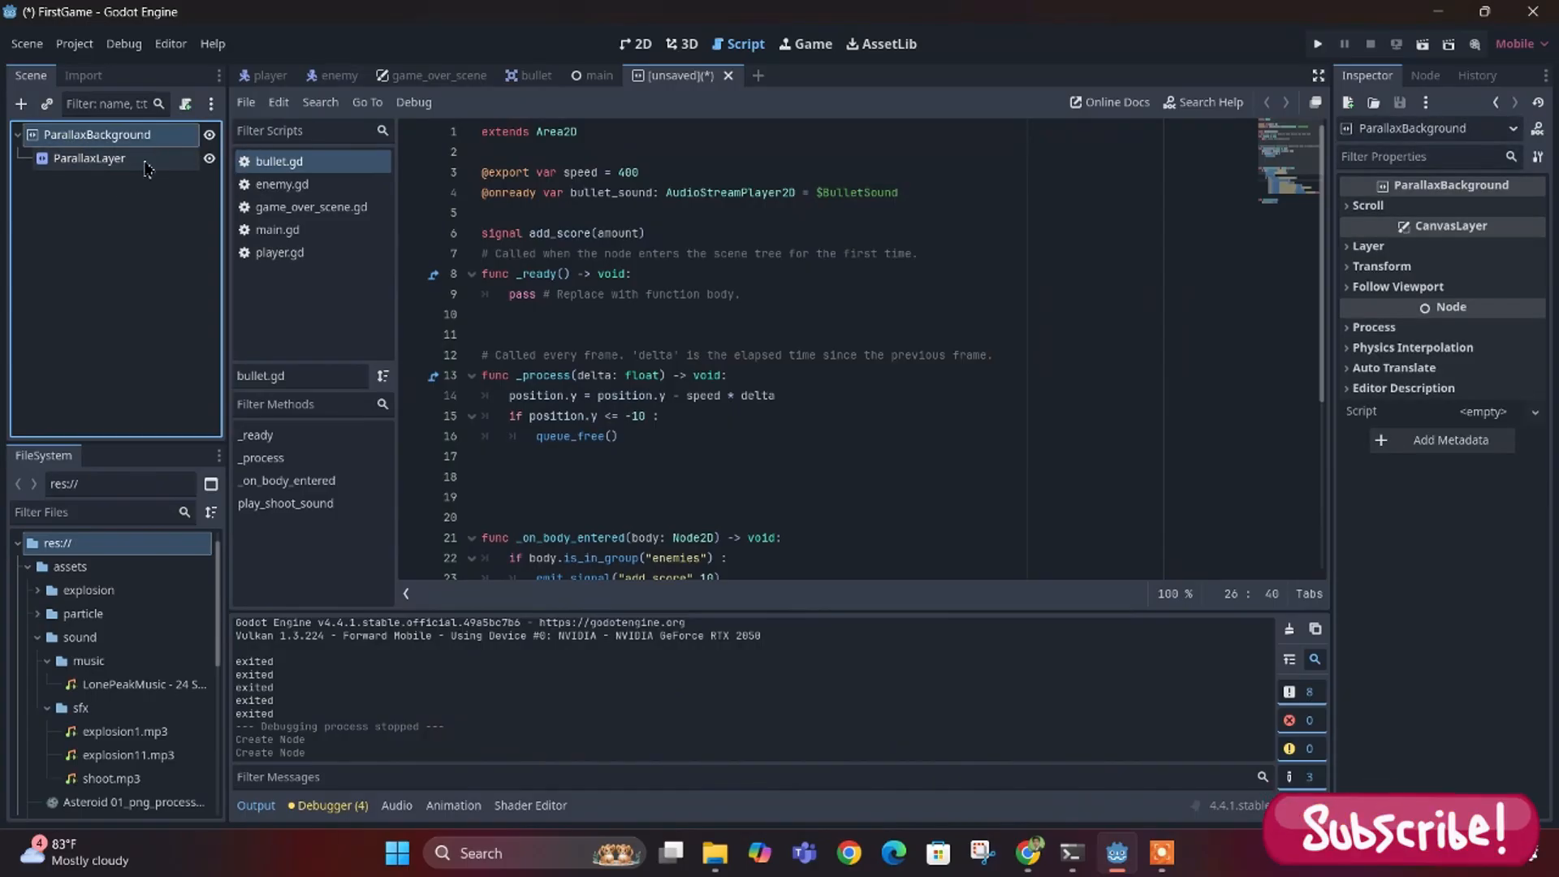
pyautogui.click(89, 160)
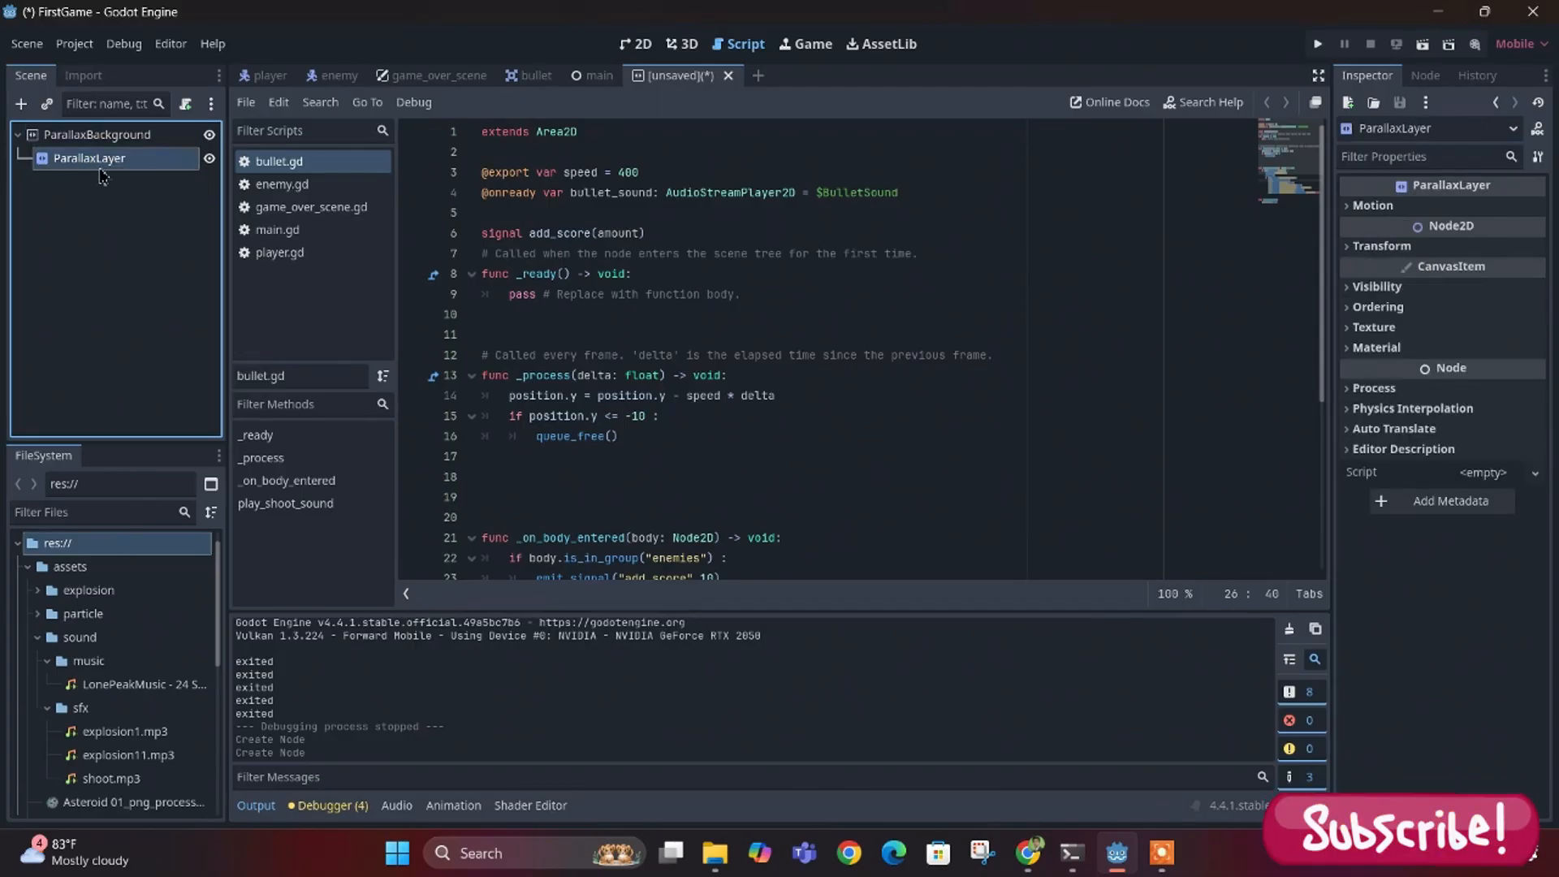
pyautogui.doubleClick(102, 168)
pyautogui.click(151, 211)
pyautogui.rightClick(133, 159)
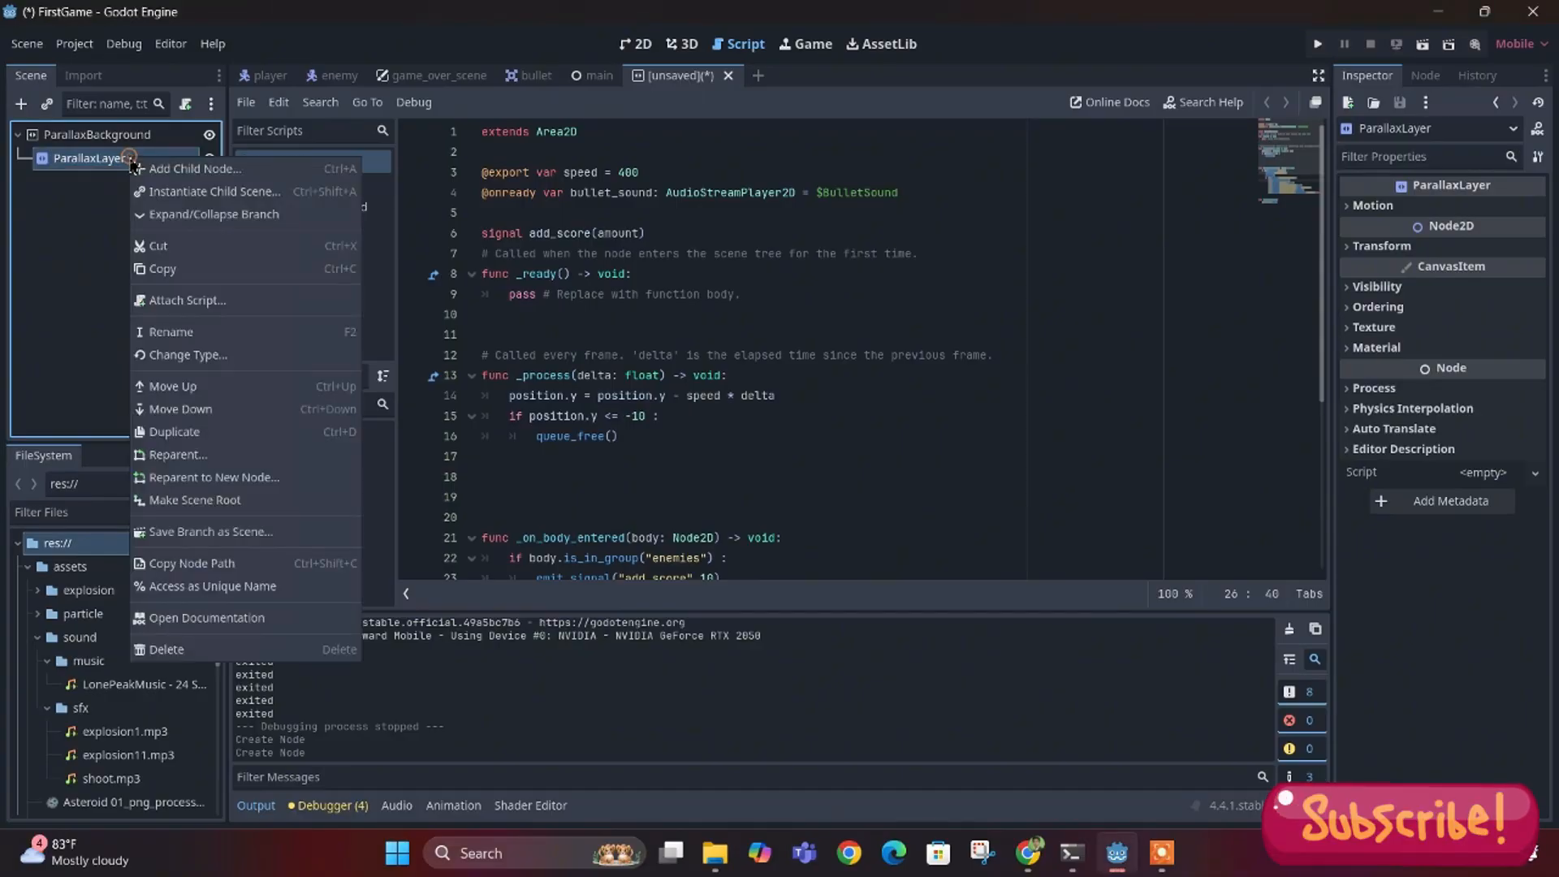
pyautogui.click(195, 169)
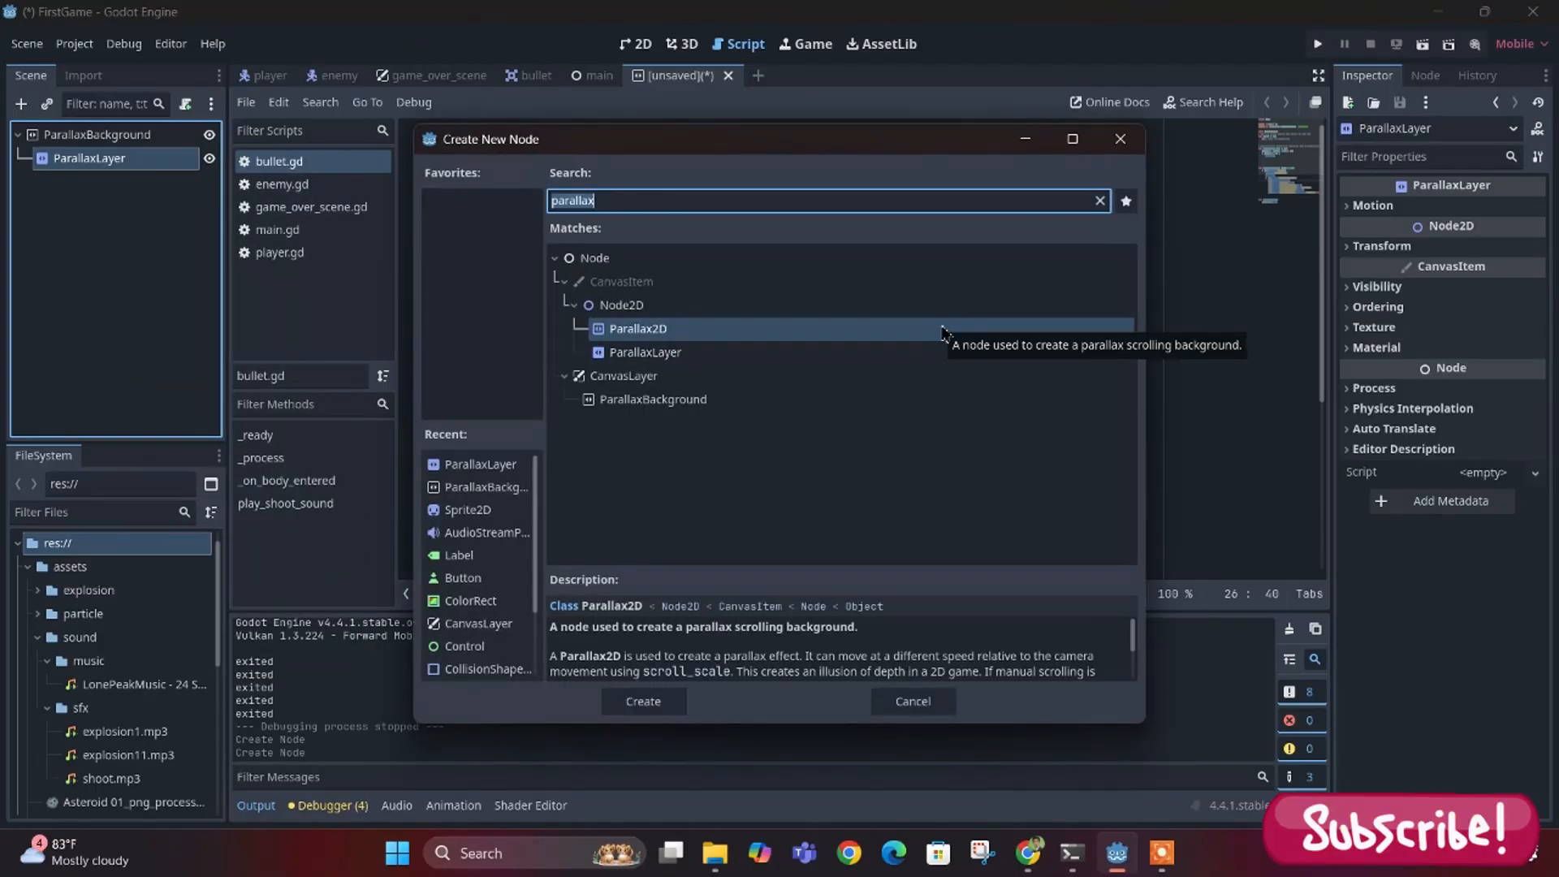
pyautogui.write('sprite')
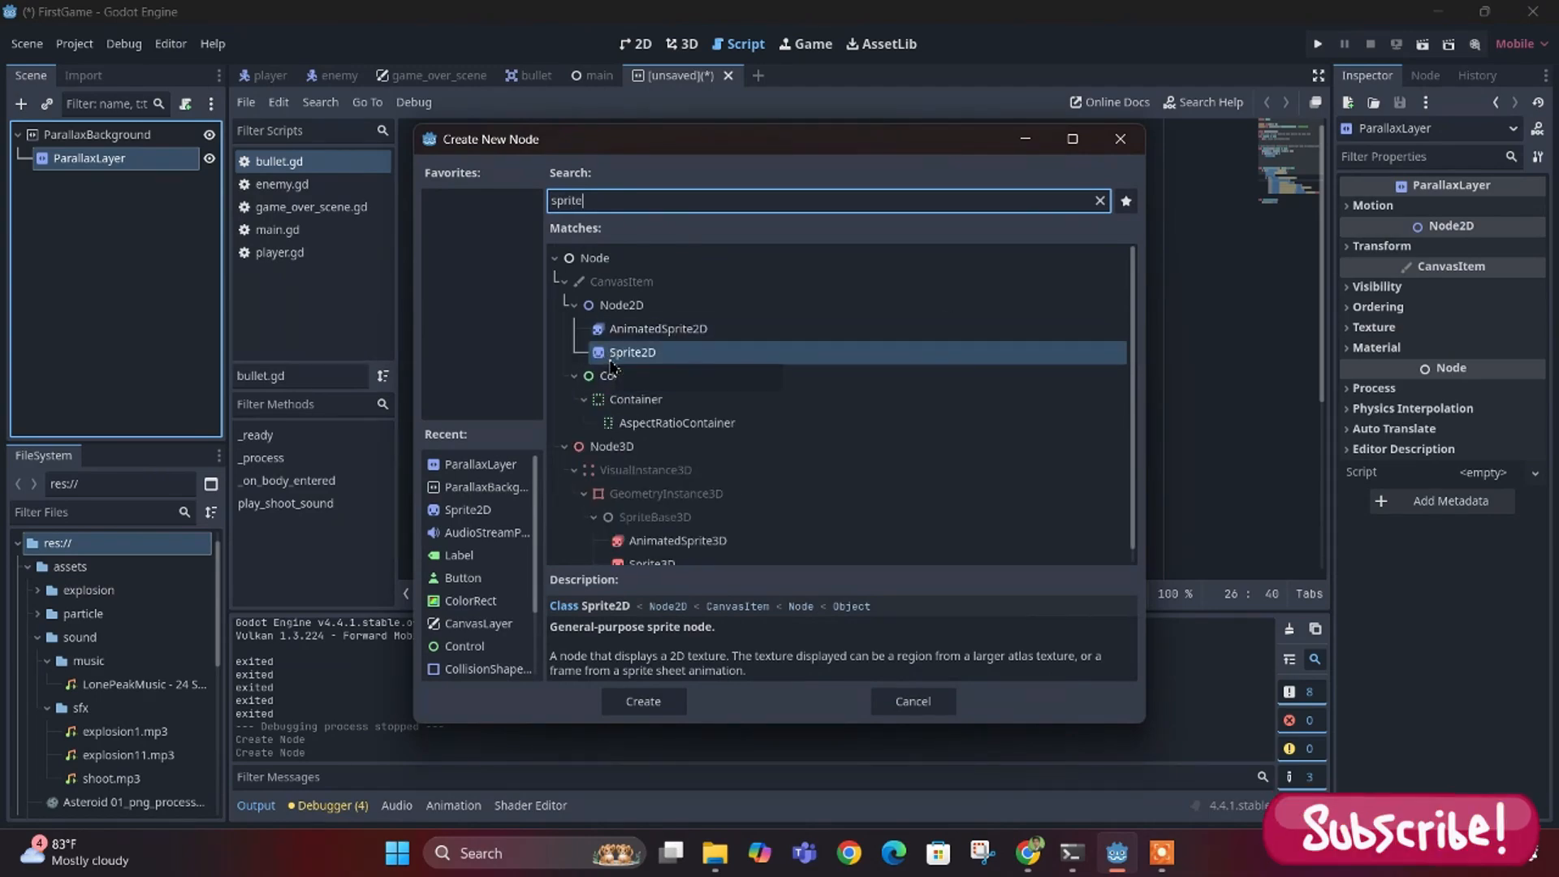
pyautogui.click(662, 701)
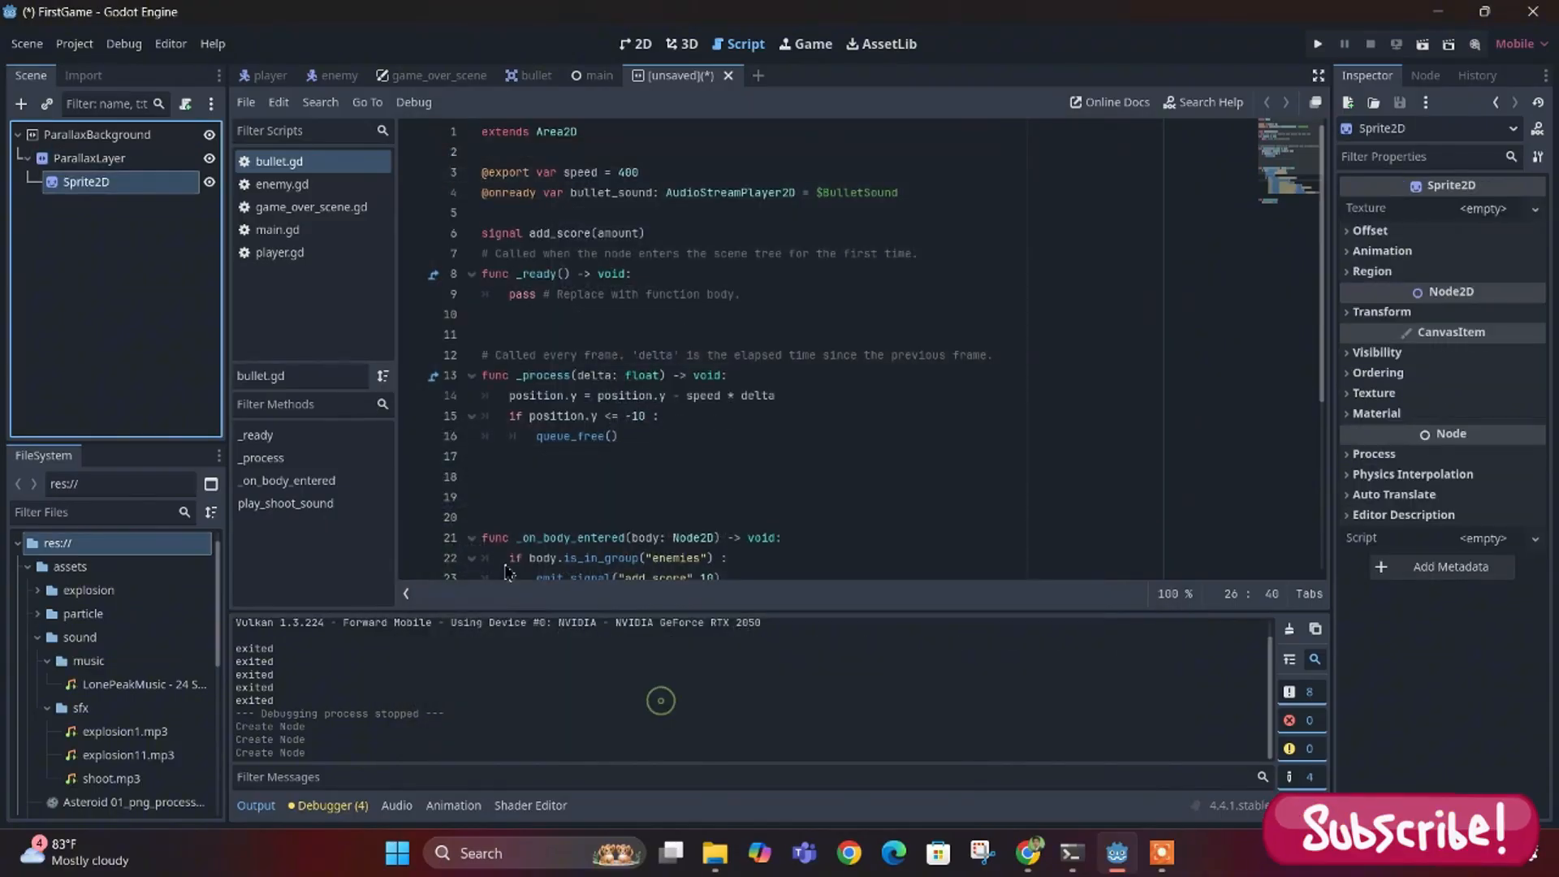
pyautogui.click(173, 319)
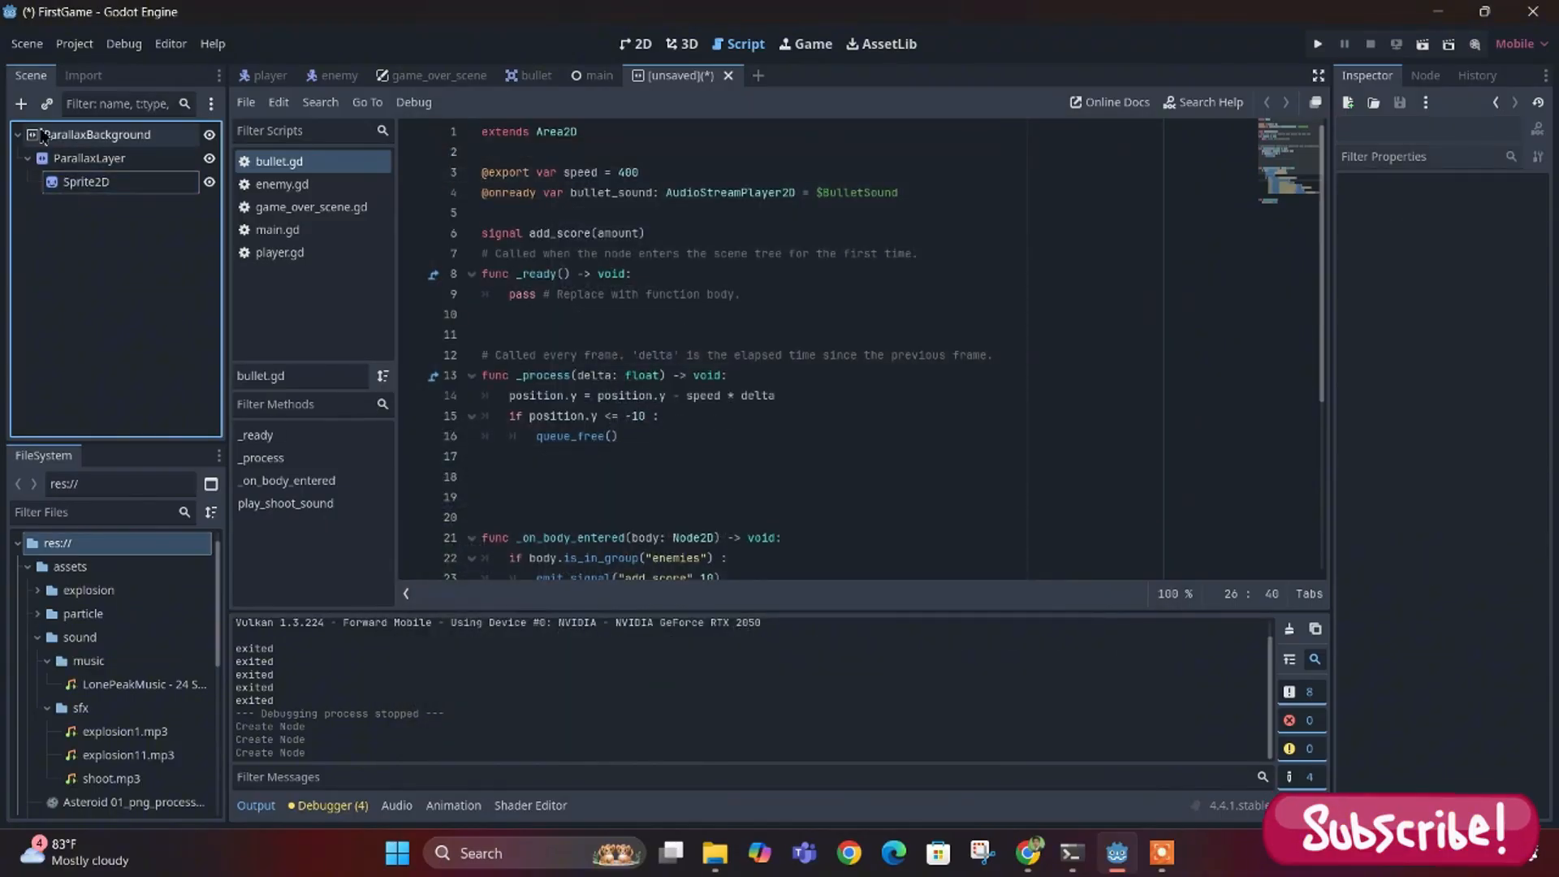
pyautogui.click(88, 136)
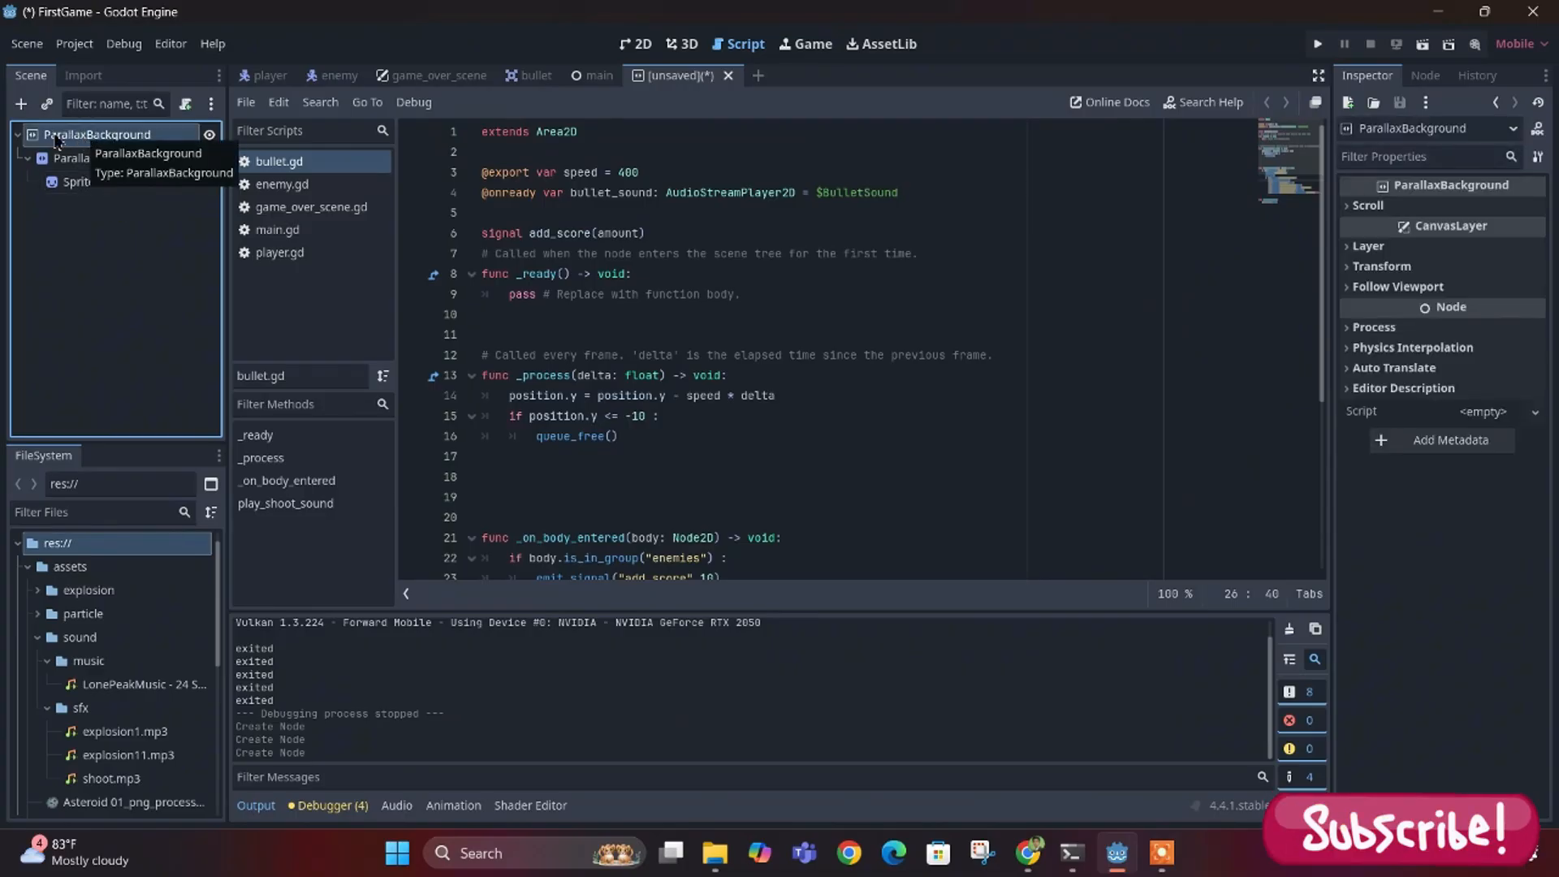
pyautogui.click(72, 164)
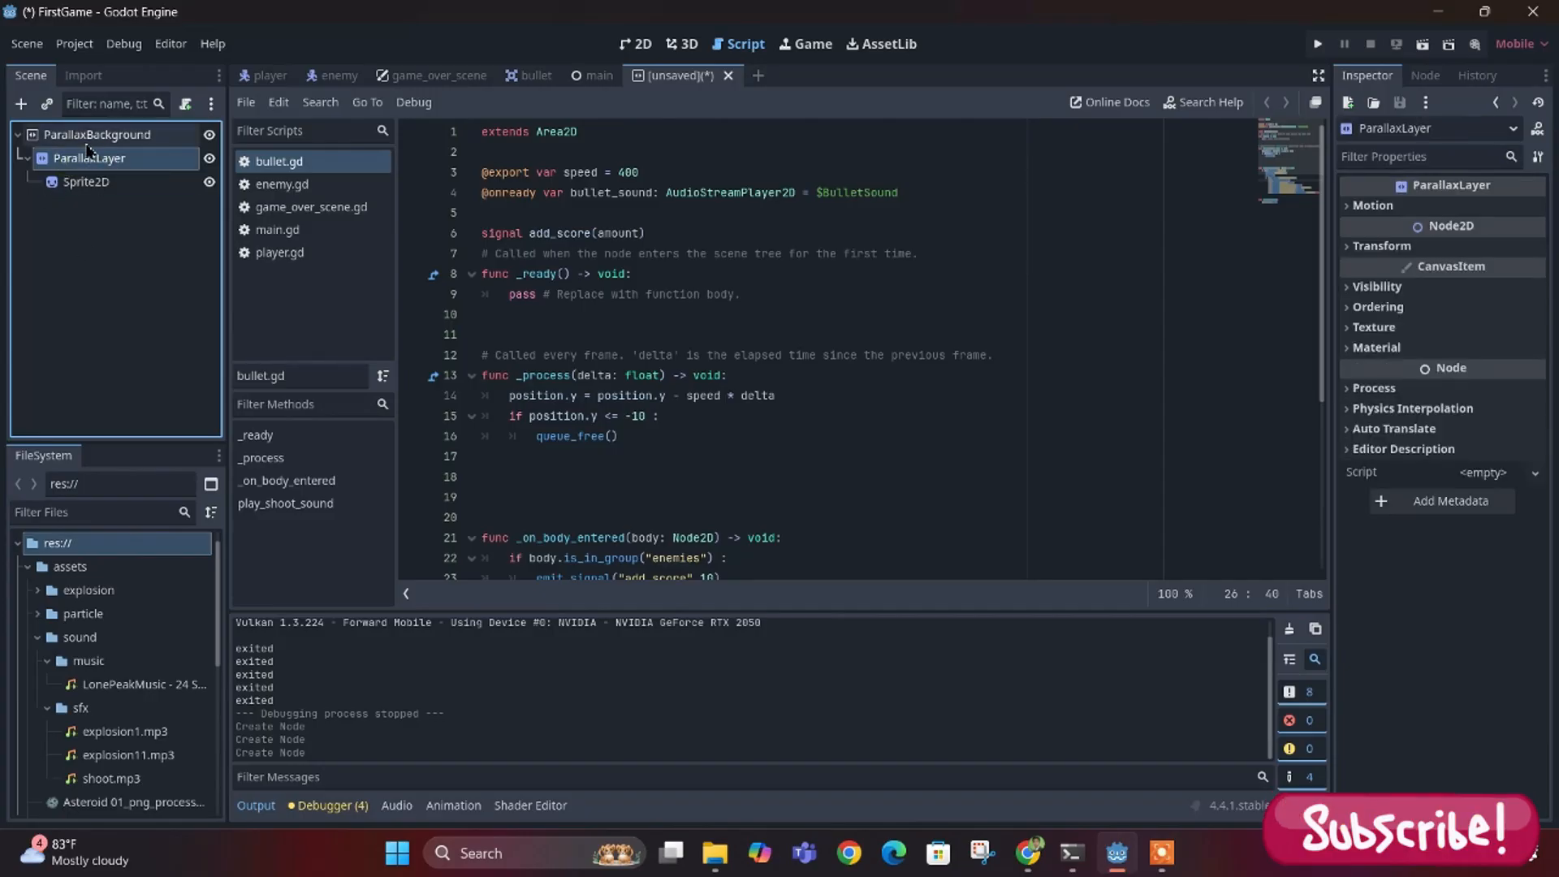
pyautogui.click(69, 183)
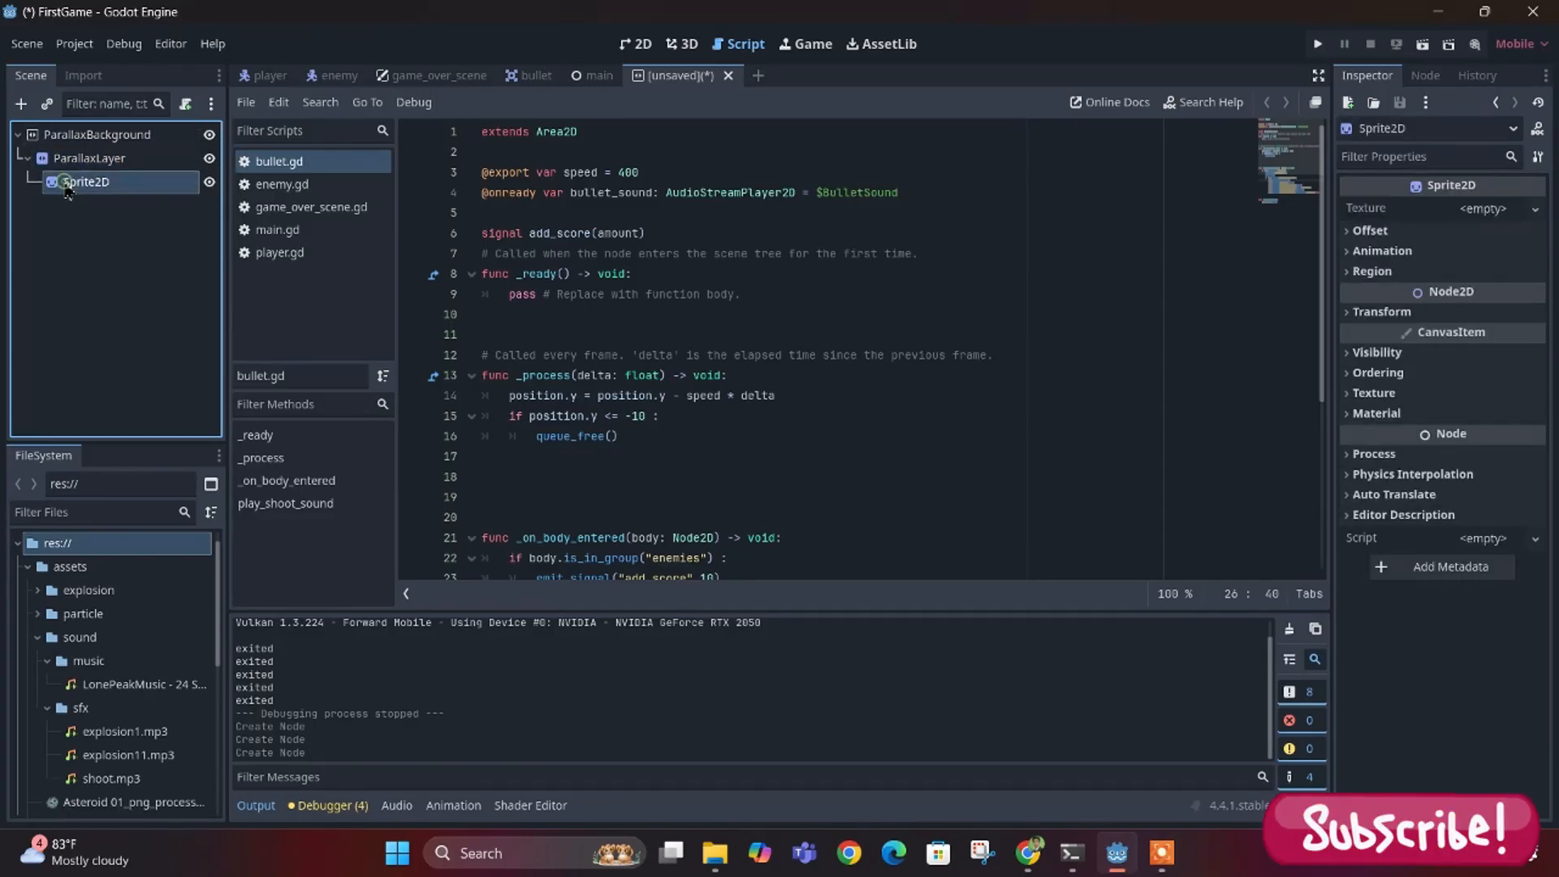
pyautogui.click(89, 245)
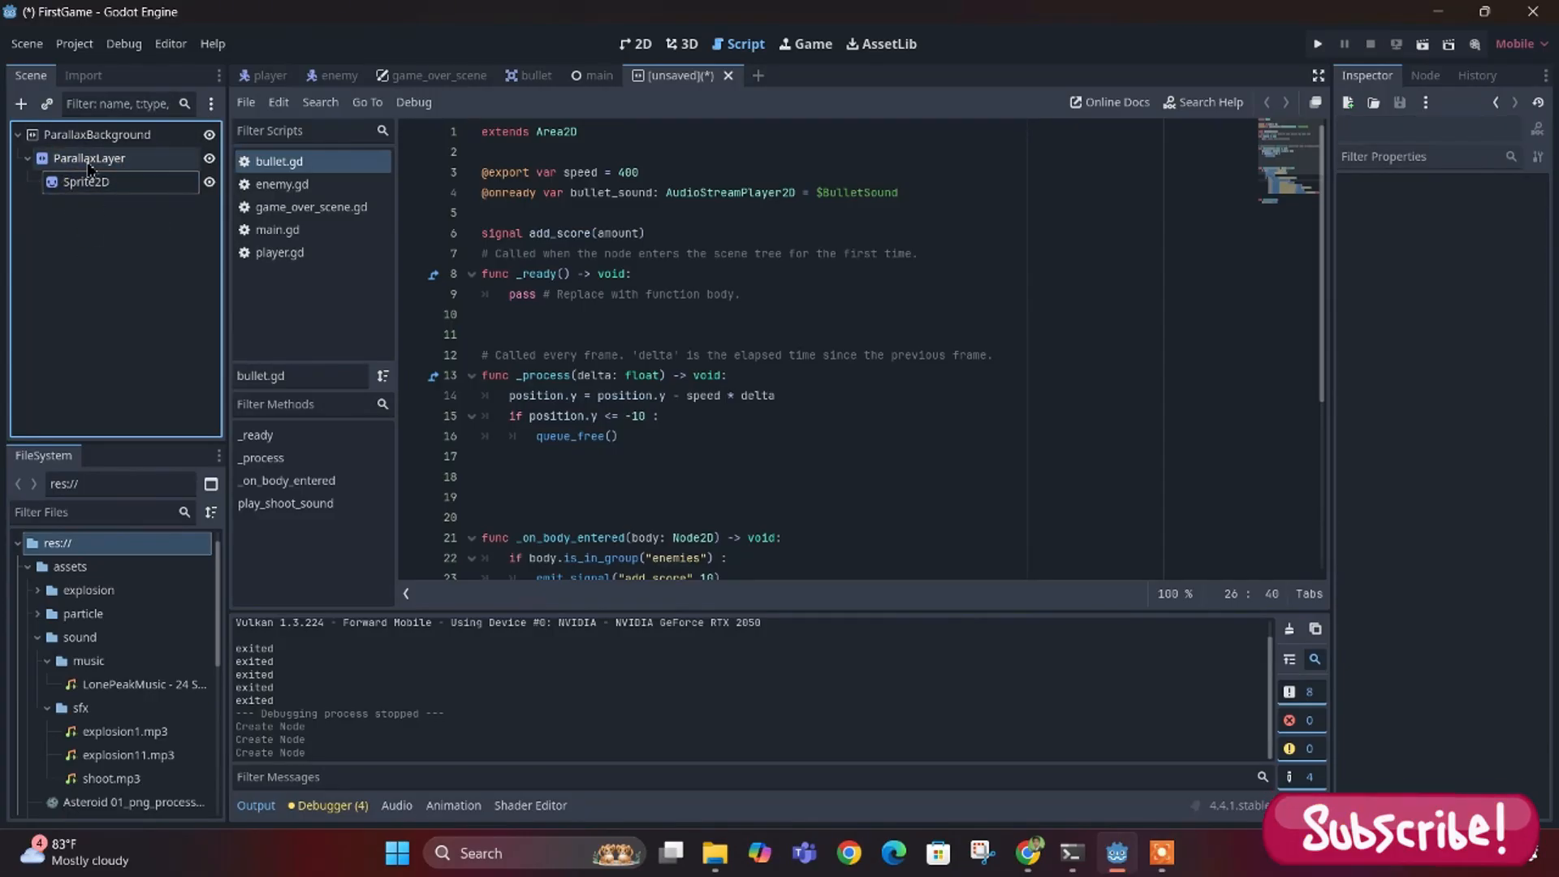
# - Show the 2D workspace, and preview PixelBackgroundSeamless.png from the first game assets folder in File Explorer
pyautogui.click(643, 48)
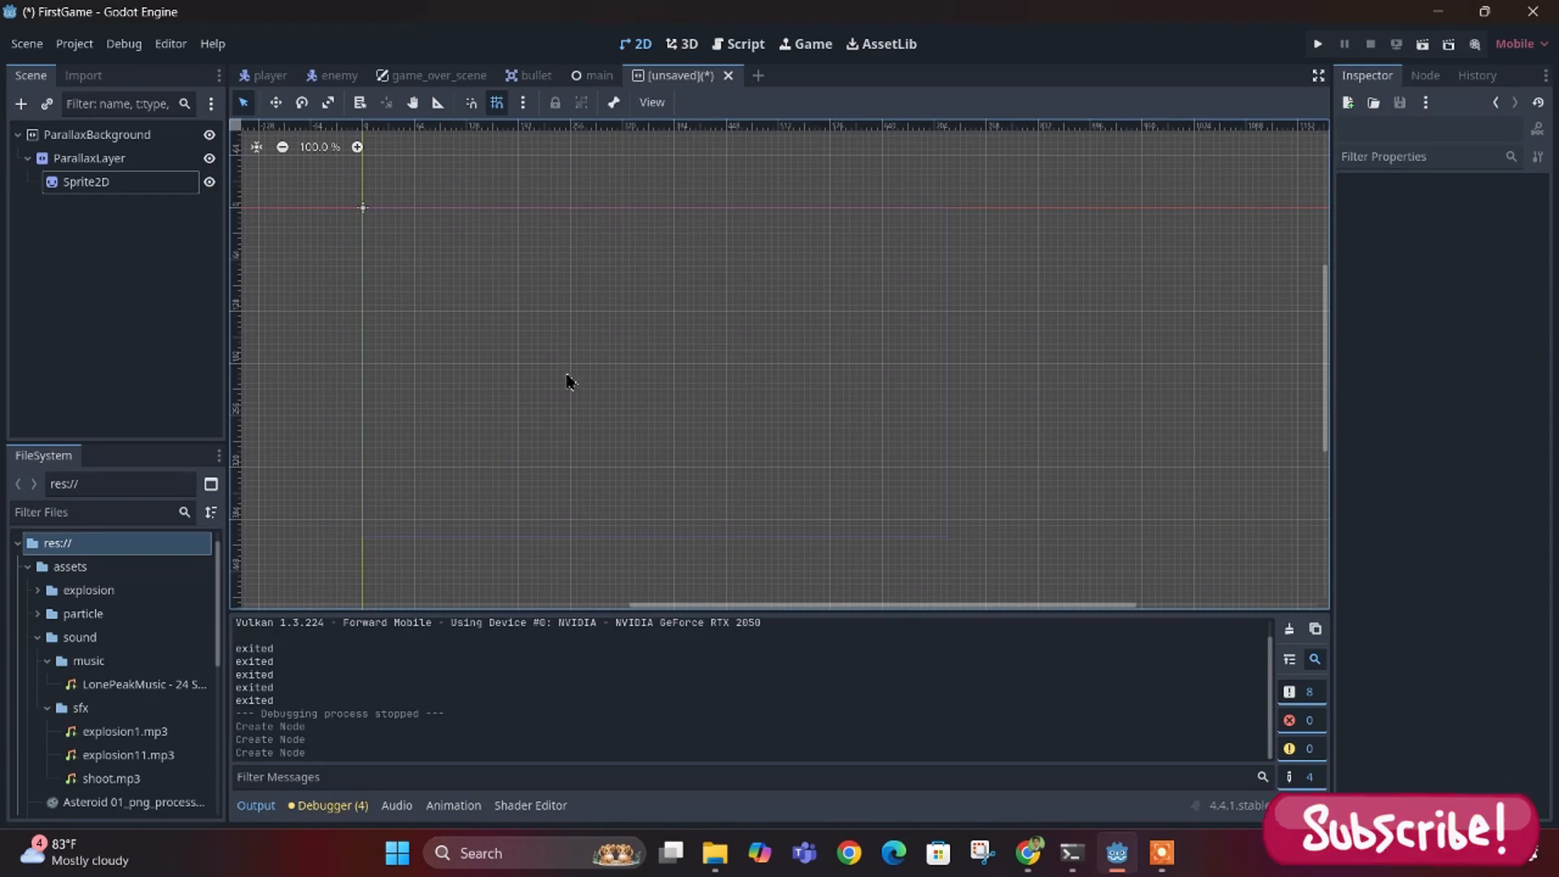
pyautogui.moveTo(715, 851)
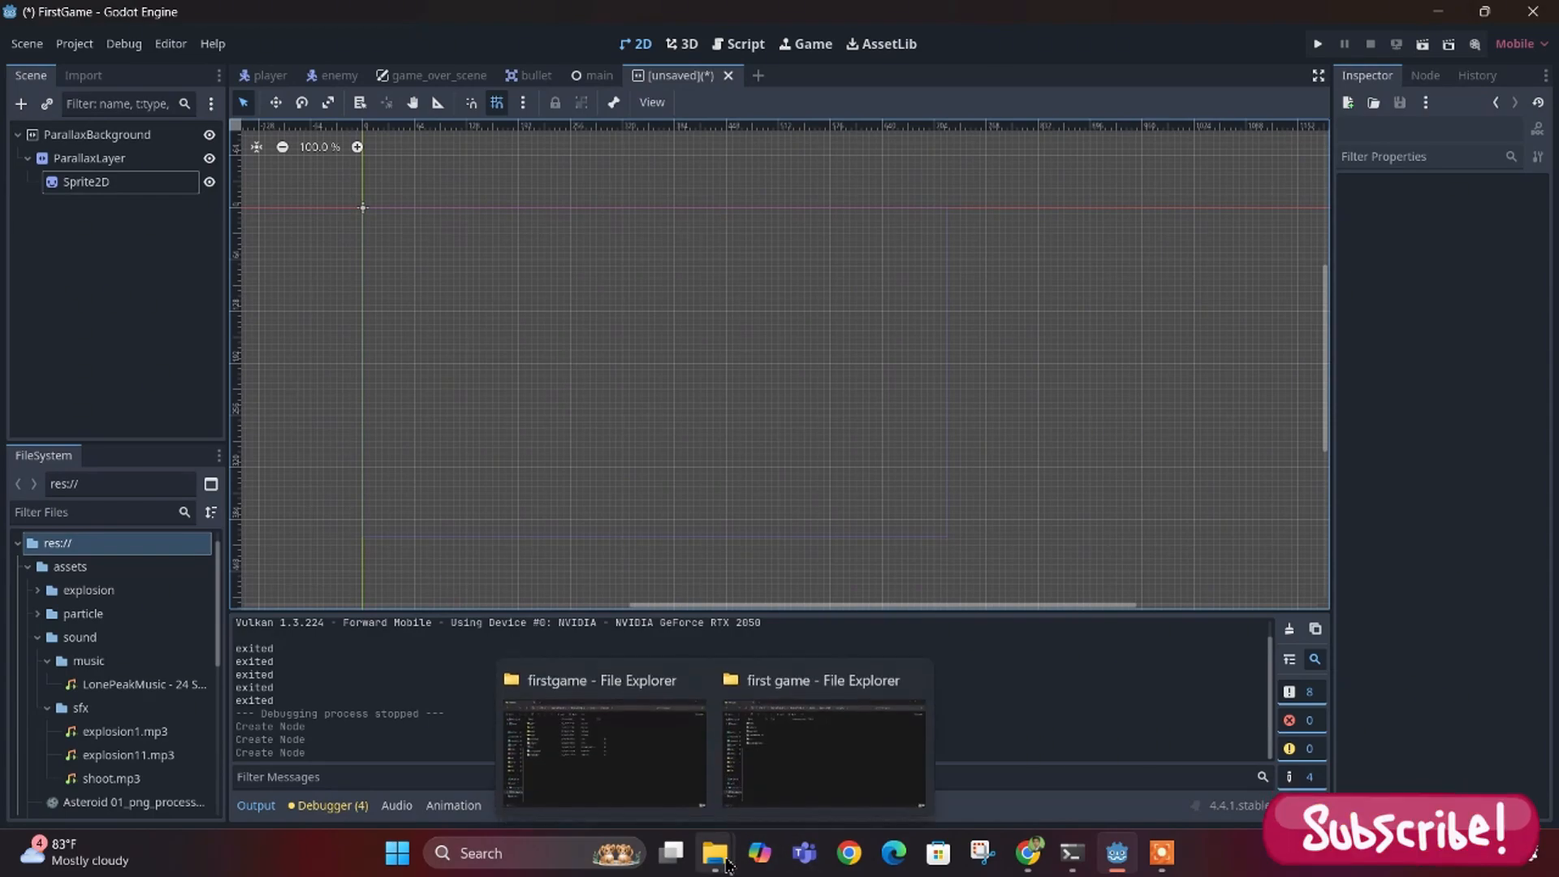
pyautogui.click(796, 794)
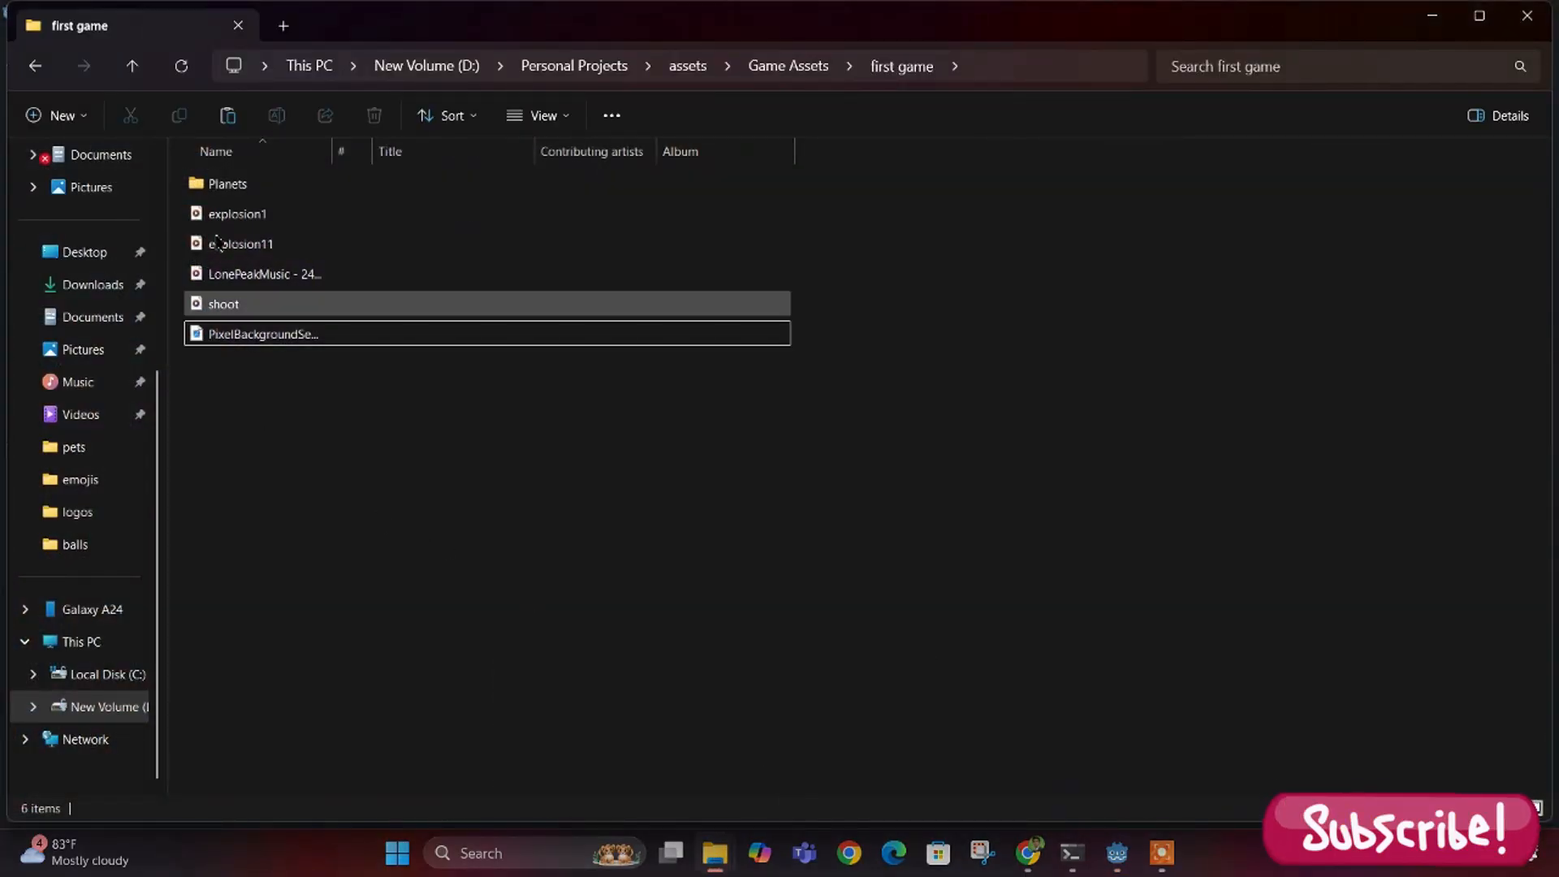
pyautogui.doubleClick(244, 340)
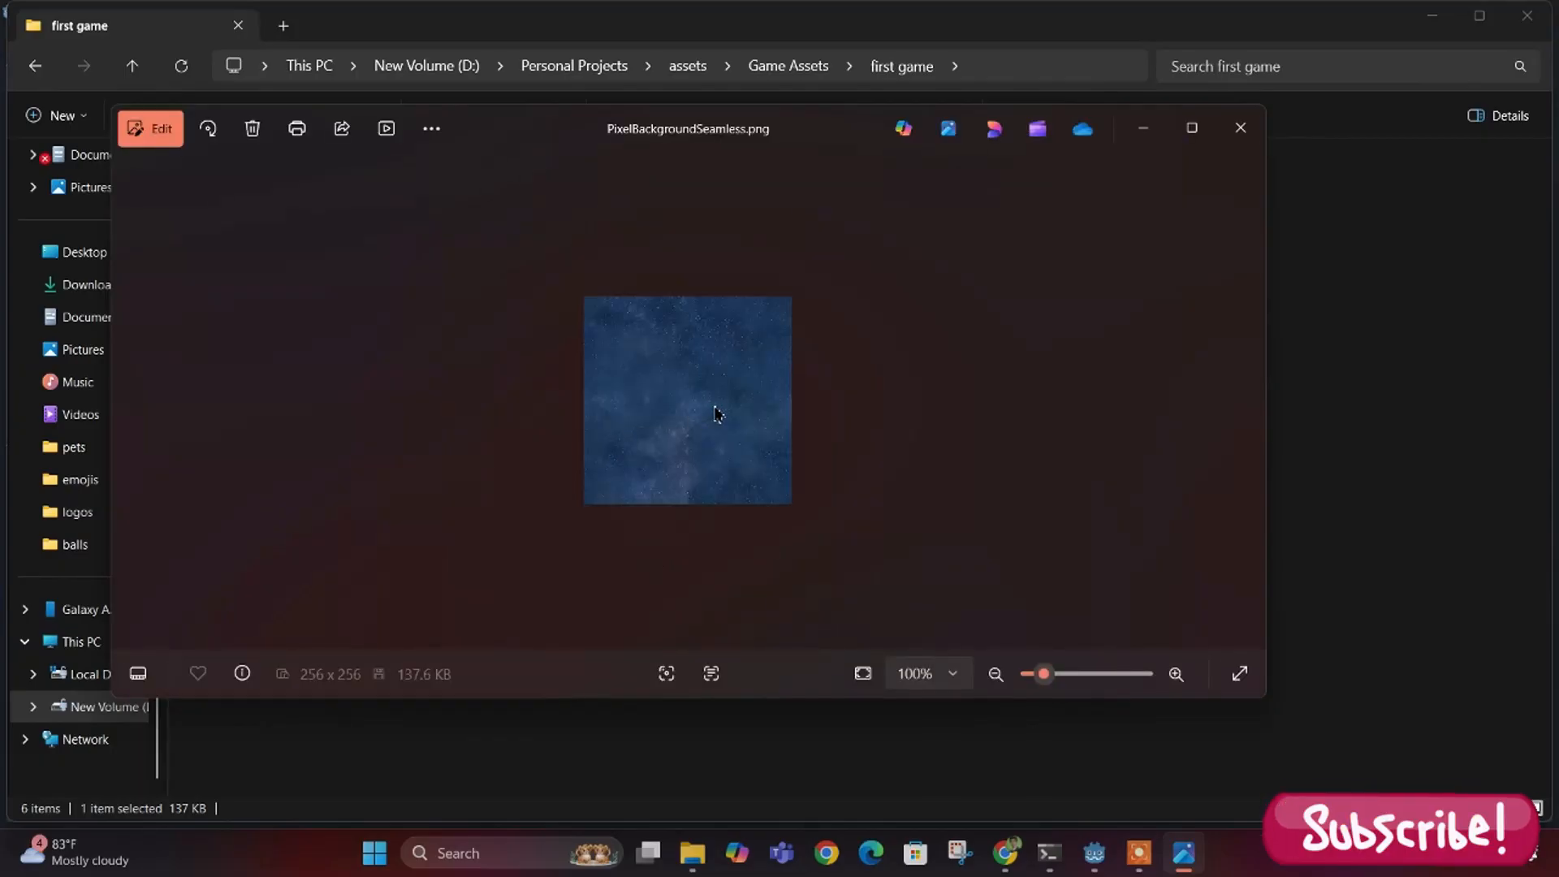
pyautogui.scroll(5, 719, 407)
pyautogui.scroll(-3, 708, 335)
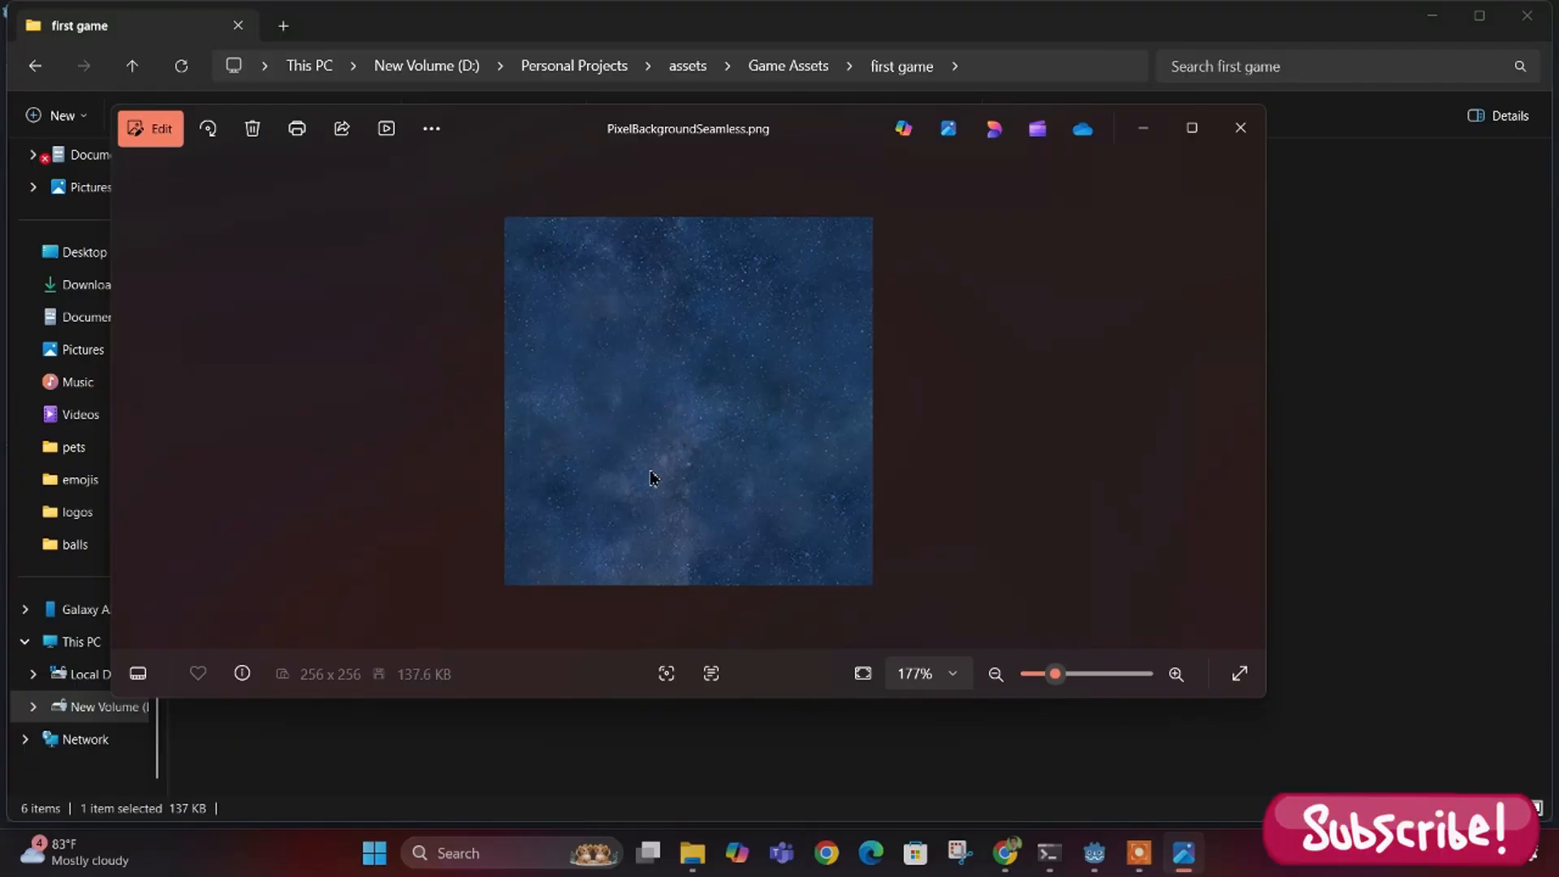
pyautogui.click(1239, 129)
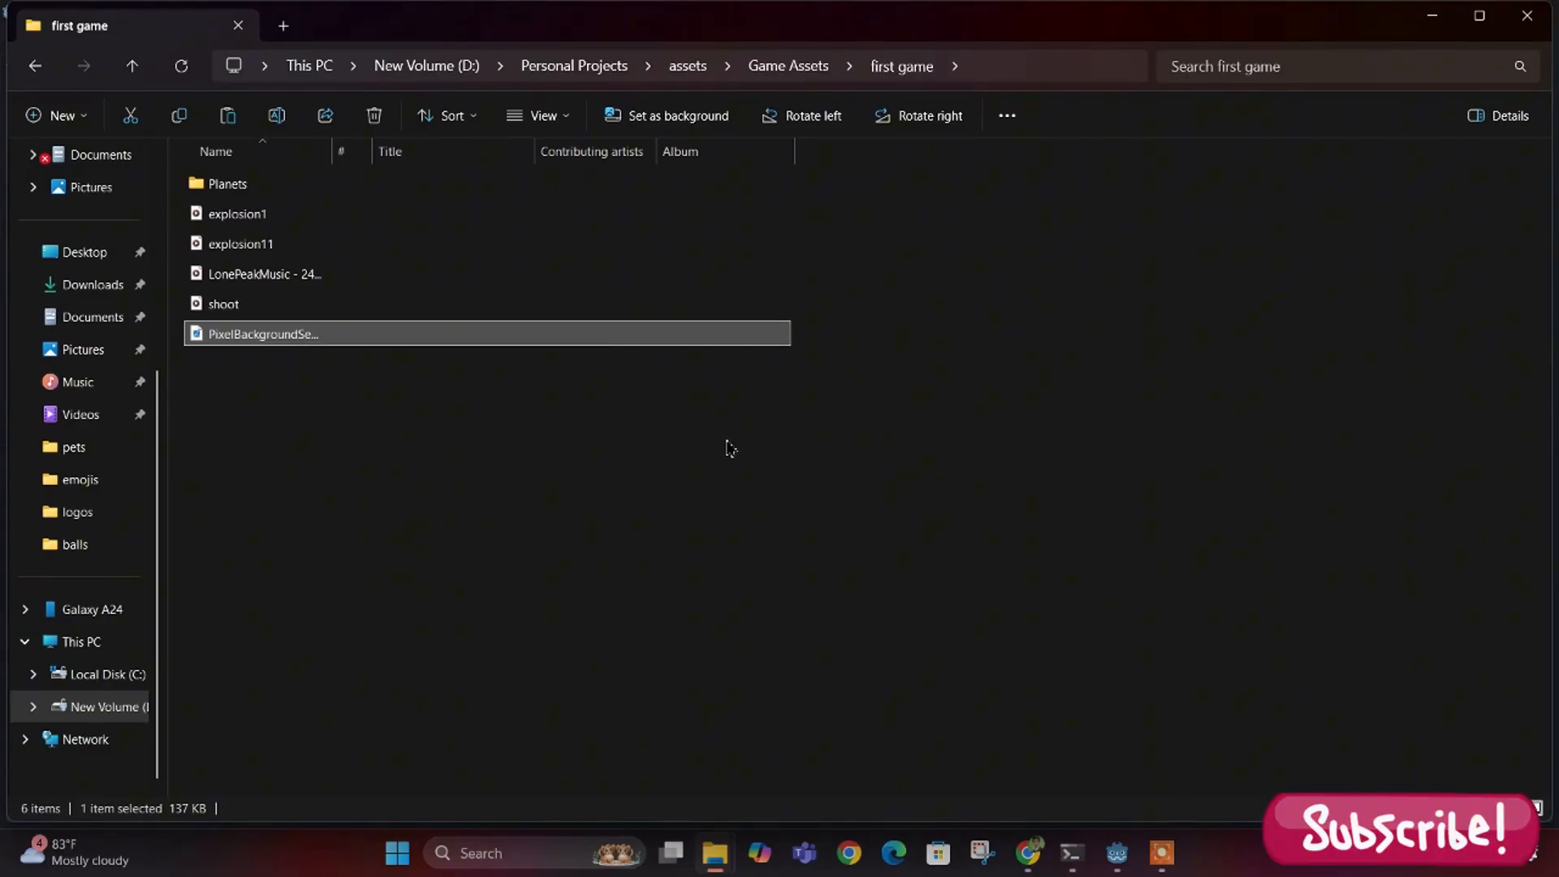
pyautogui.click(300, 485)
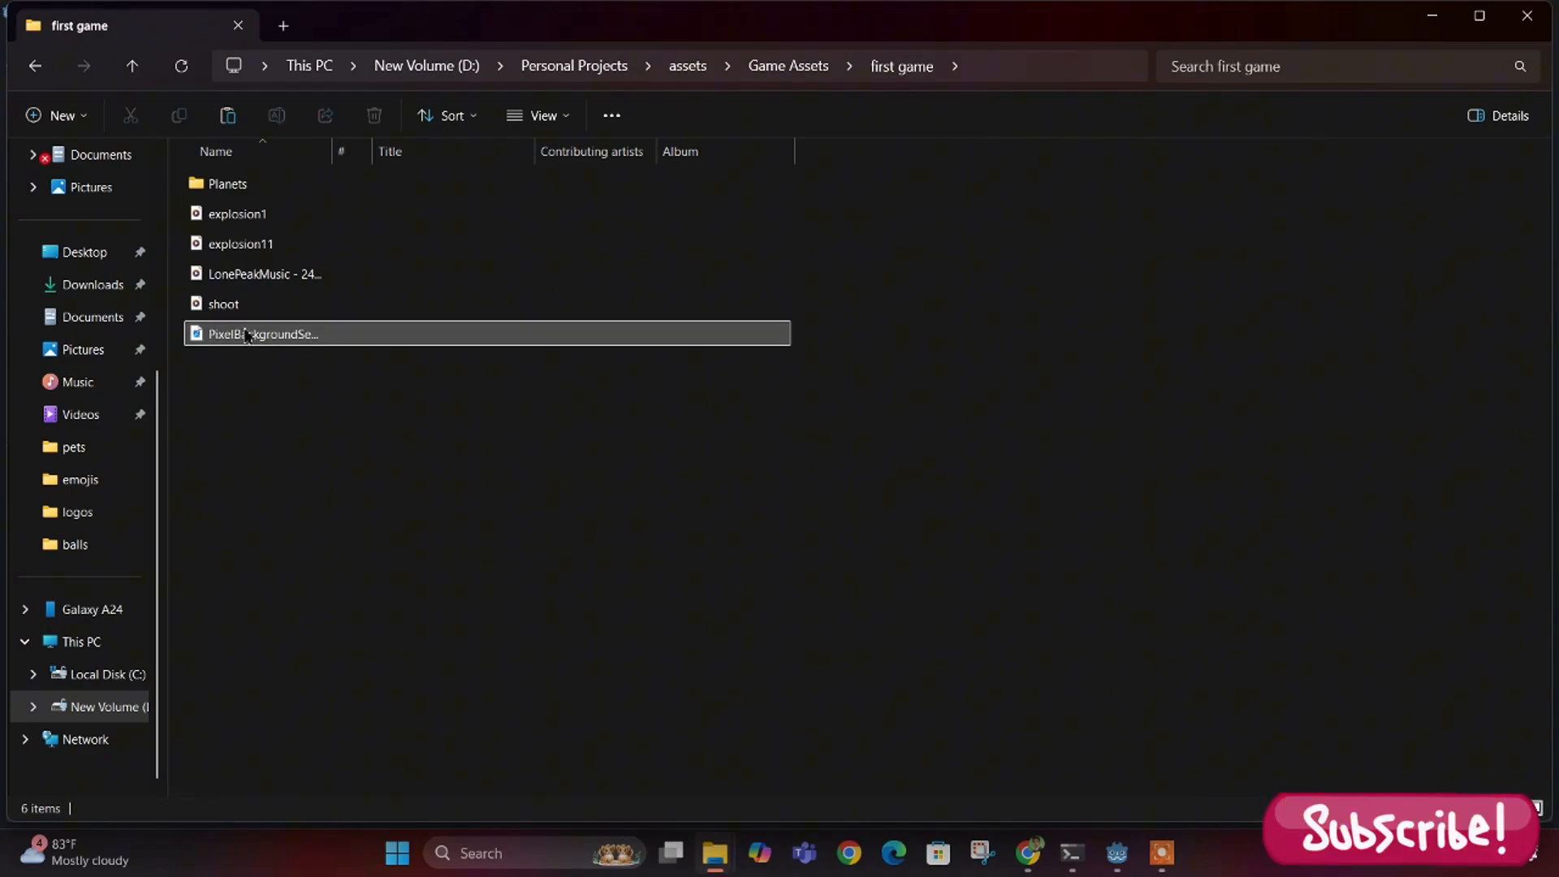
# - Return to Godot and create a folder named background inside the project's assets folder
pyautogui.moveTo(216, 342)
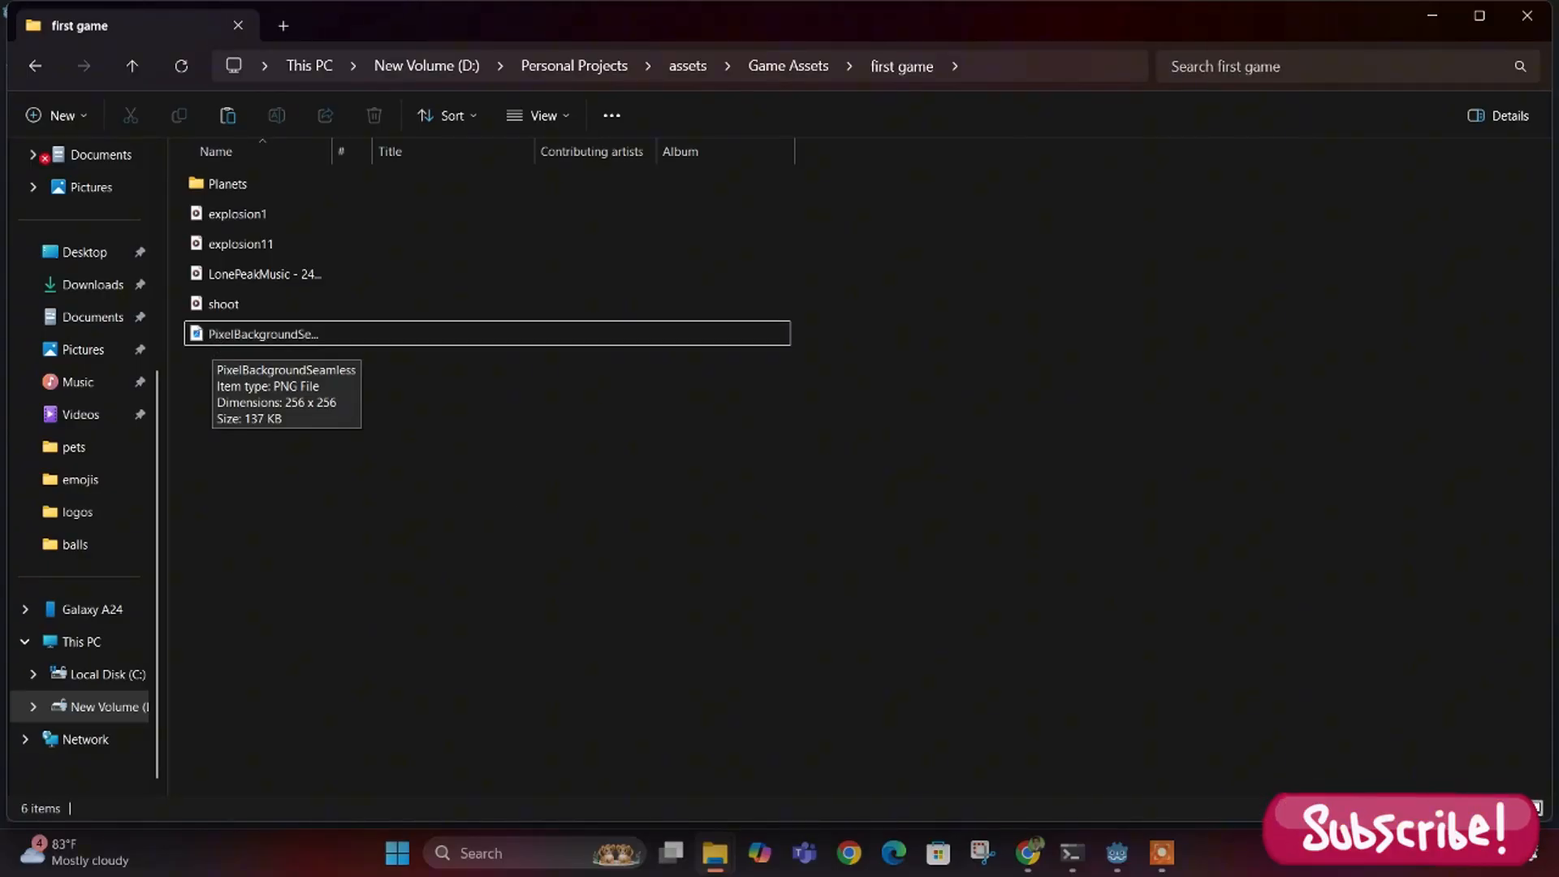
pyautogui.click(1110, 852)
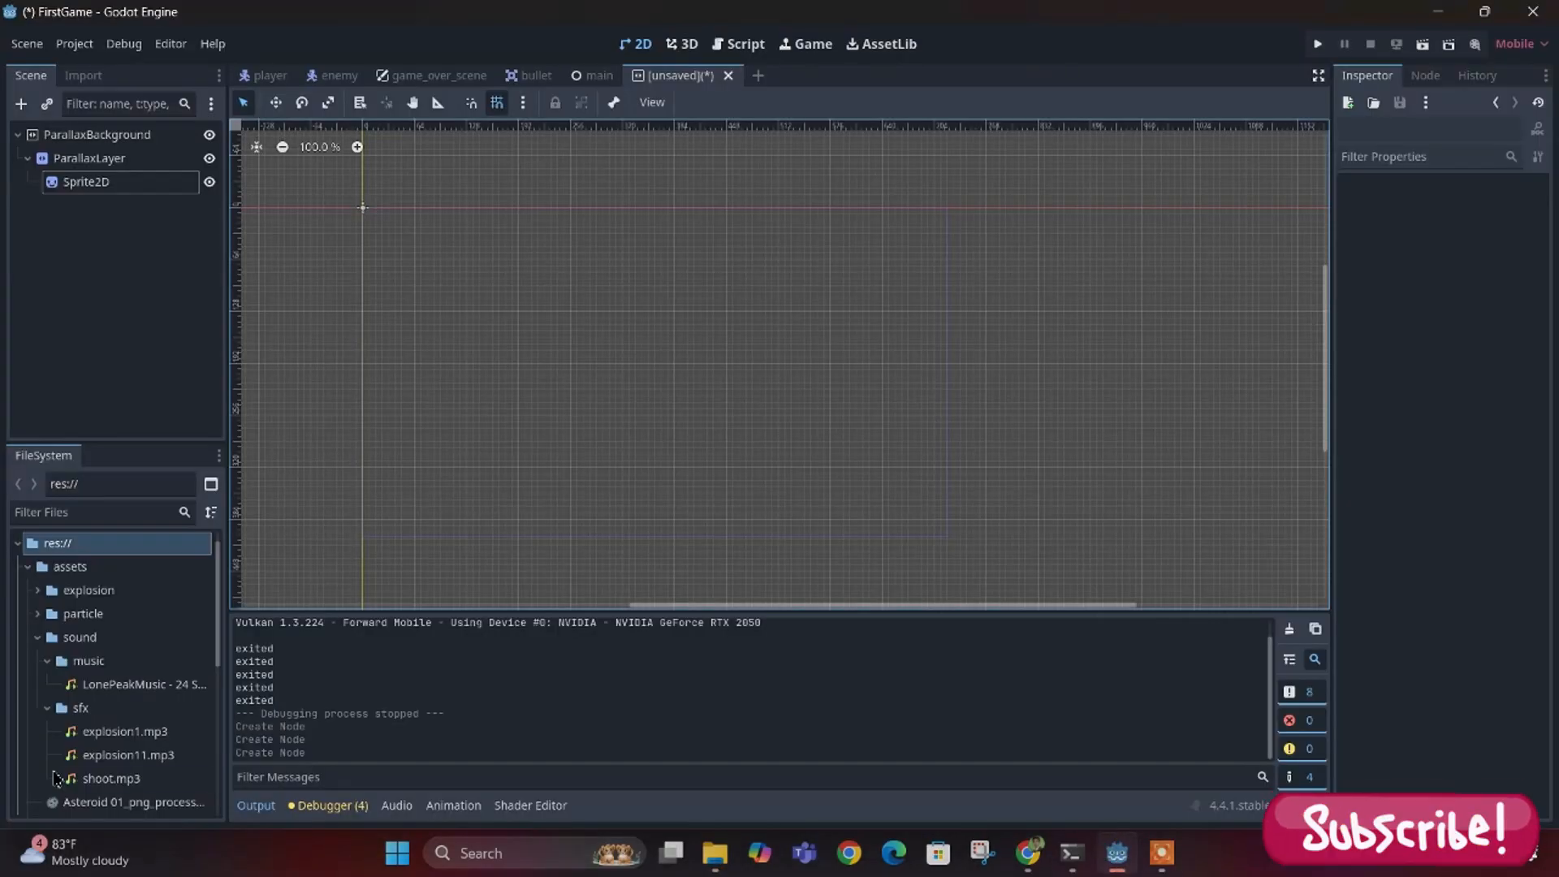
pyautogui.click(51, 571)
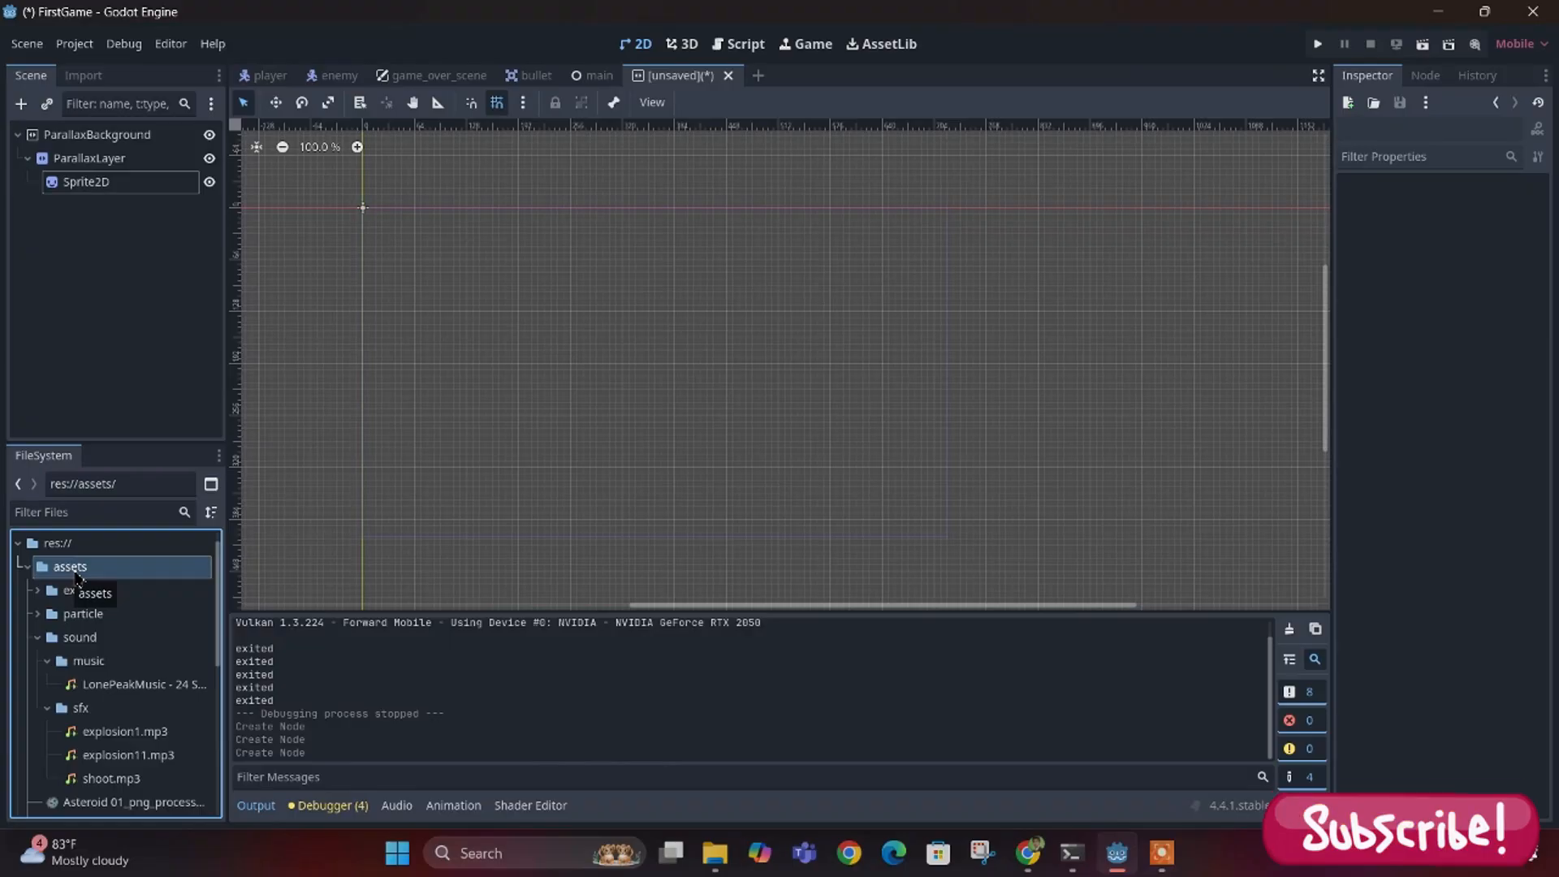
pyautogui.rightClick(77, 575)
pyautogui.moveTo(219, 486)
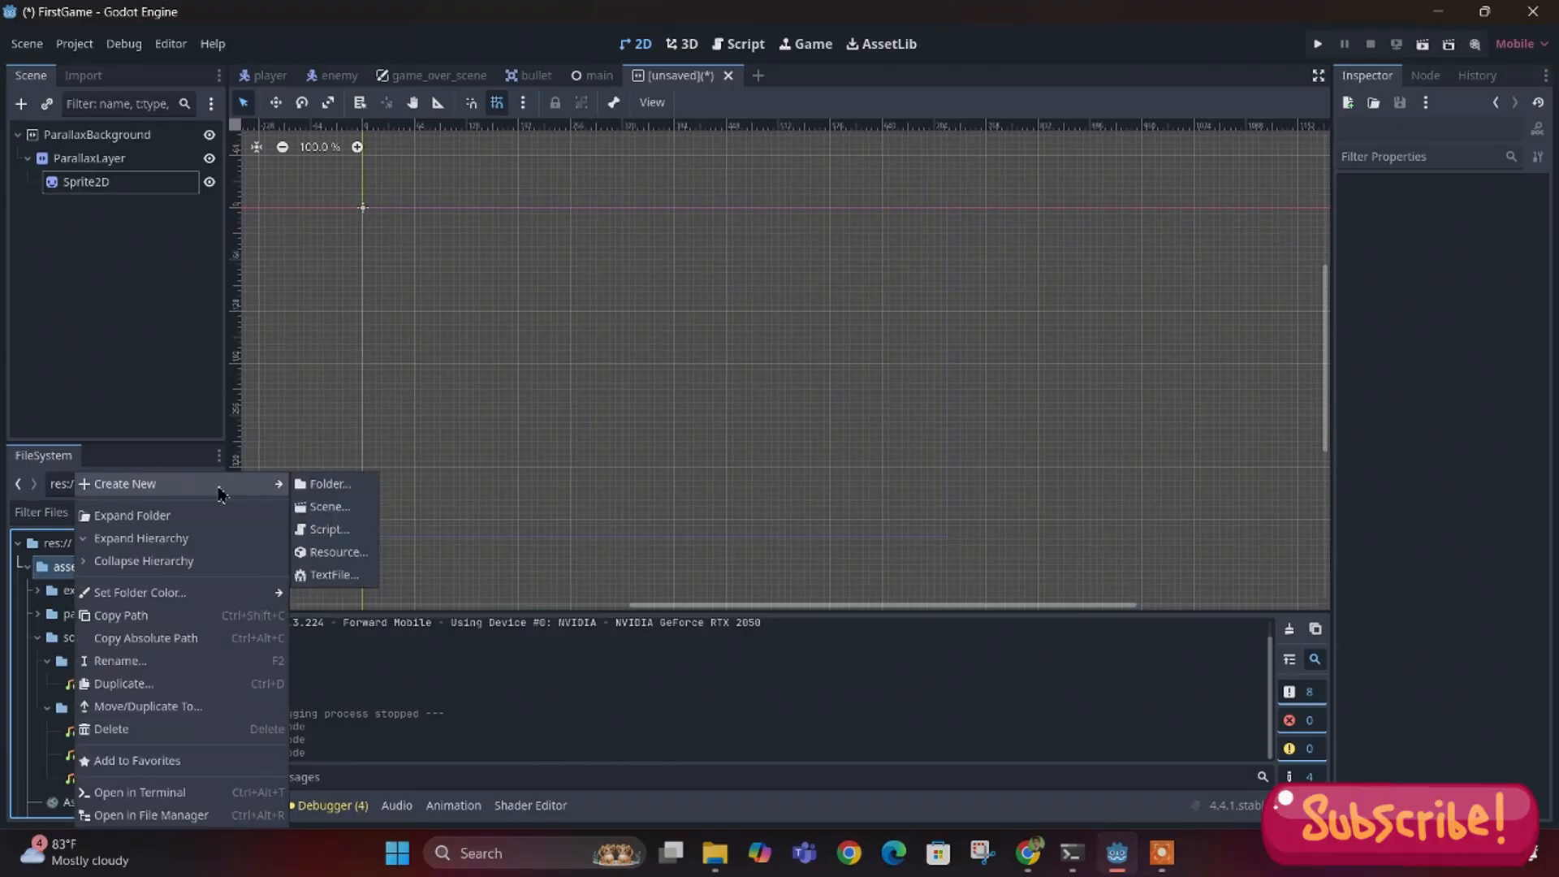
pyautogui.click(335, 486)
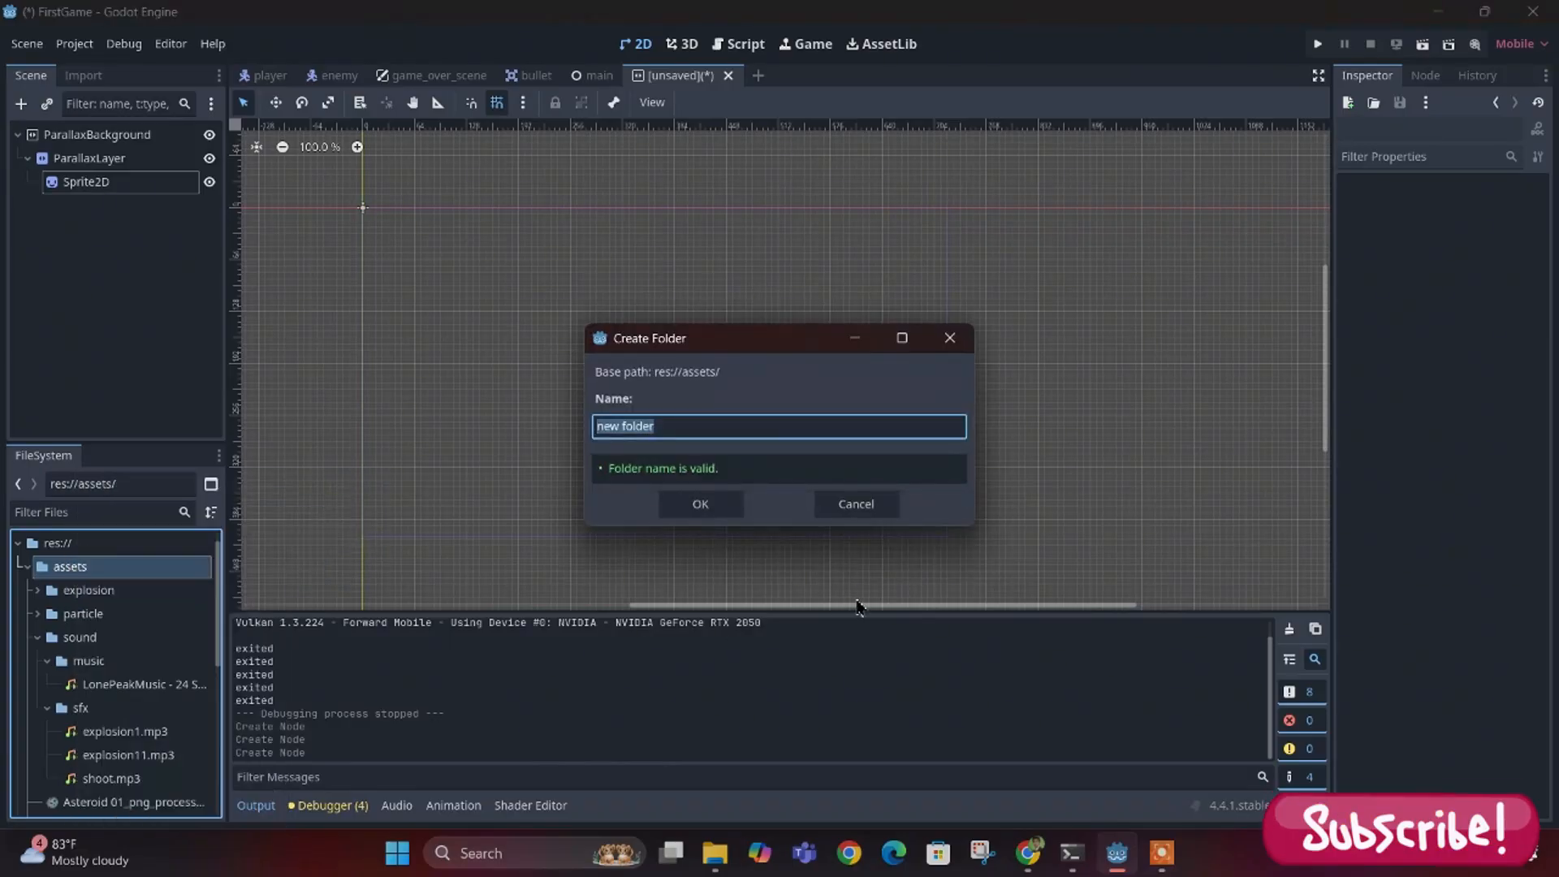
pyautogui.write('background')
pyautogui.click(710, 505)
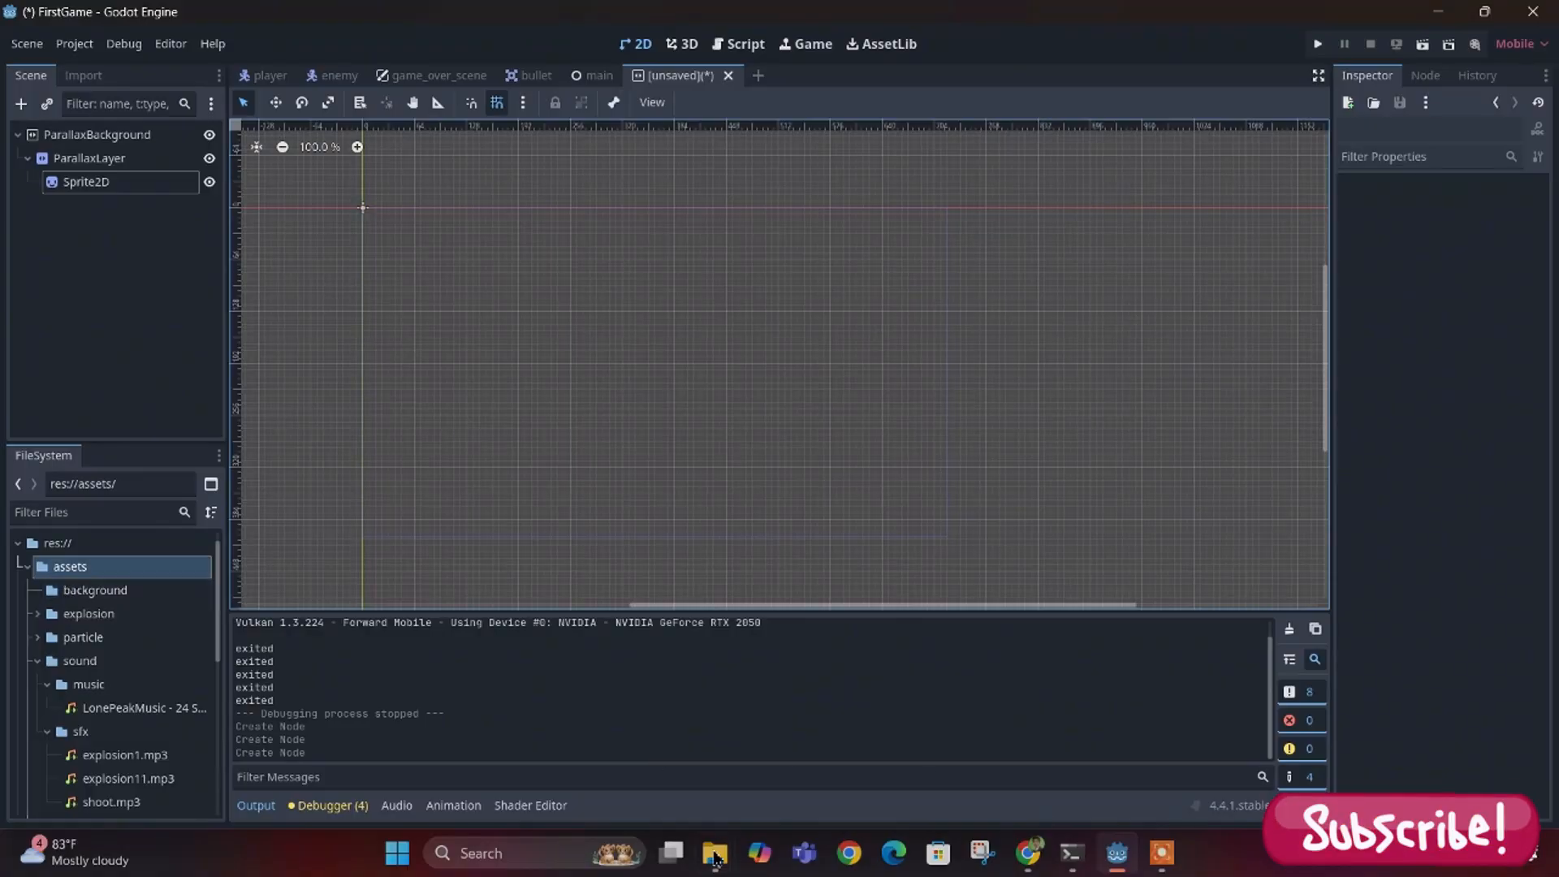
# - Import PixelBackgroundSeamless.png from the first game folder in File Explorer into Godot's assets/background folder, and expand that folder
pyautogui.moveTo(715, 857)
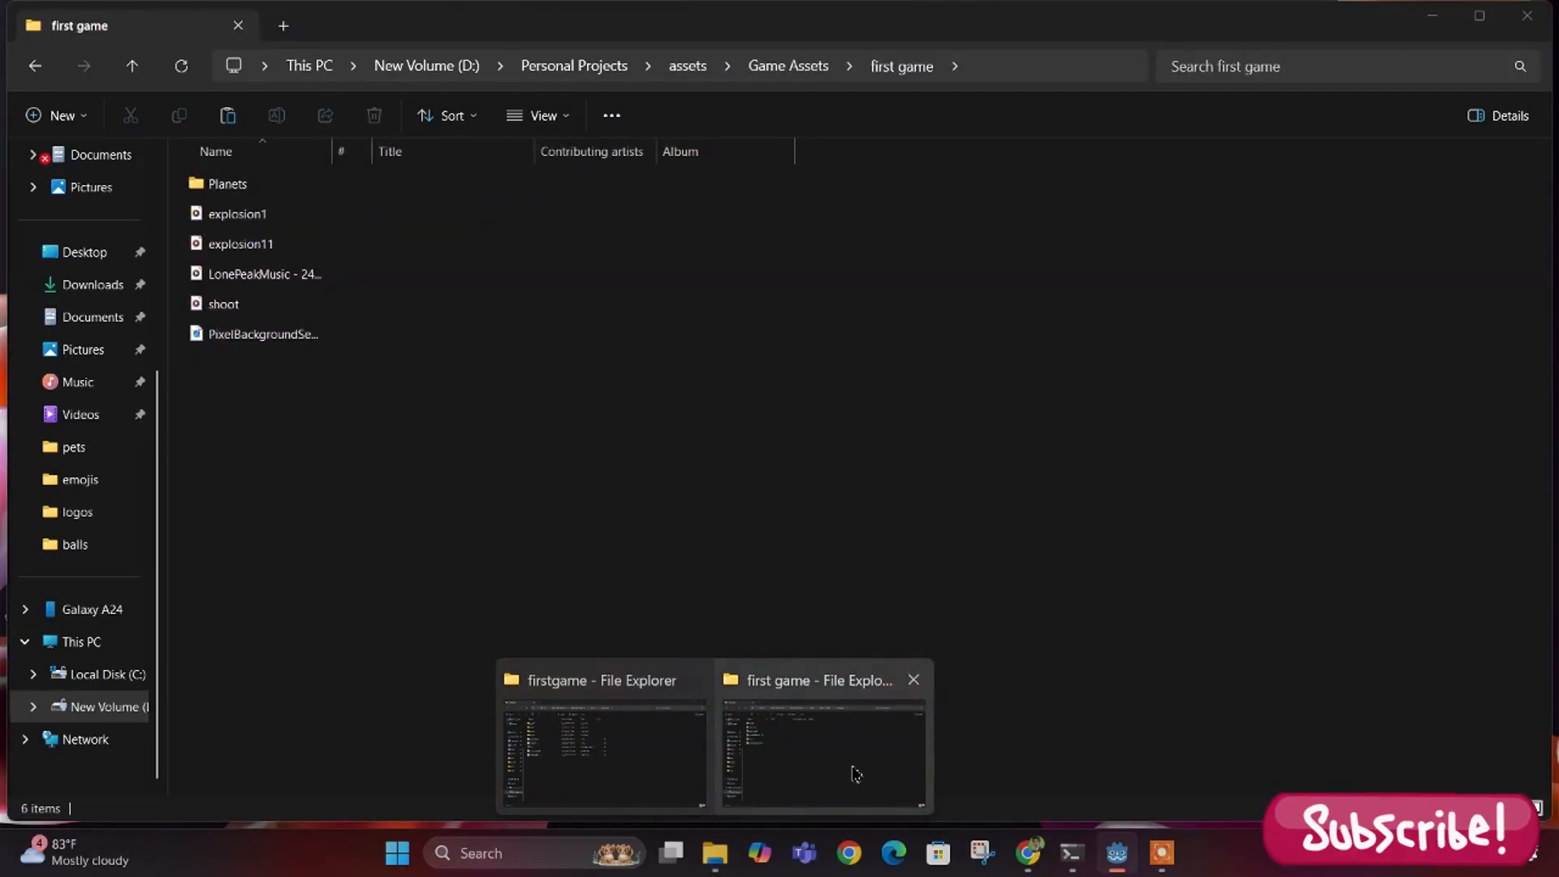
pyautogui.click(856, 774)
pyautogui.click(225, 339)
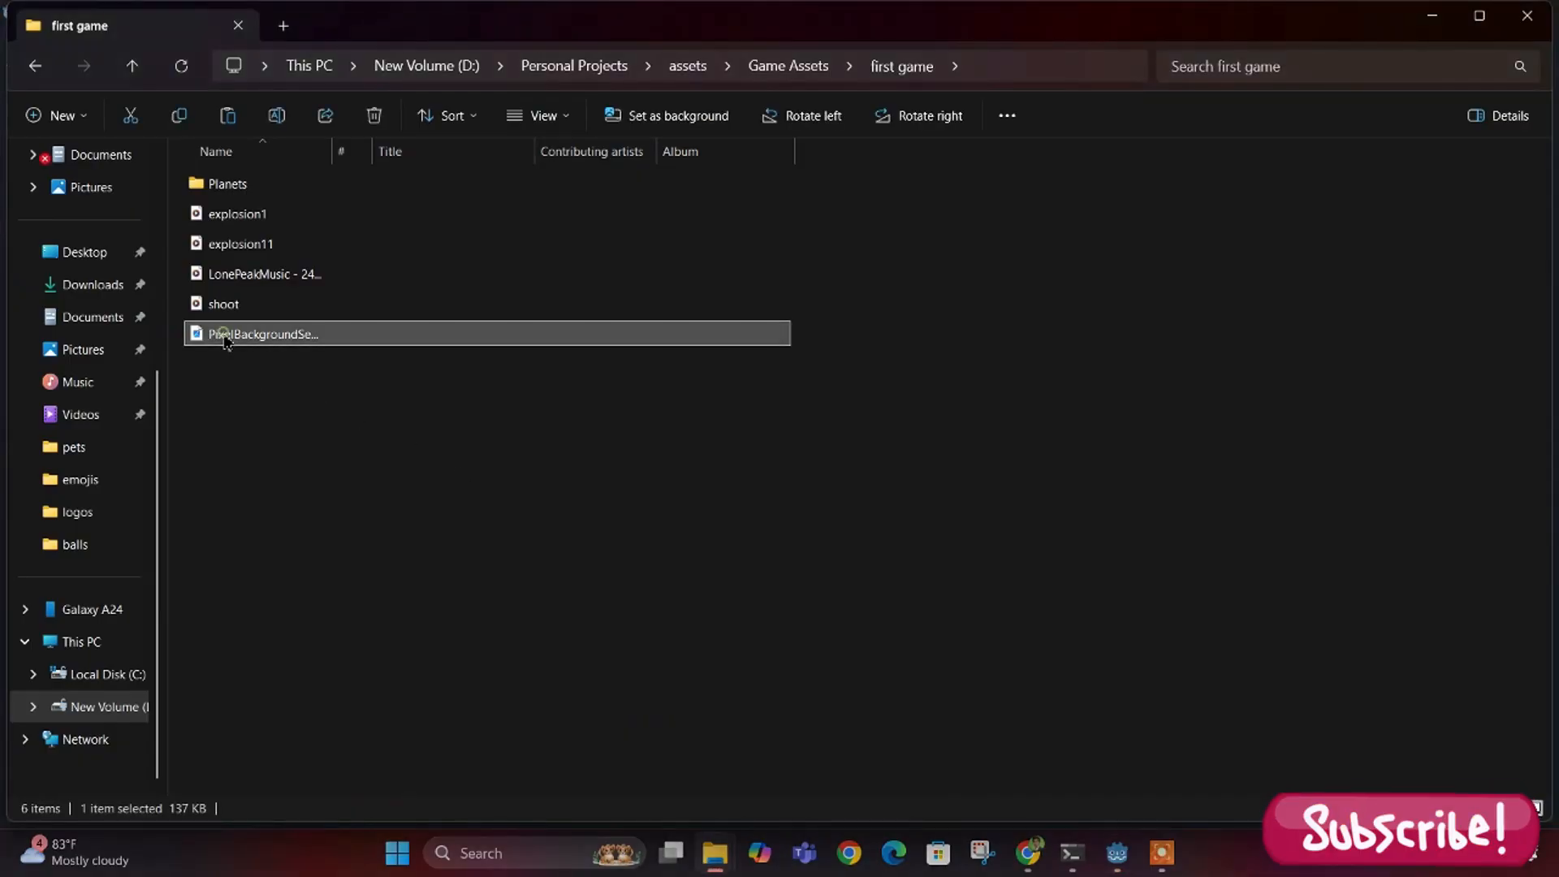
pyautogui.moveTo(228, 339); pyautogui.dragTo(59, 599)
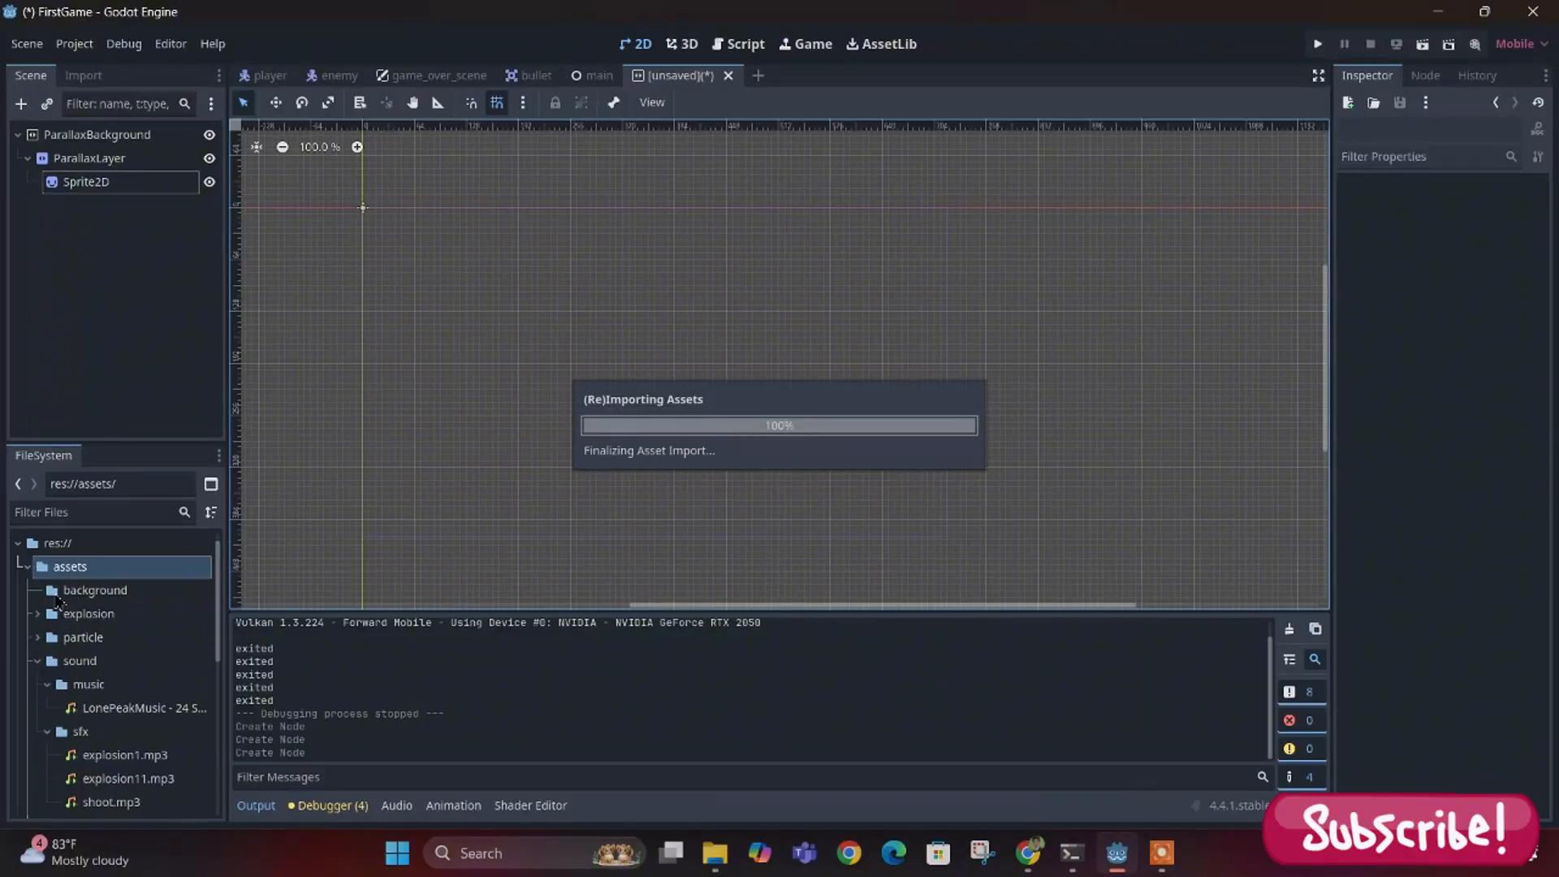
pyautogui.click(38, 592)
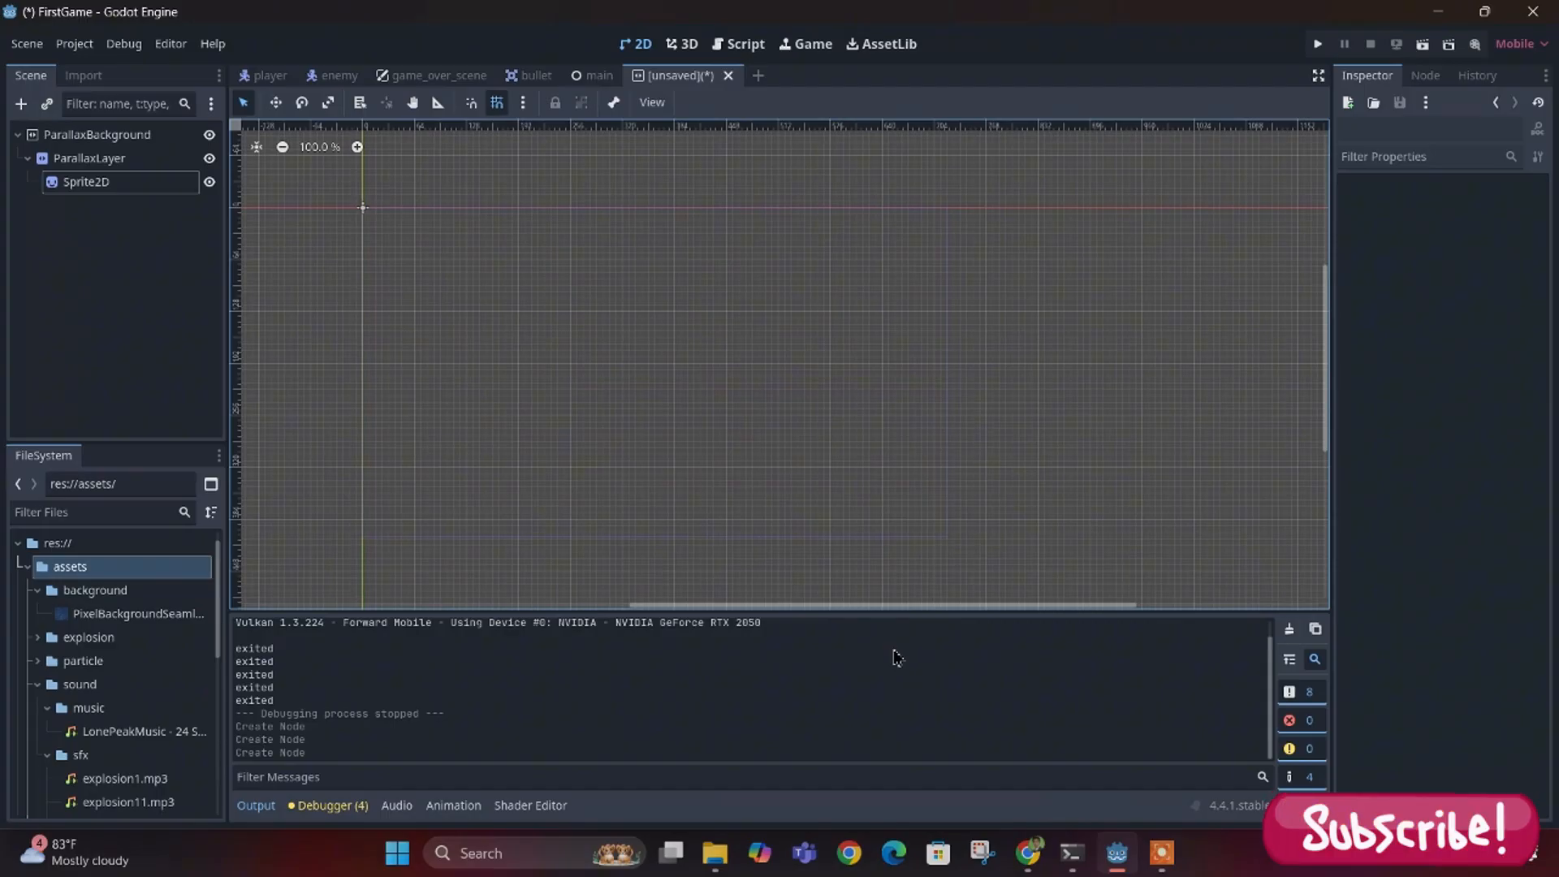
# - Import planet04, planet07 and planet08 from the Planets folder in File Explorer into Godot's assets/background folder
pyautogui.moveTo(1025, 871)
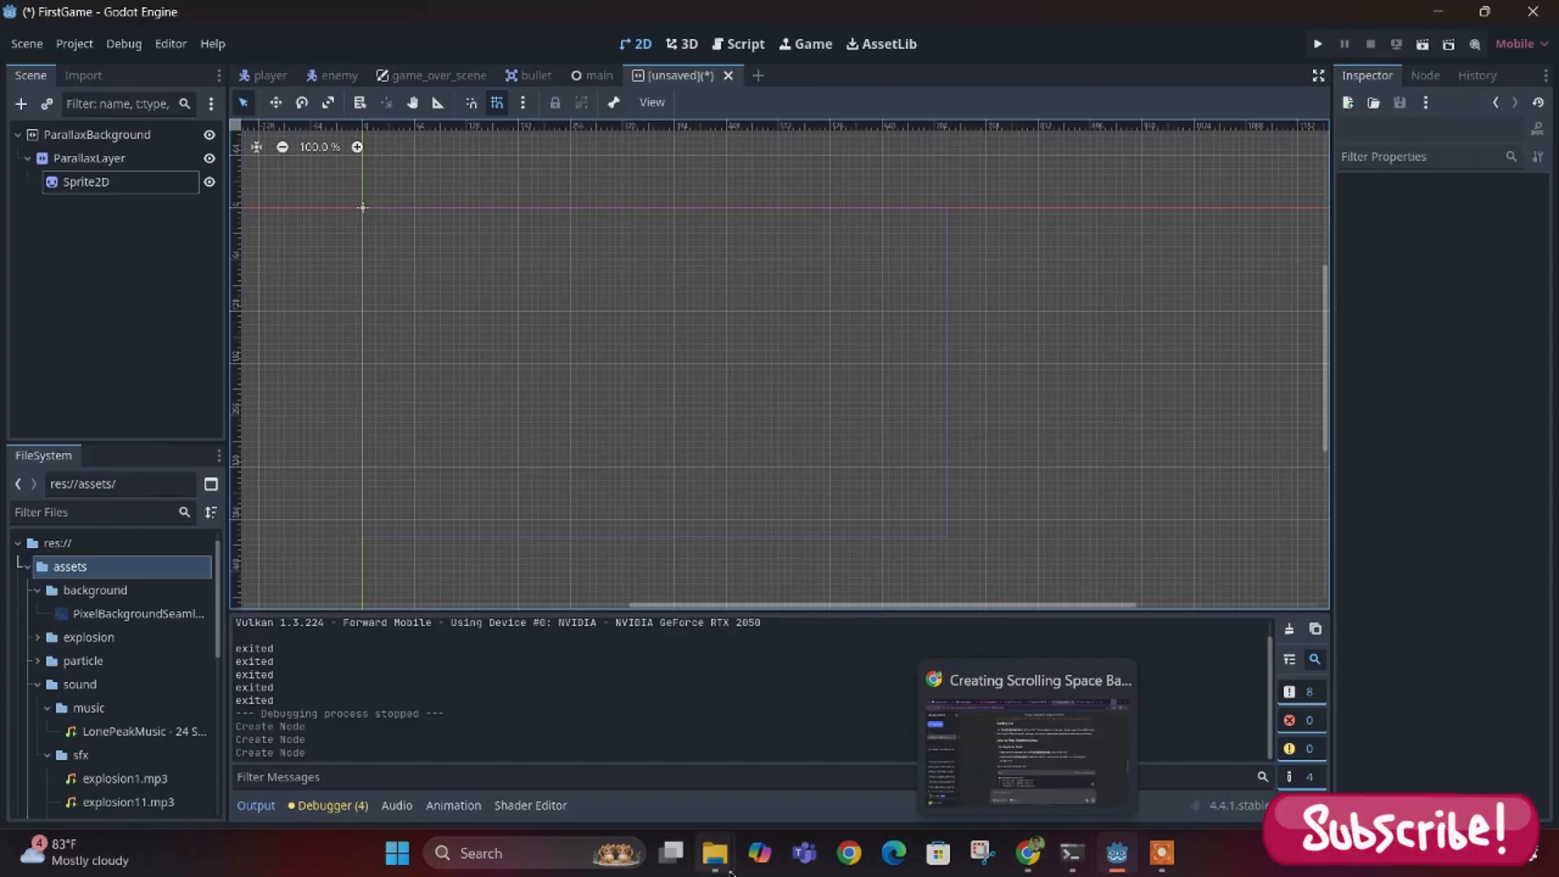
pyautogui.moveTo(715, 857)
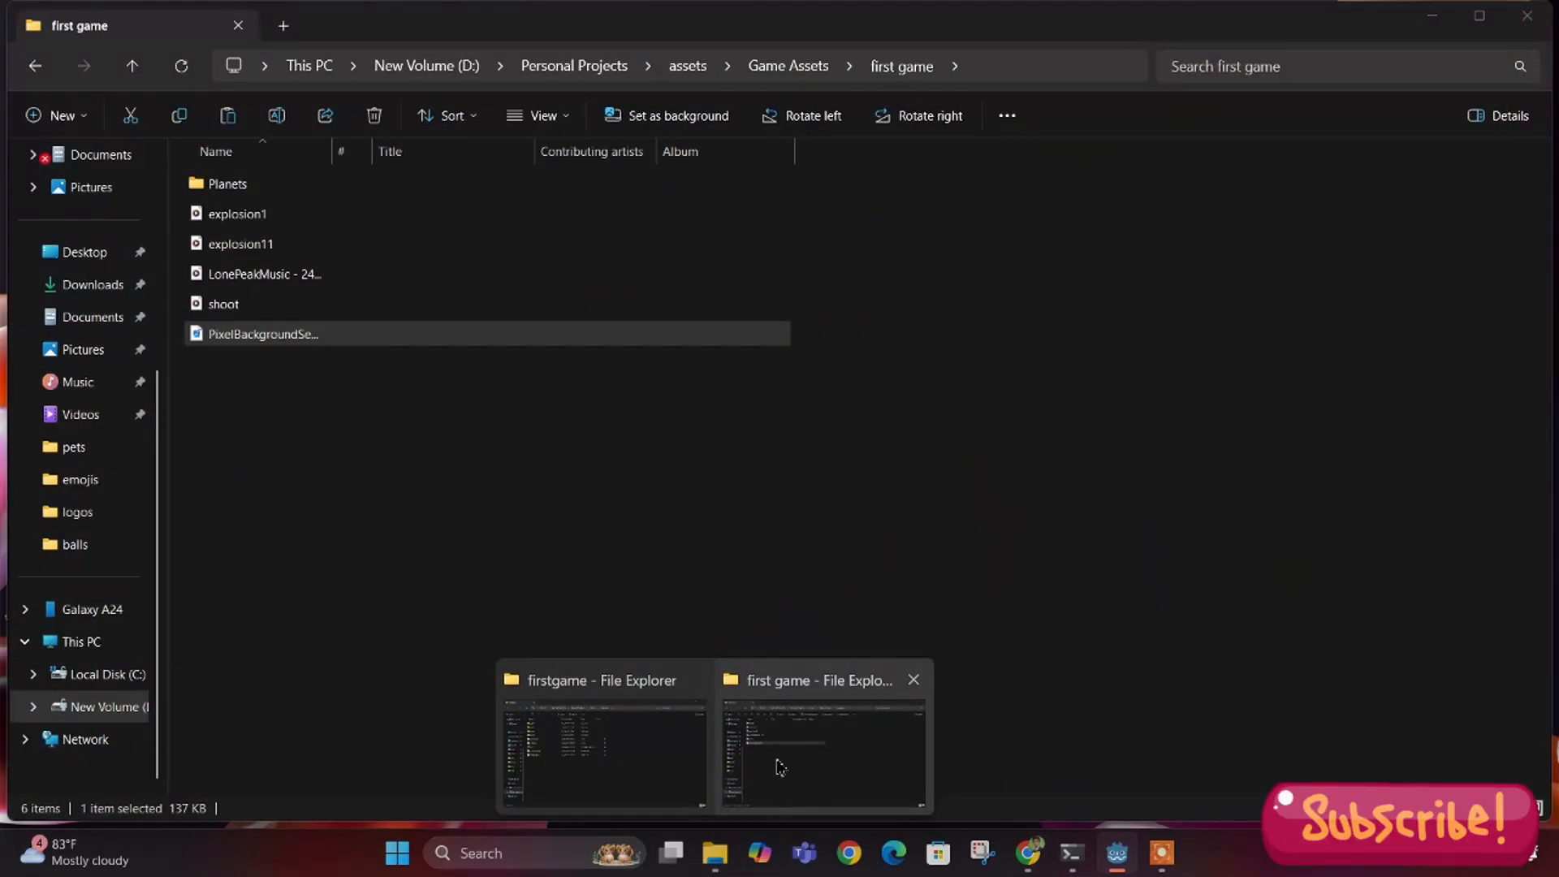
pyautogui.click(779, 767)
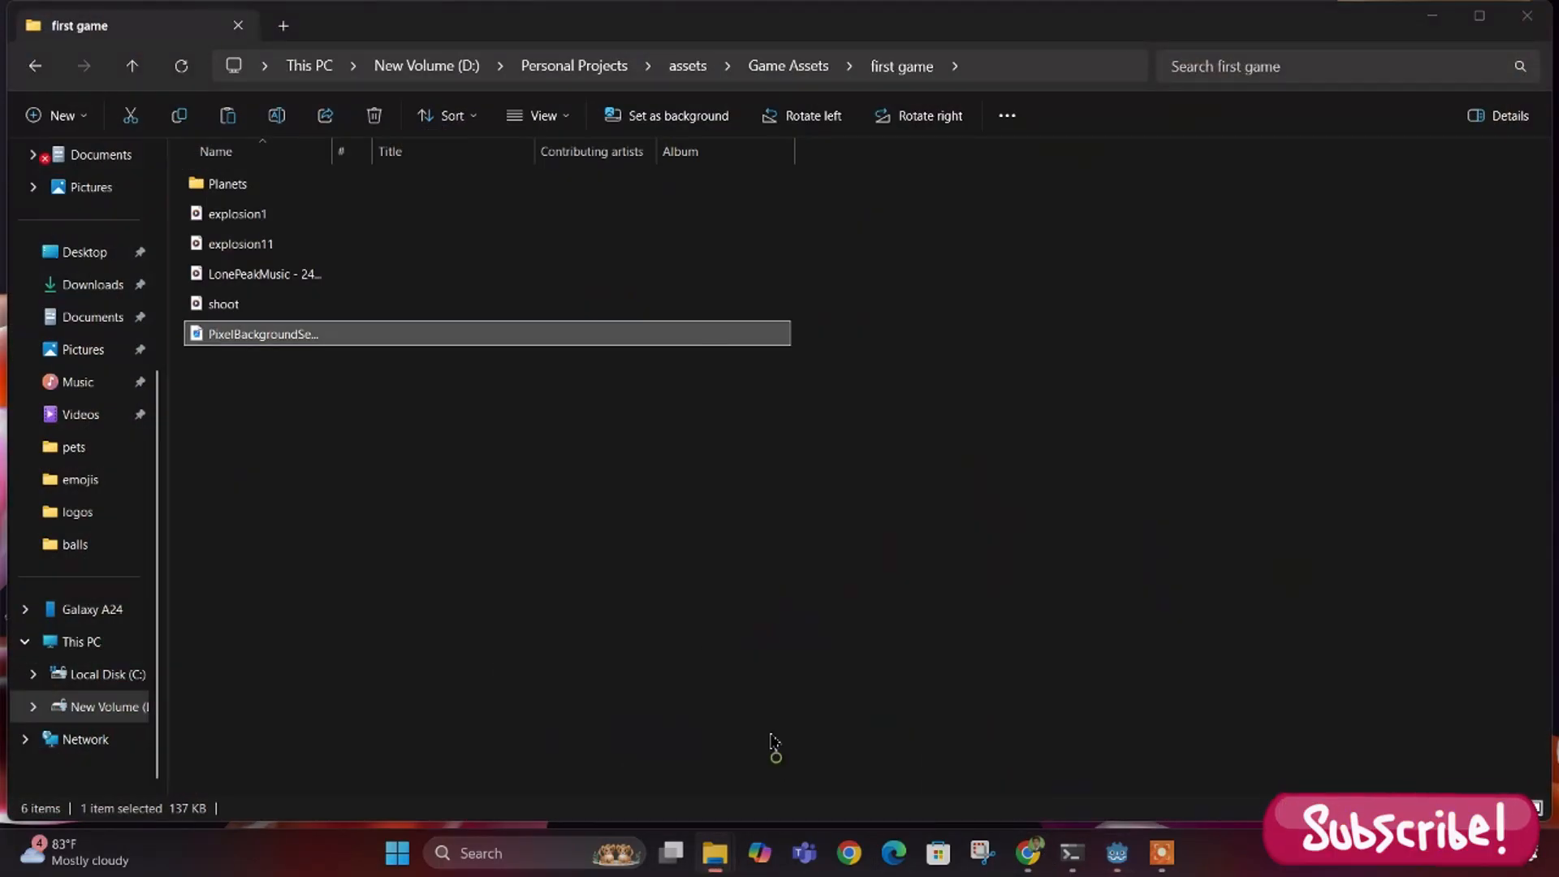
pyautogui.click(439, 487)
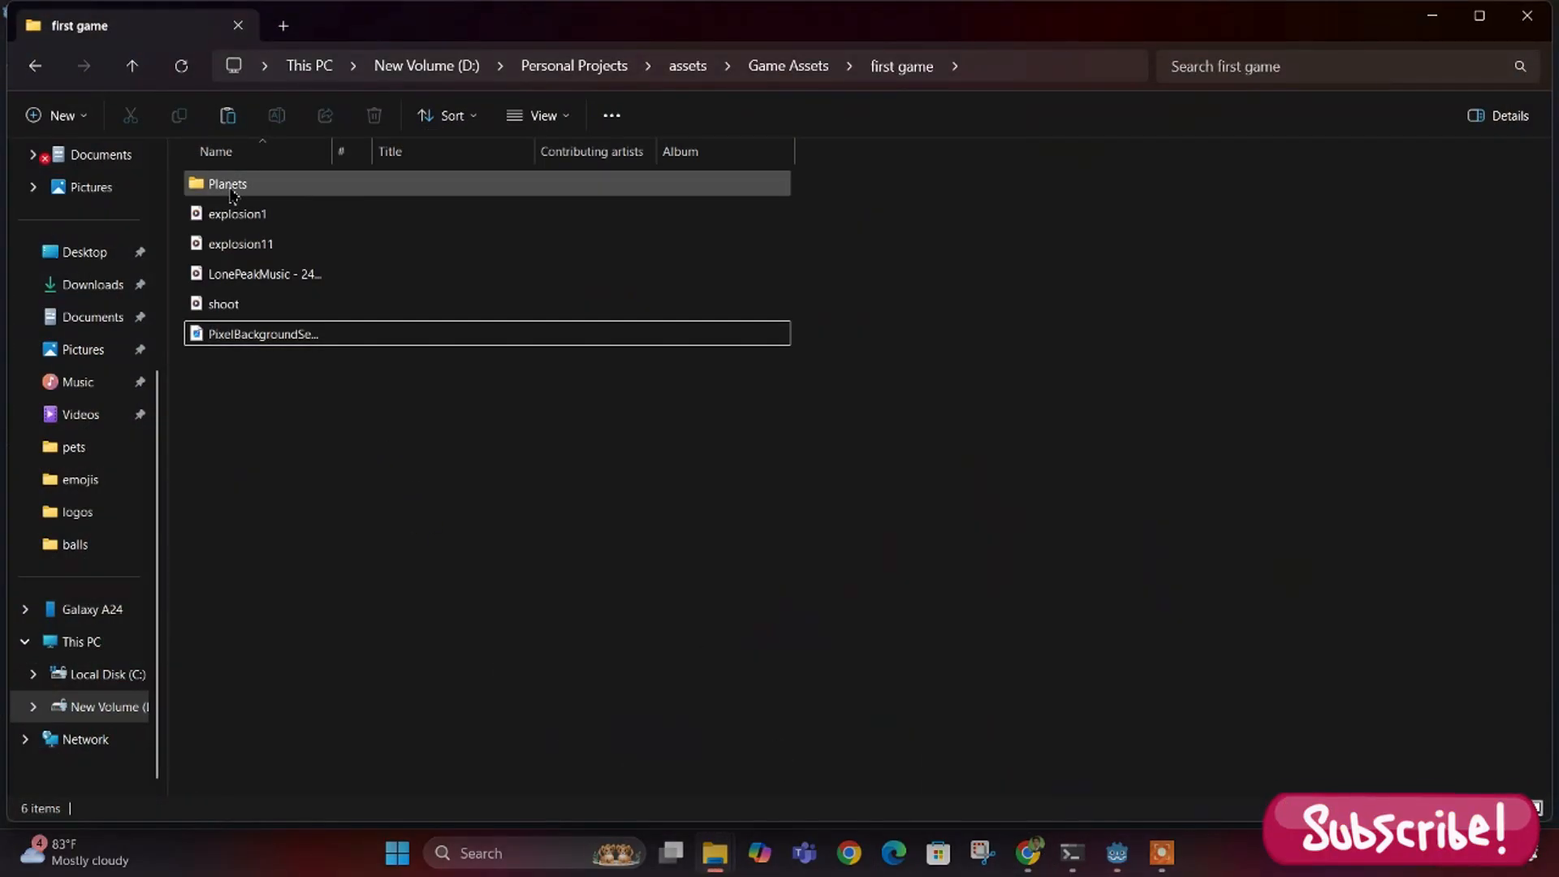
pyautogui.doubleClick(229, 185)
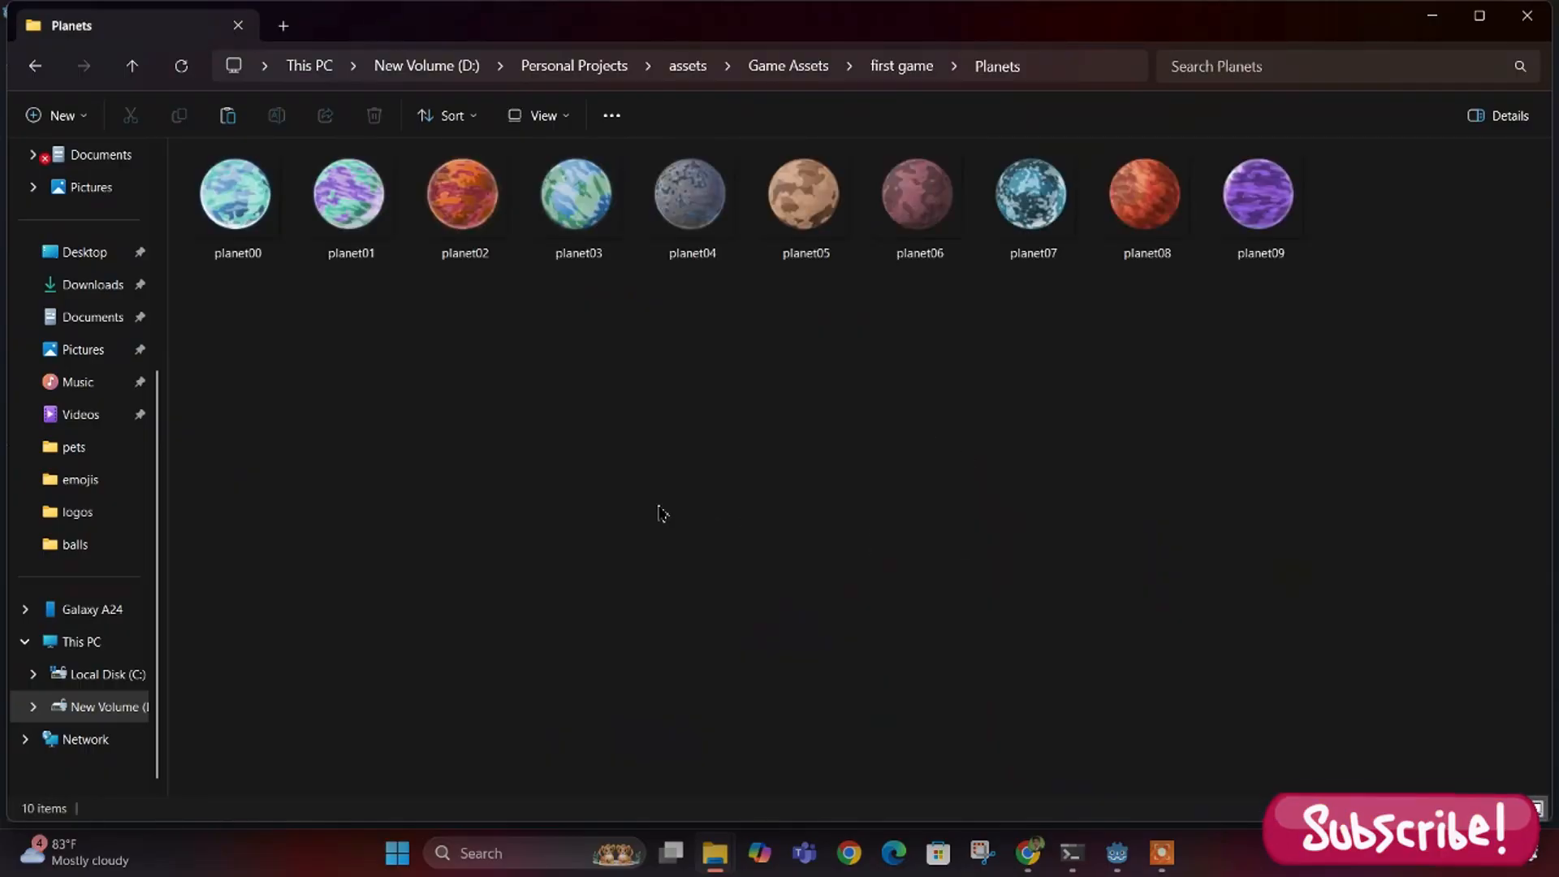
pyautogui.click(951, 515)
pyautogui.click(703, 210)
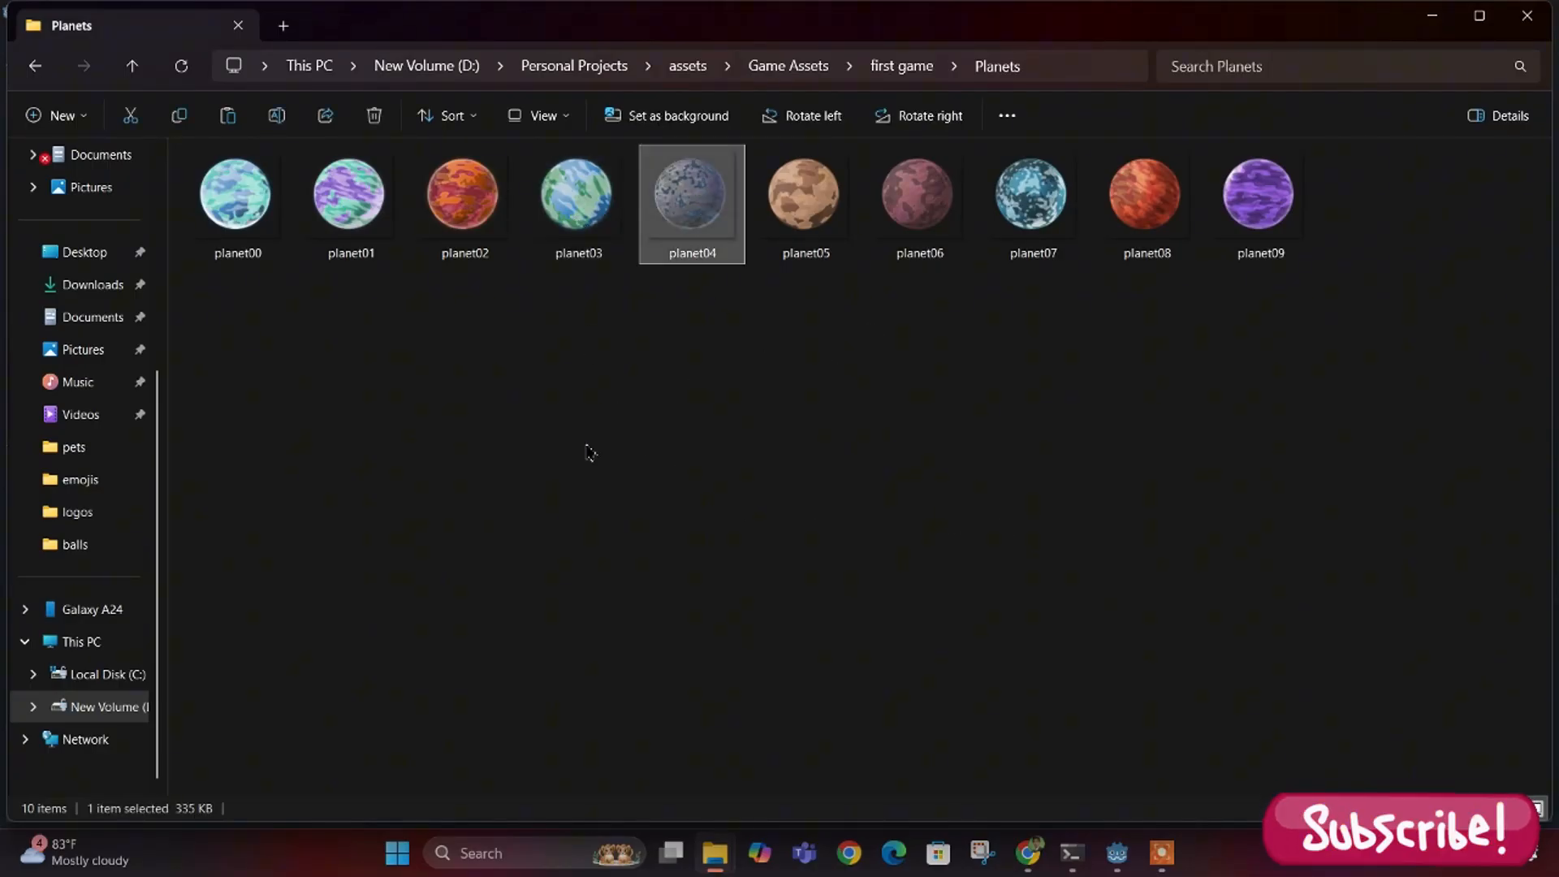
pyautogui.keyDown('ctrl'); pyautogui.click(1150, 219); pyautogui.keyUp('ctrl')
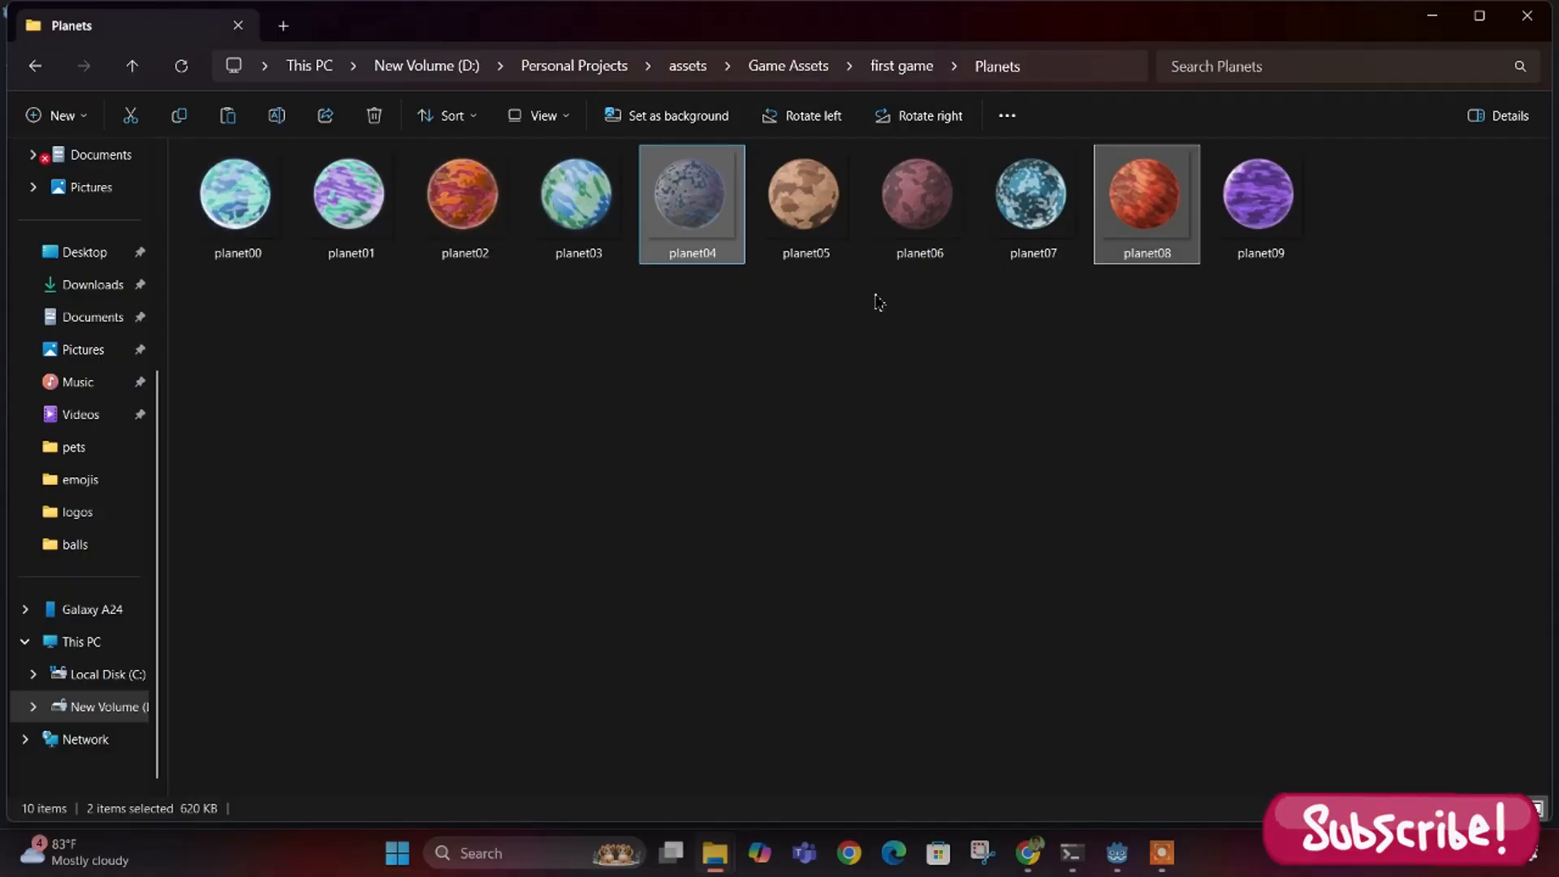
pyautogui.keyDown('ctrl'); pyautogui.click(1020, 207); pyautogui.keyUp('ctrl')
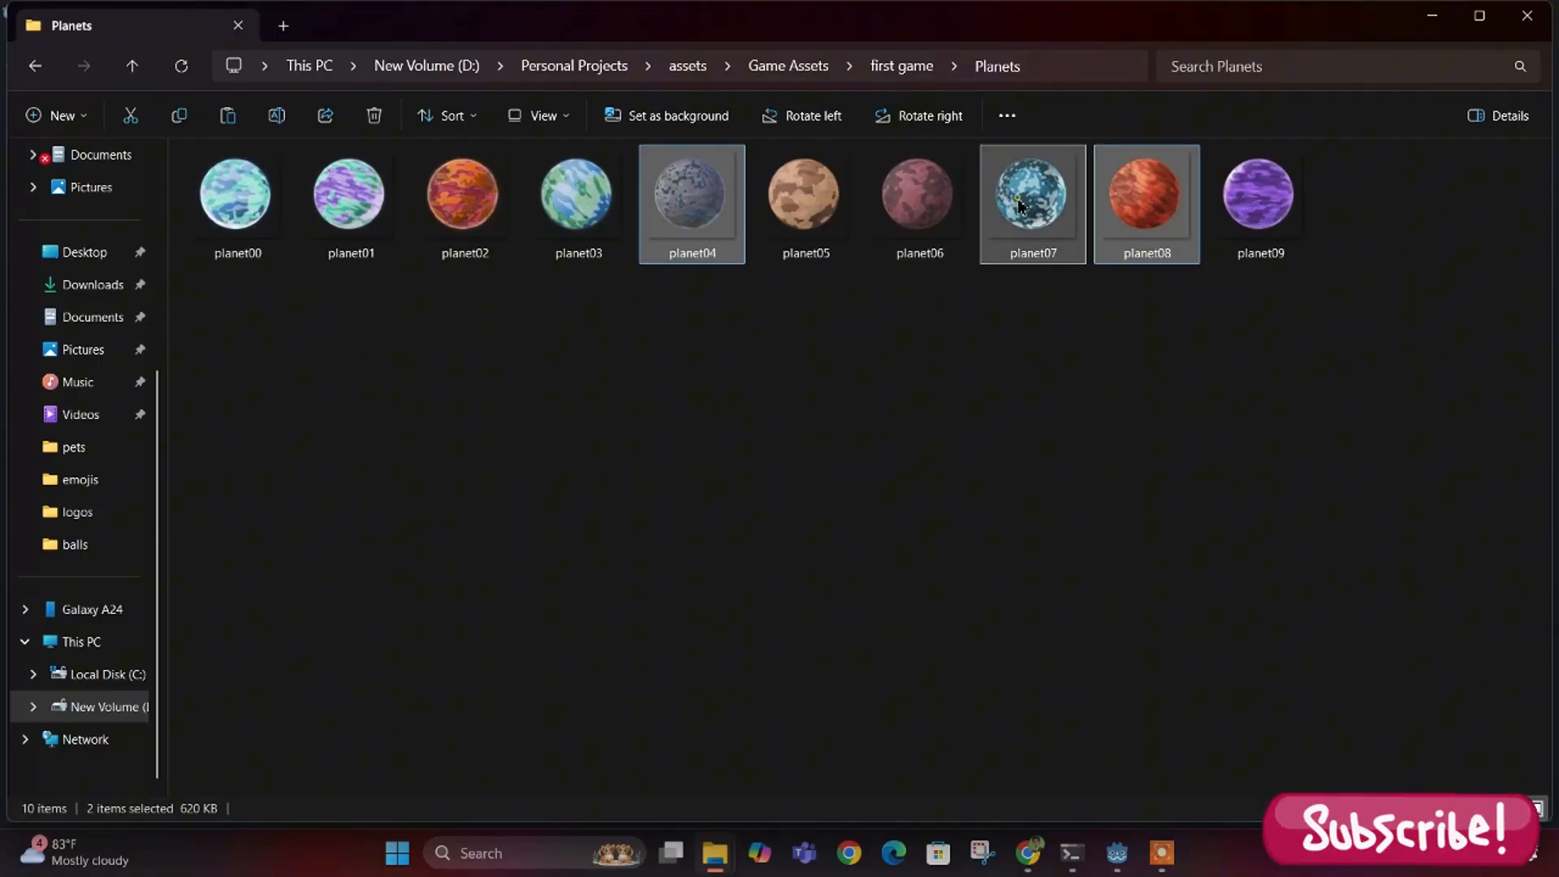
pyautogui.moveTo(680, 207); pyautogui.dragTo(577, 728)
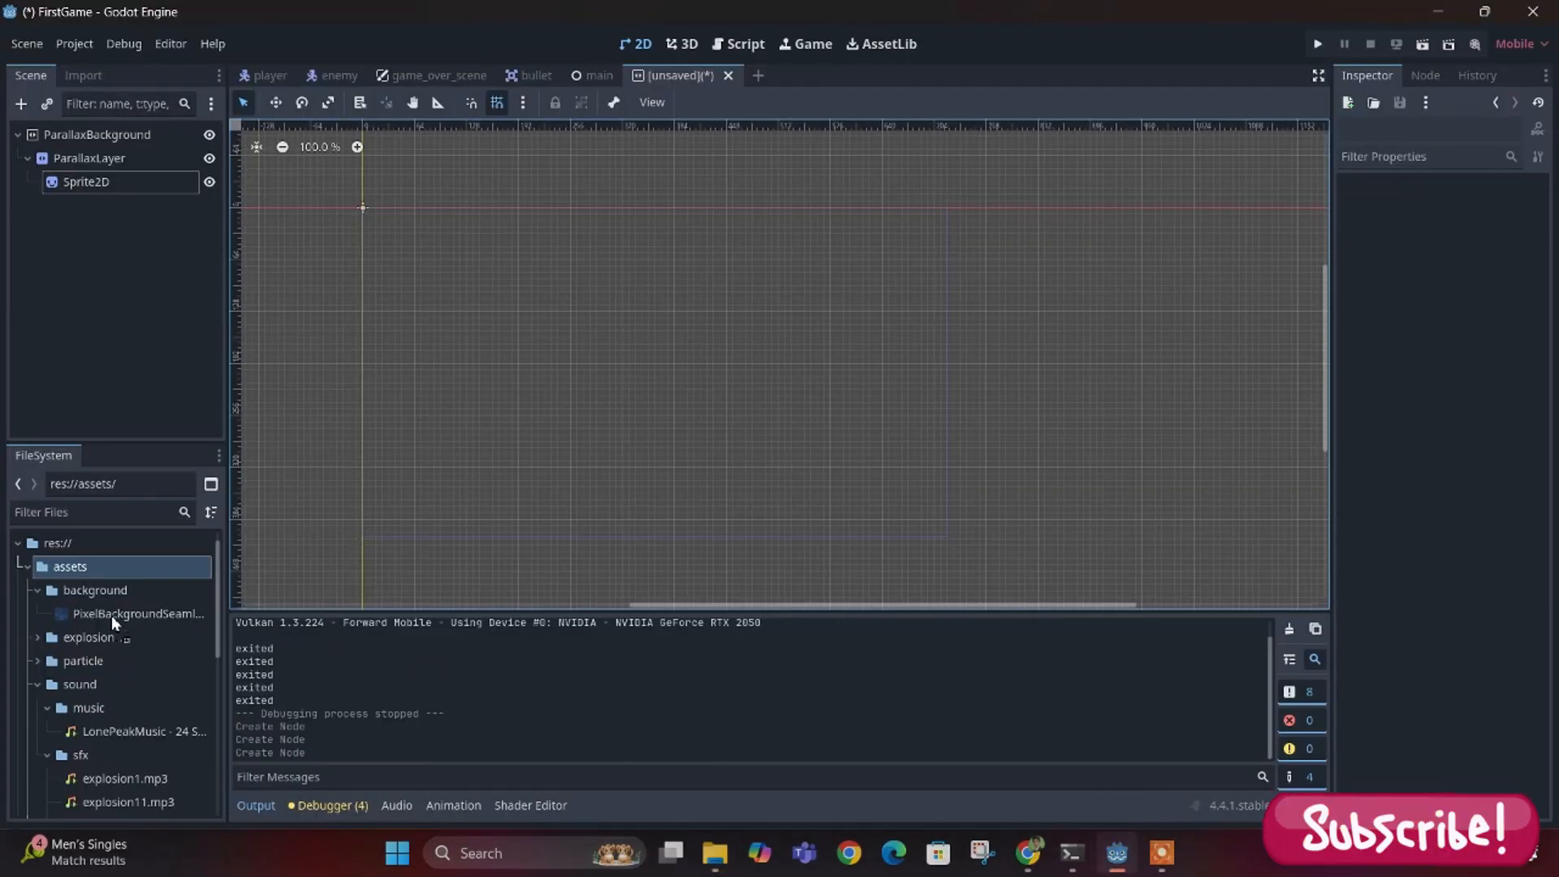
pyautogui.moveTo(81, 586); pyautogui.dragTo(82, 588)
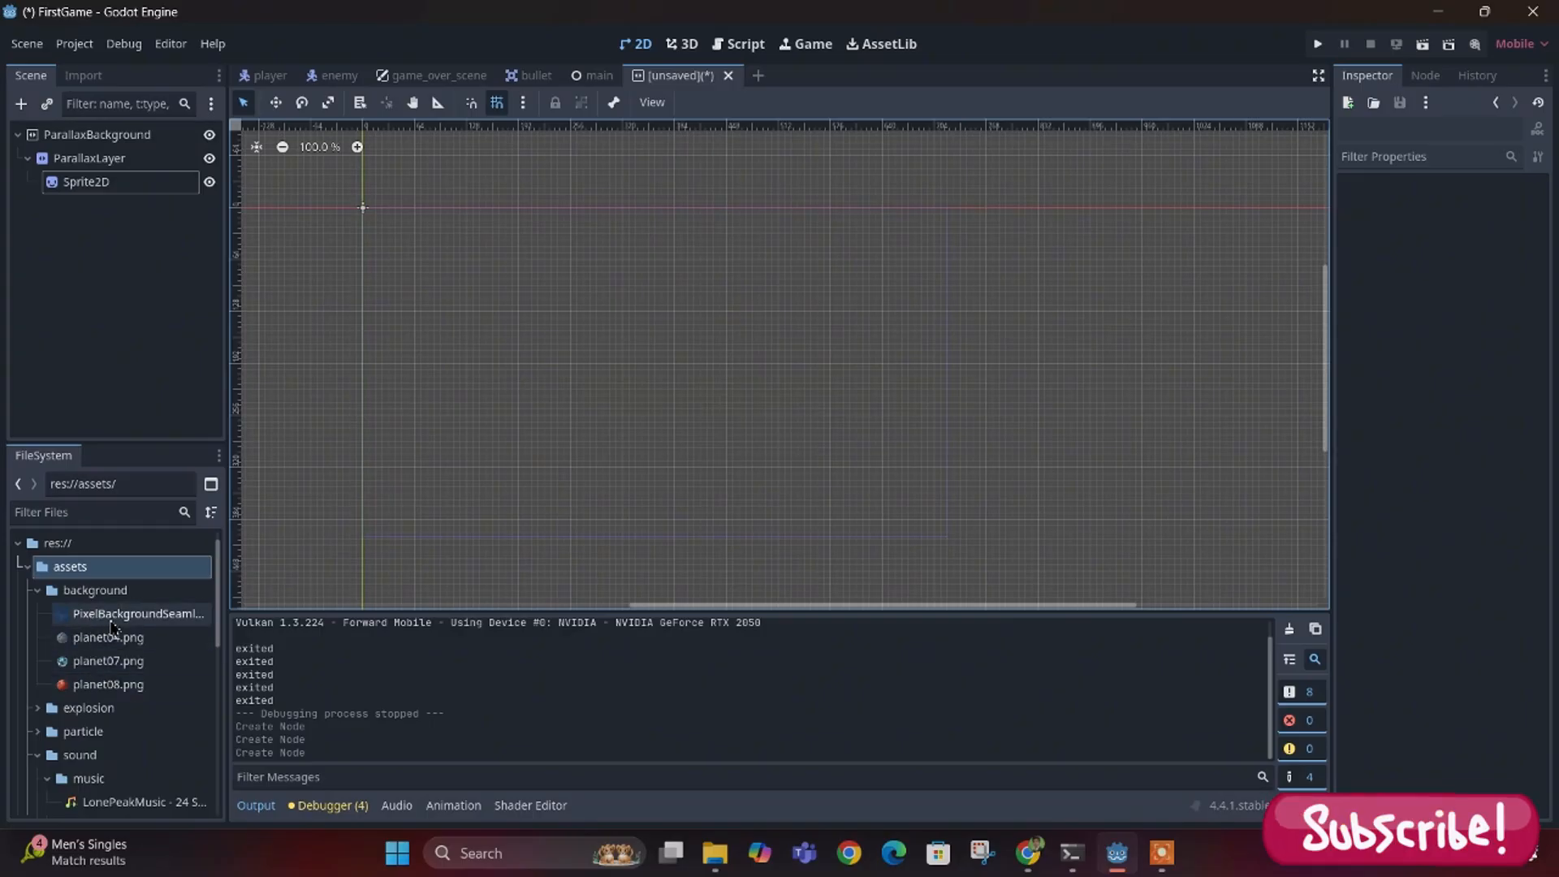
pyautogui.click(114, 619)
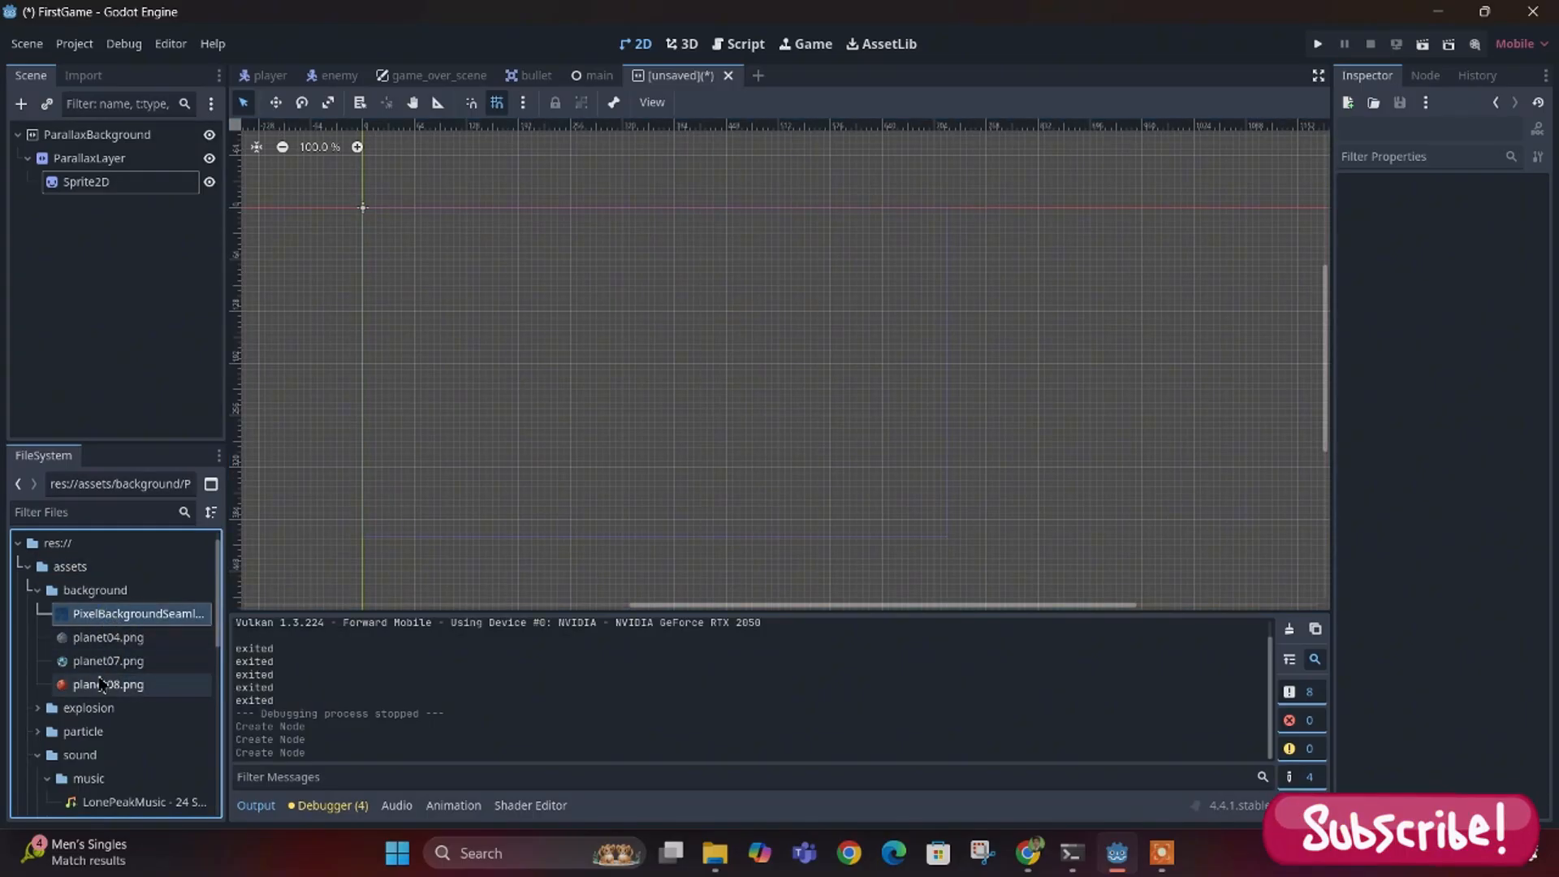
pyautogui.click(93, 637)
pyautogui.click(93, 660)
pyautogui.click(101, 688)
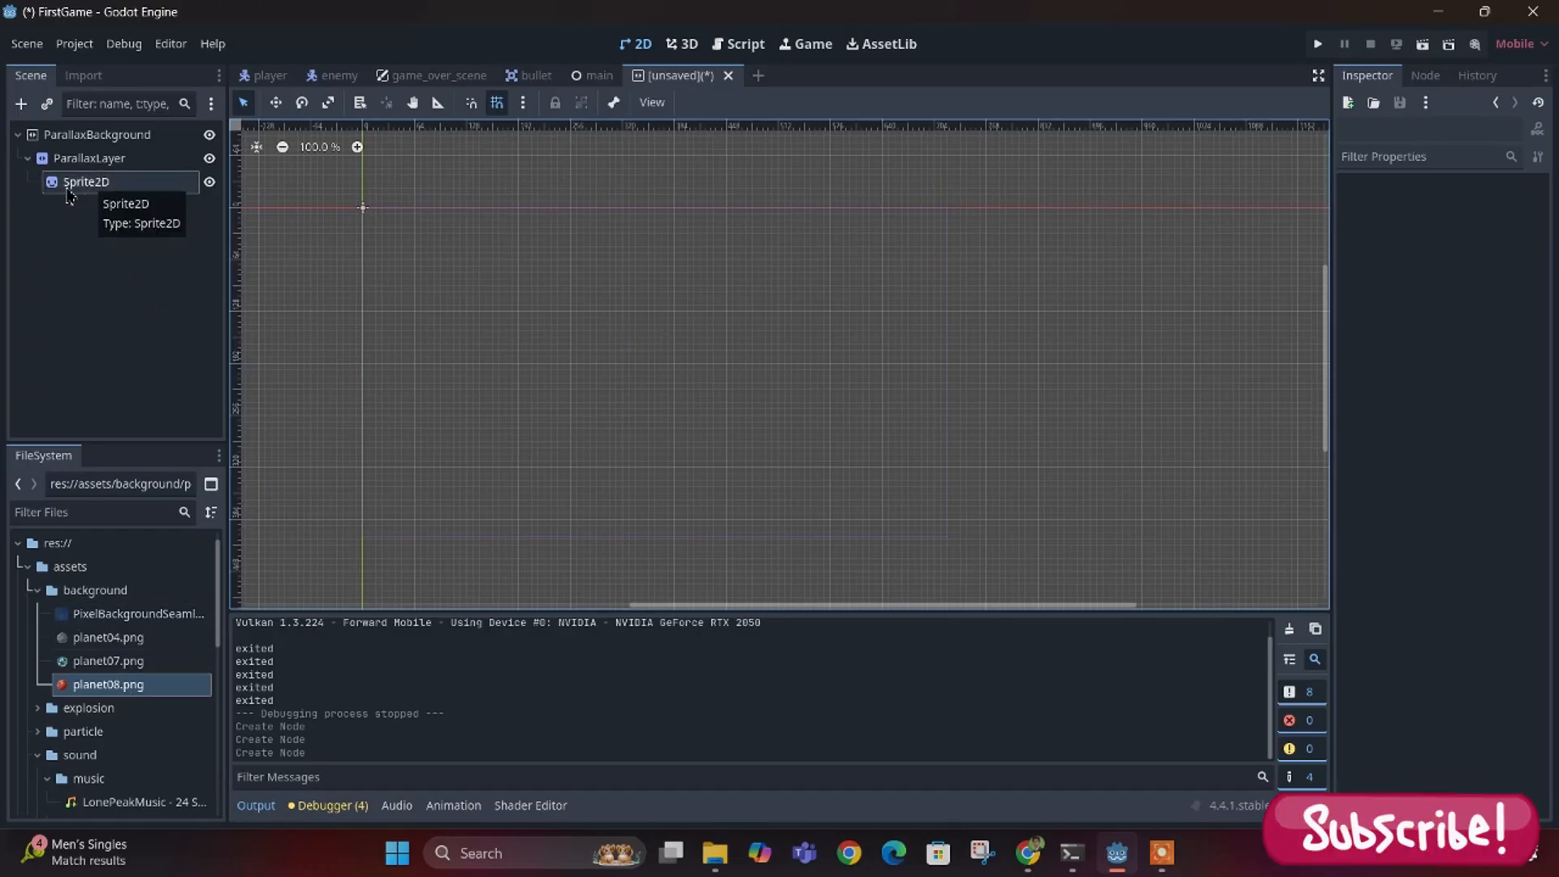
# - Assign PixelBackgroundSeamless.png as the texture of the Sprite2D node
pyautogui.click(93, 183)
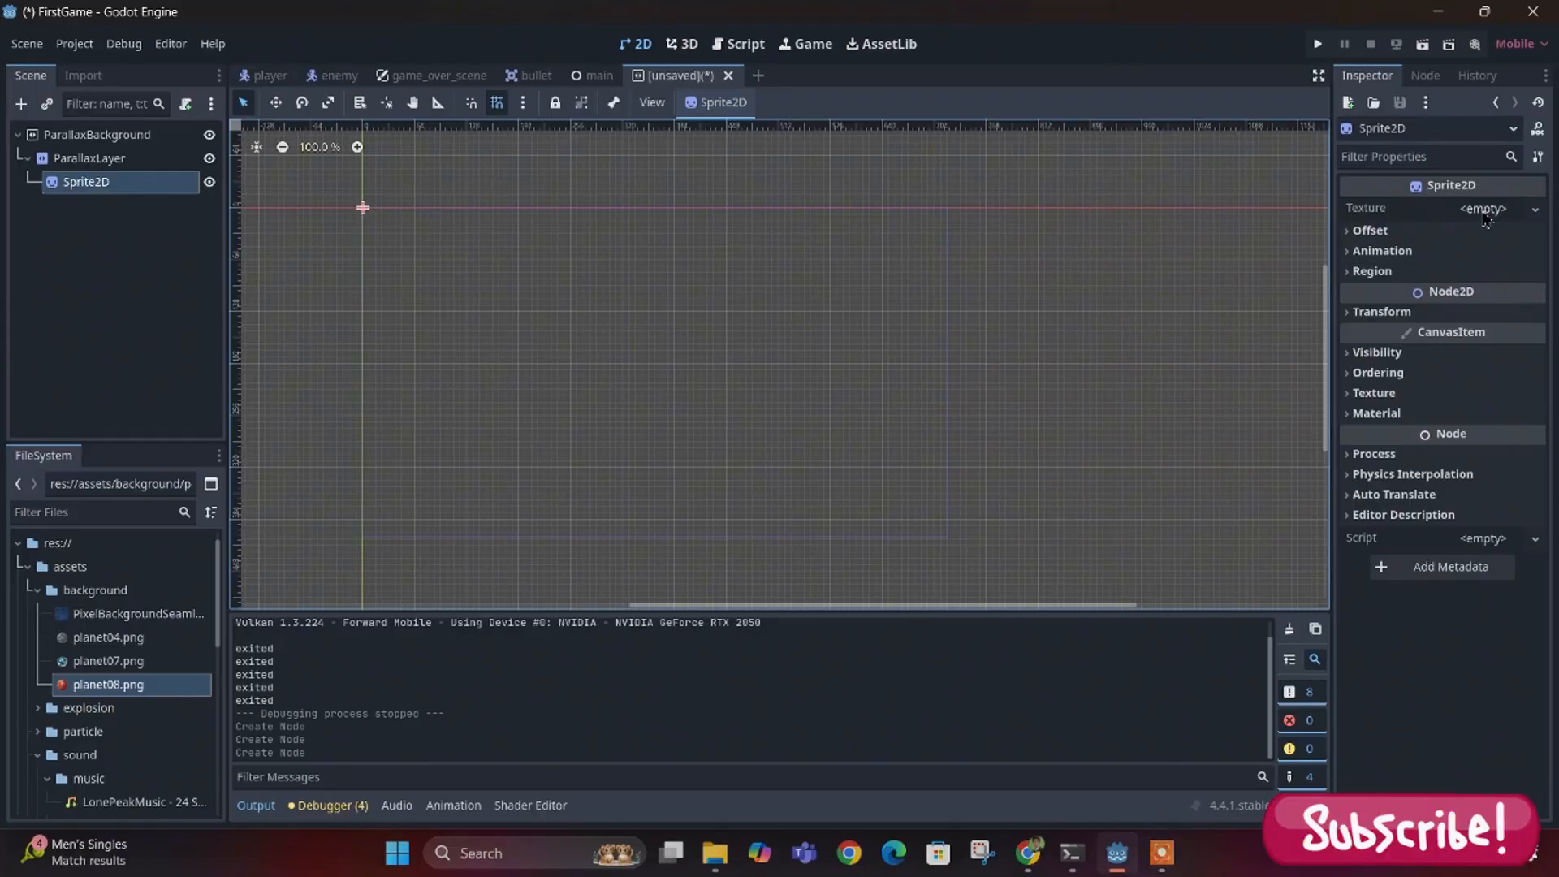
pyautogui.click(106, 615)
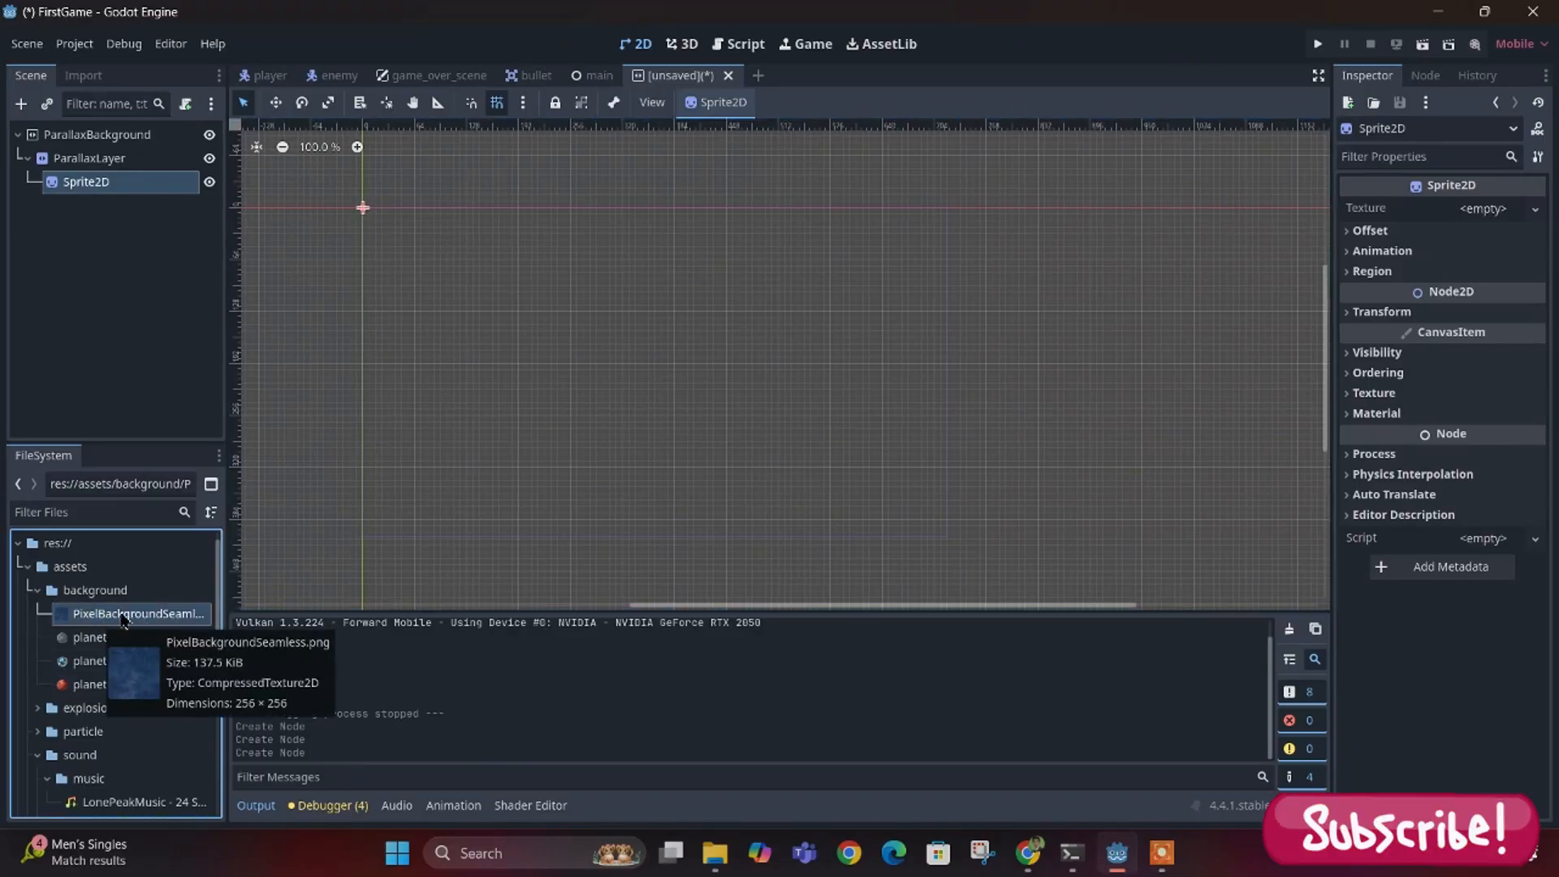
pyautogui.moveTo(124, 619); pyautogui.dragTo(1493, 217)
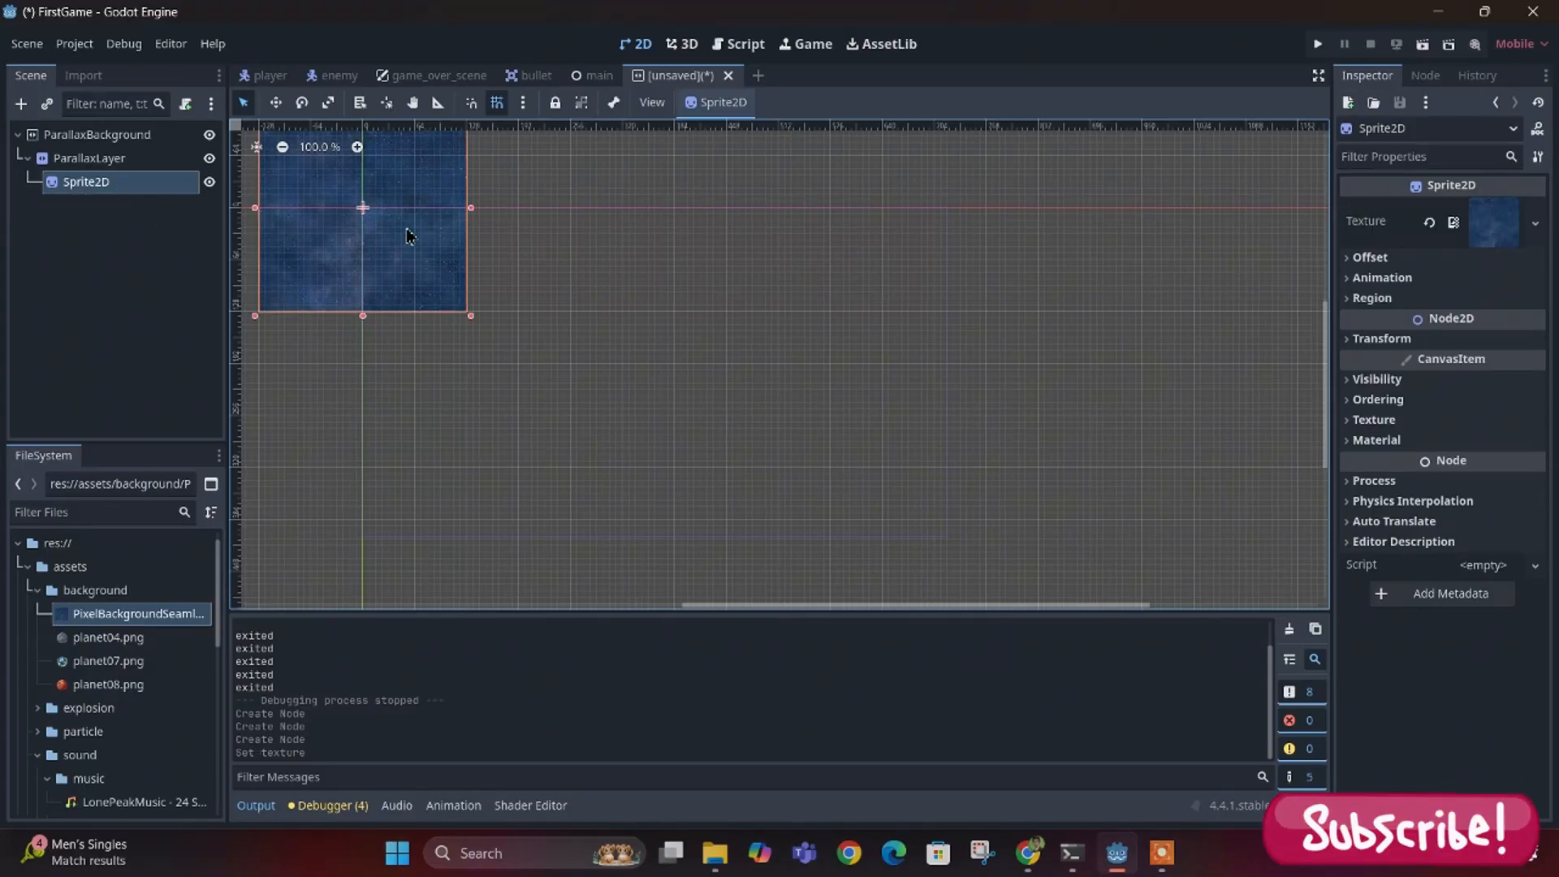
# - Compare the background sprite with the viewport outline, and check the viewport width and height in the project's display window settings
pyautogui.scroll(-3, 341, 203)
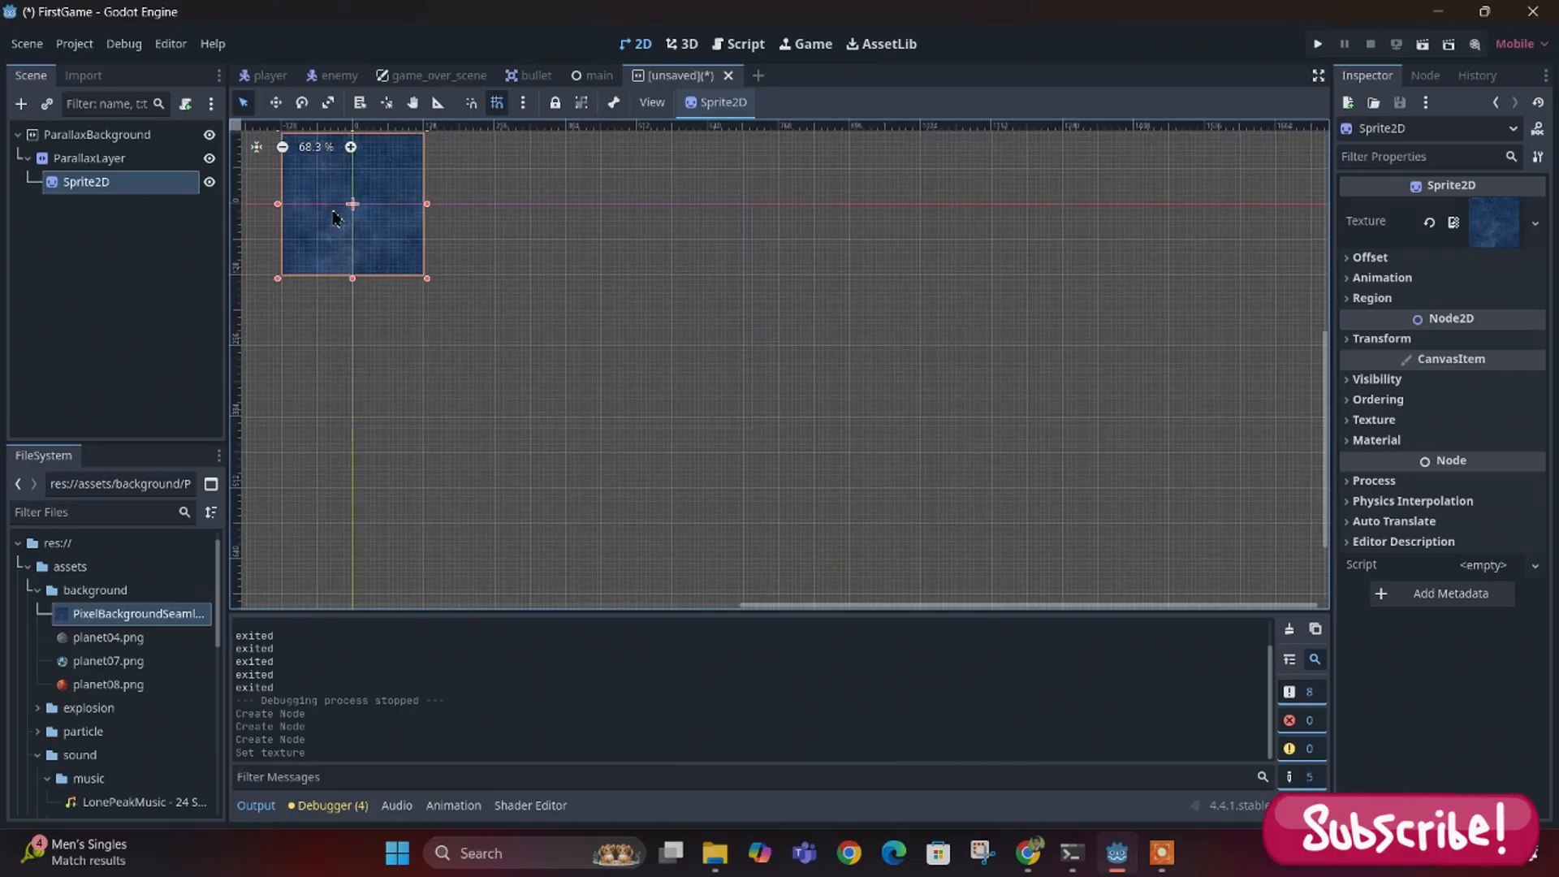
pyautogui.scroll(3, 348, 177)
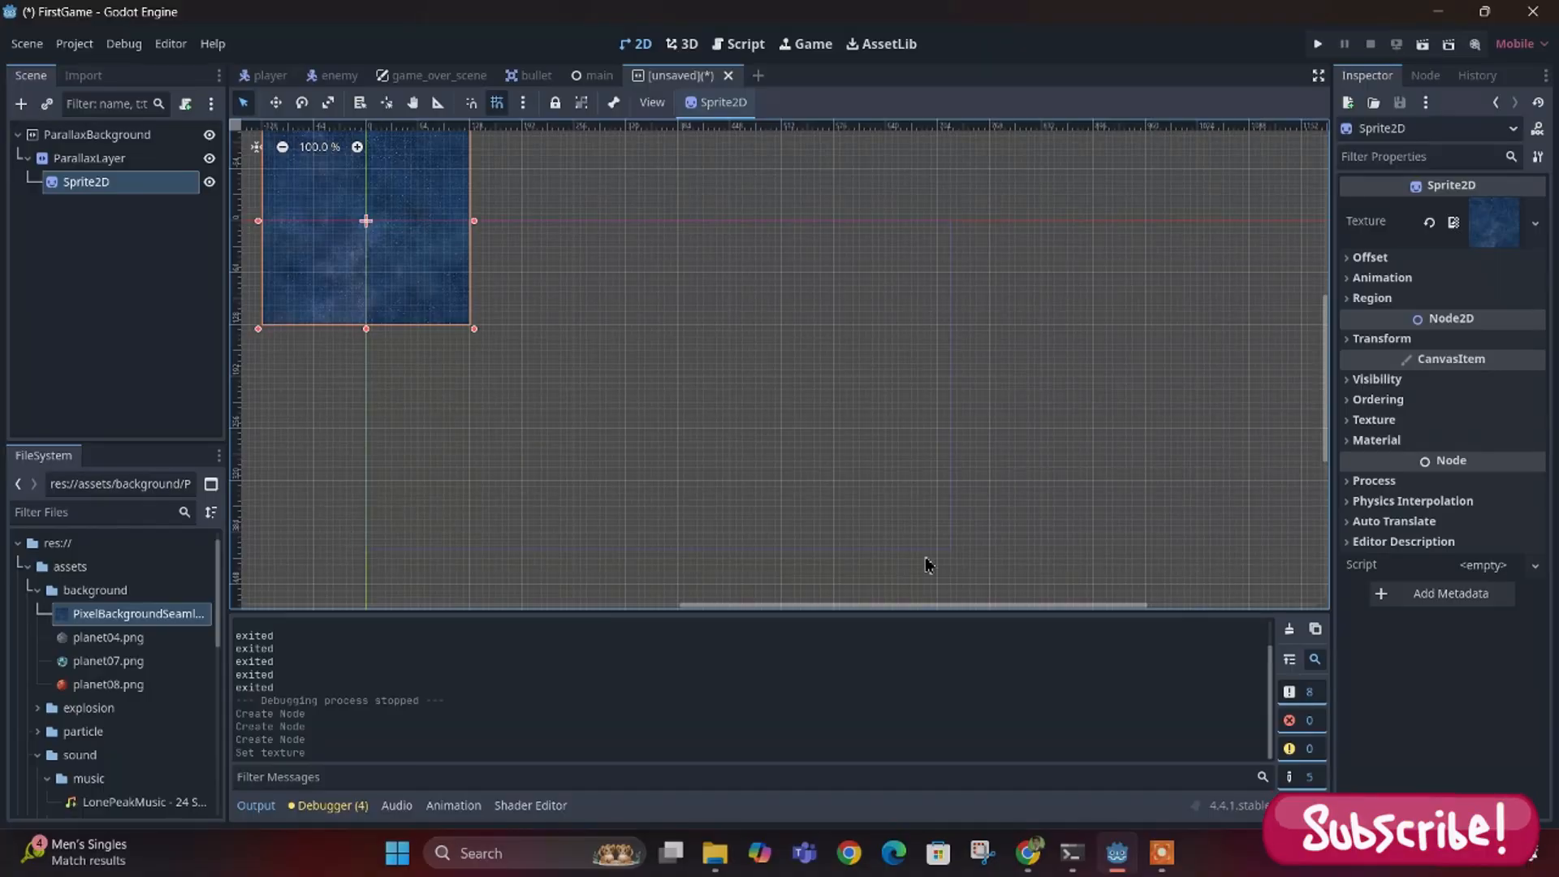
pyautogui.scroll(4, 952, 227)
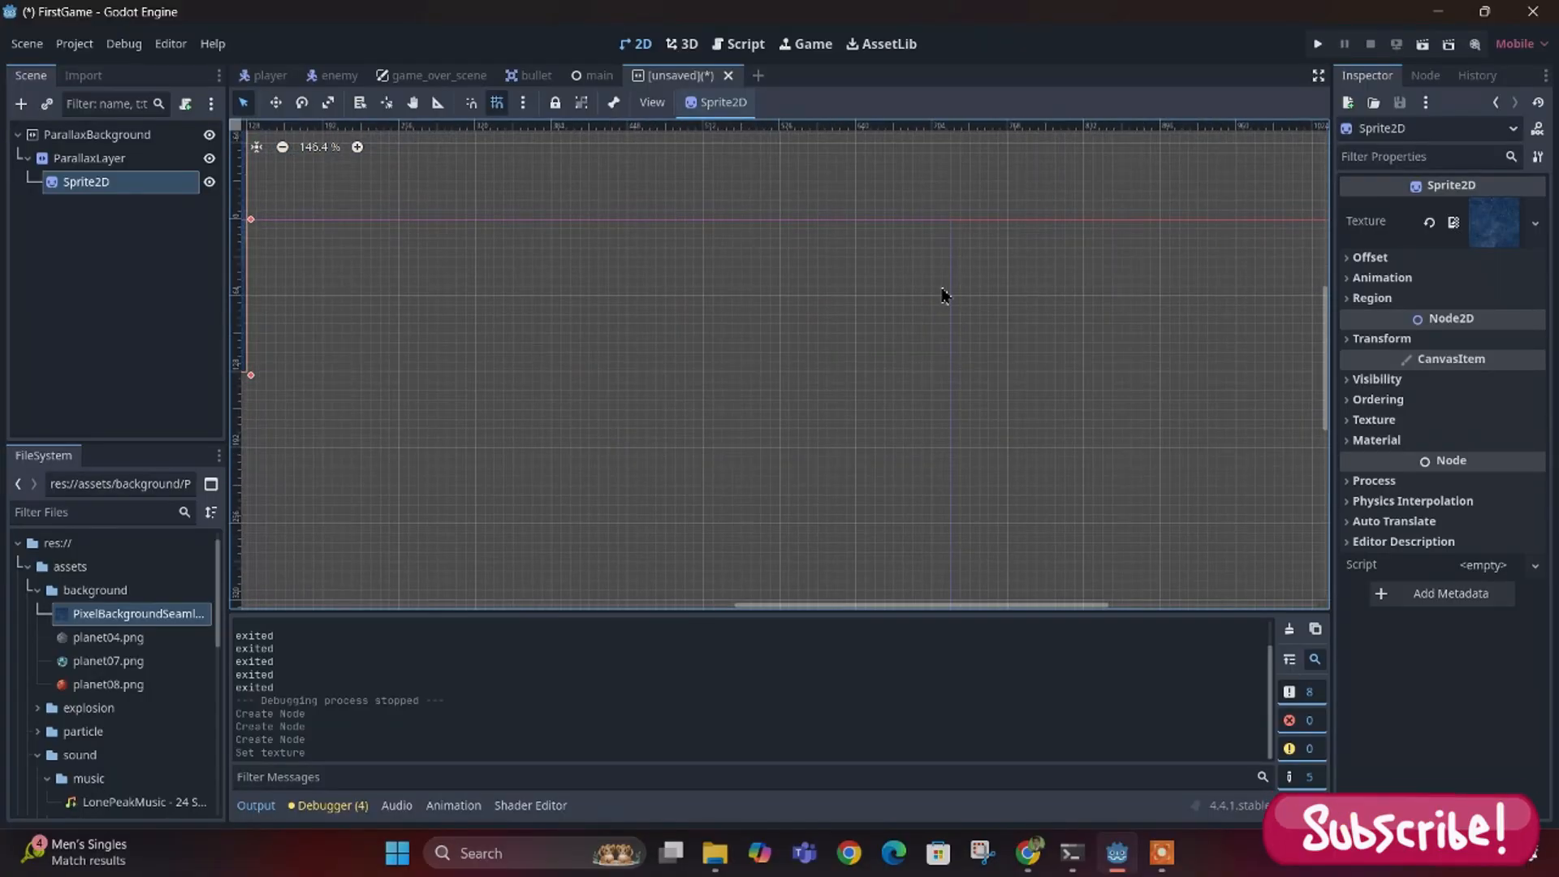
pyautogui.scroll(-6, 942, 292)
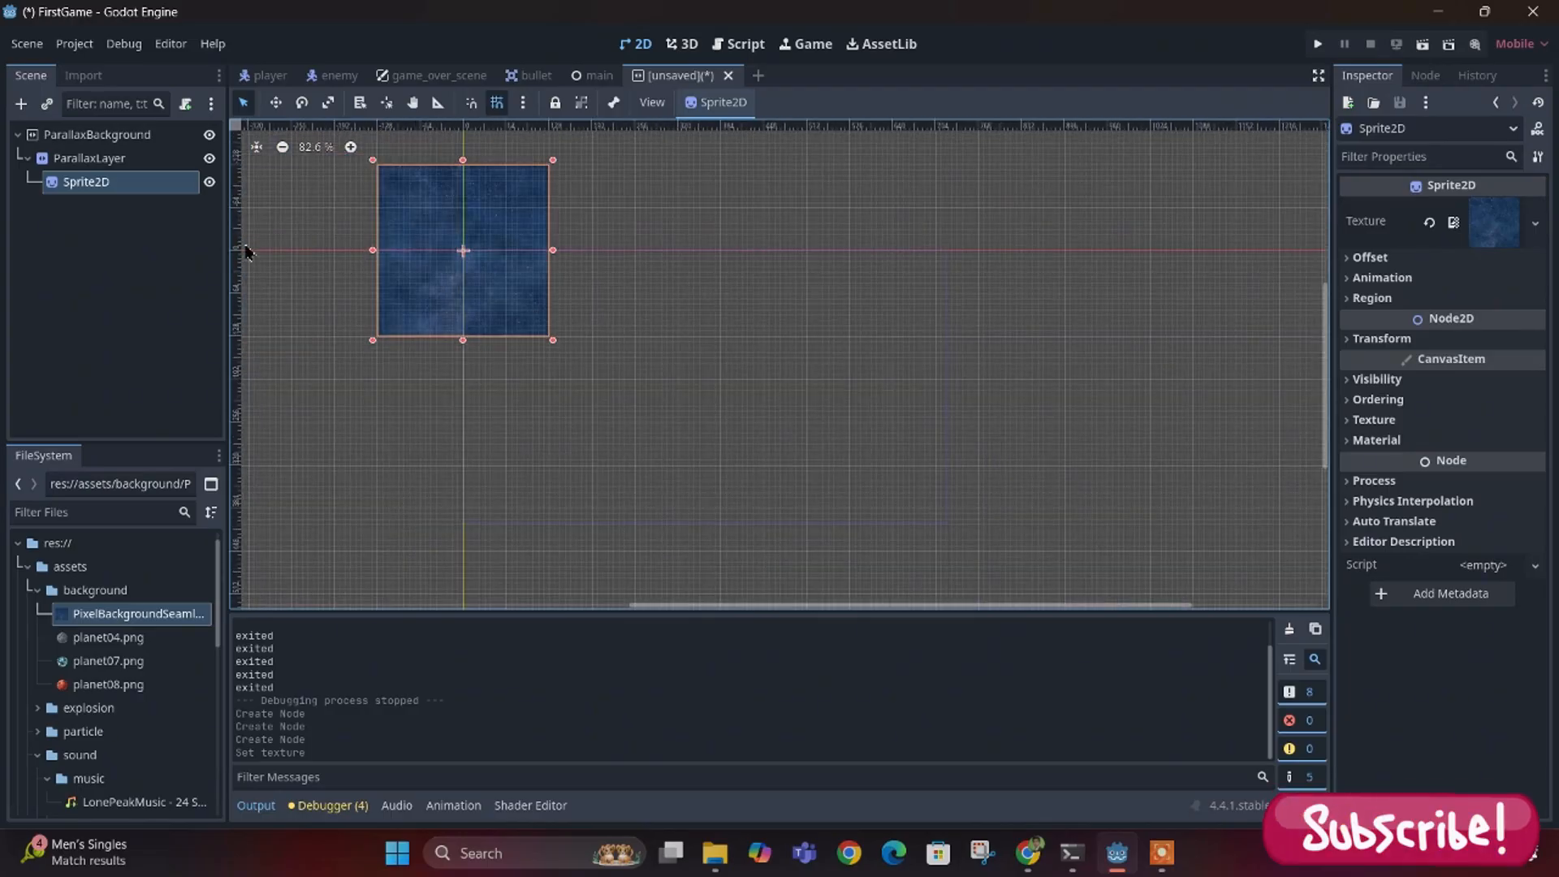
pyautogui.click(74, 45)
pyautogui.click(98, 65)
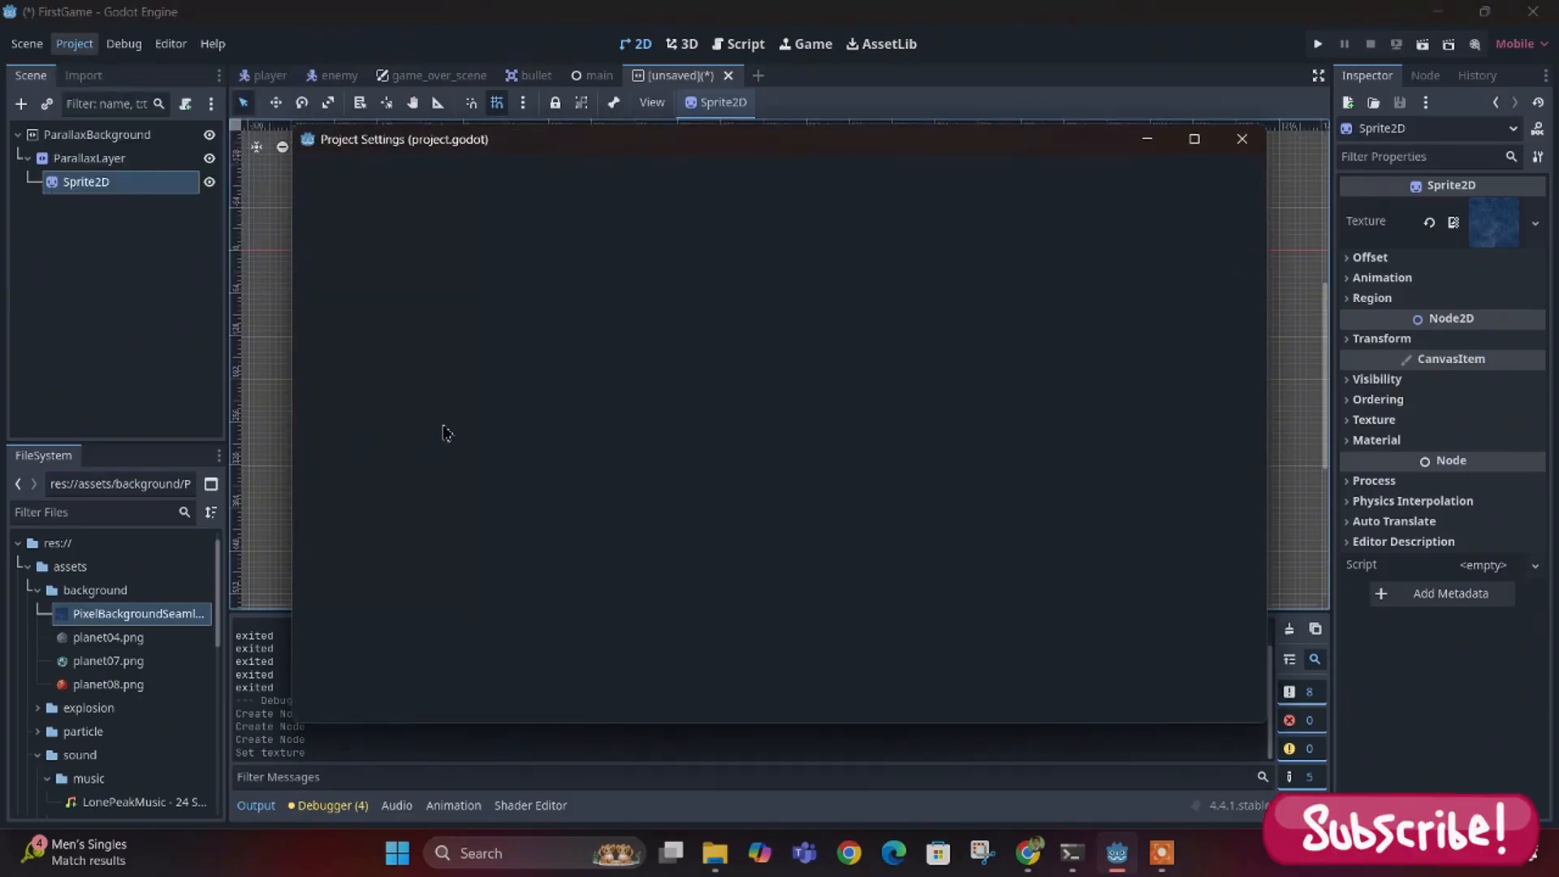
pyautogui.click(346, 379)
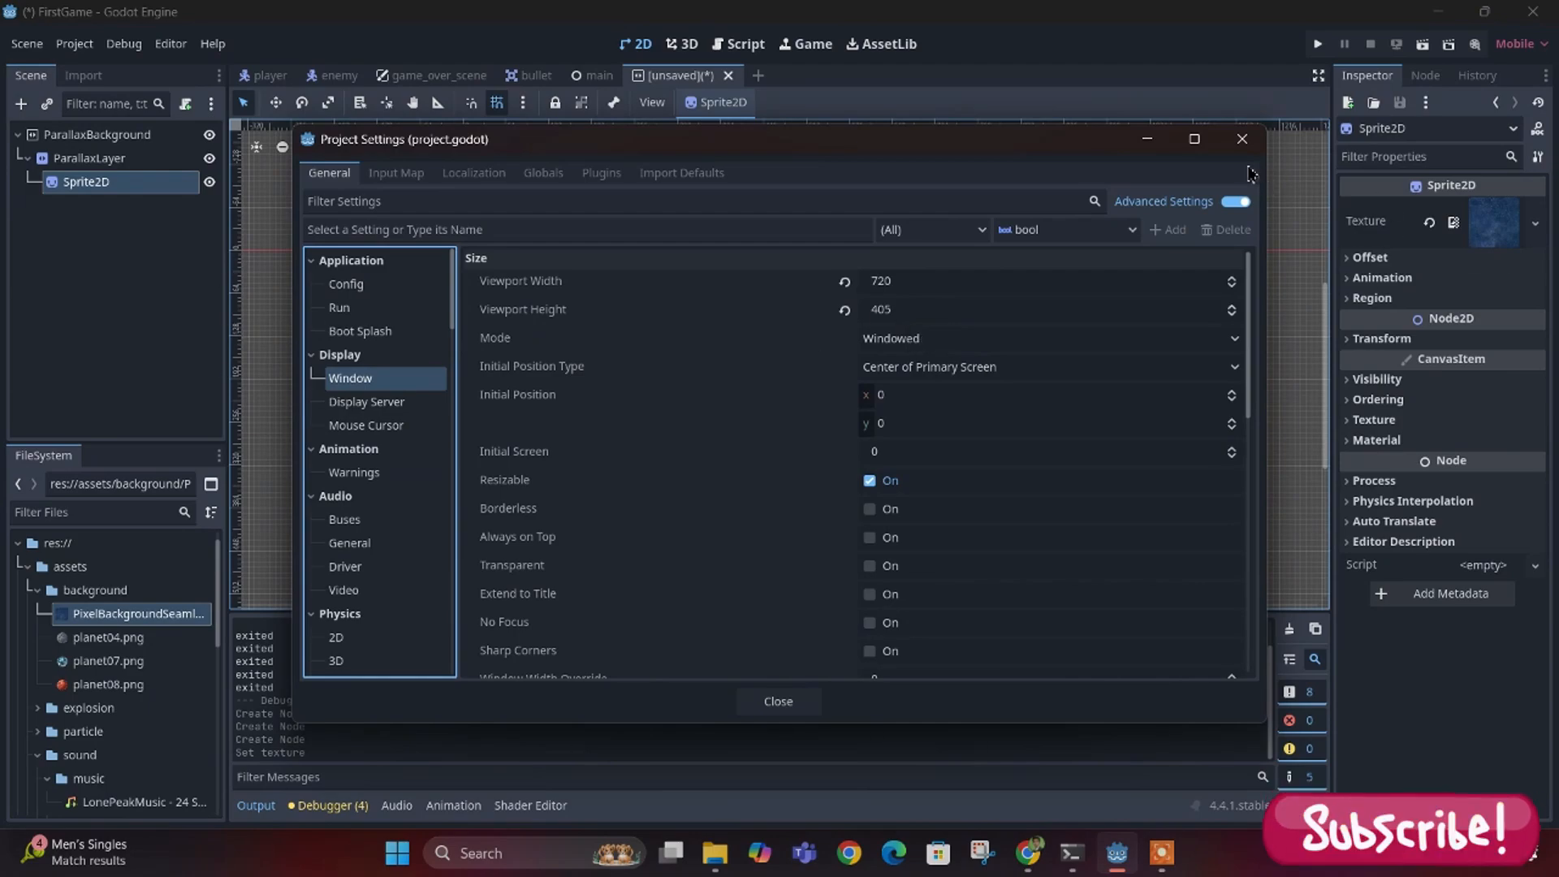
pyautogui.click(1243, 138)
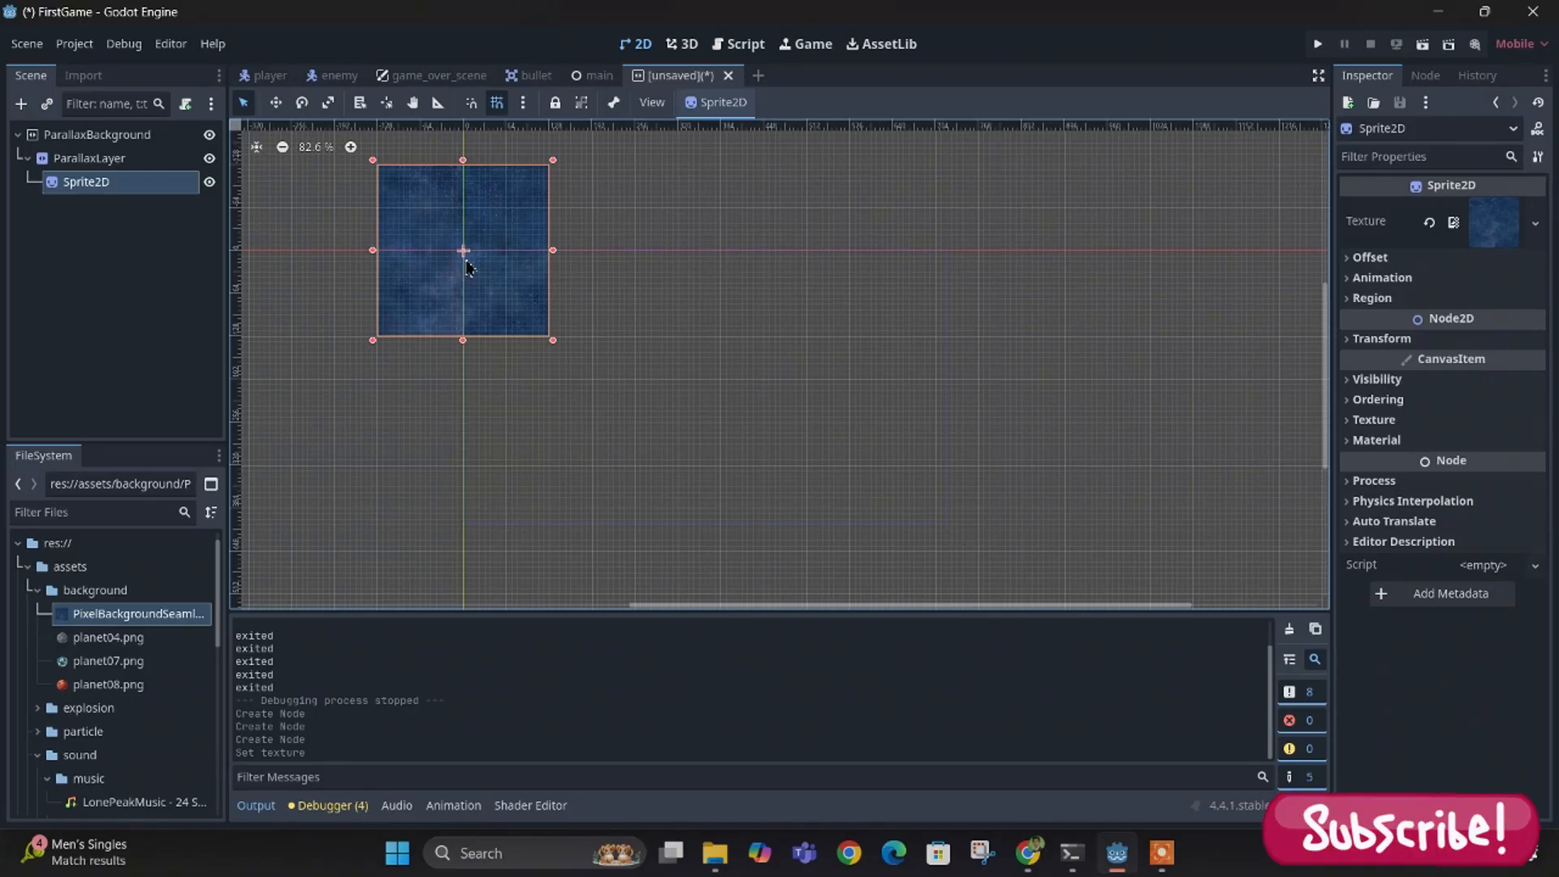
# - Save the new scene as parallax_background.tscn in the scenes folder
pyautogui.hotkey('ctrl', 's')
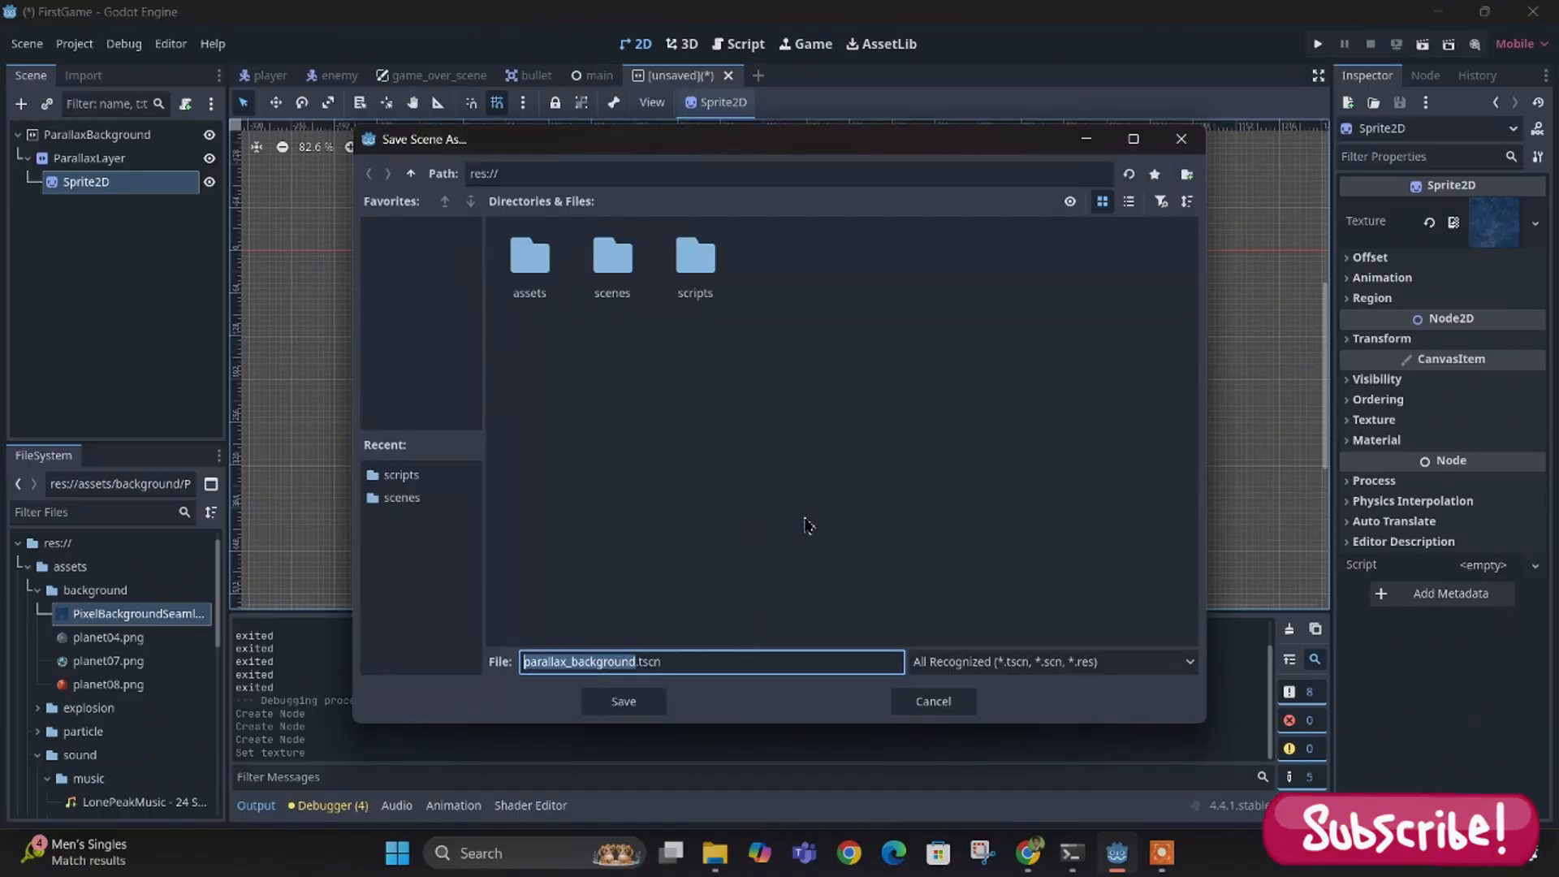
pyautogui.click(934, 699)
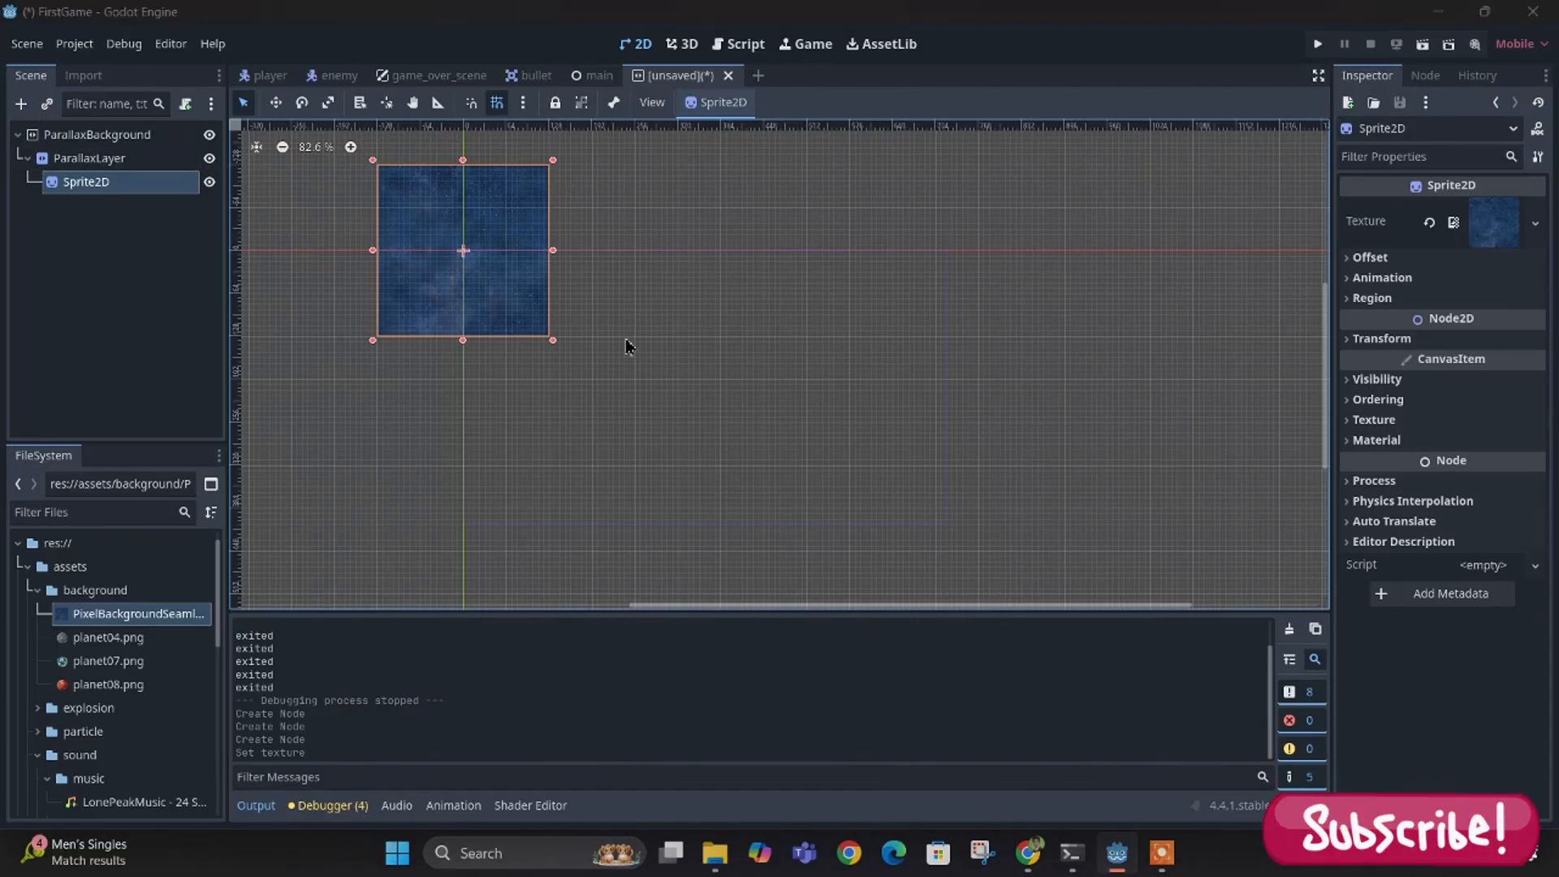
pyautogui.hotkey('ctrl', 's')
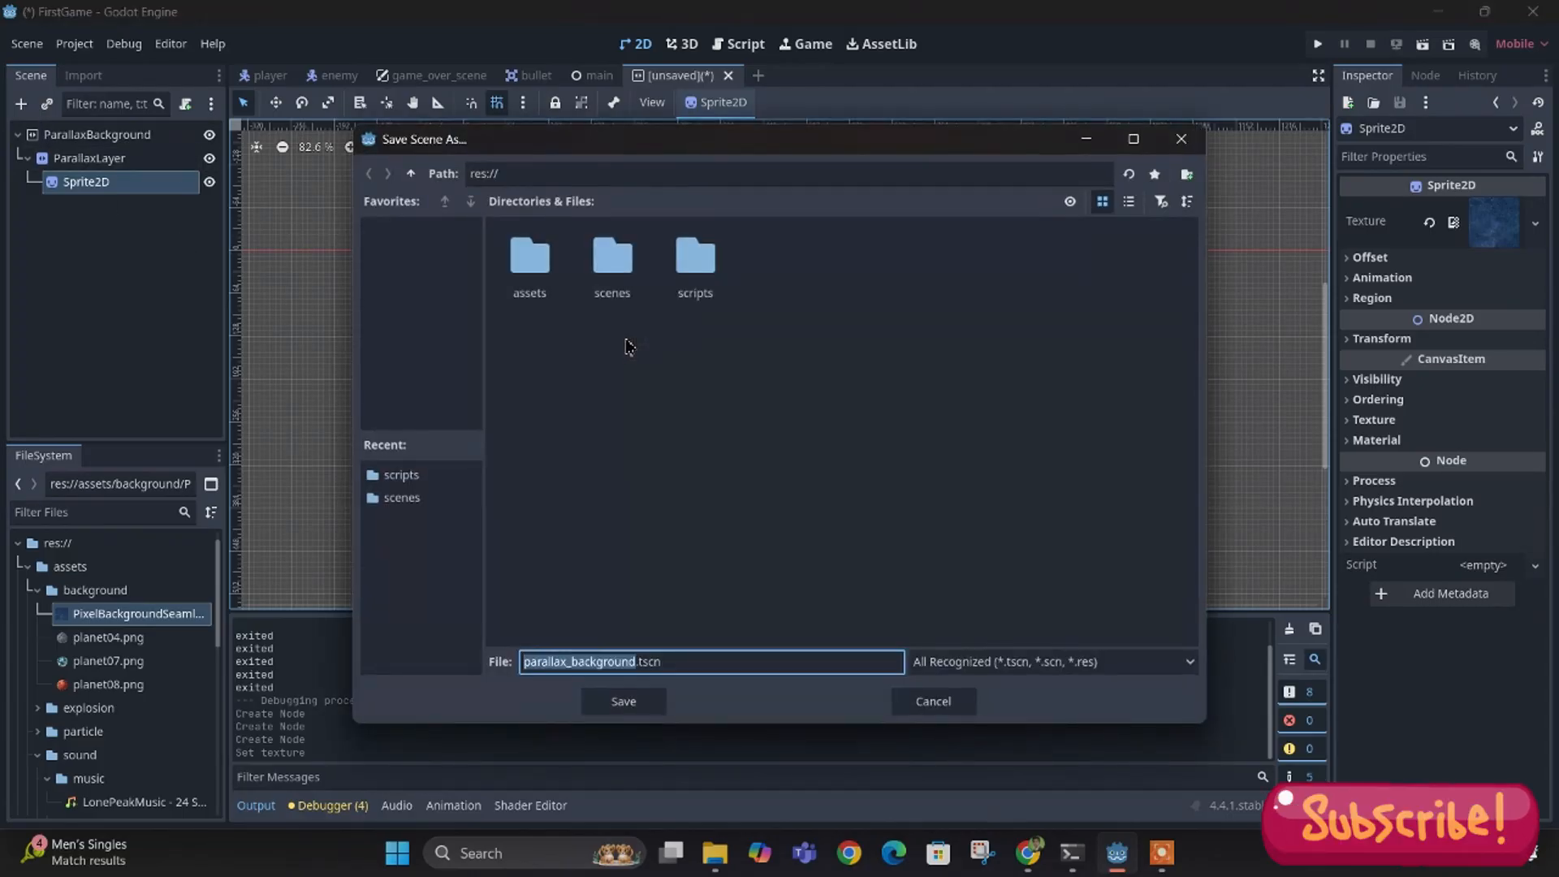
pyautogui.doubleClick(612, 268)
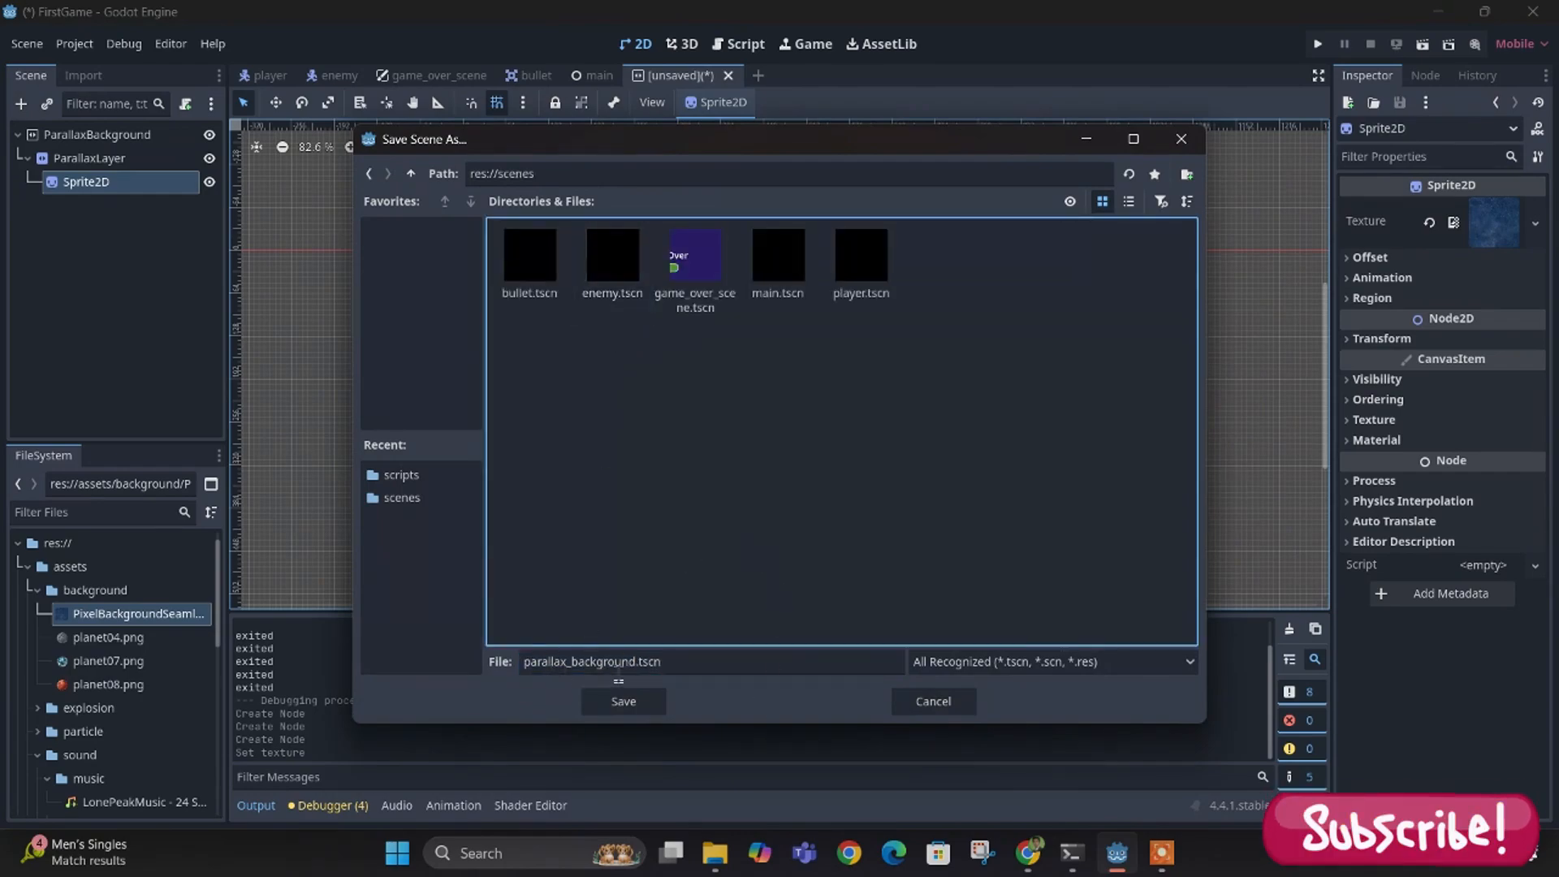
pyautogui.click(625, 703)
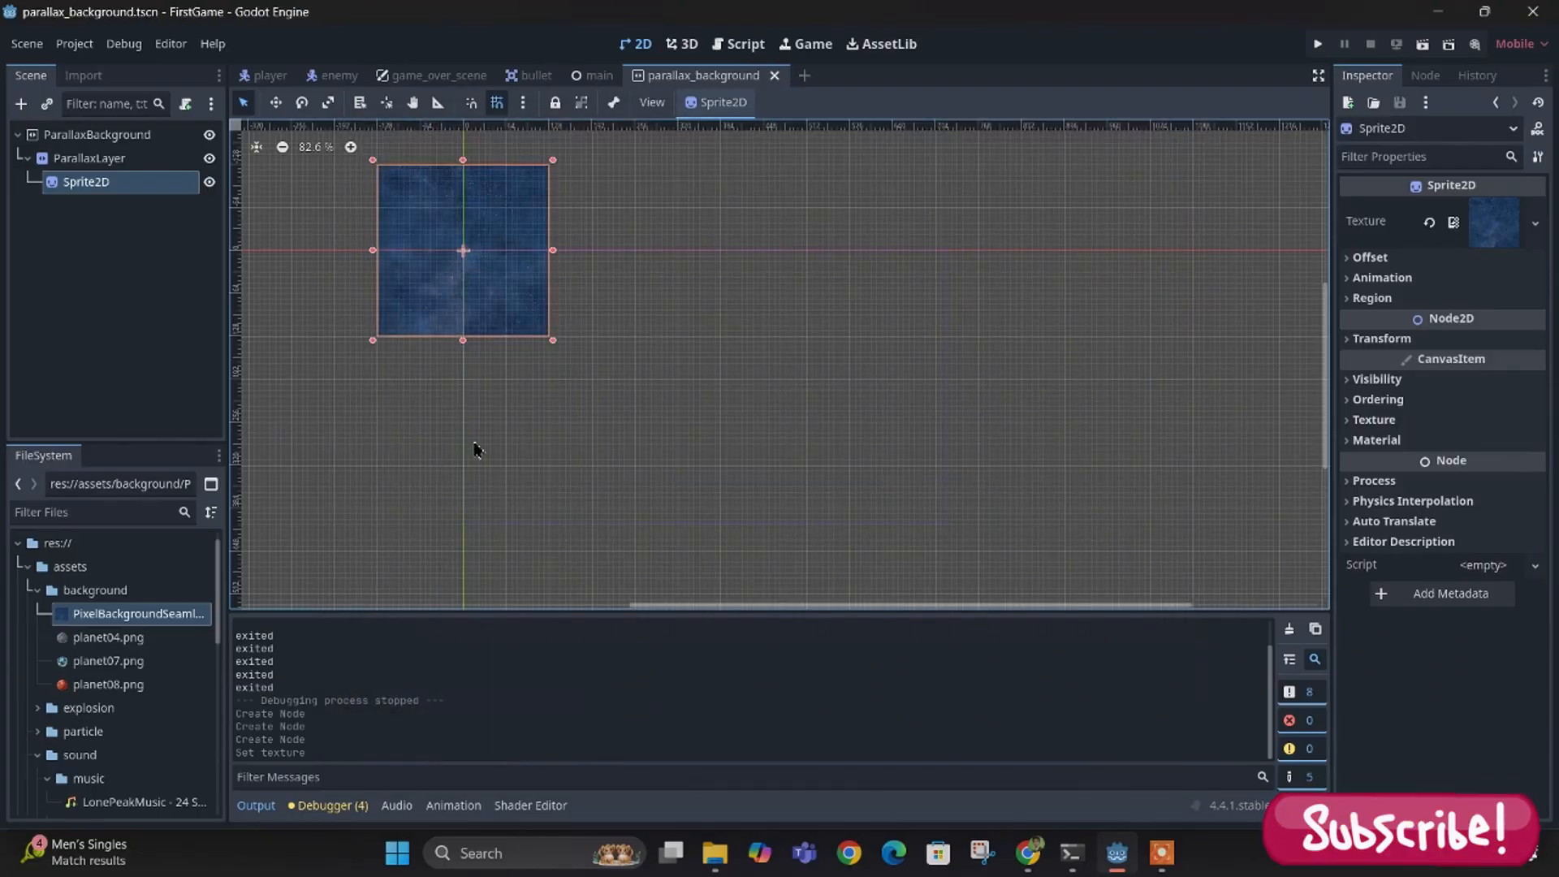
# - Rename the ParallaxLayer node to BackLayer
pyautogui.click(113, 163)
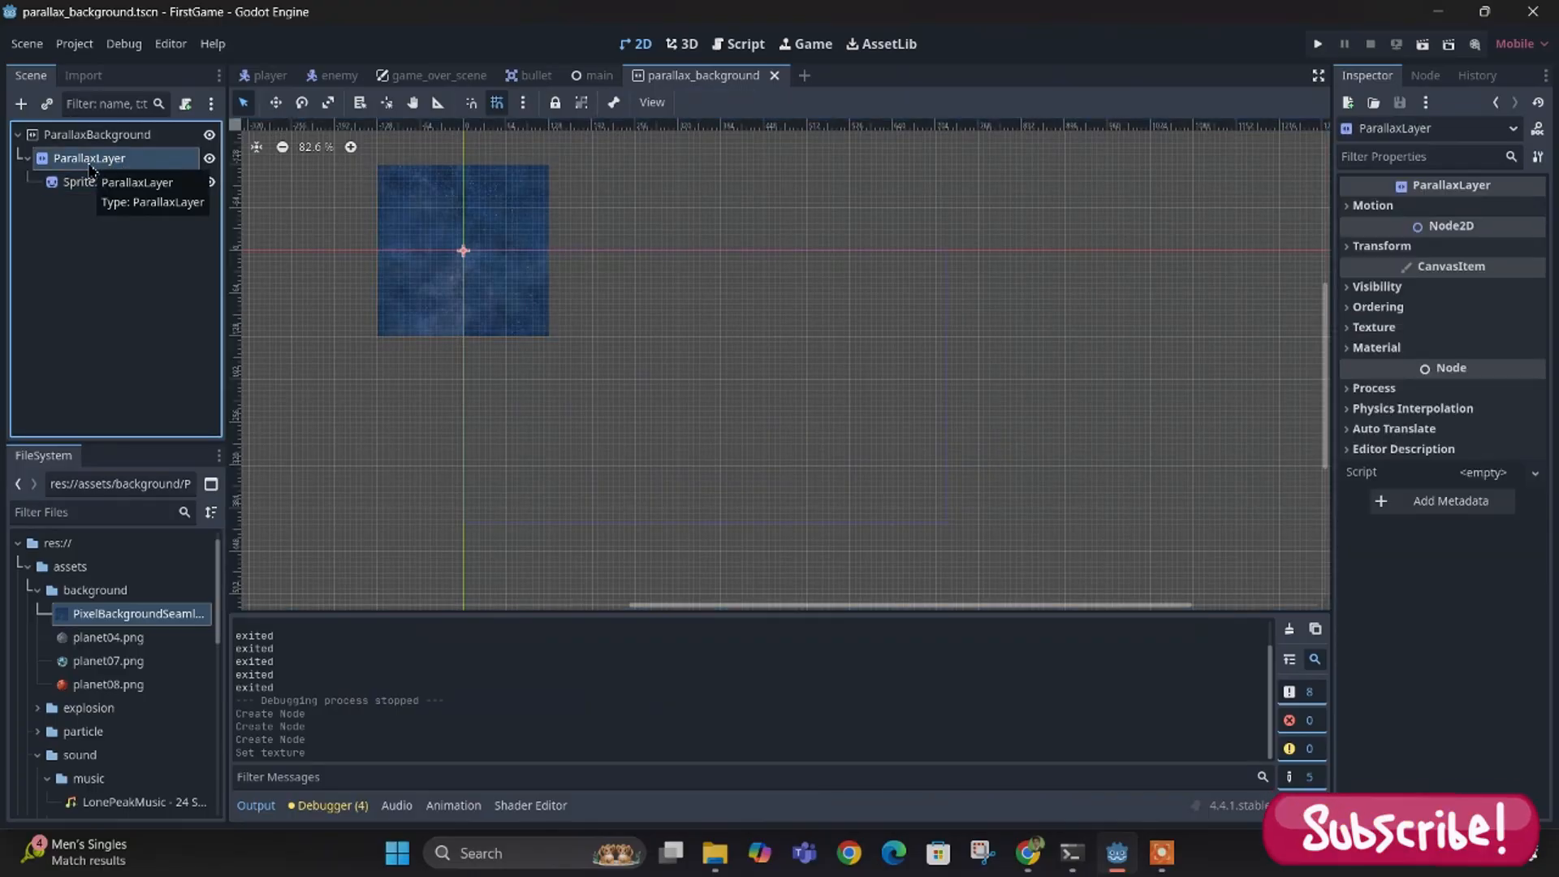
pyautogui.doubleClick(133, 166)
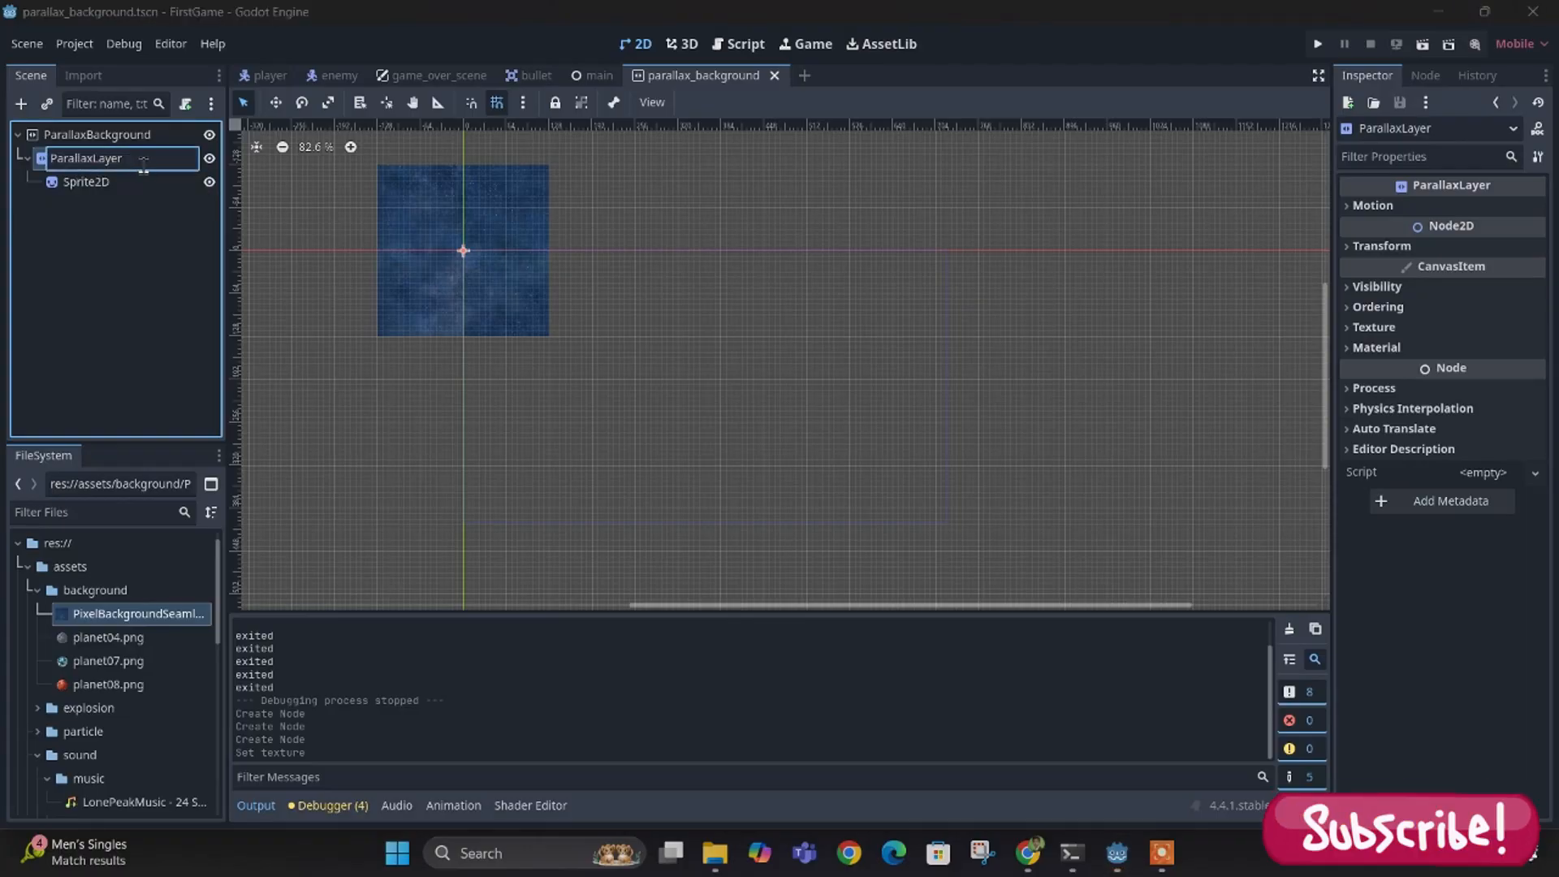
pyautogui.press('BackSpace')
pyautogui.write('BackLayer')
pyautogui.press('Return')
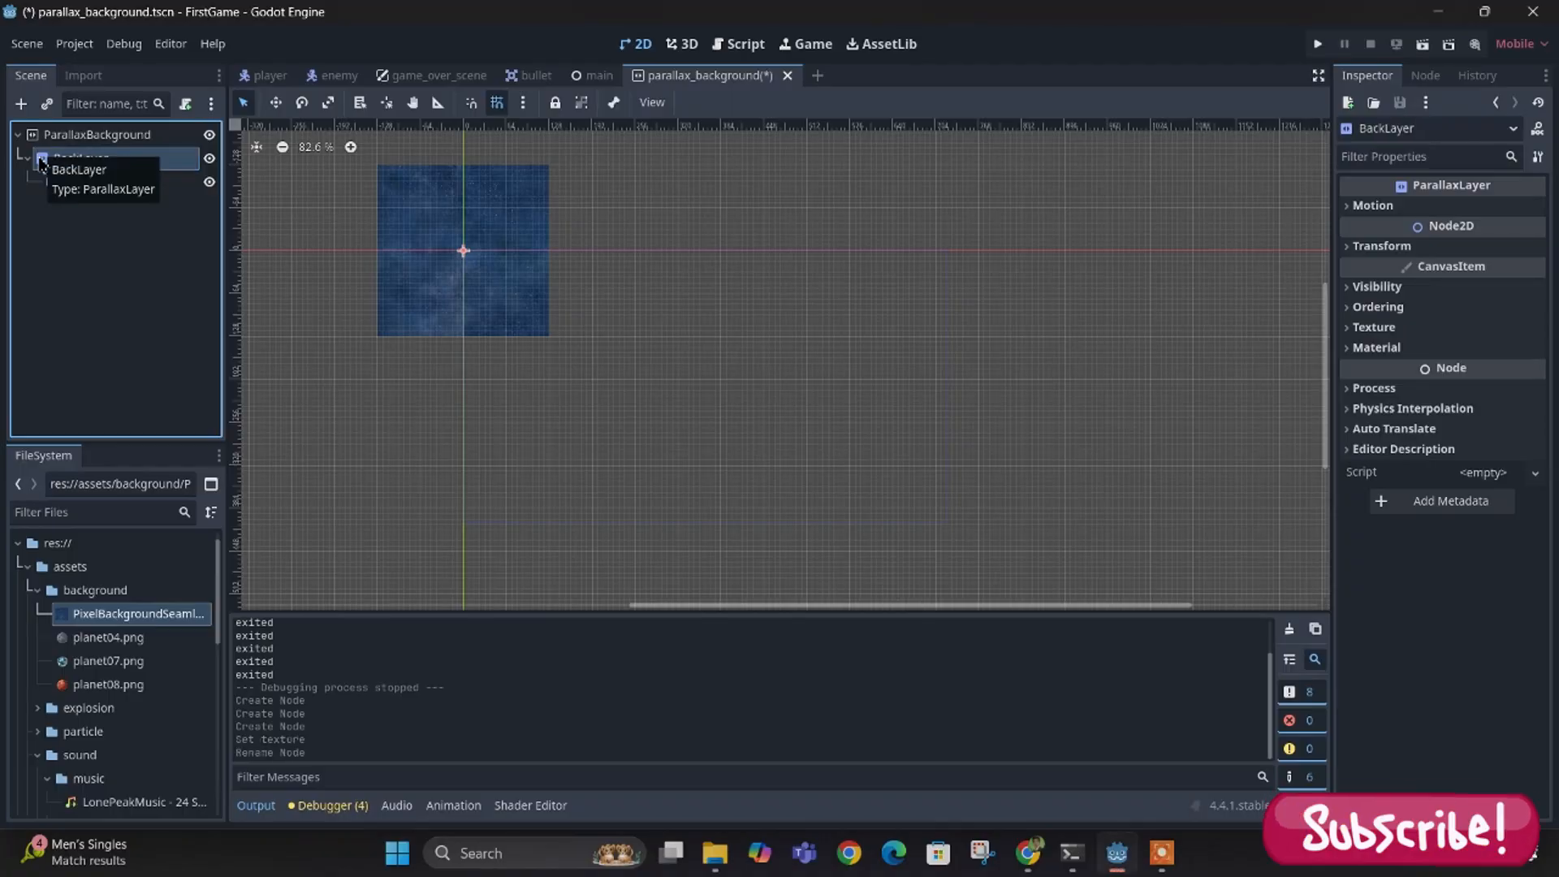
# - Save the parallax_background scene and test-run it on its own to check where the background sprite appears
pyautogui.click(80, 259)
pyautogui.hotkey('ctrl', 's')
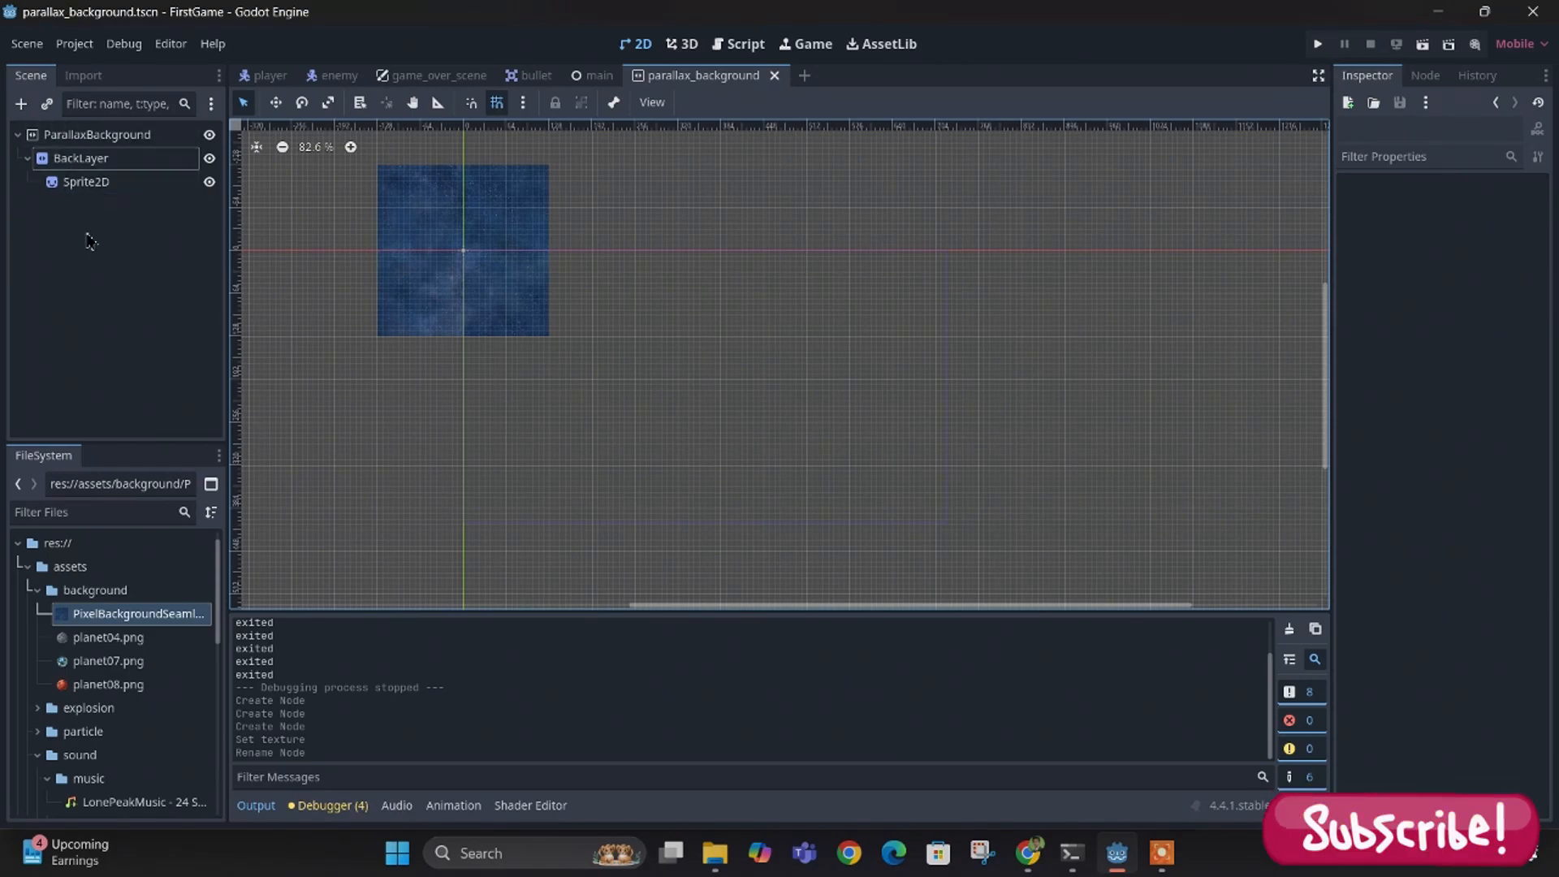
pyautogui.click(1423, 45)
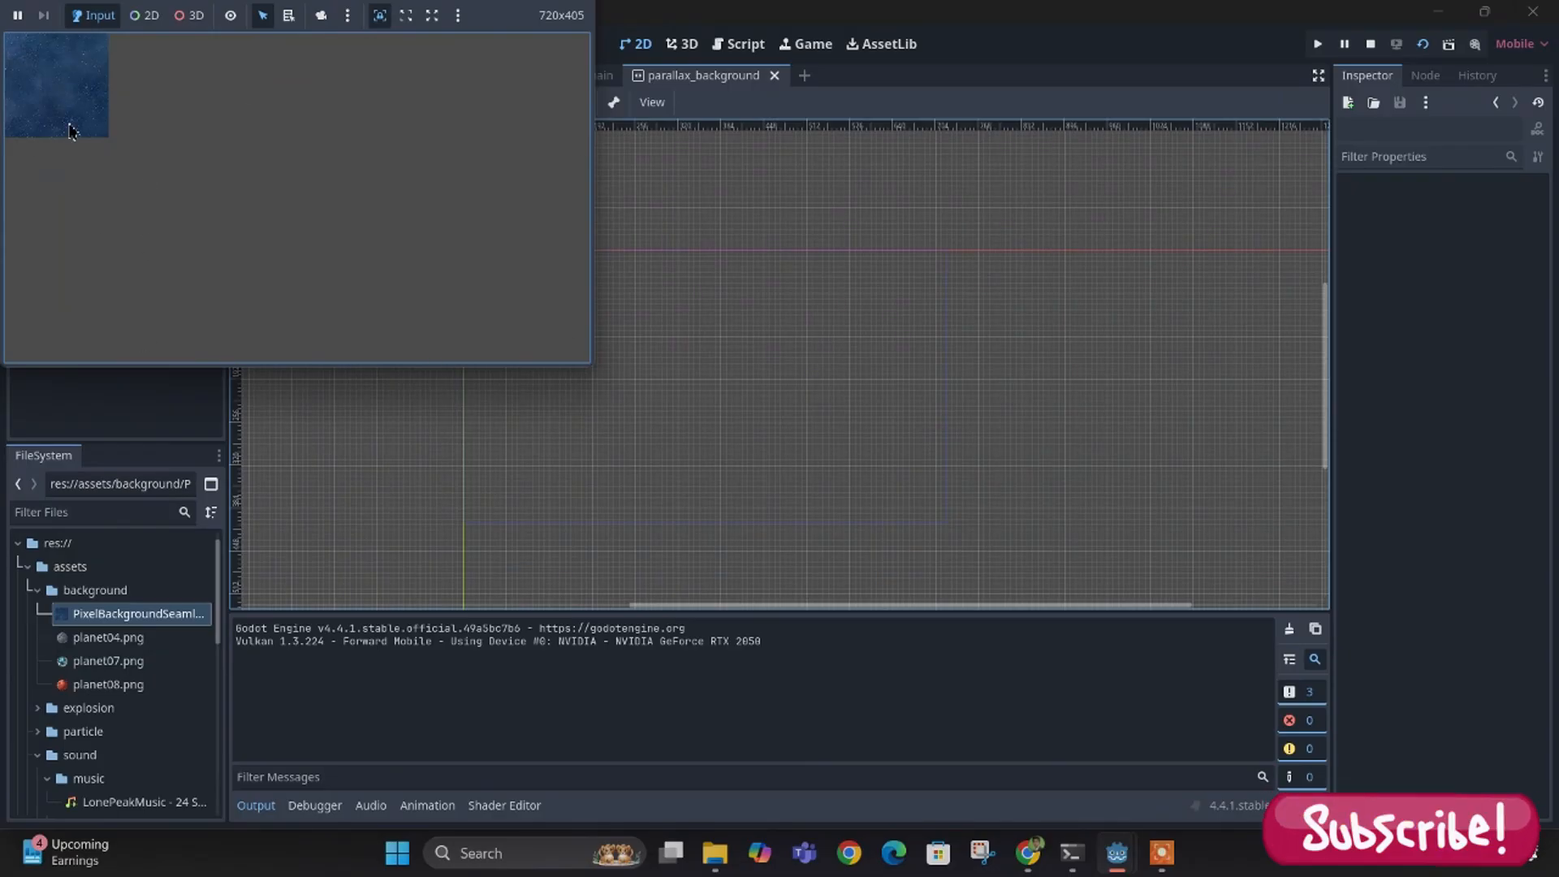
pyautogui.click(1371, 44)
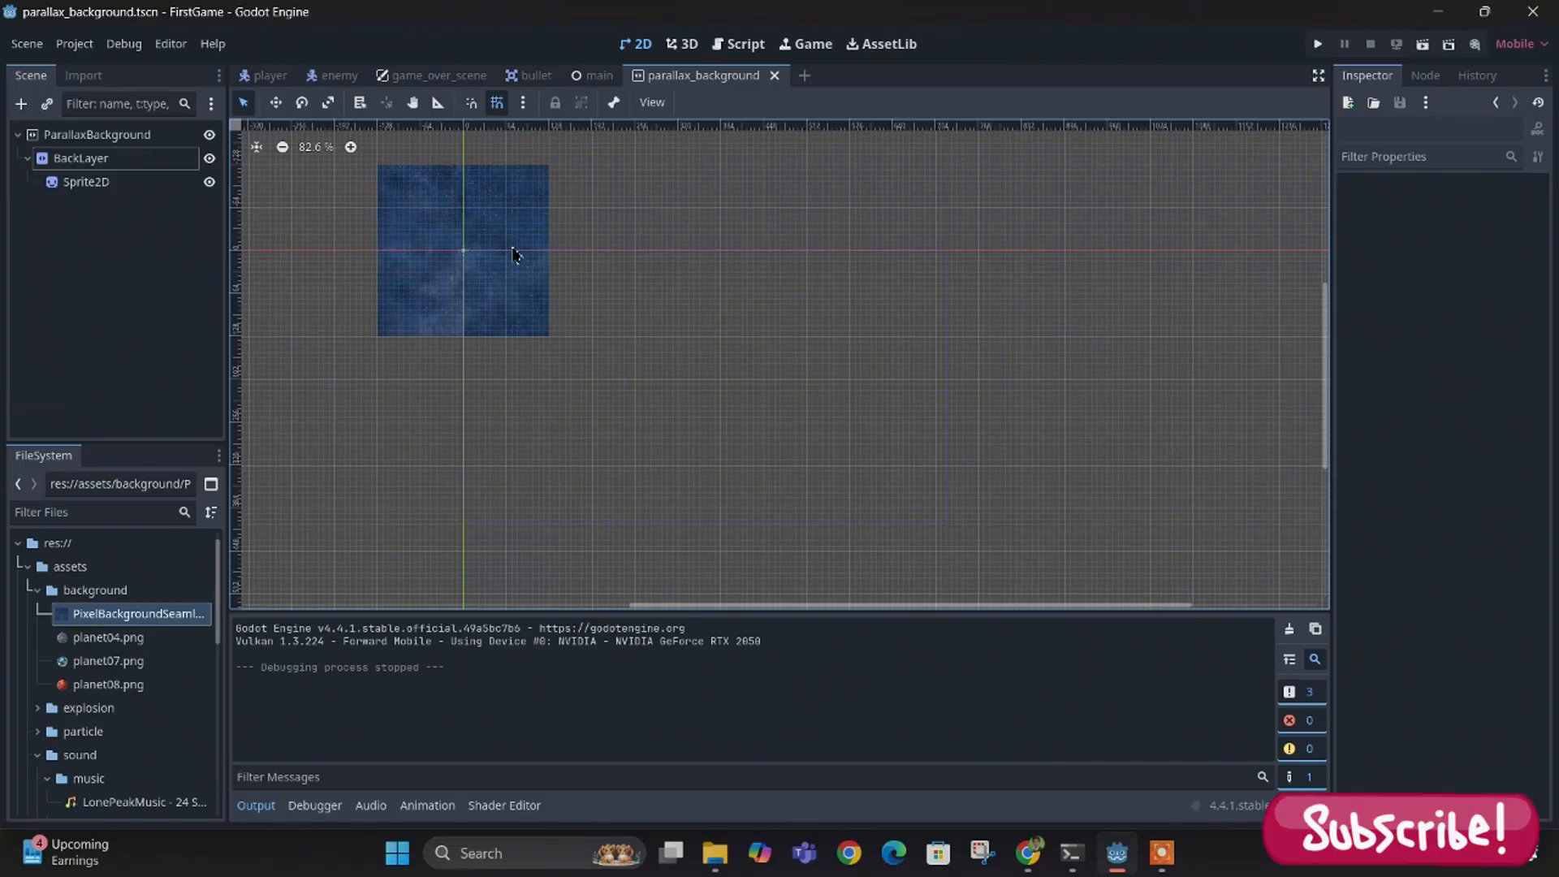
# - Turn off the Centered offset option of the background Sprite2D and test-run the current scene
pyautogui.click(90, 184)
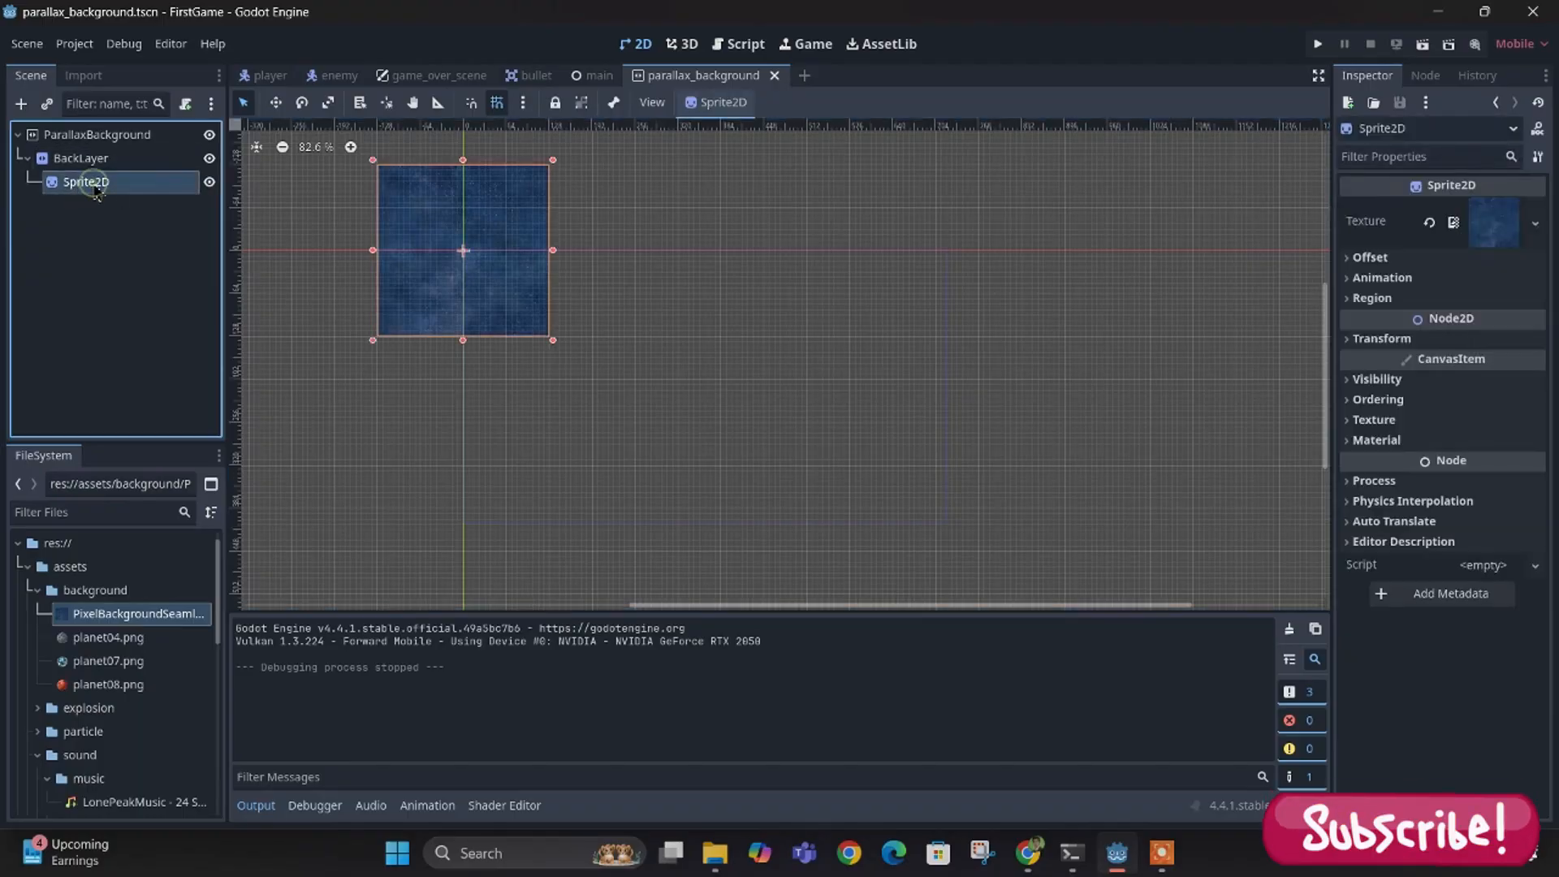
pyautogui.click(1349, 260)
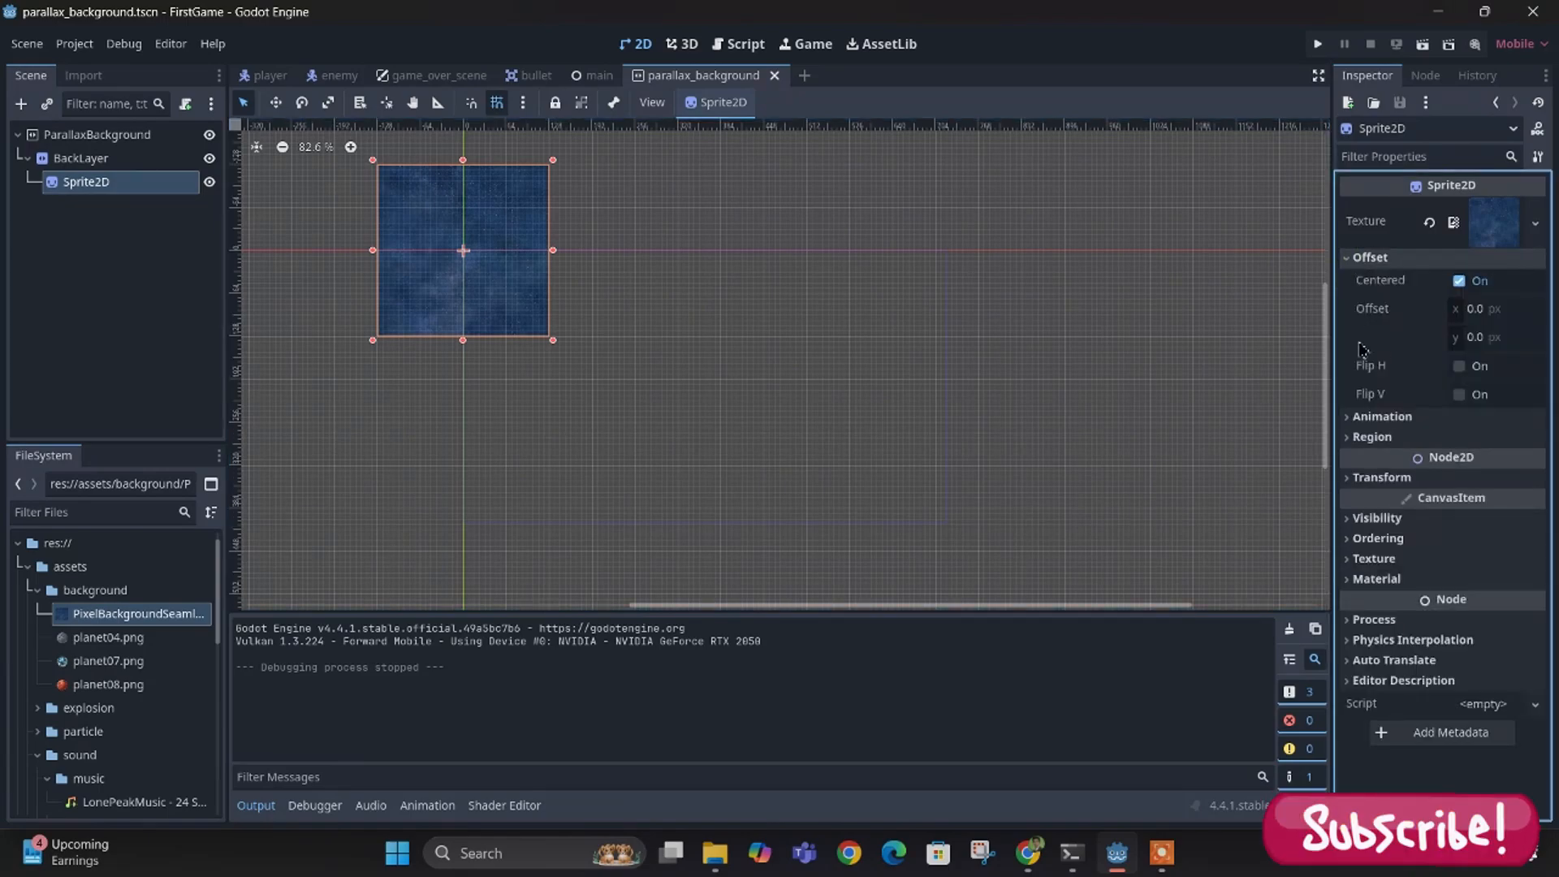
pyautogui.click(1459, 282)
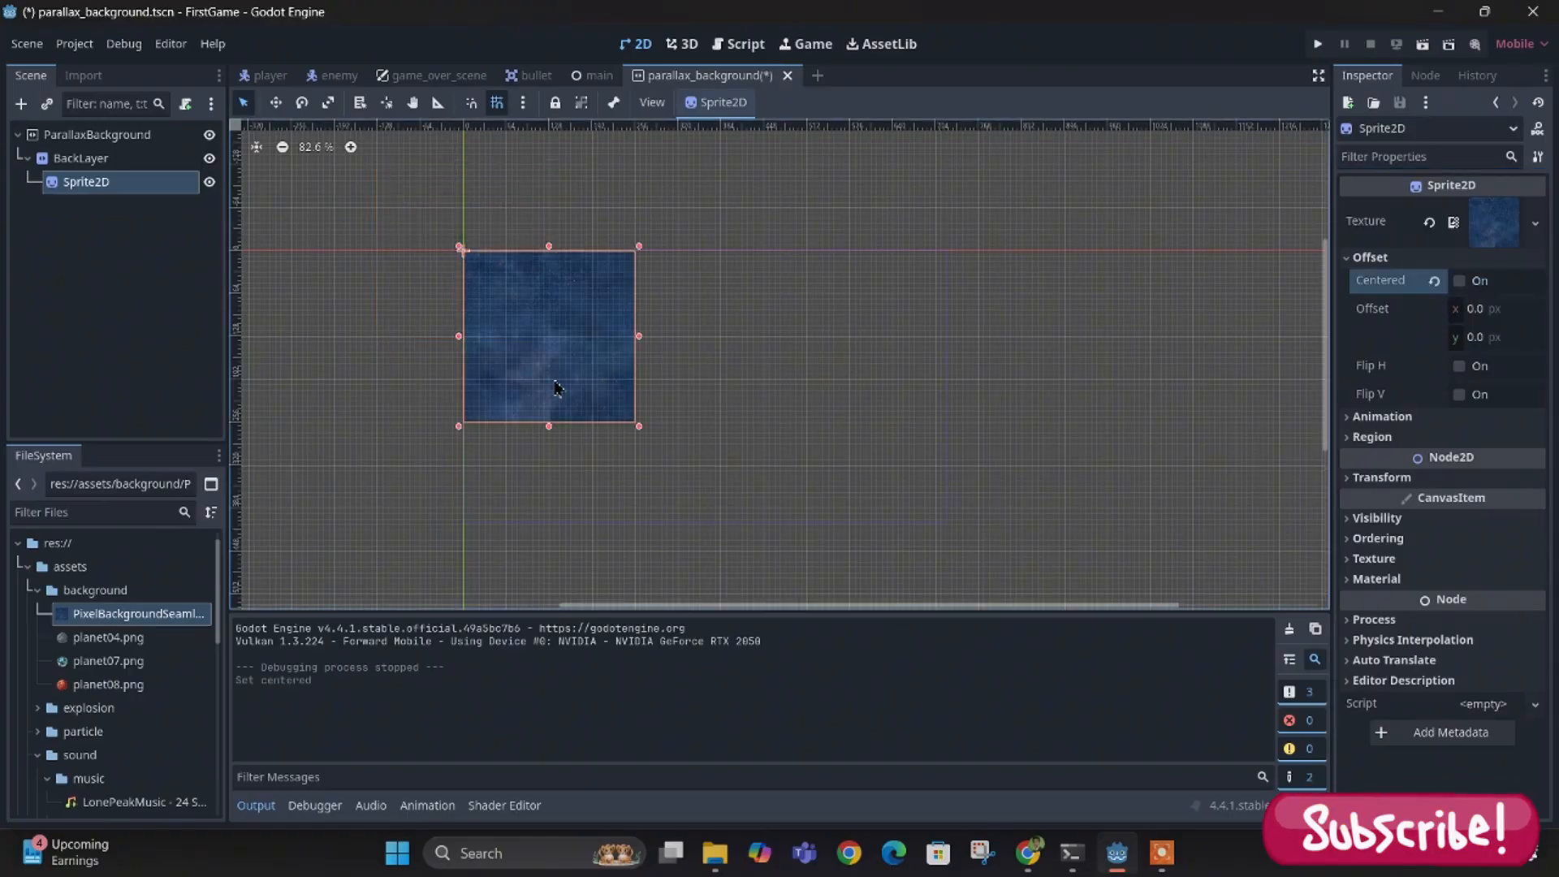
pyautogui.scroll(3, 469, 290)
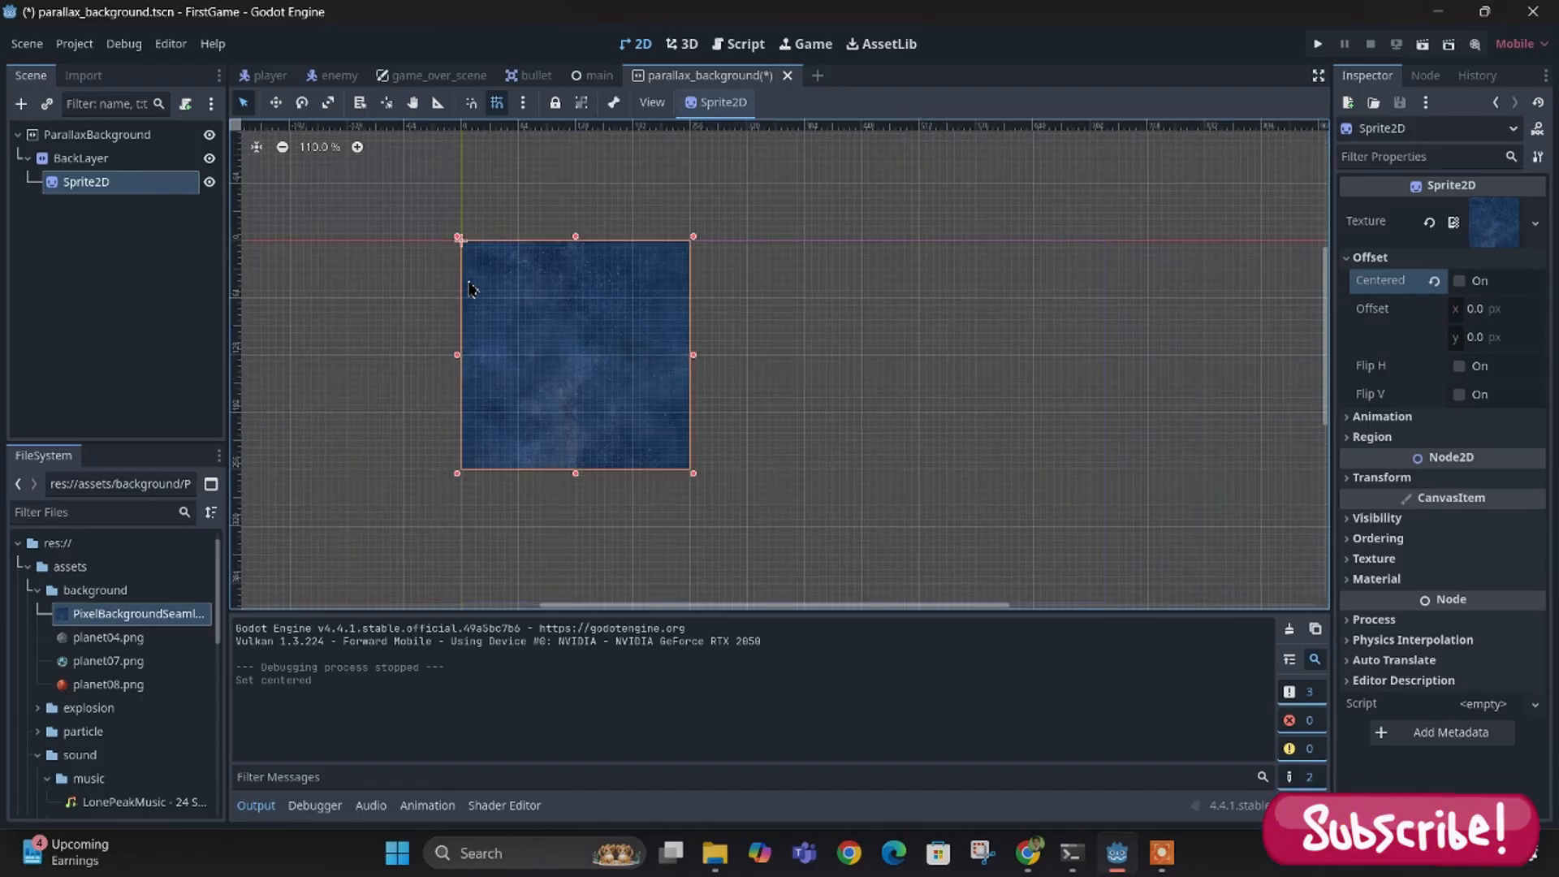
pyautogui.scroll(-3, 490, 438)
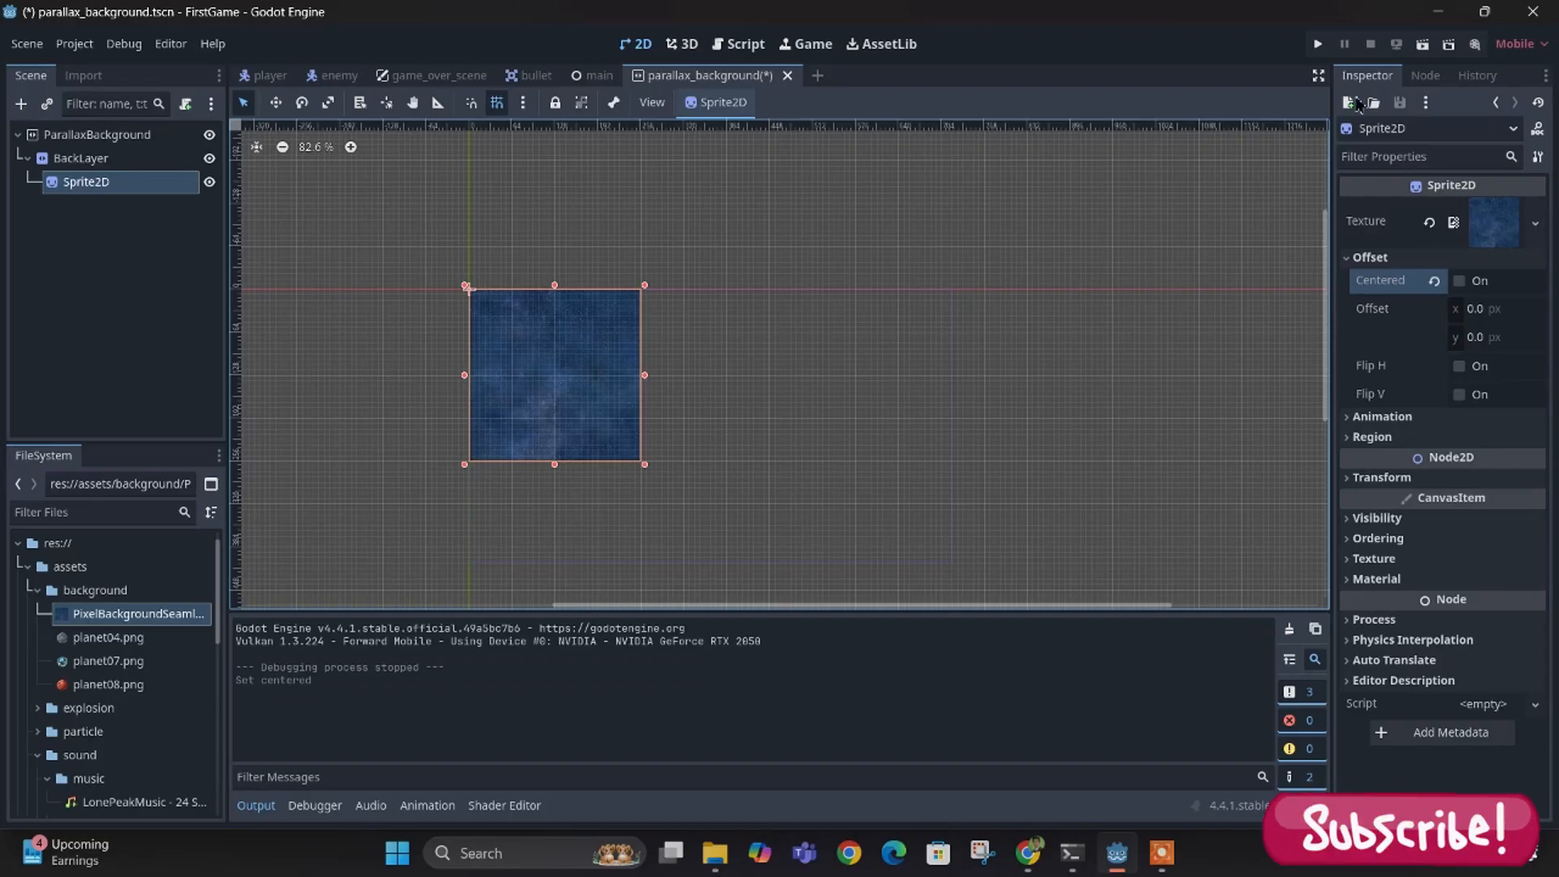
pyautogui.click(1422, 44)
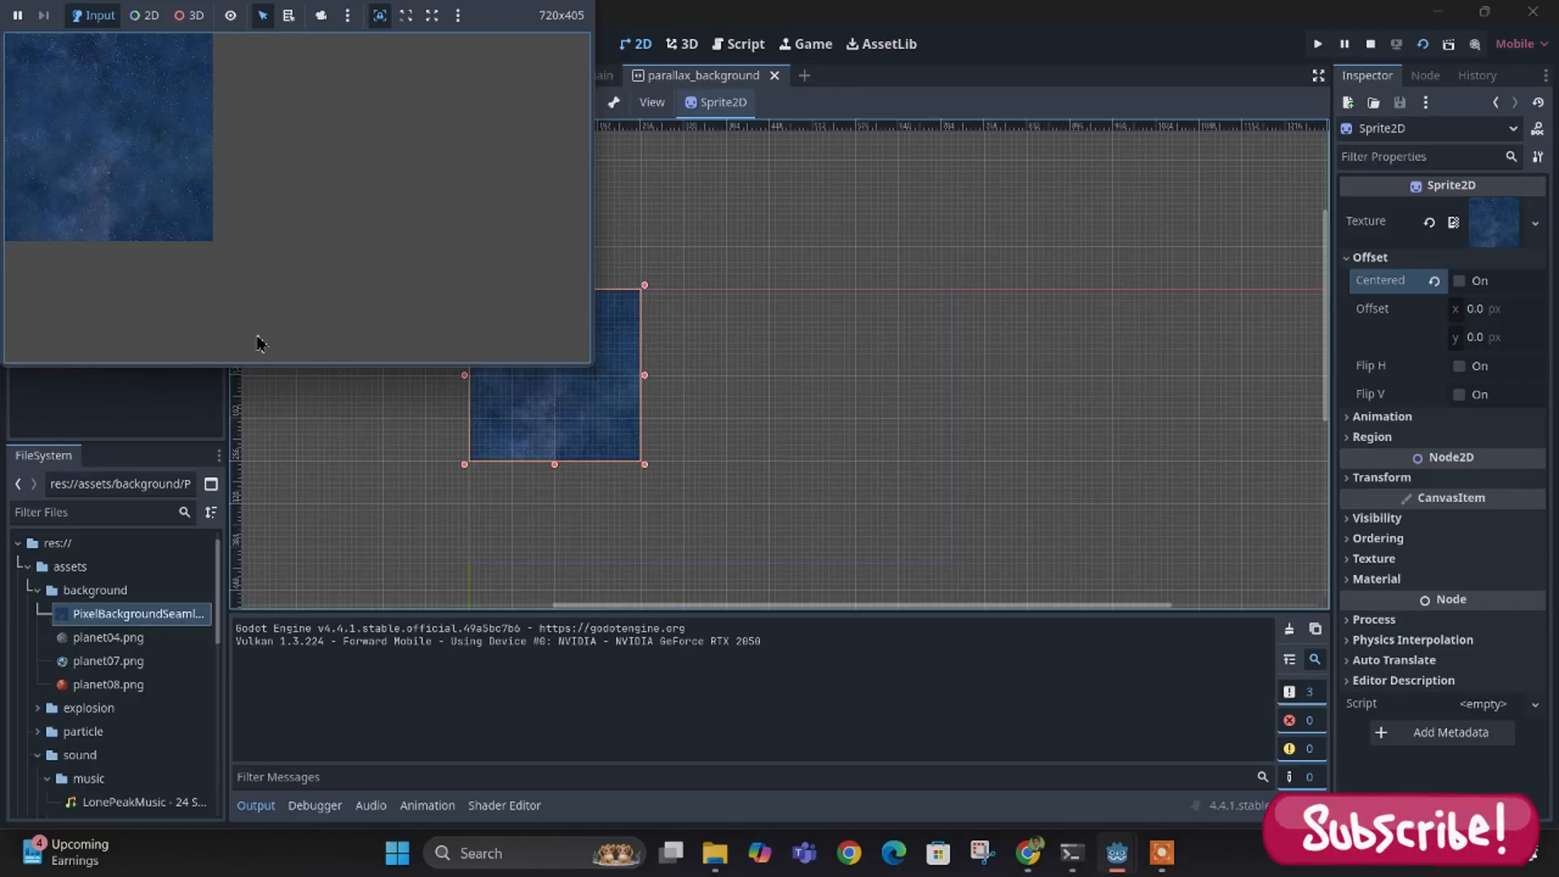
pyautogui.click(1371, 44)
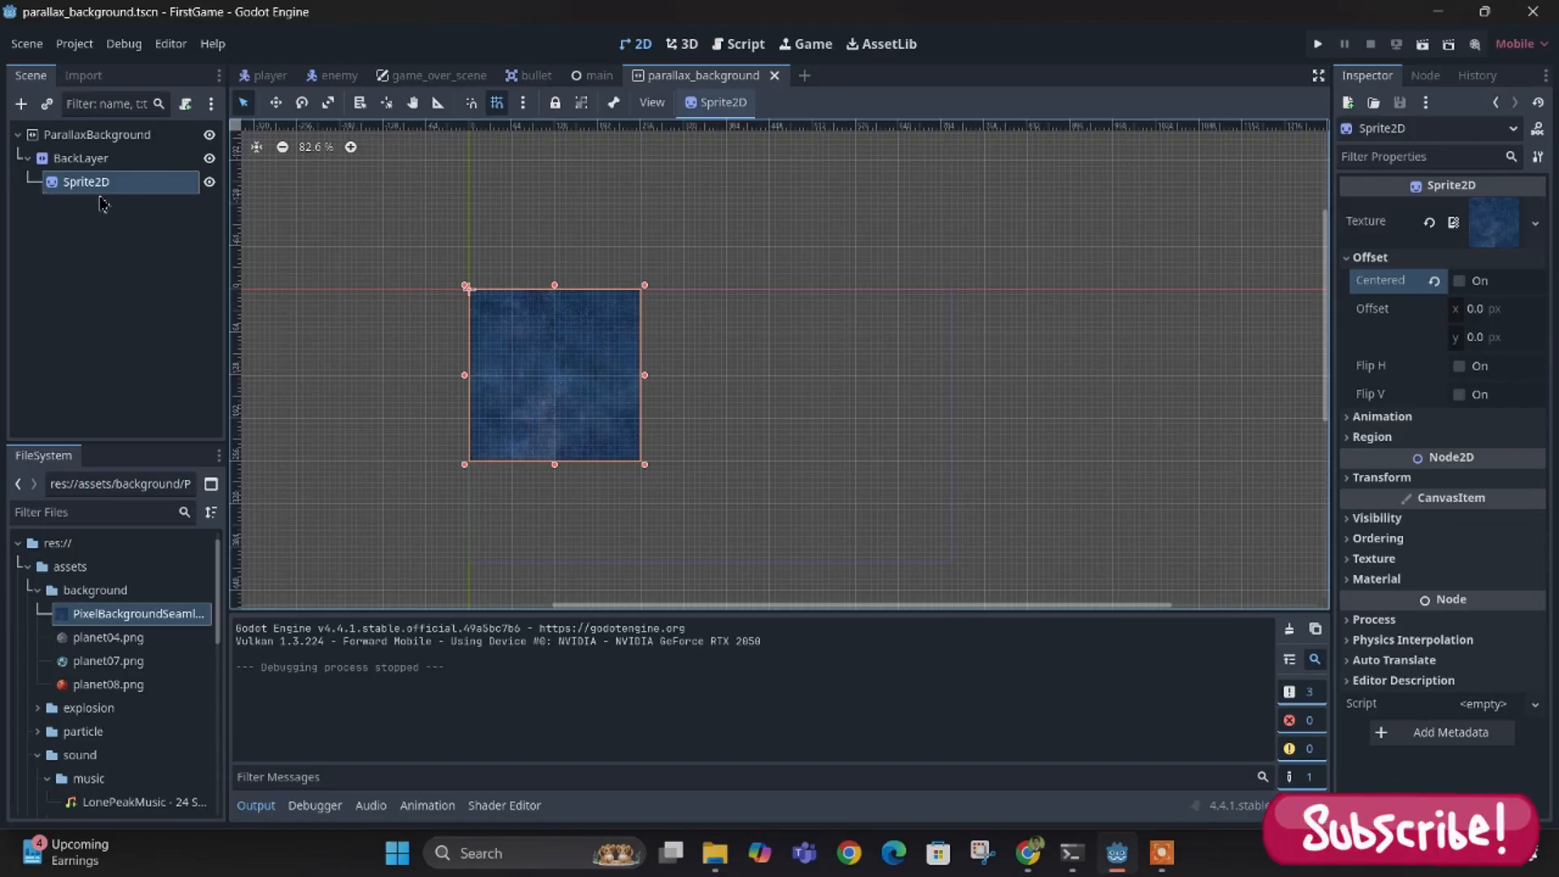
# - Set the background Sprite2D's transform scale to 2 on both axes and compare its size with the viewport outline
pyautogui.click(1349, 479)
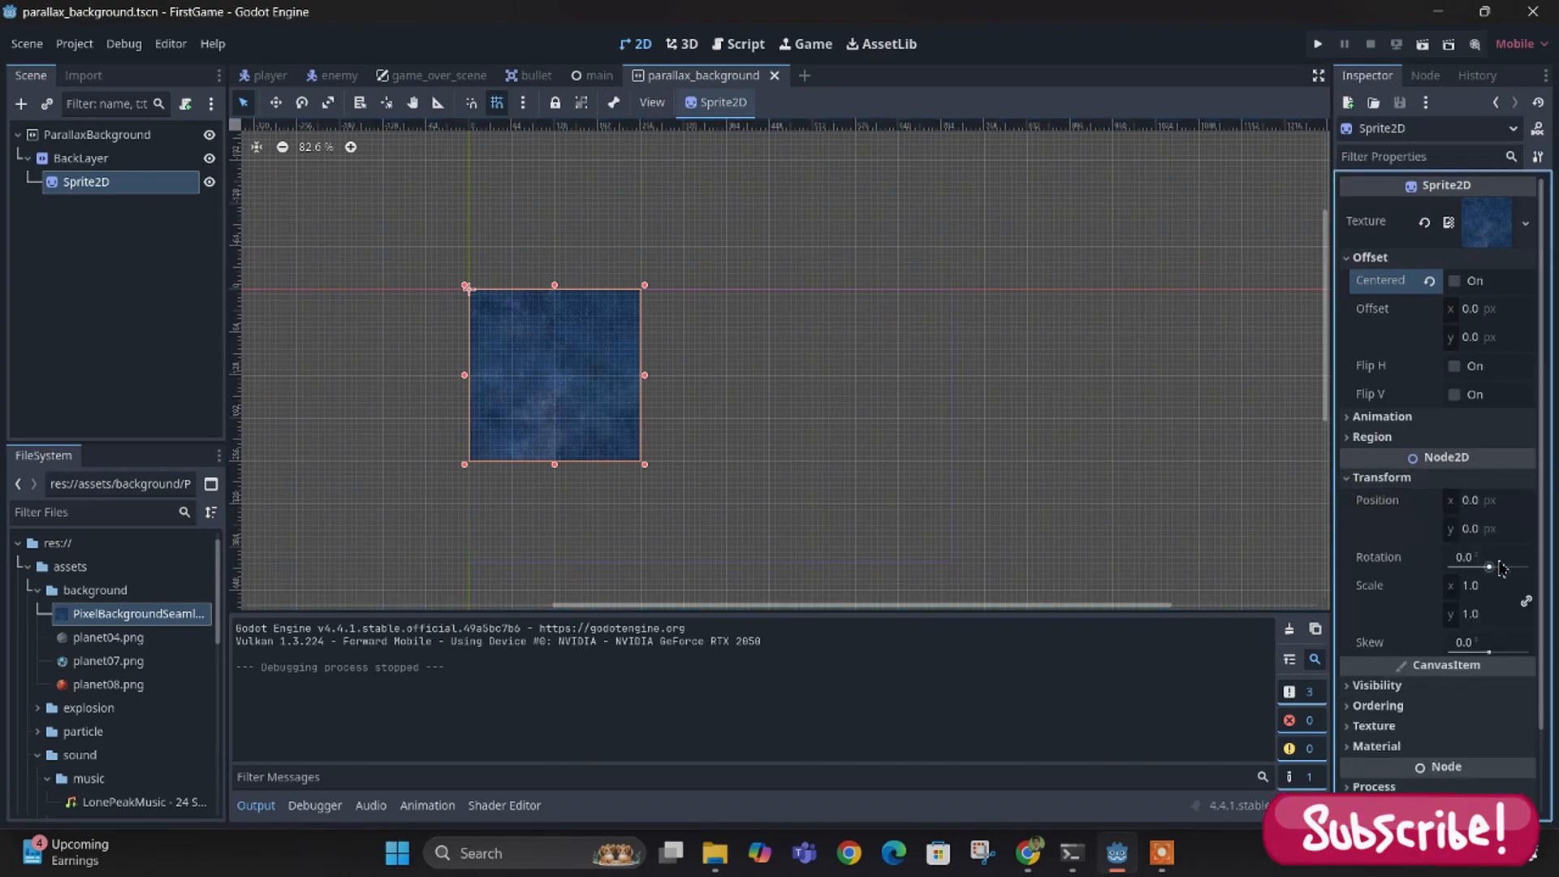
pyautogui.click(1475, 592)
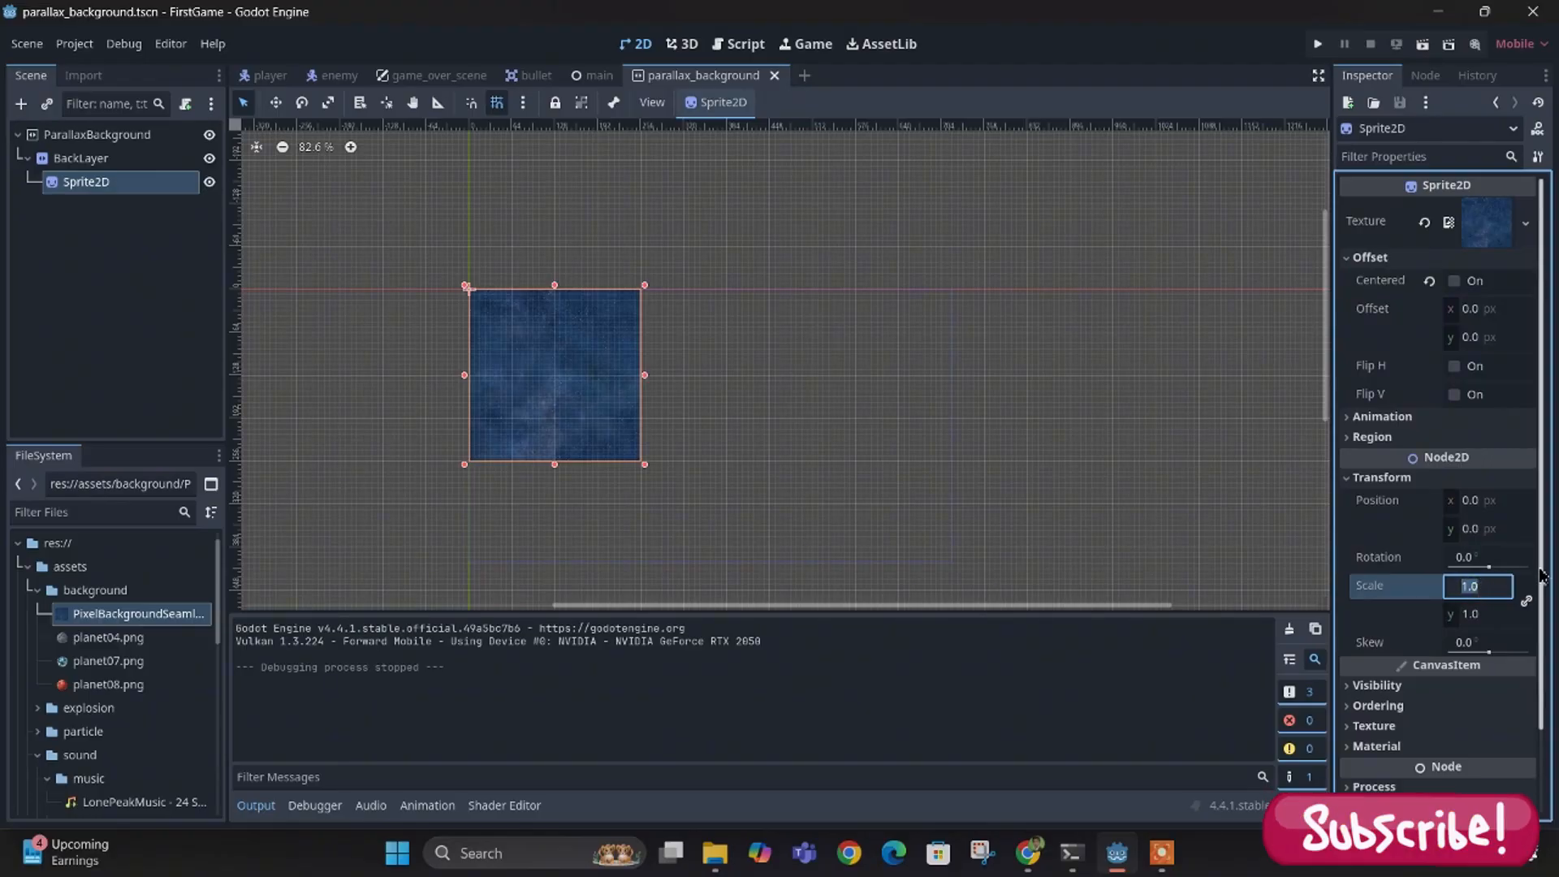
pyautogui.write('2')
pyautogui.press('Return')
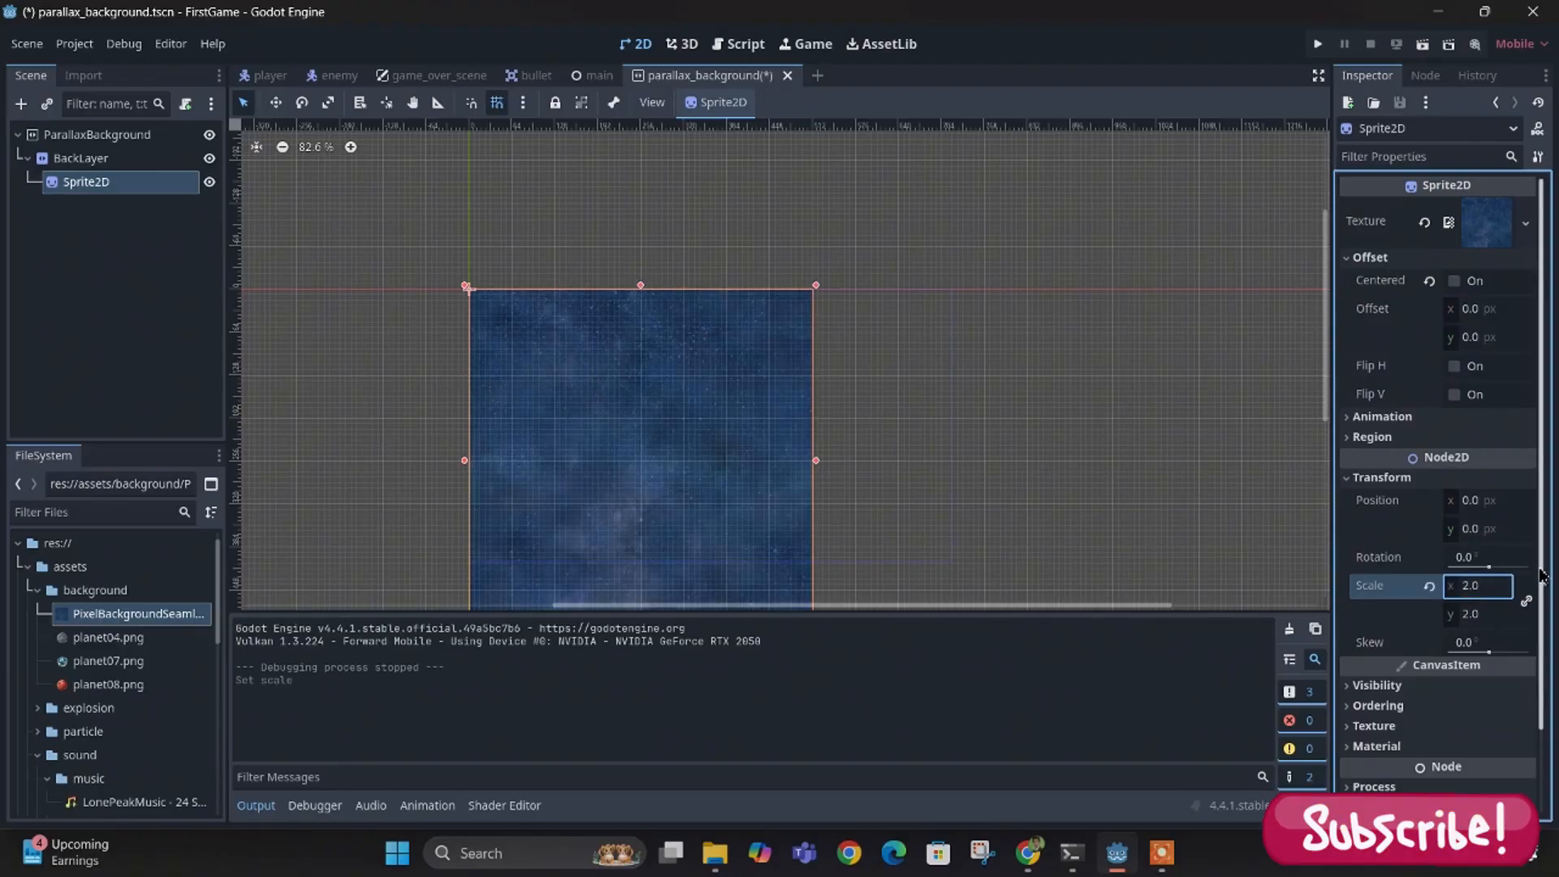
pyautogui.scroll(-4, 633, 515)
pyautogui.scroll(4, 689, 586)
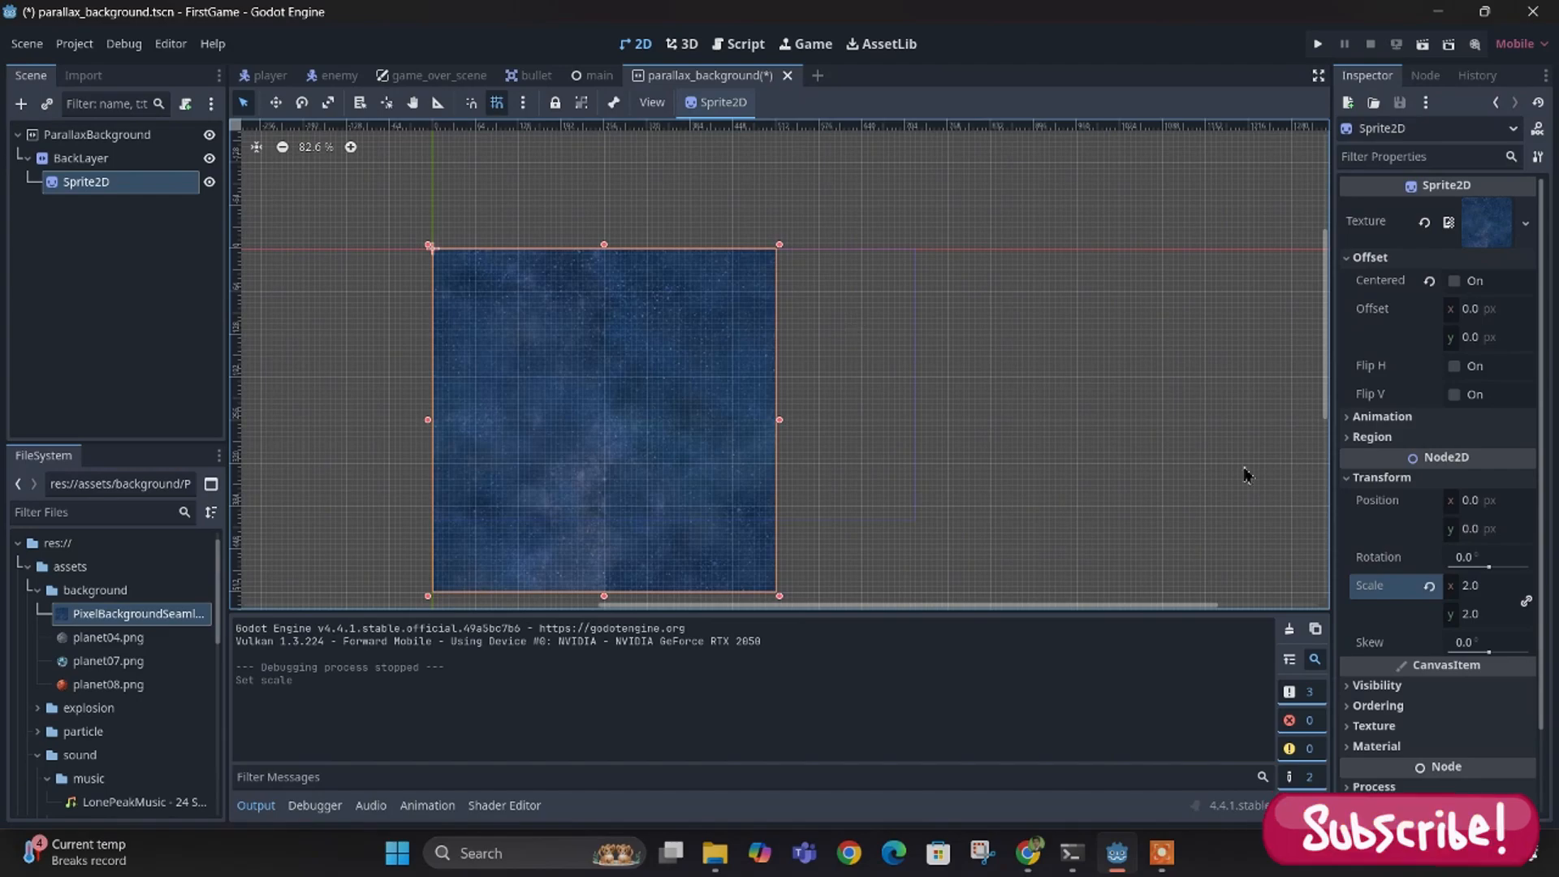
# - Set the background Sprite2D's transform scale to 3 on both axes and test-run the current scene
pyautogui.click(1476, 588)
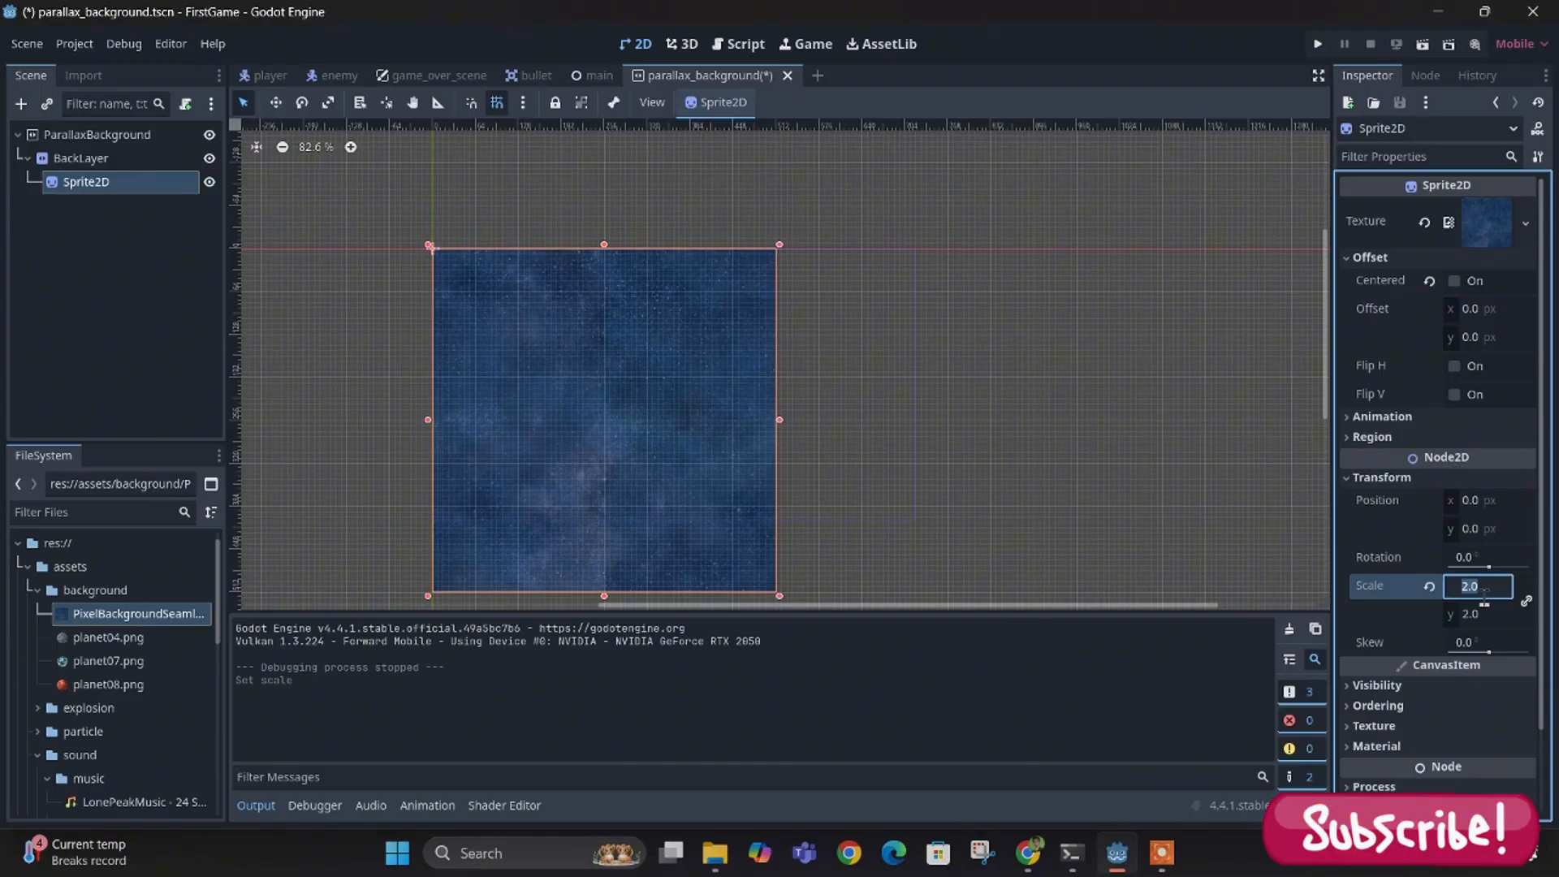
pyautogui.press('Return')
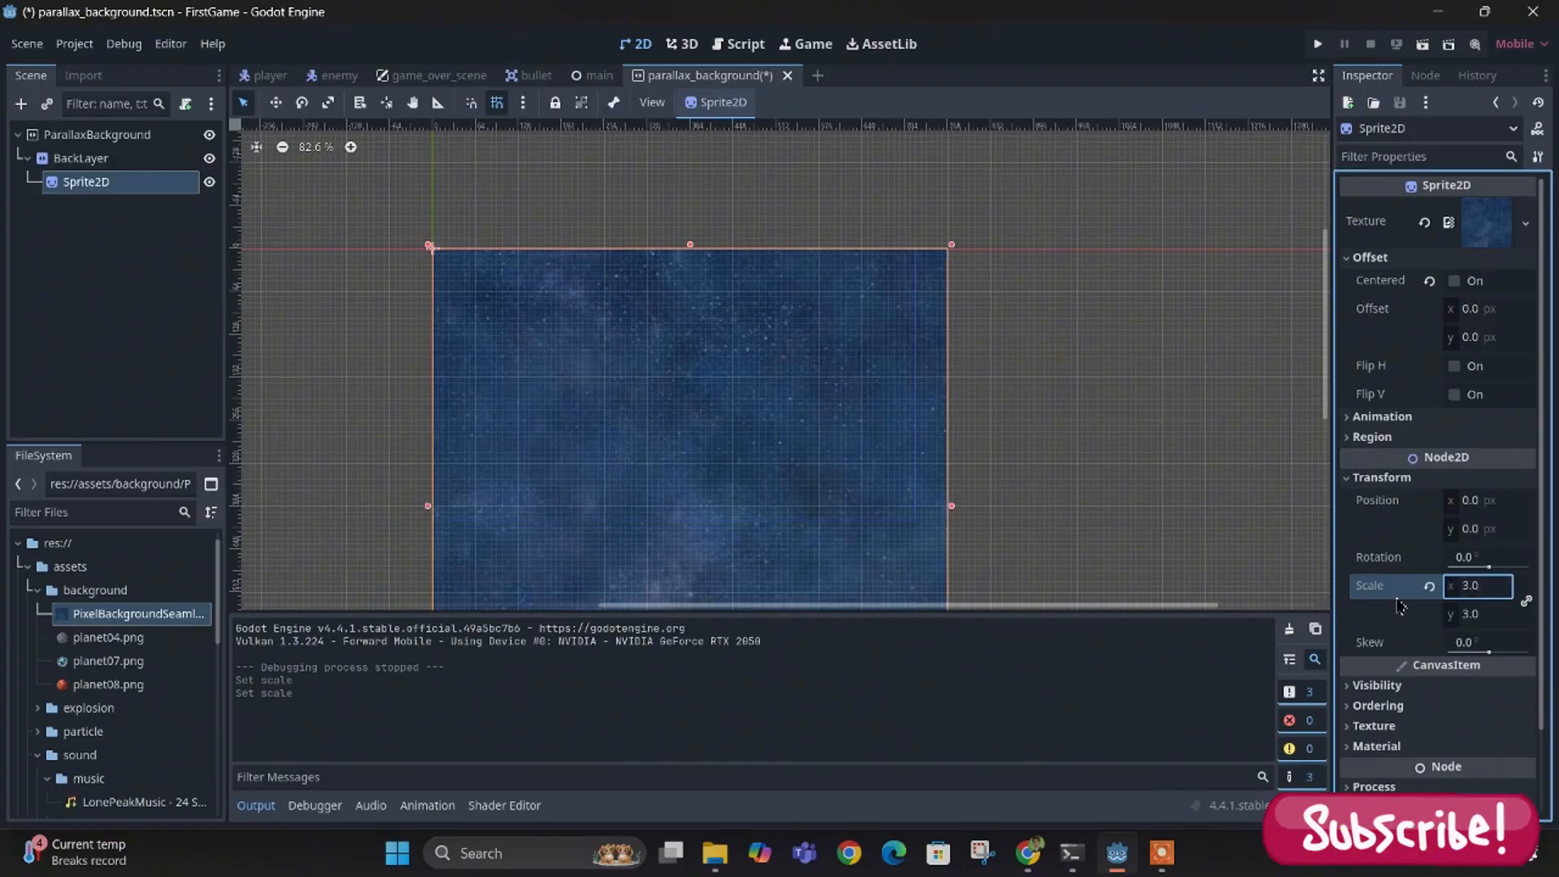
pyautogui.scroll(-1, 845, 504)
pyautogui.scroll(2, 836, 518)
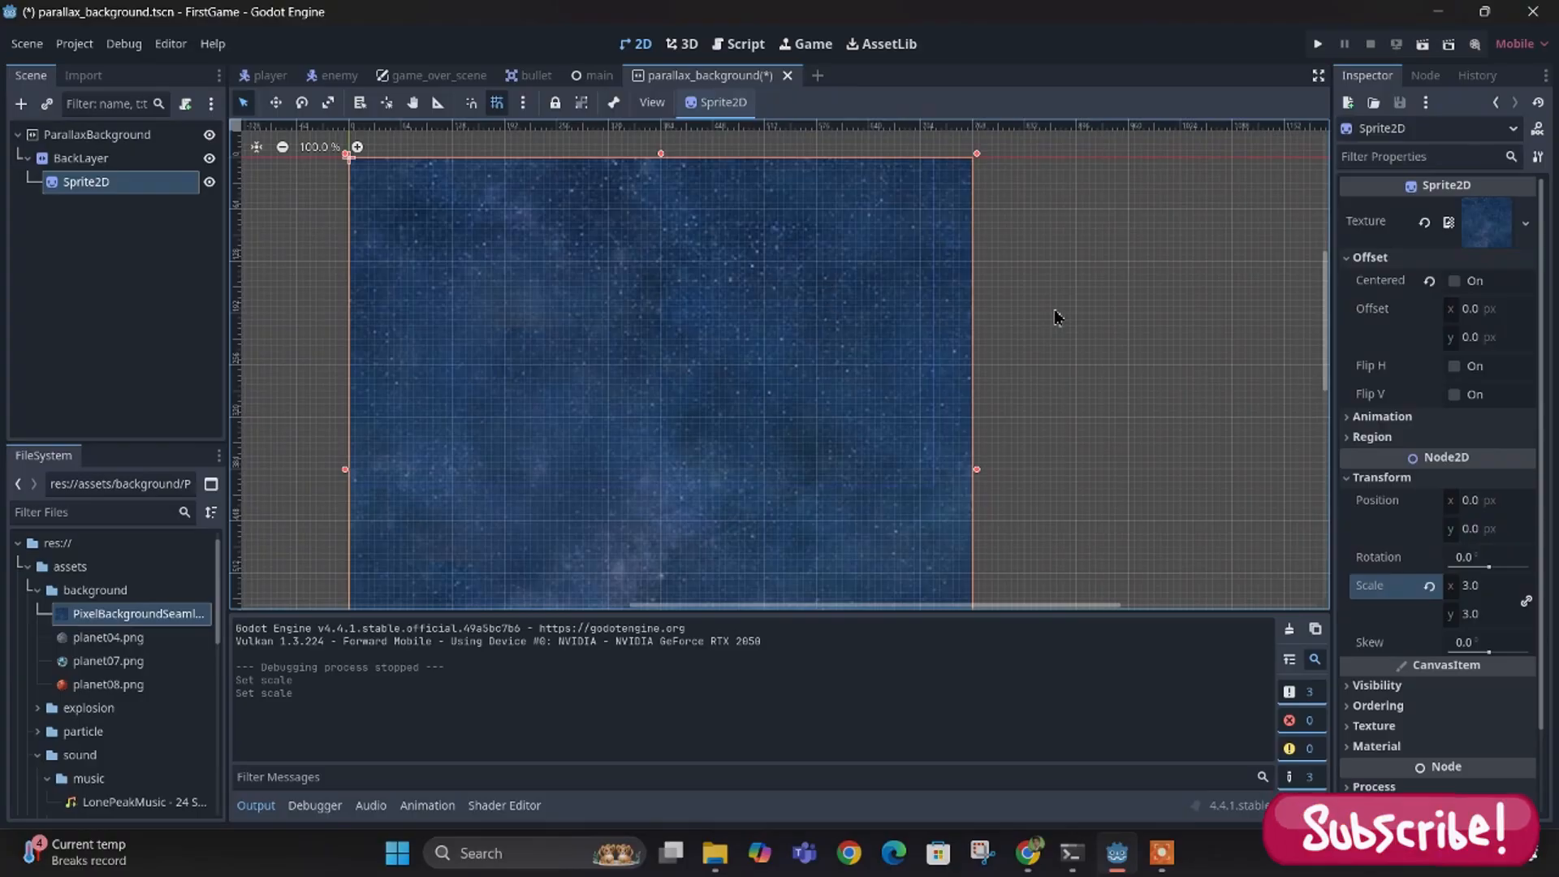
pyautogui.click(1423, 45)
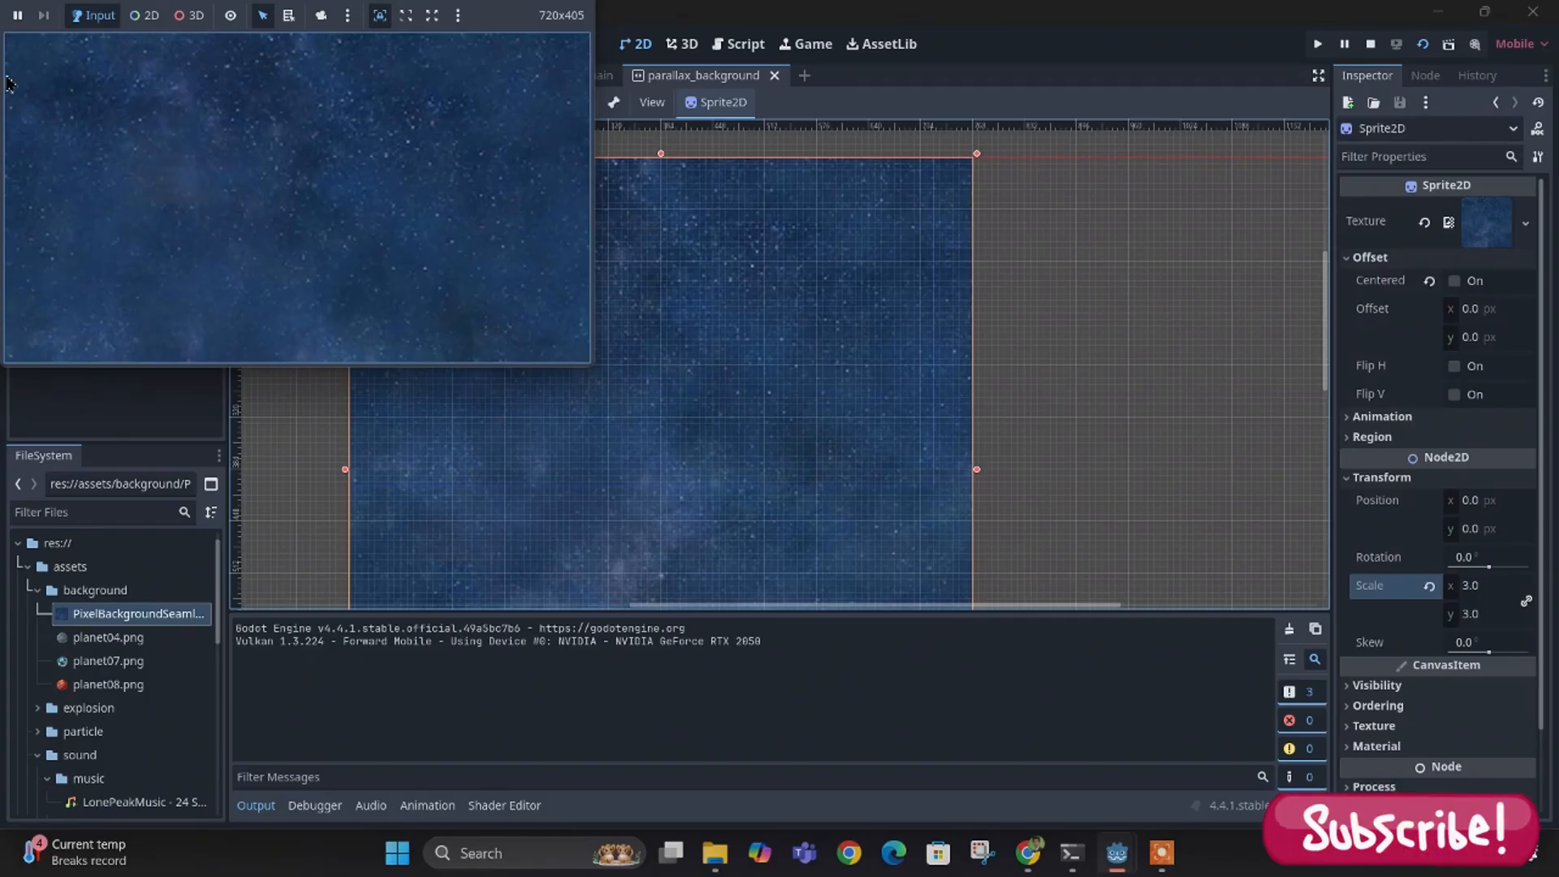
pyautogui.click(1370, 43)
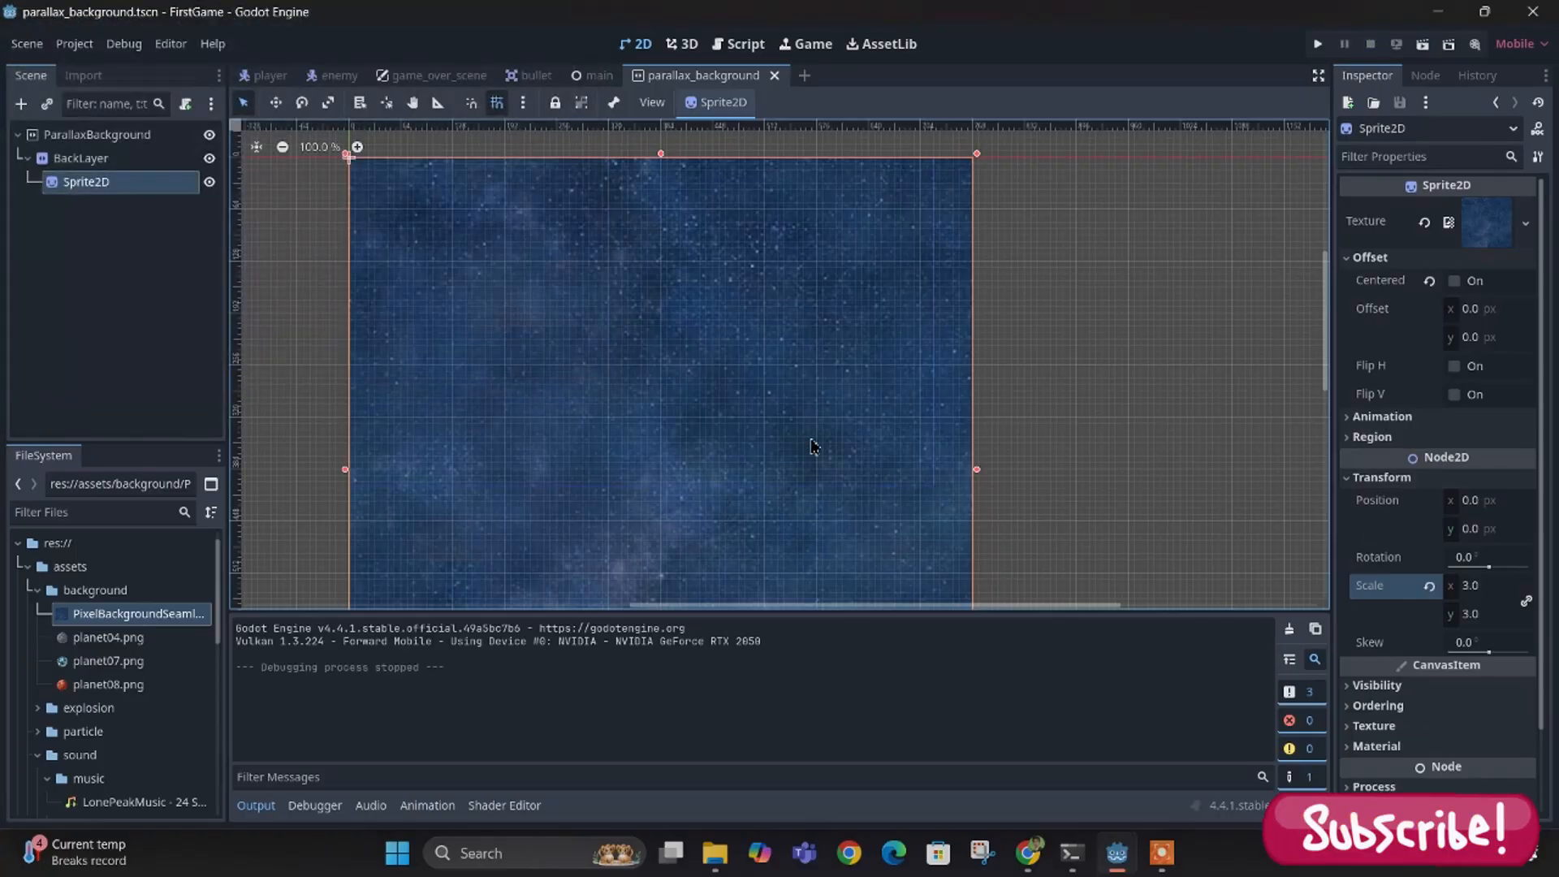
pyautogui.scroll(-4, 815, 441)
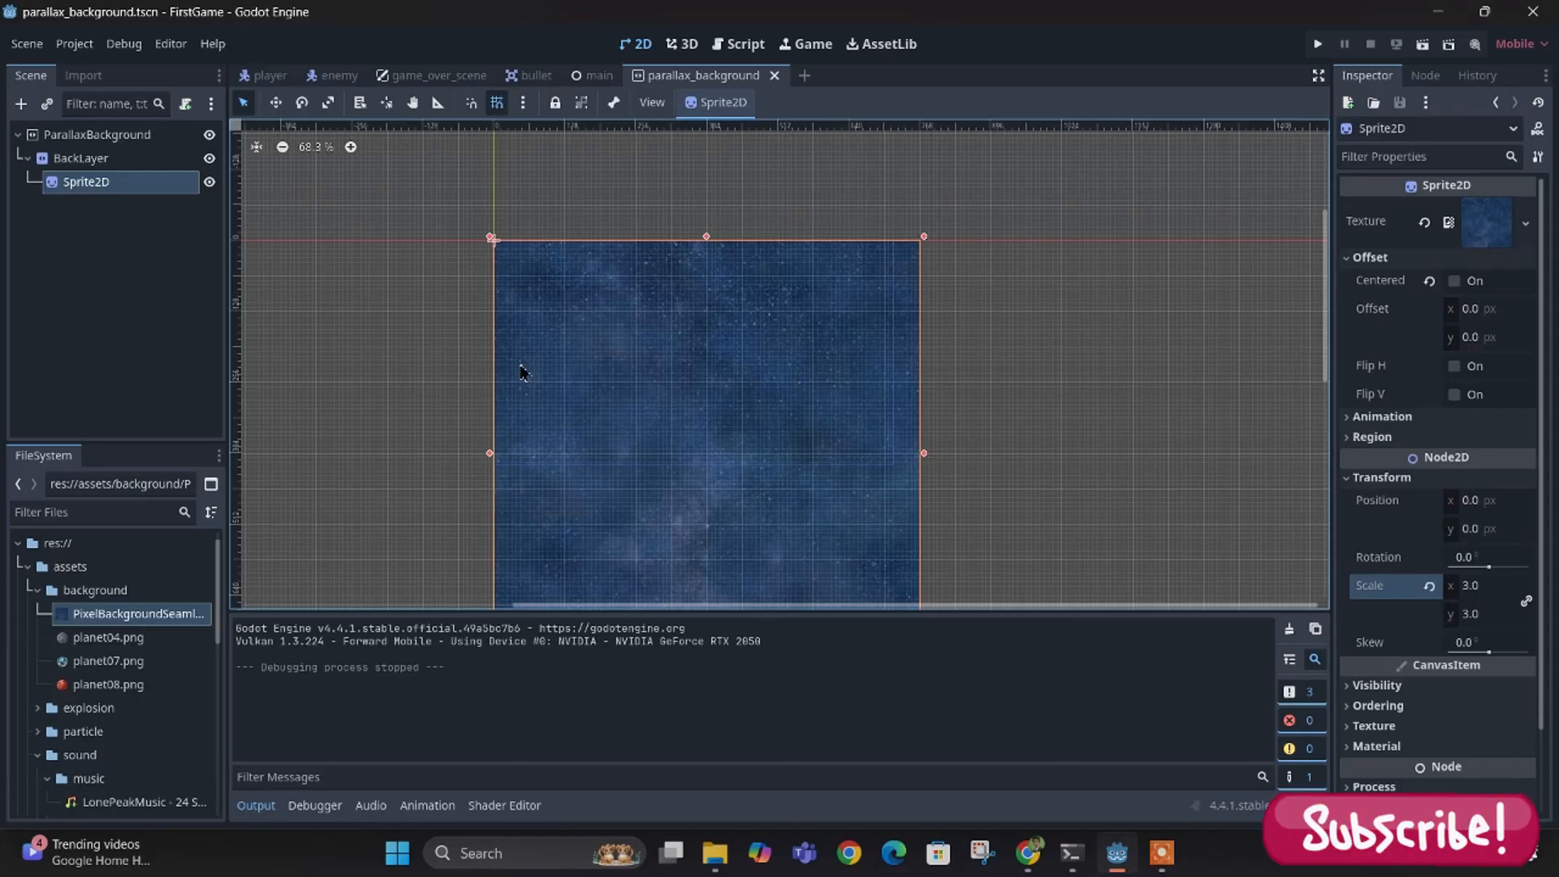
pyautogui.scroll(-3, 626, 382)
pyautogui.scroll(6, 633, 422)
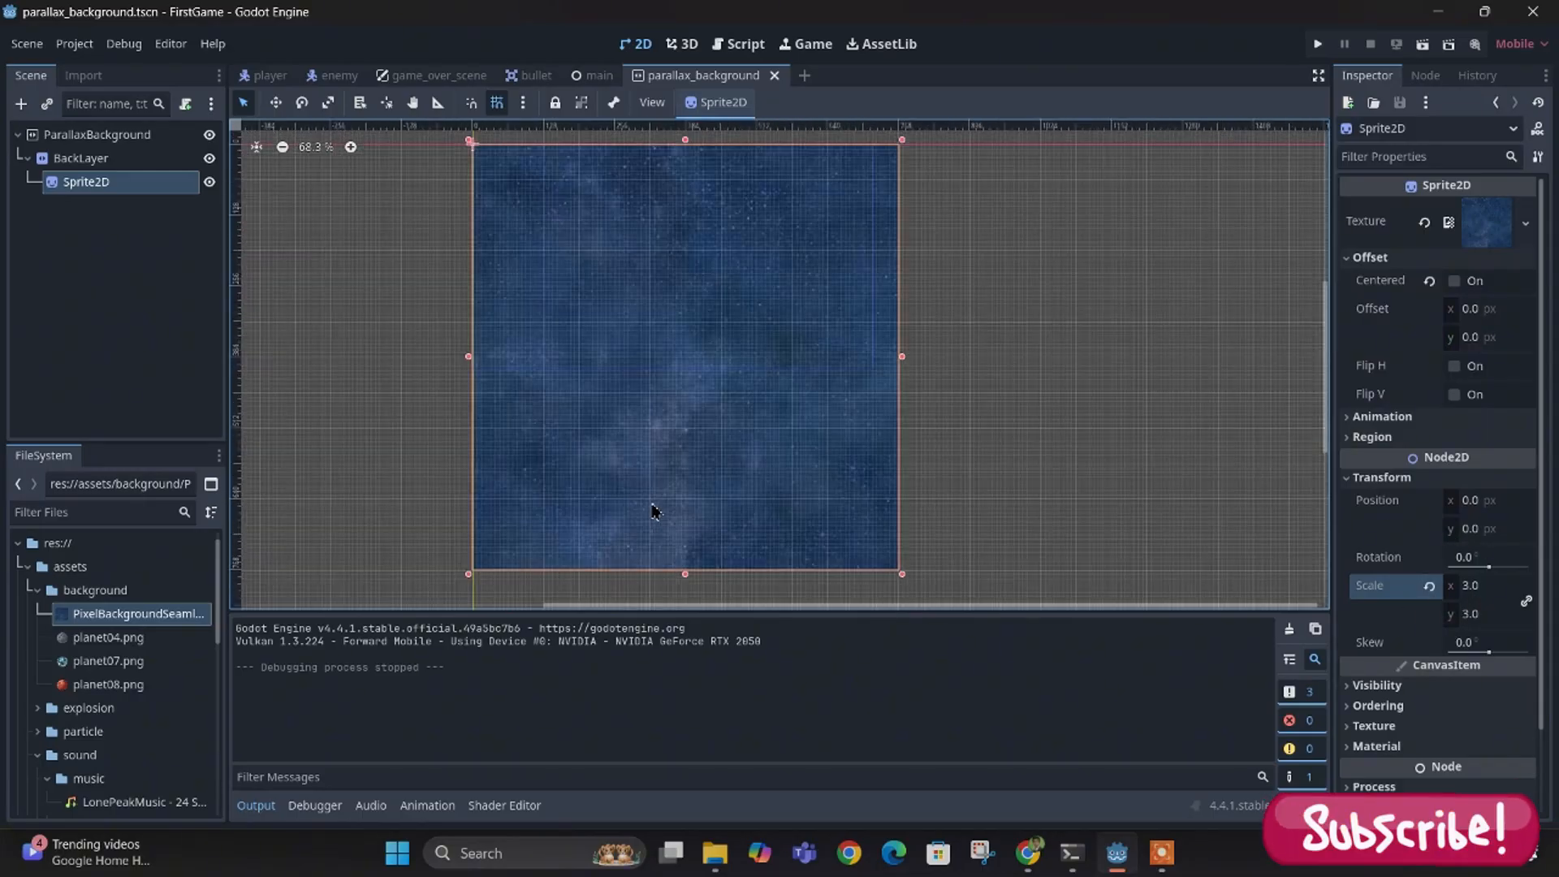
pyautogui.scroll(-4, 651, 496)
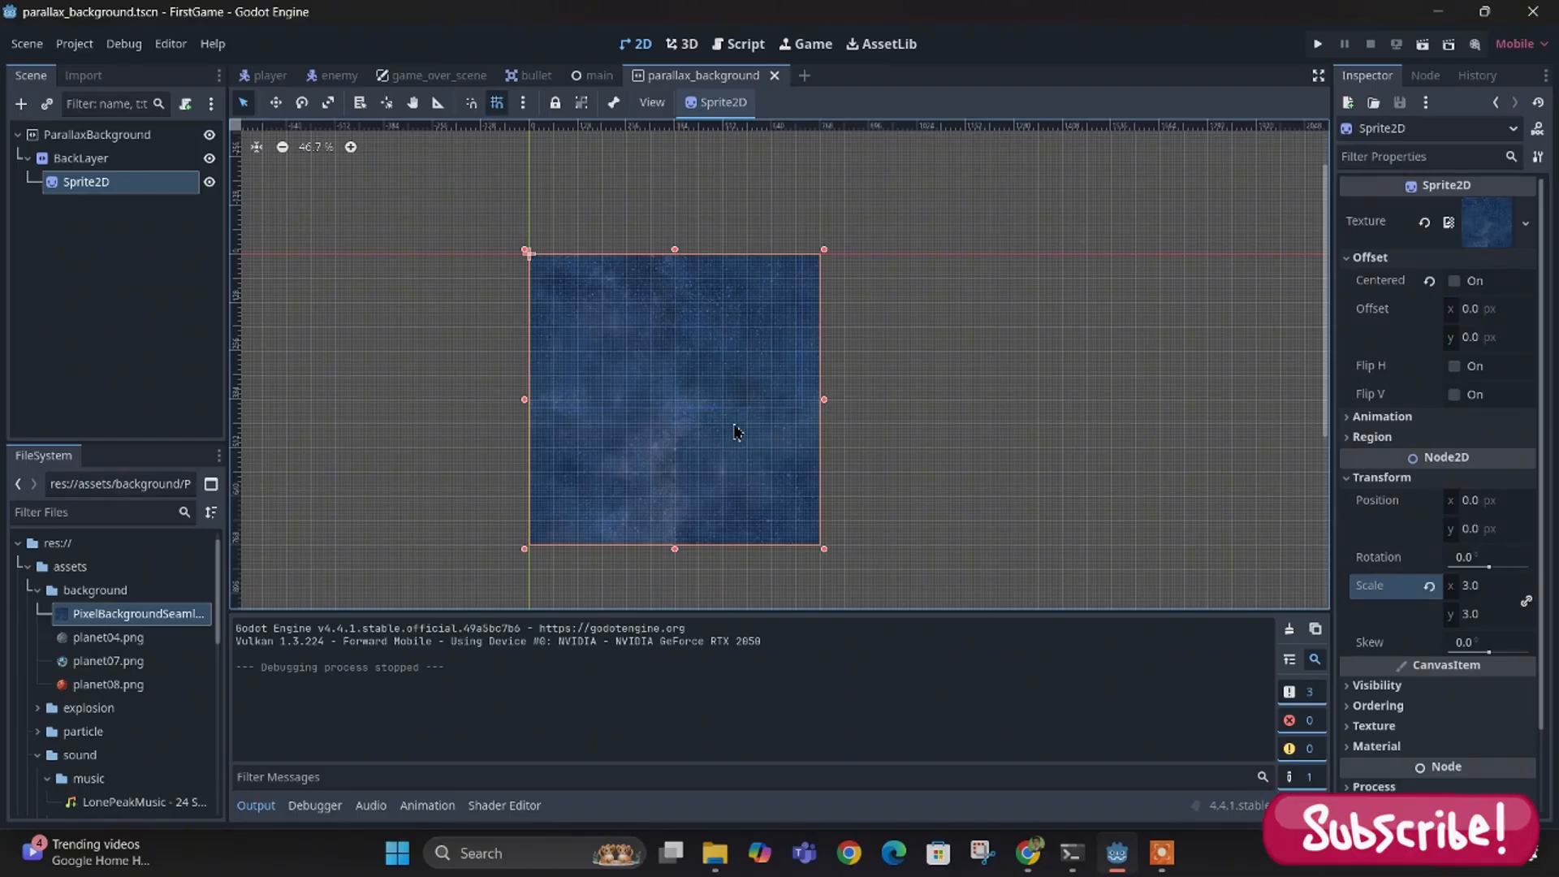
pyautogui.scroll(5, 682, 382)
pyautogui.scroll(-3, 683, 383)
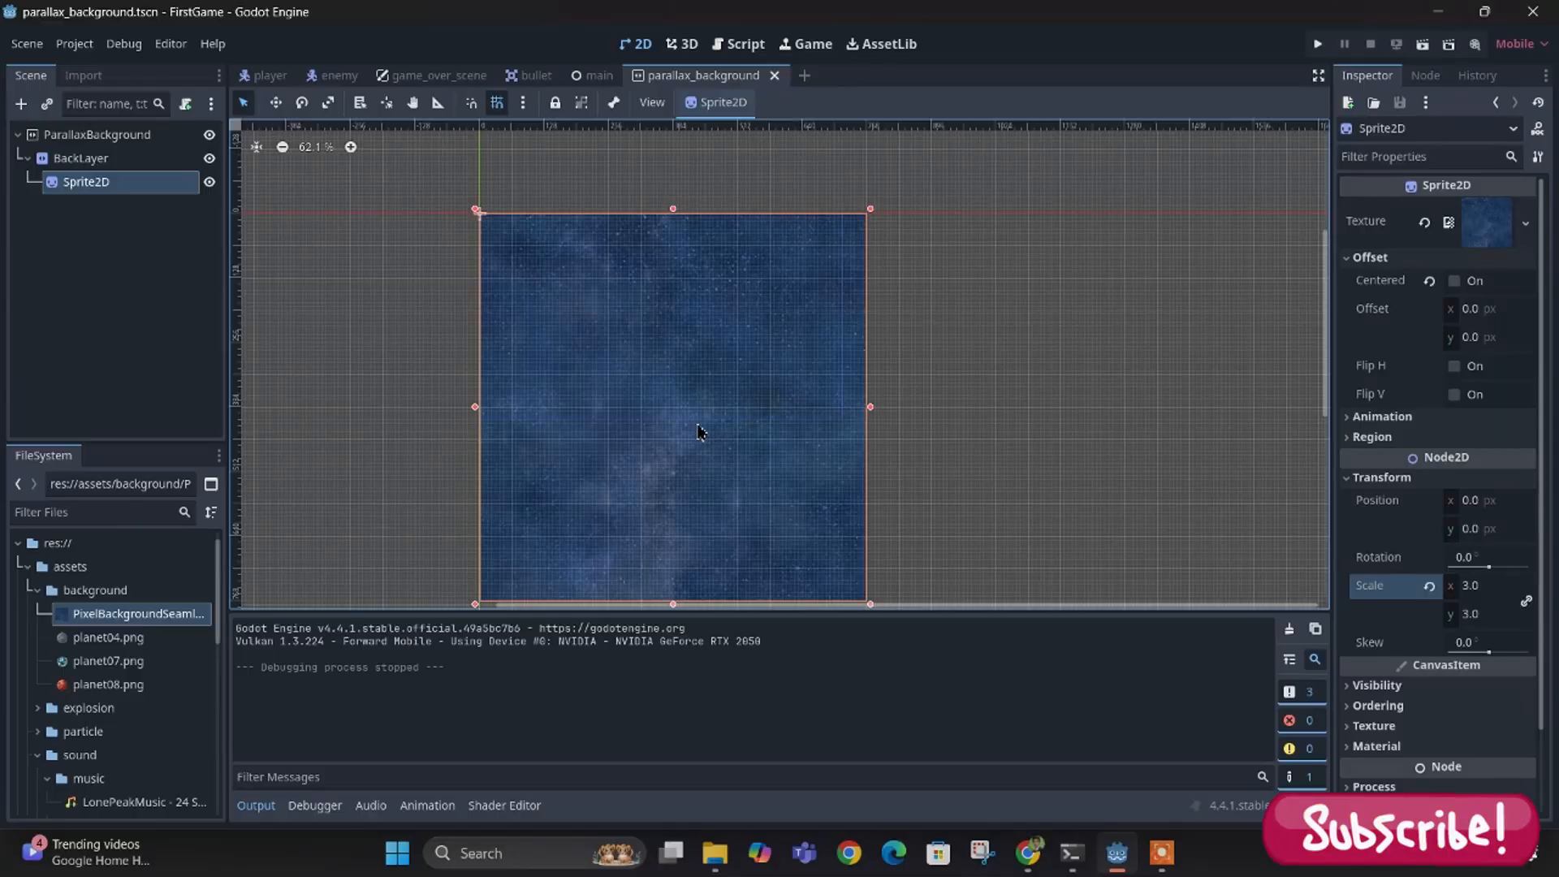
# - Set the BackLayer node's motion scale to 0.3 on both axes
pyautogui.click(73, 167)
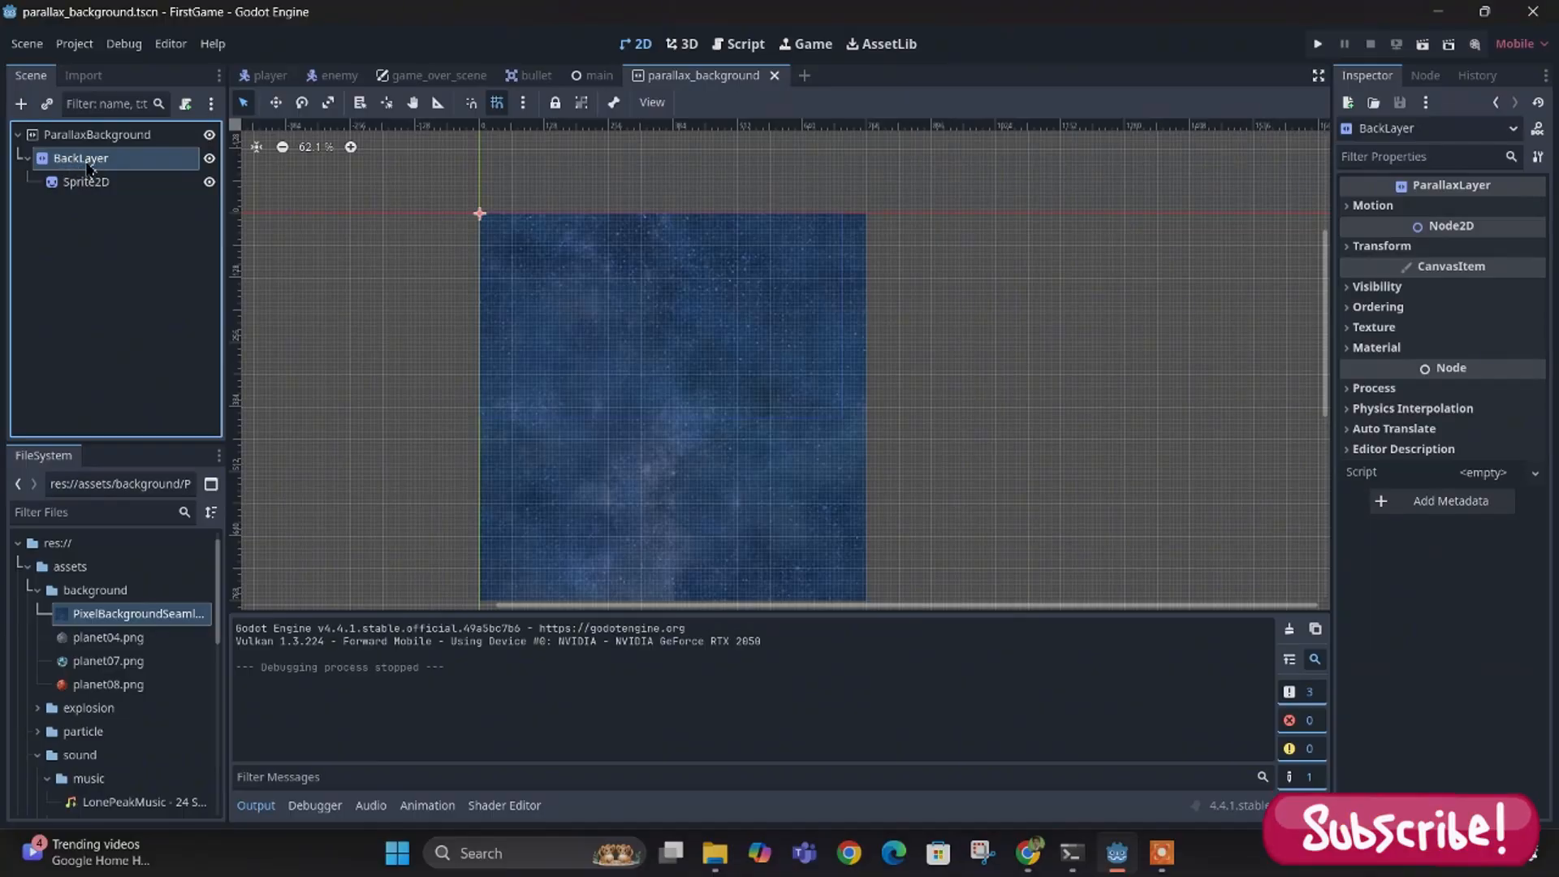
pyautogui.doubleClick(91, 166)
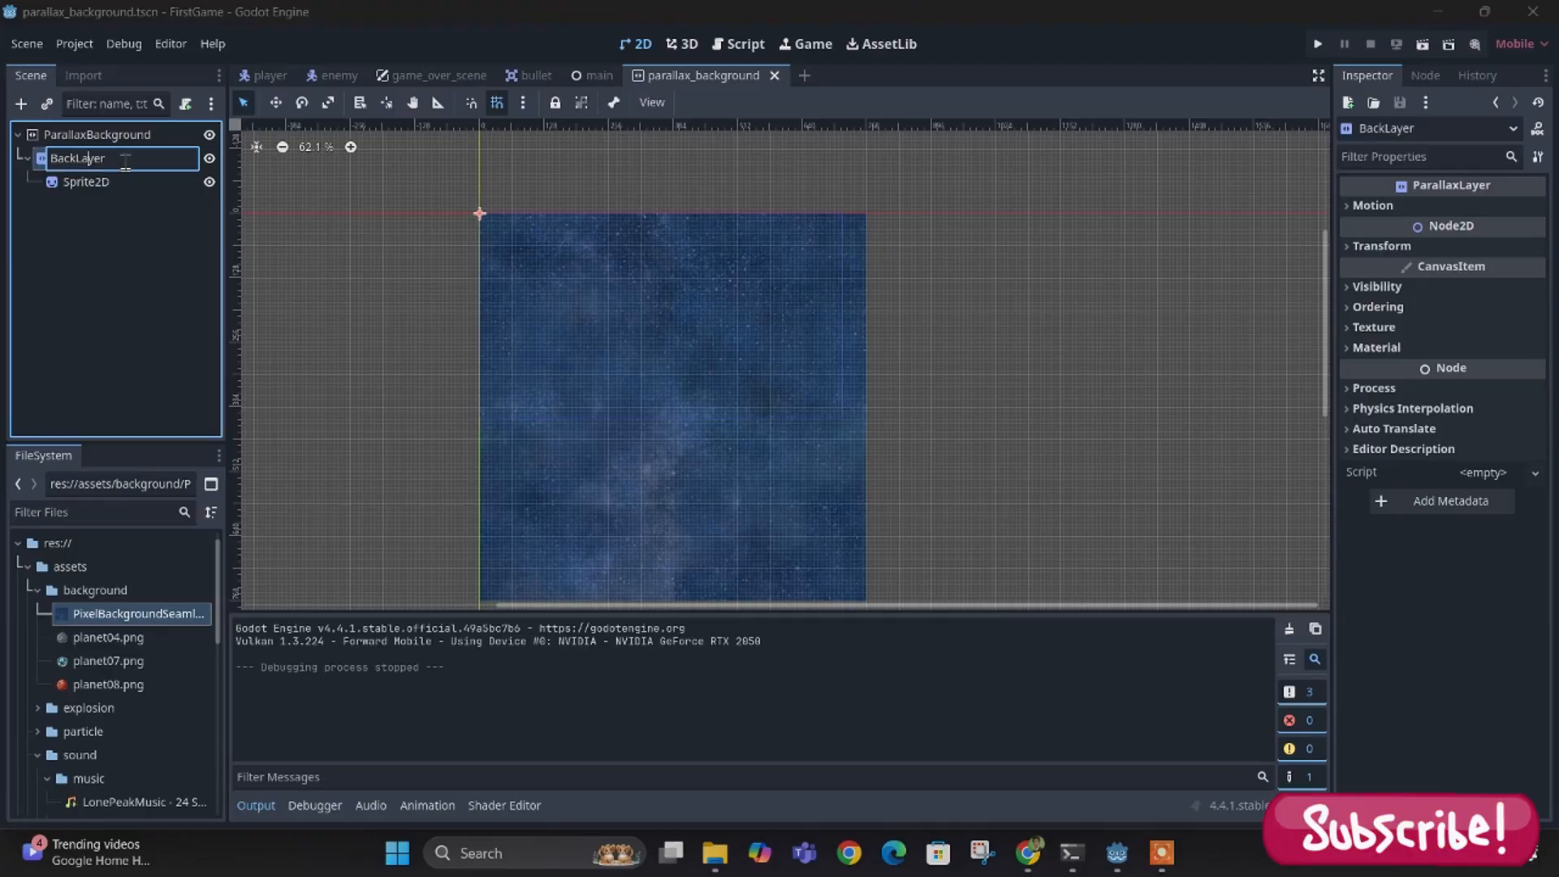
pyautogui.click(1352, 212)
pyautogui.click(1352, 207)
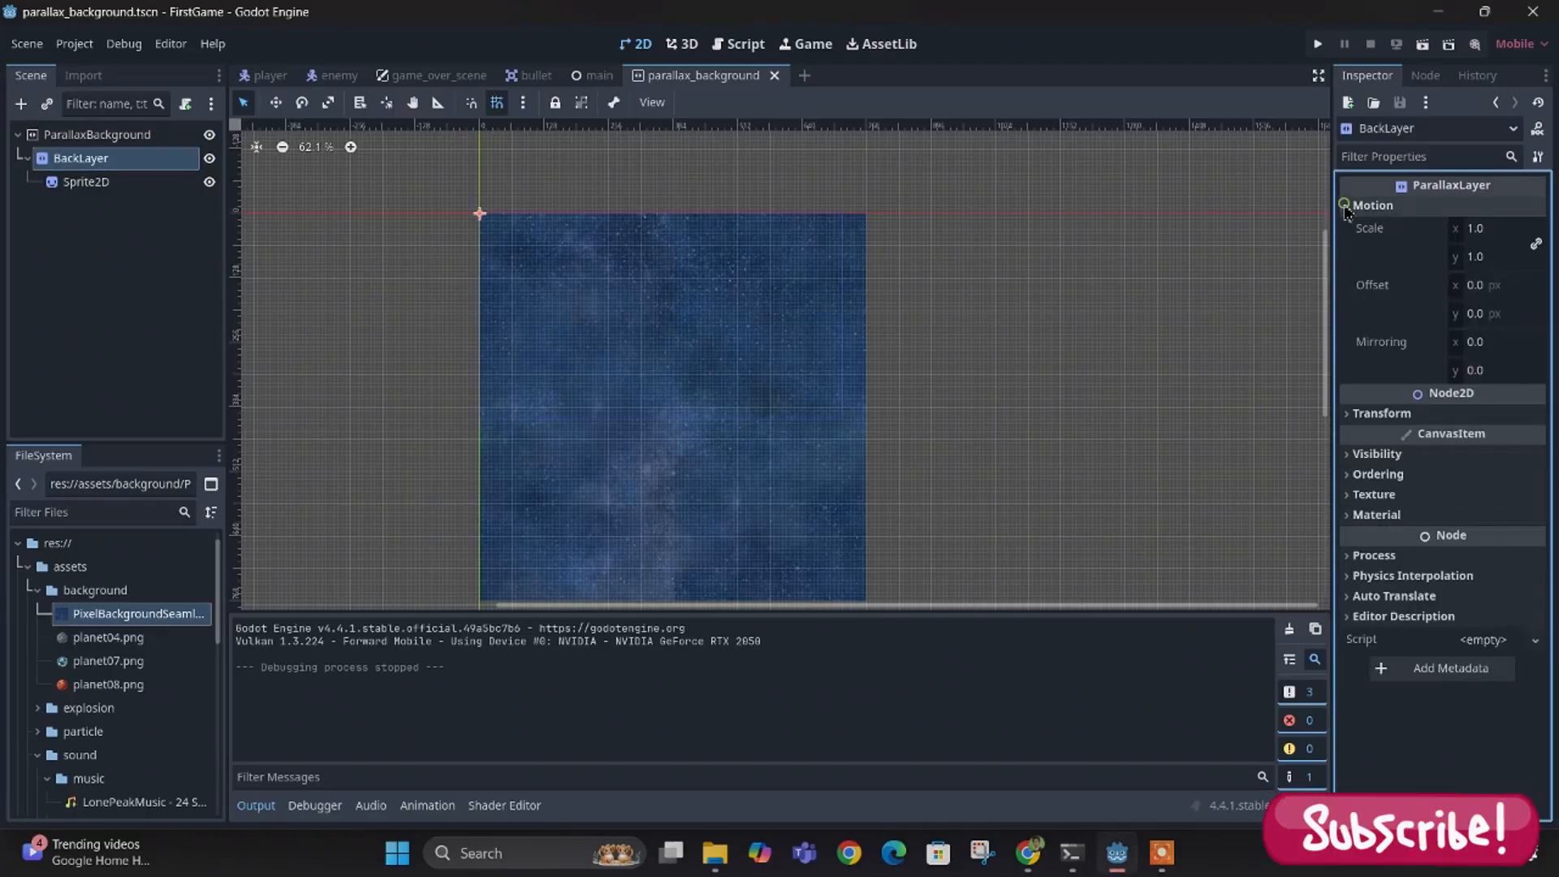
pyautogui.click(1491, 238)
pyautogui.click(1491, 237)
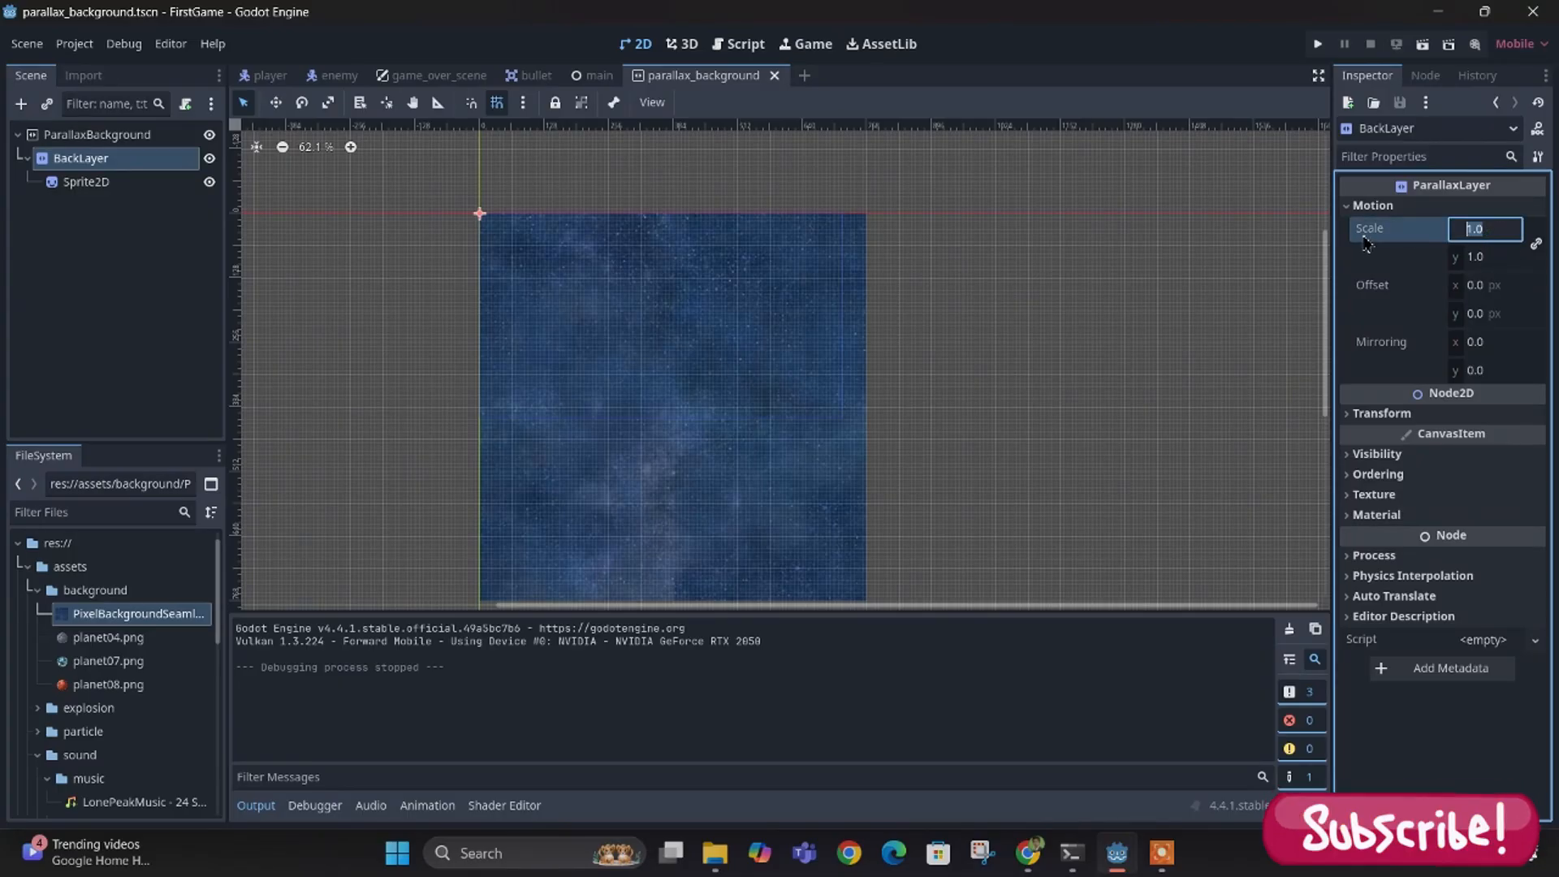
pyautogui.click(1501, 235)
pyautogui.click(1499, 231)
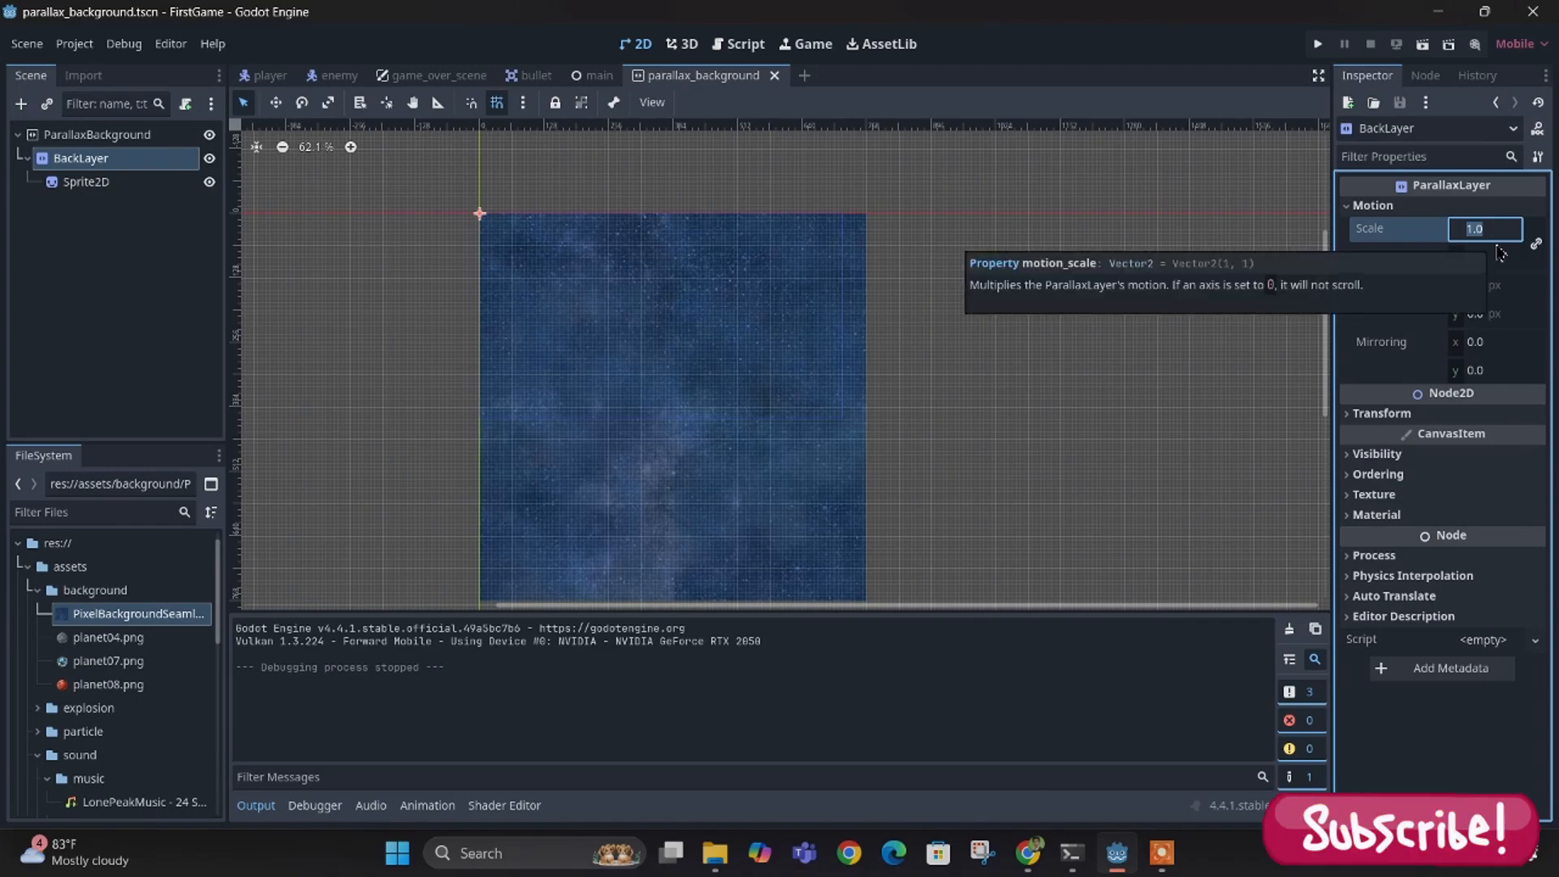
pyautogui.write('0')
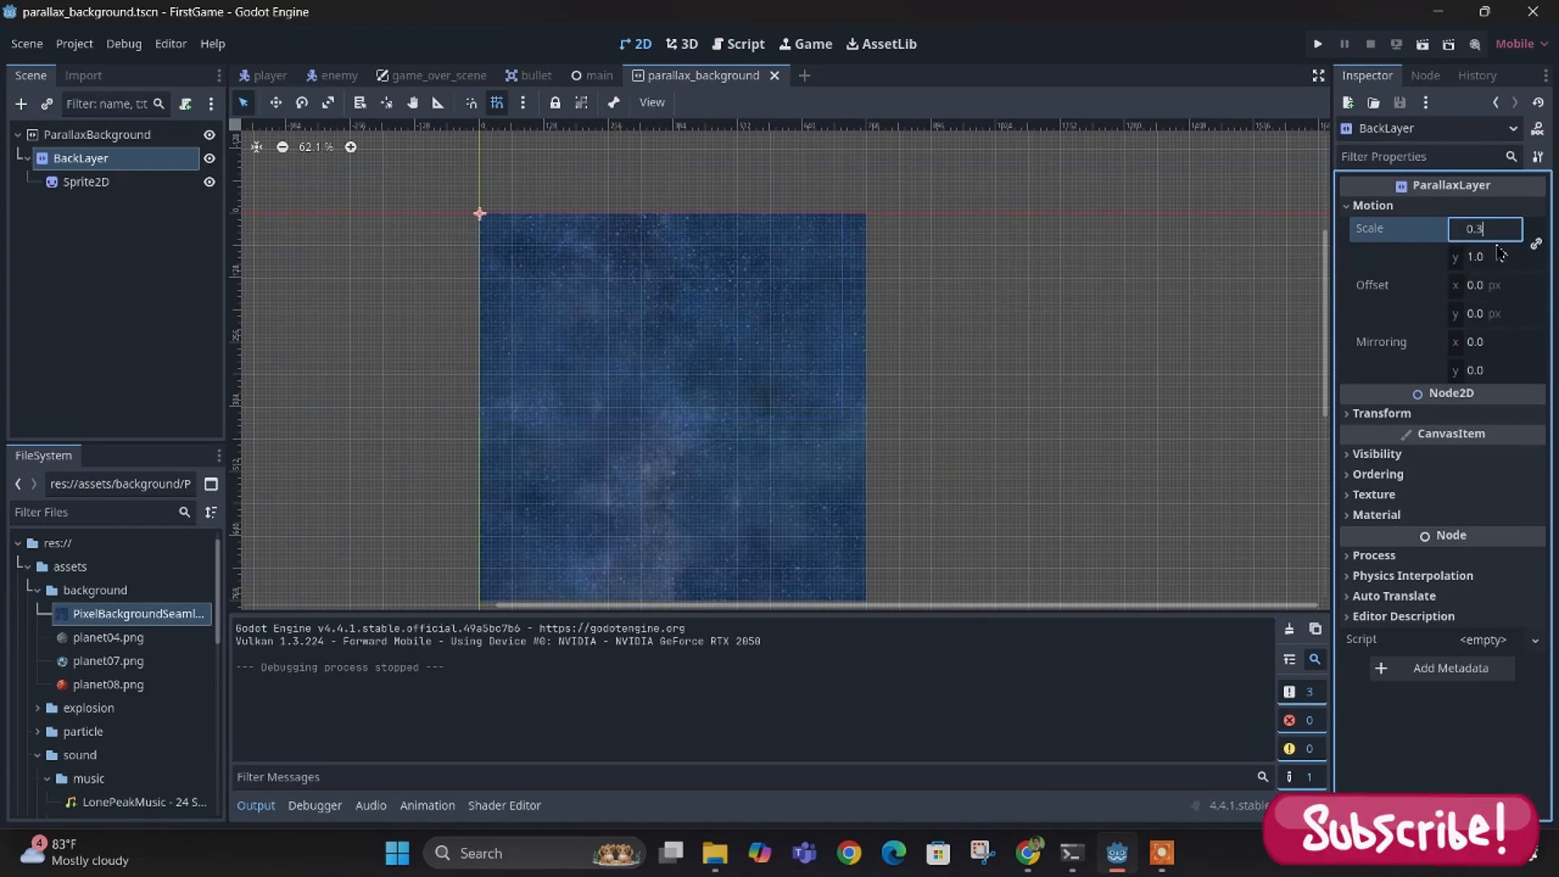
pyautogui.write('.3')
pyautogui.press('Return')
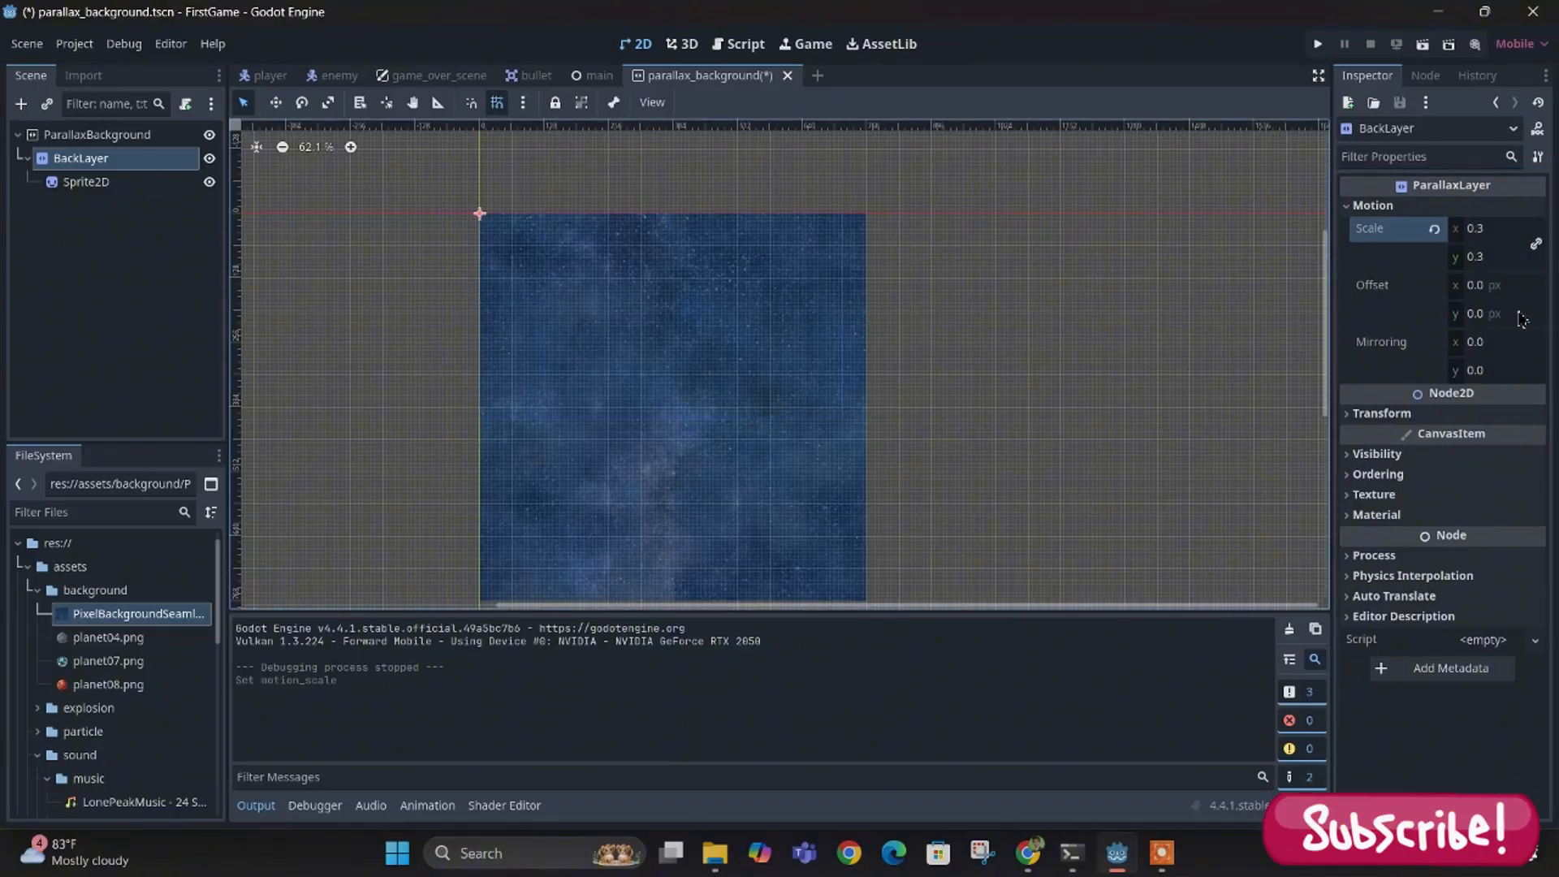
# - Examine the background texture's edges and extent in the viewport to judge the vertical mirroring distance for BackLayer
pyautogui.scroll(-3, 560, 316)
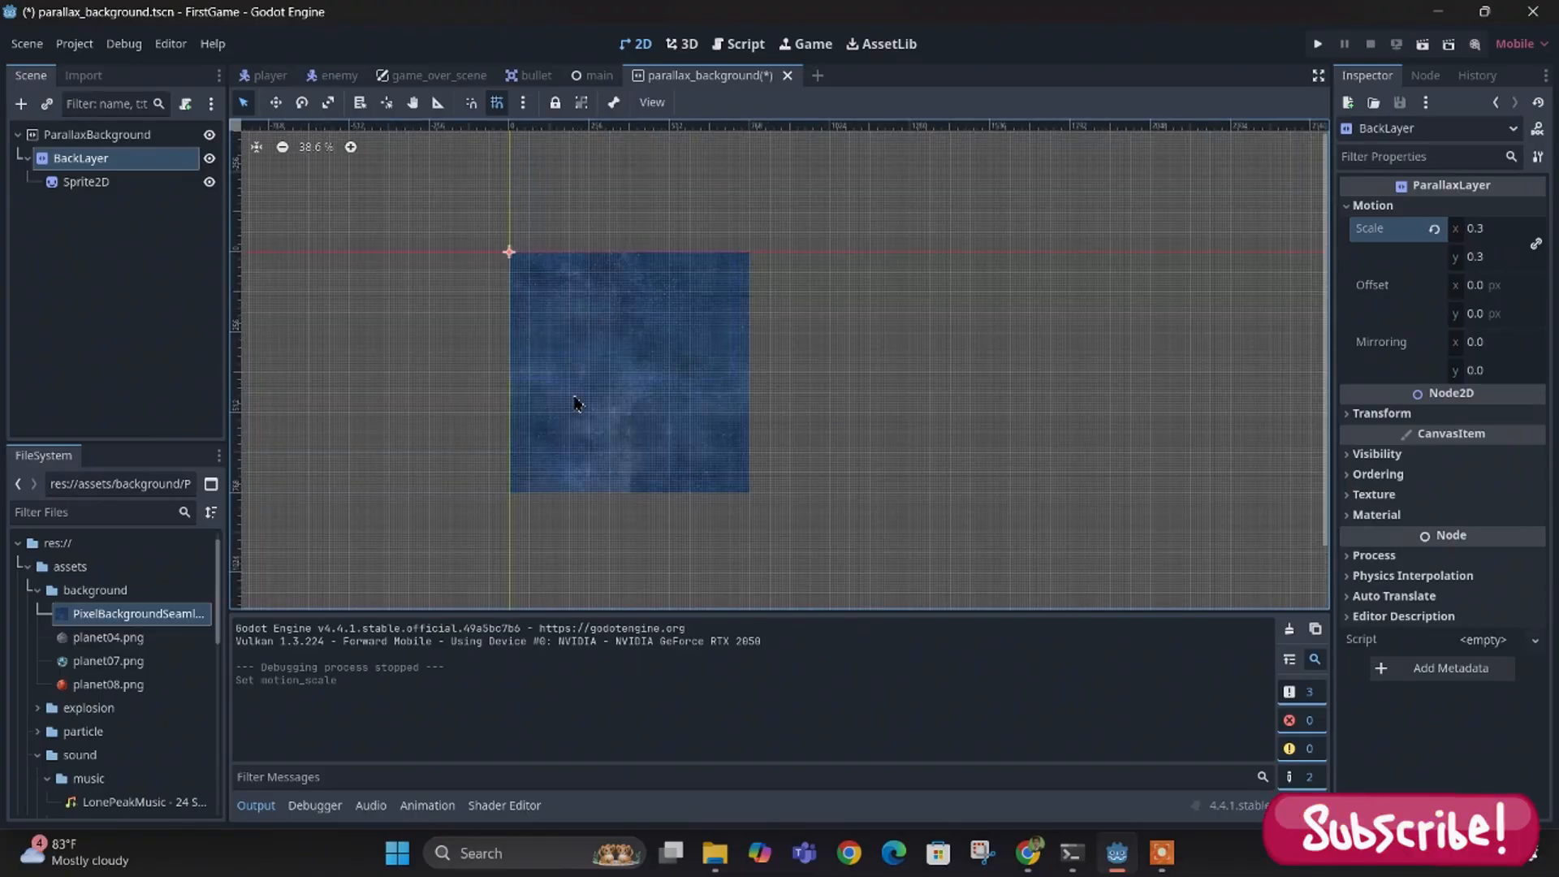
pyautogui.scroll(3, 512, 485)
pyautogui.scroll(-3, 648, 270)
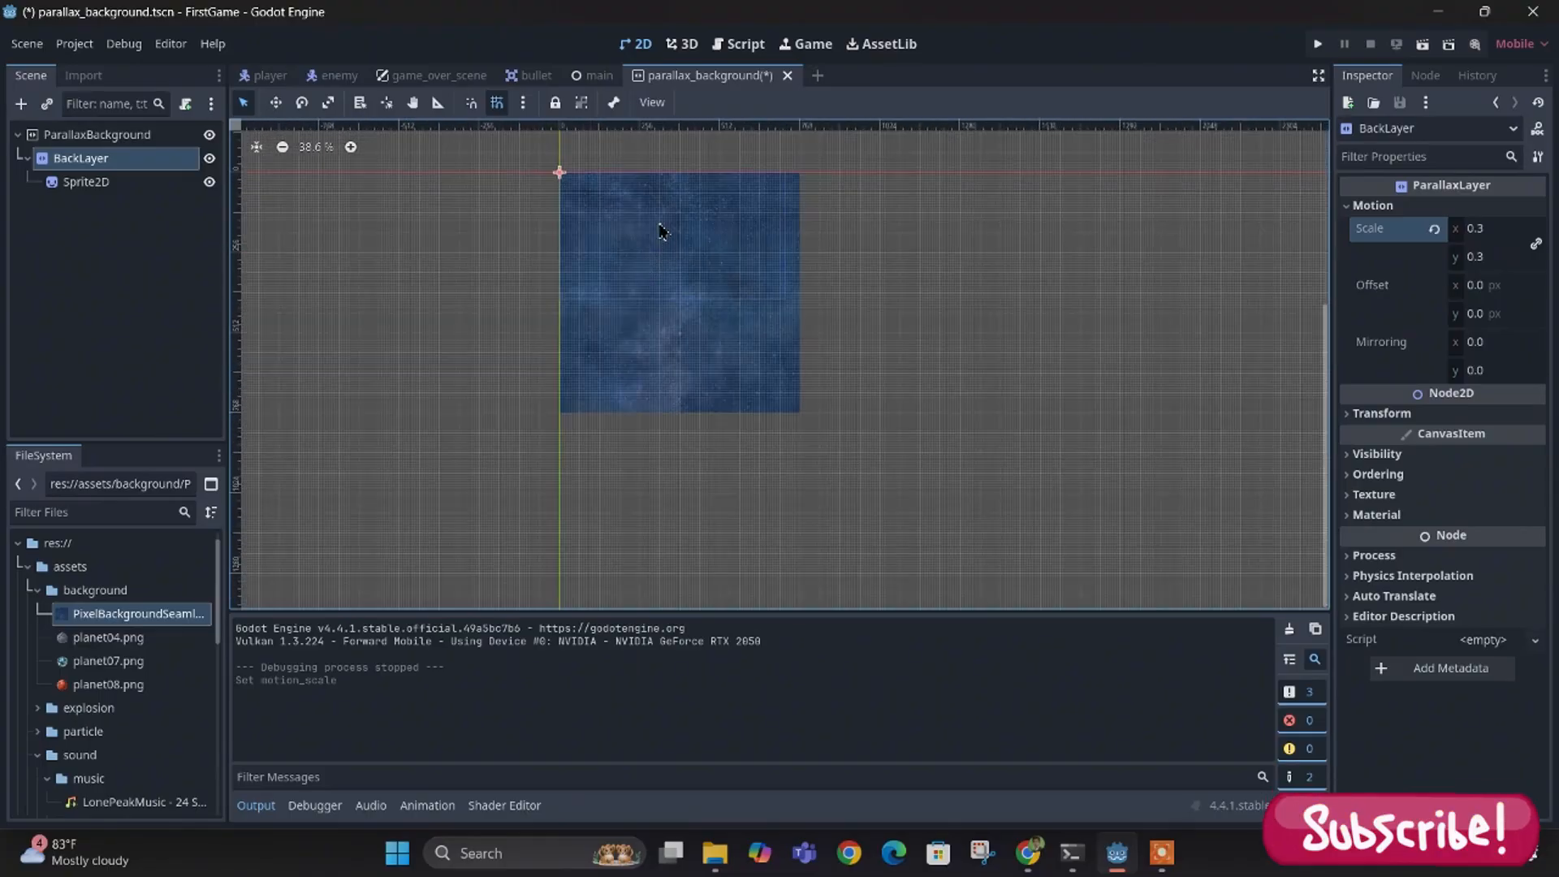
pyautogui.scroll(3, 659, 226)
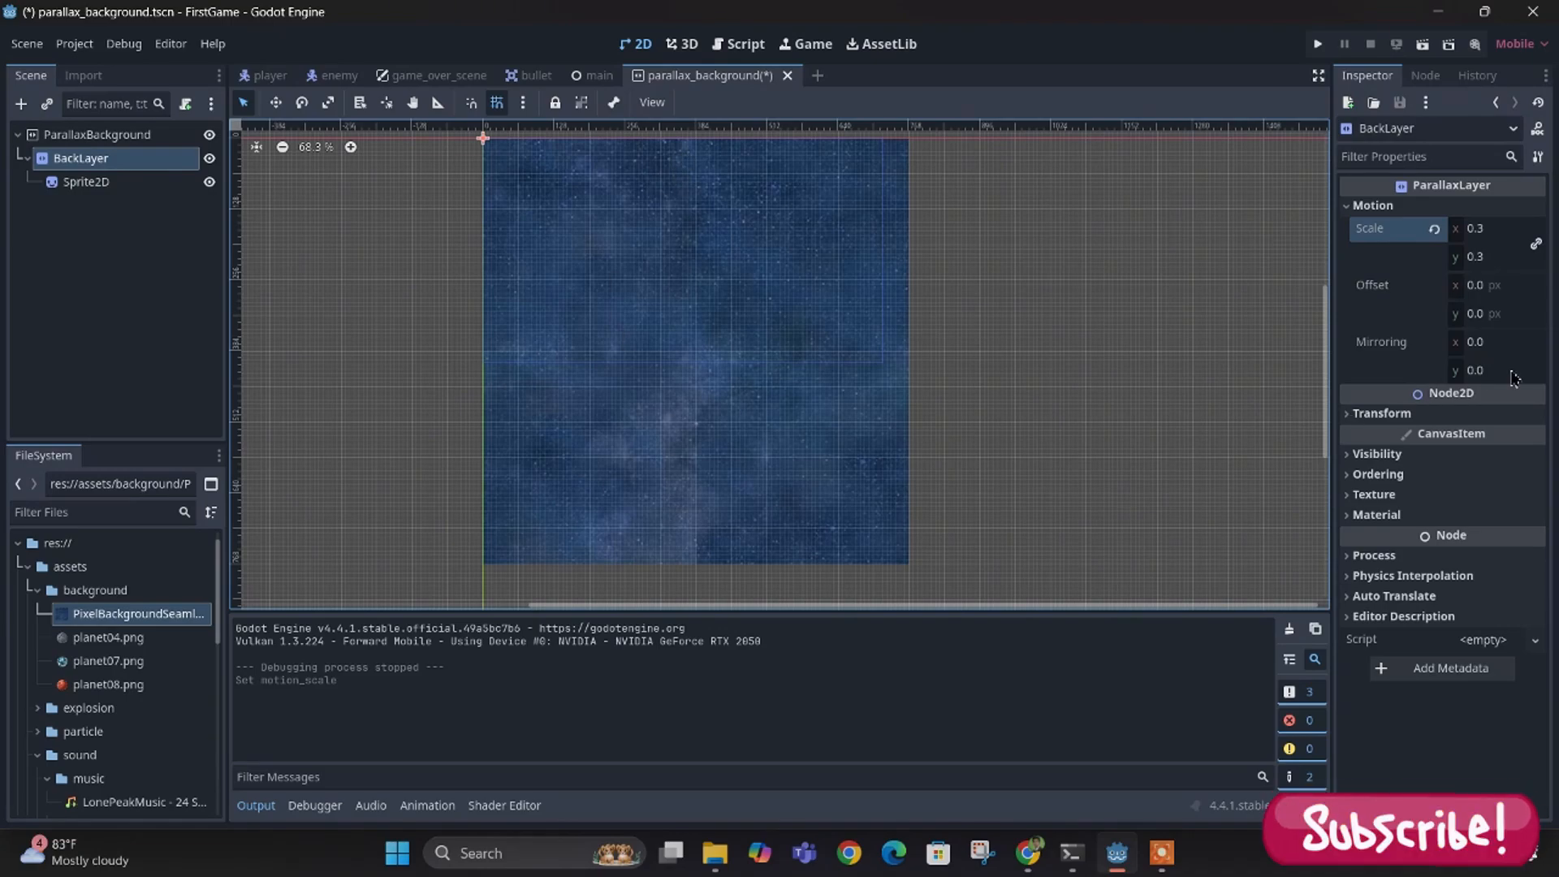
pyautogui.click(1481, 376)
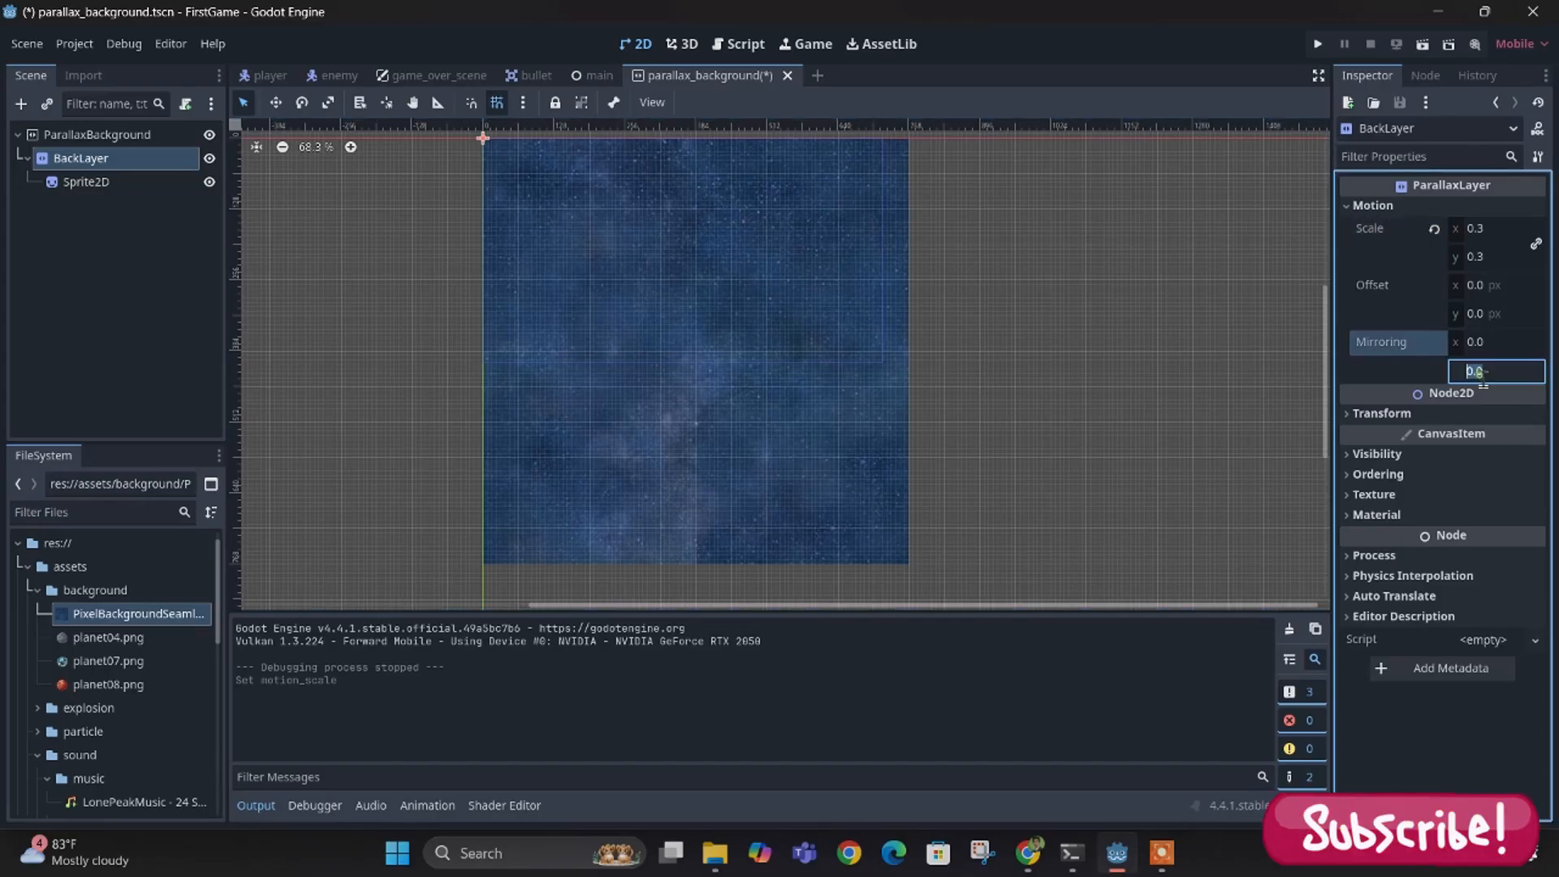
pyautogui.click(1503, 370)
pyautogui.scroll(5, 568, 560)
pyautogui.scroll(3, 430, 606)
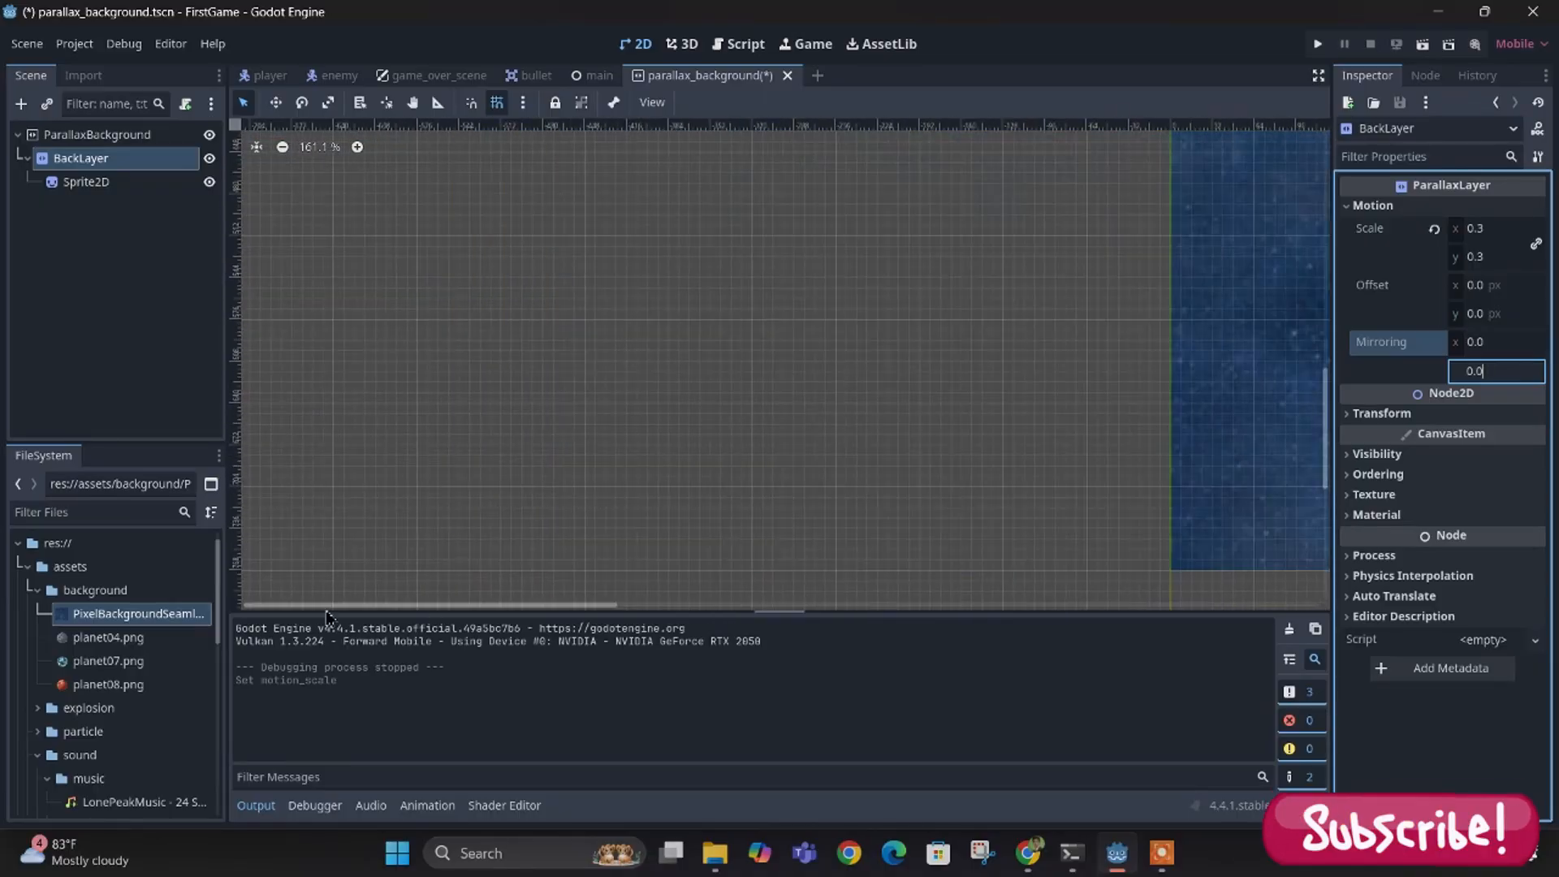
pyautogui.scroll(-3, 282, 586)
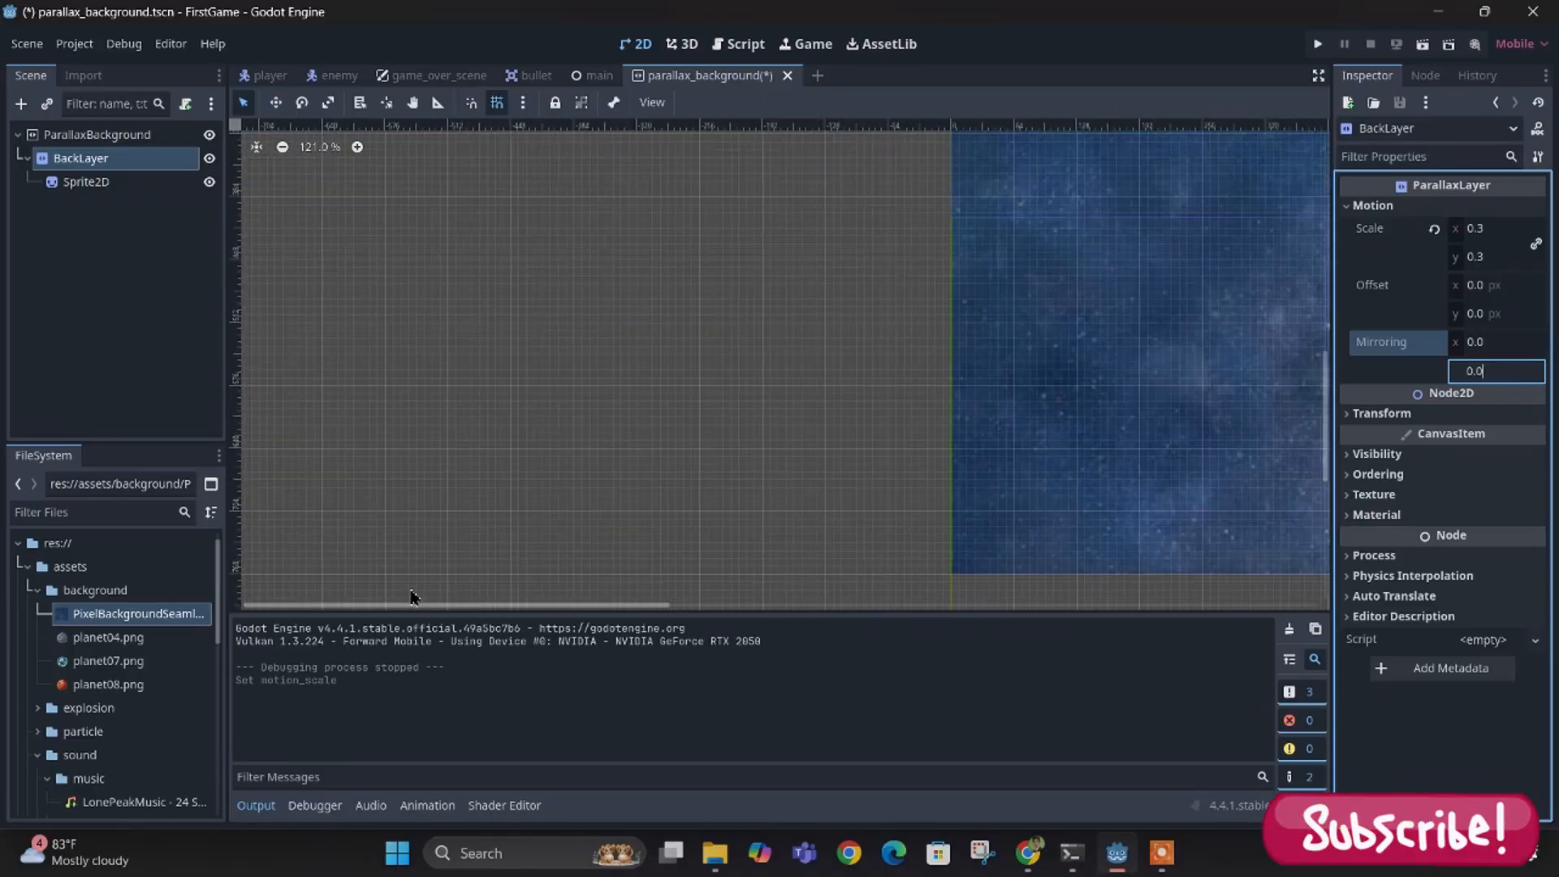
pyautogui.scroll(10, 250, 588)
pyautogui.rightClick(250, 581)
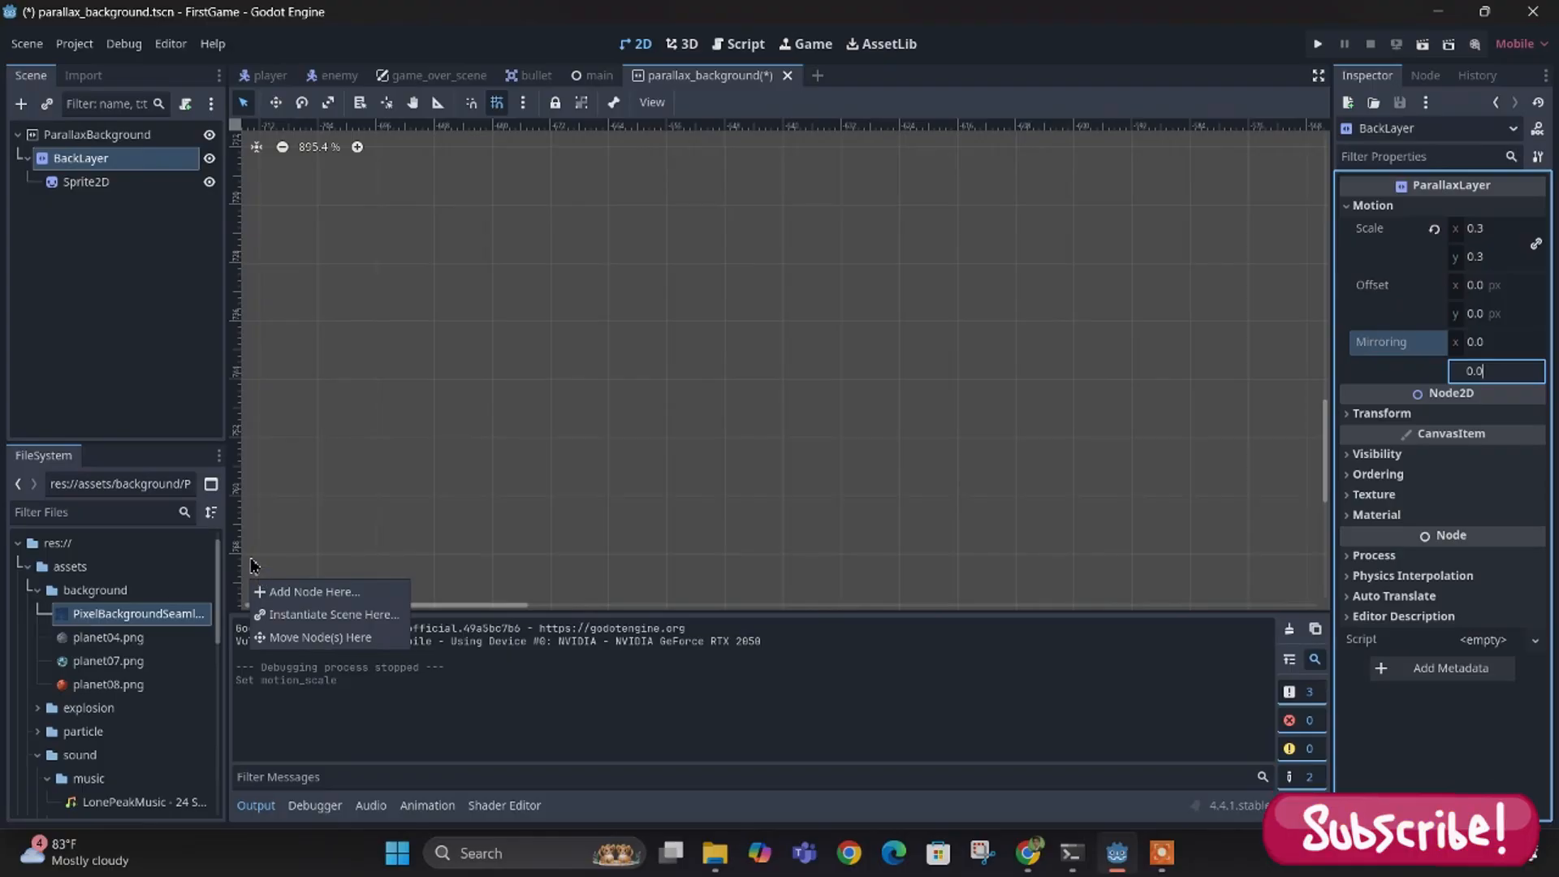
pyautogui.scroll(-15, 999, 459)
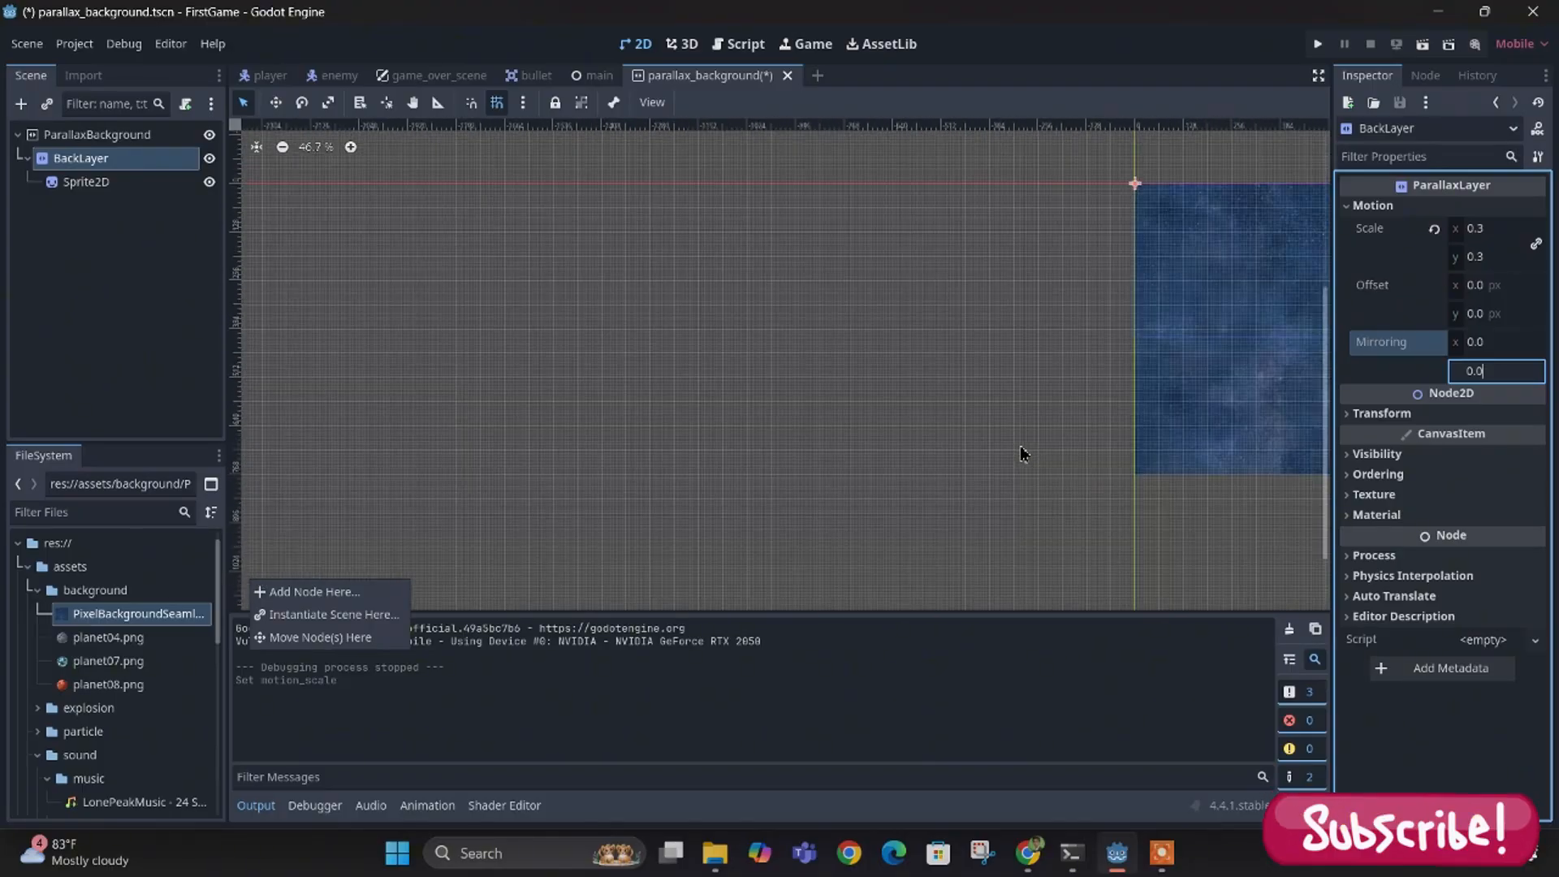
pyautogui.scroll(8, 1118, 413)
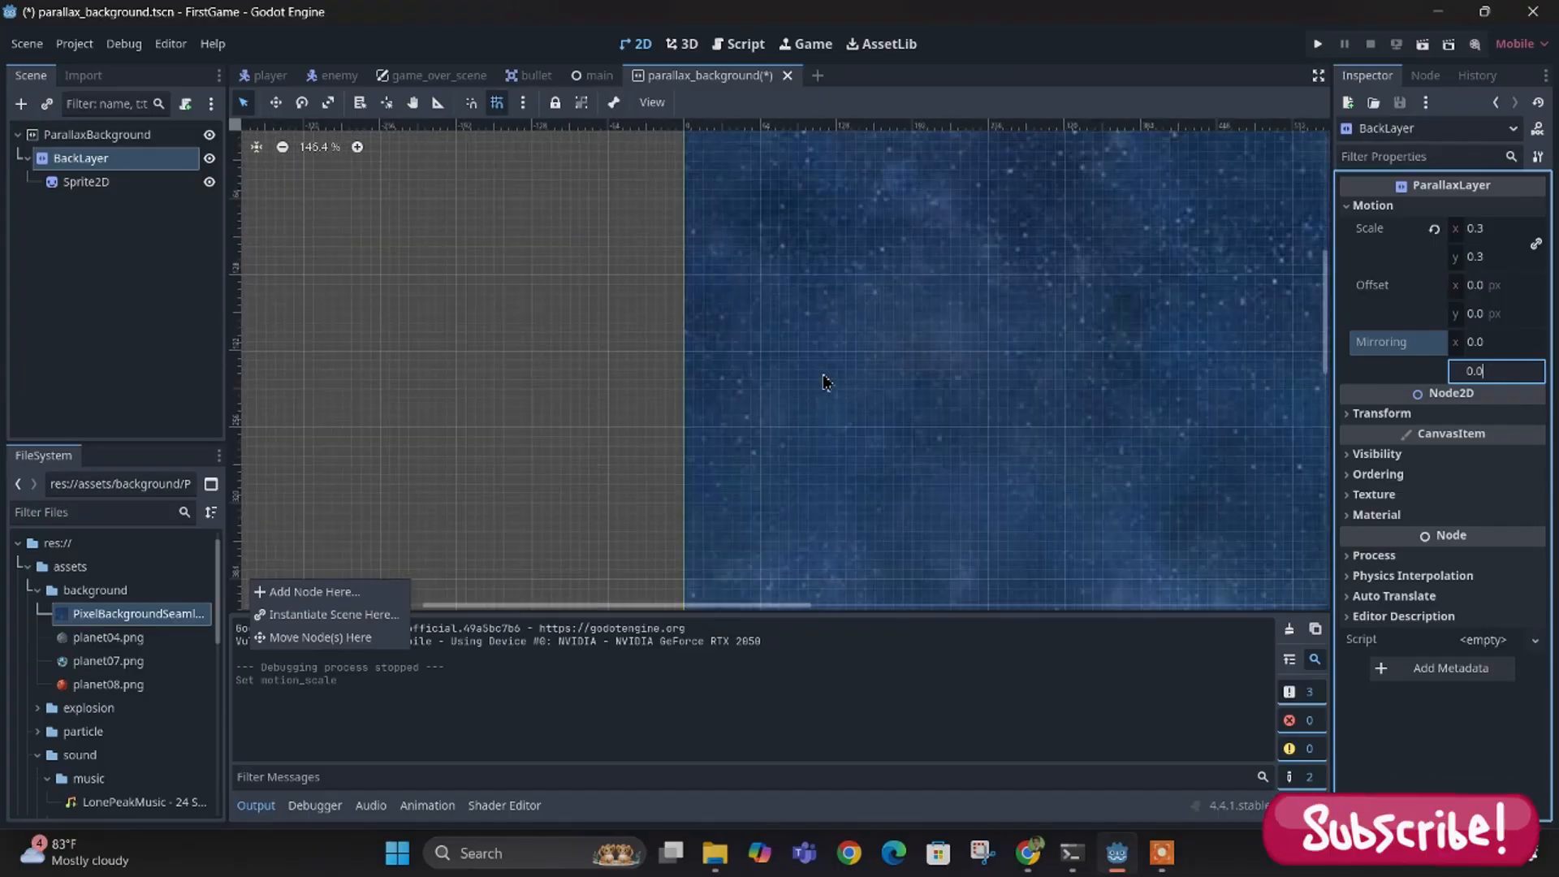
pyautogui.scroll(-2, 825, 383)
pyautogui.scroll(-1, 825, 385)
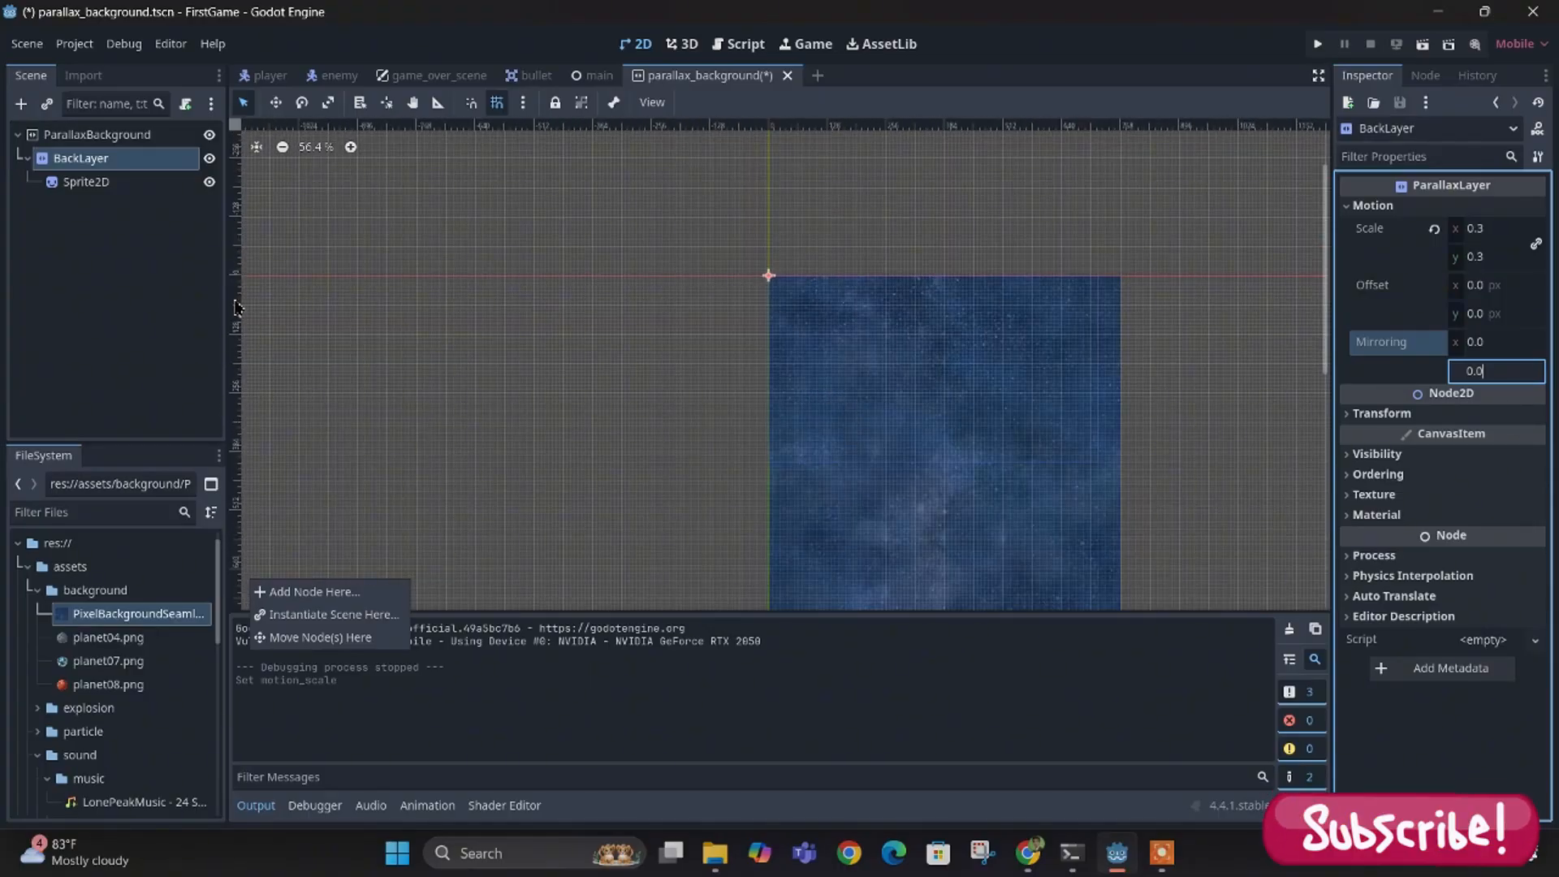
pyautogui.scroll(-6, 901, 532)
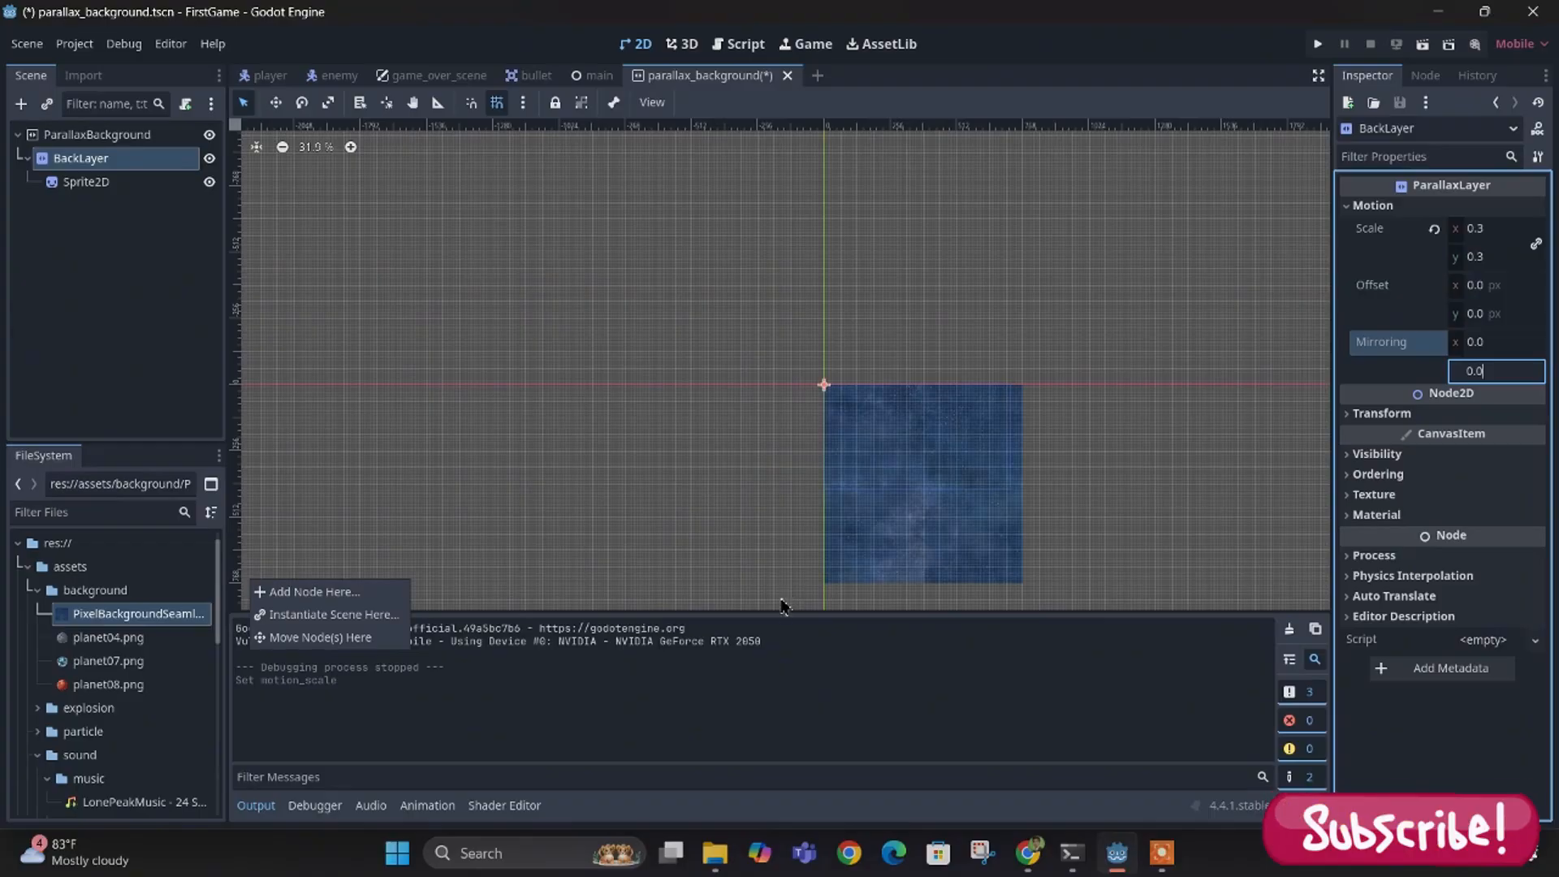
pyautogui.scroll(7, 907, 533)
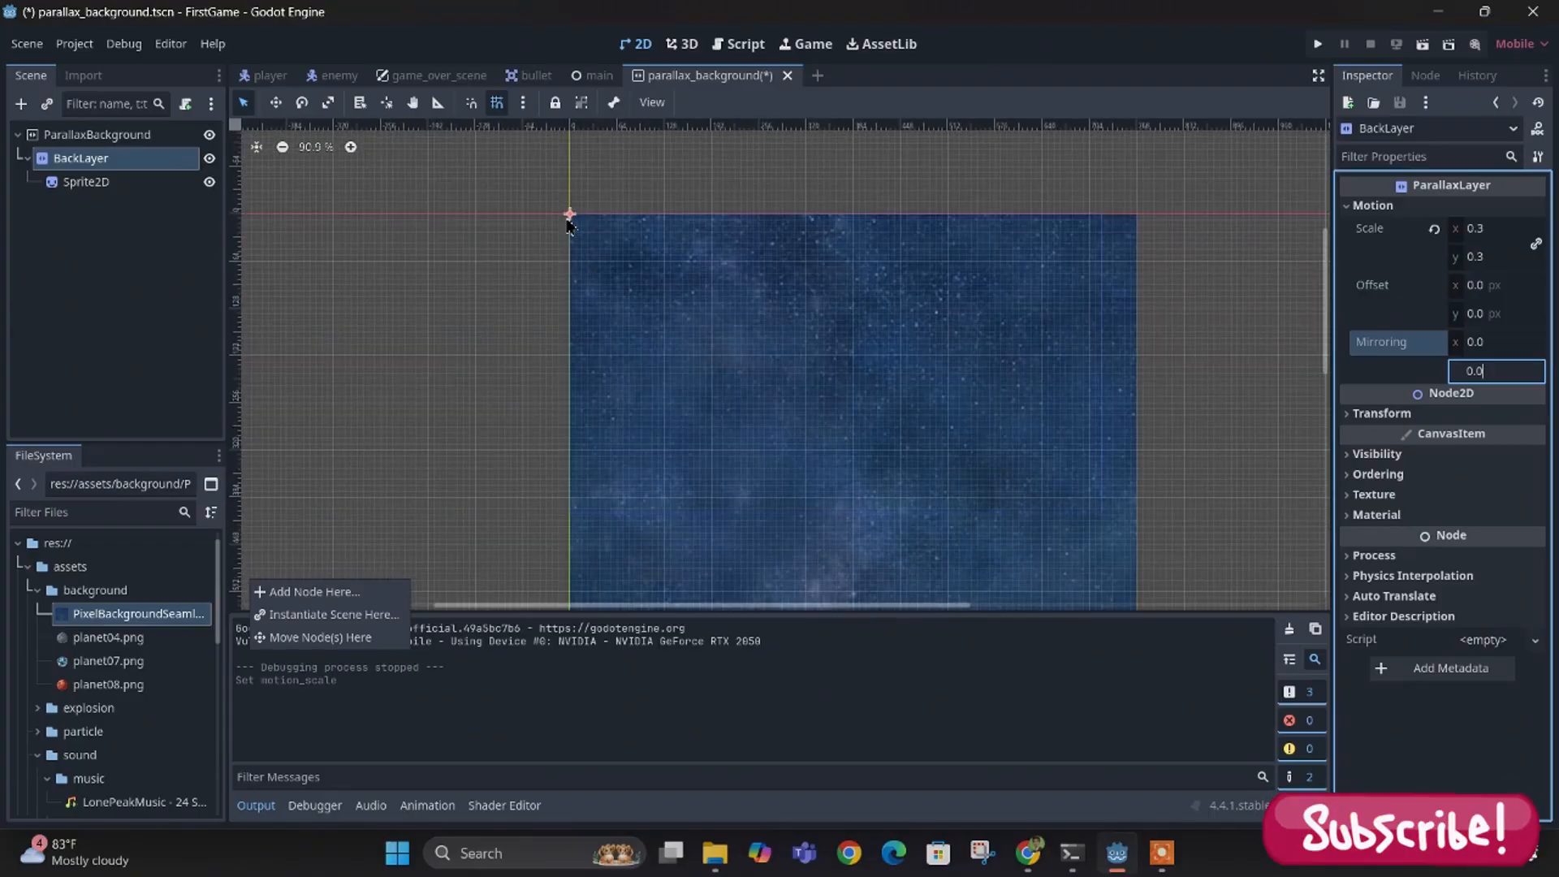
pyautogui.scroll(-3, 864, 327)
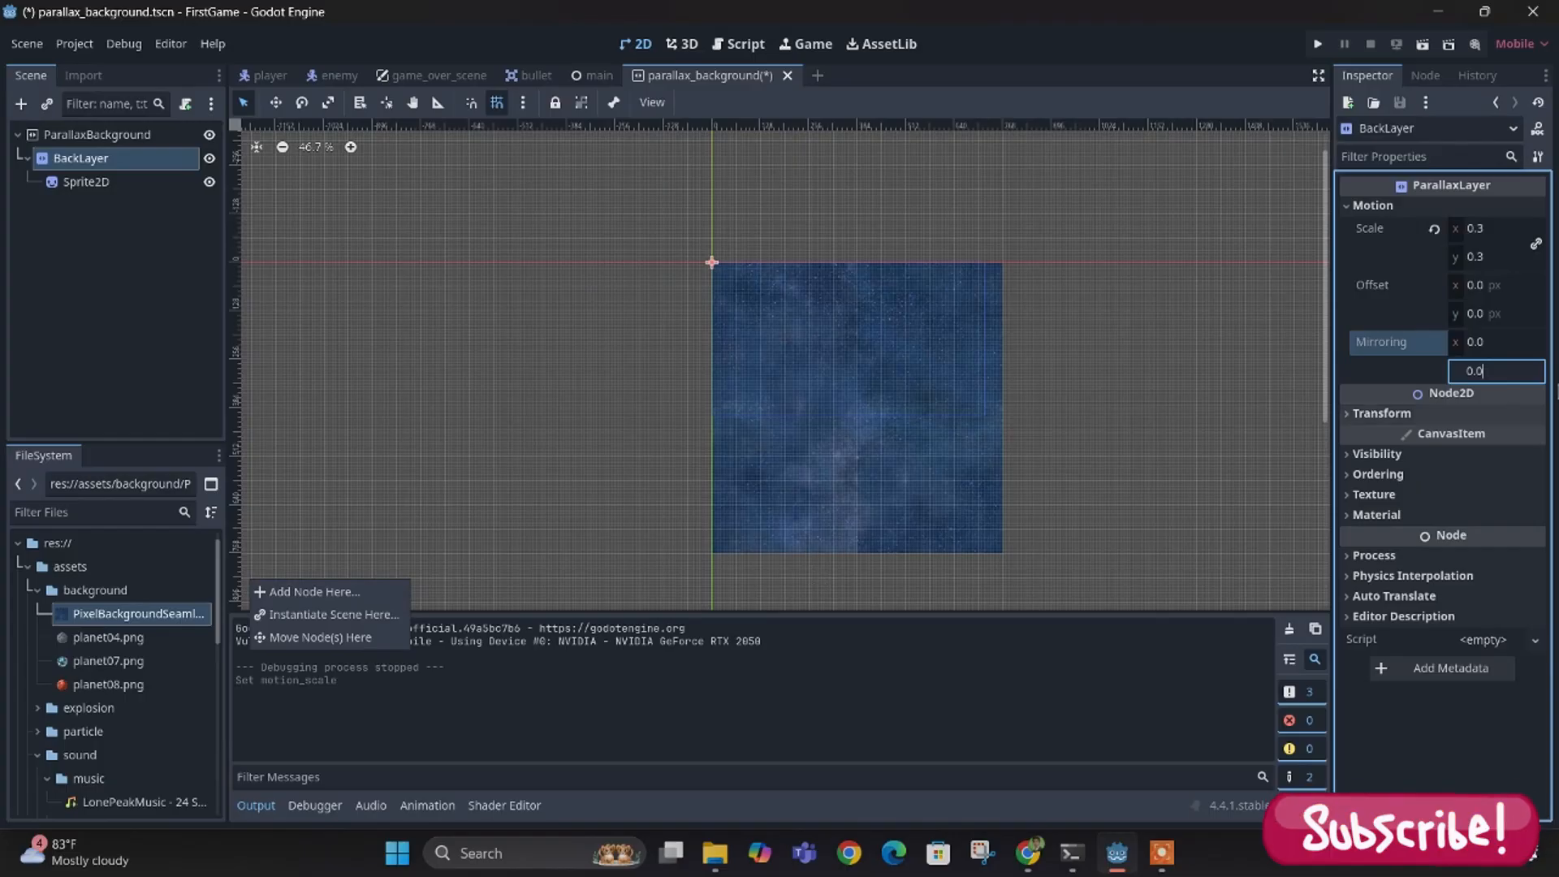
# - Set BackLayer's vertical motion mirroring to 768 and save the parallax_background scene
pyautogui.click(1510, 371)
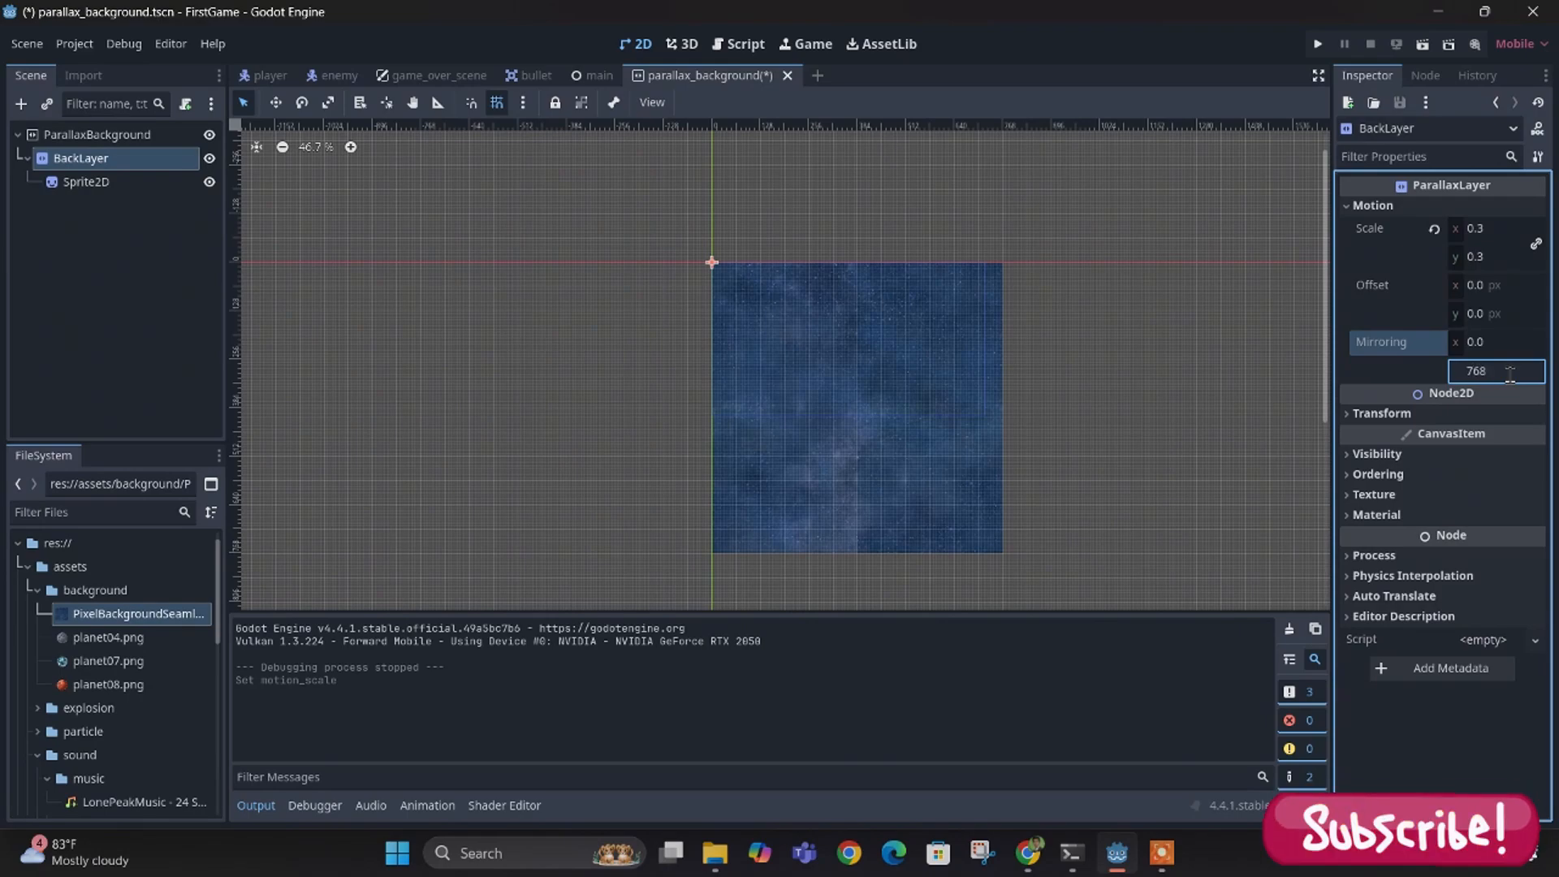
pyautogui.write('768')
pyautogui.press('Return')
pyautogui.scroll(-7, 849, 528)
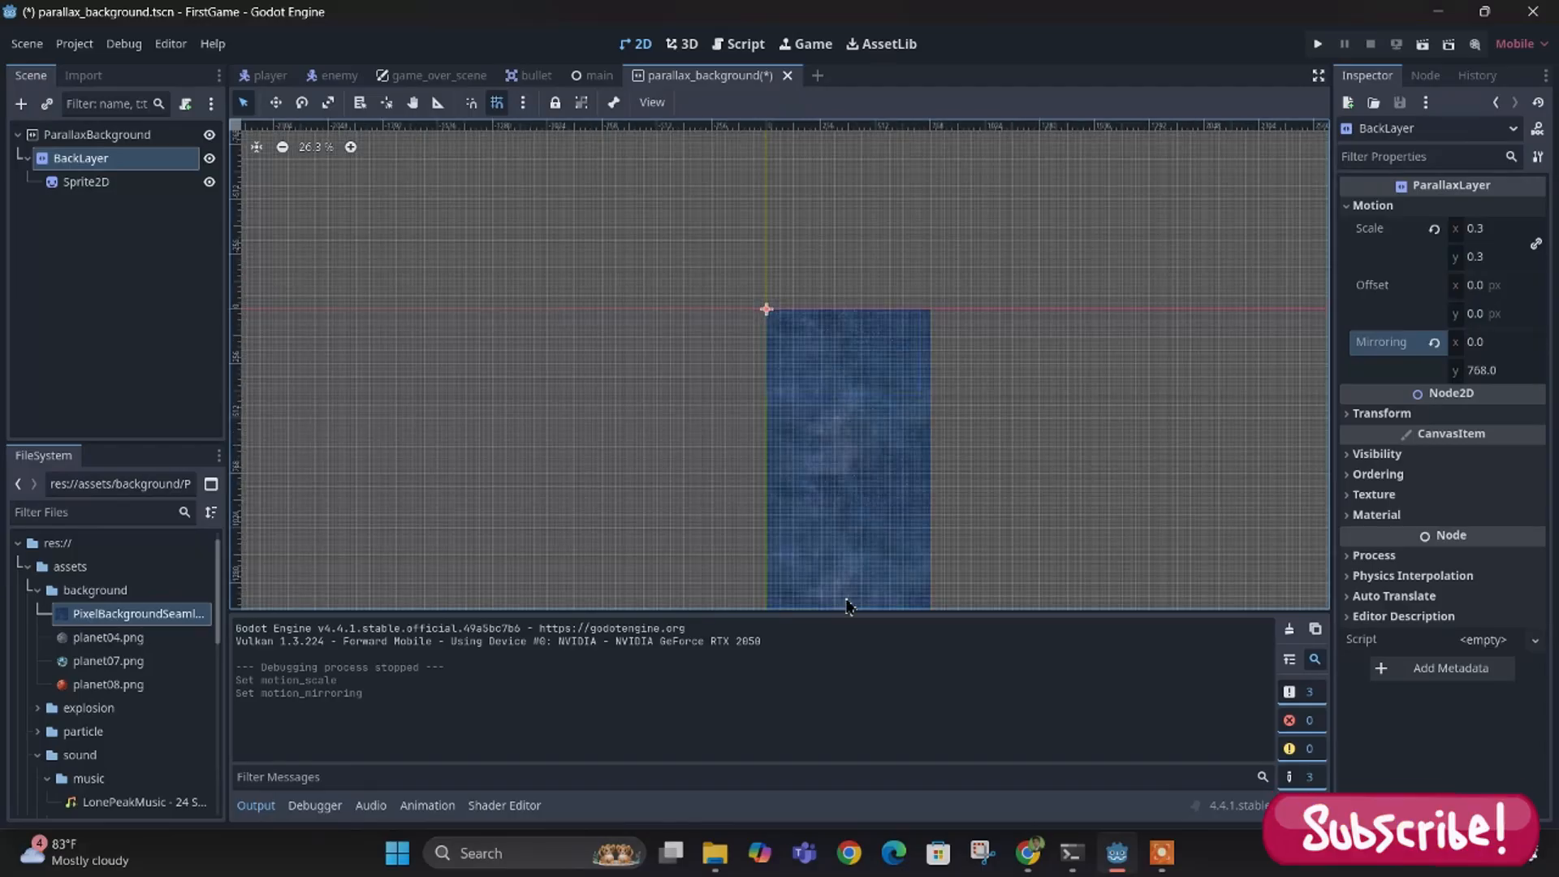
pyautogui.scroll(6, 857, 513)
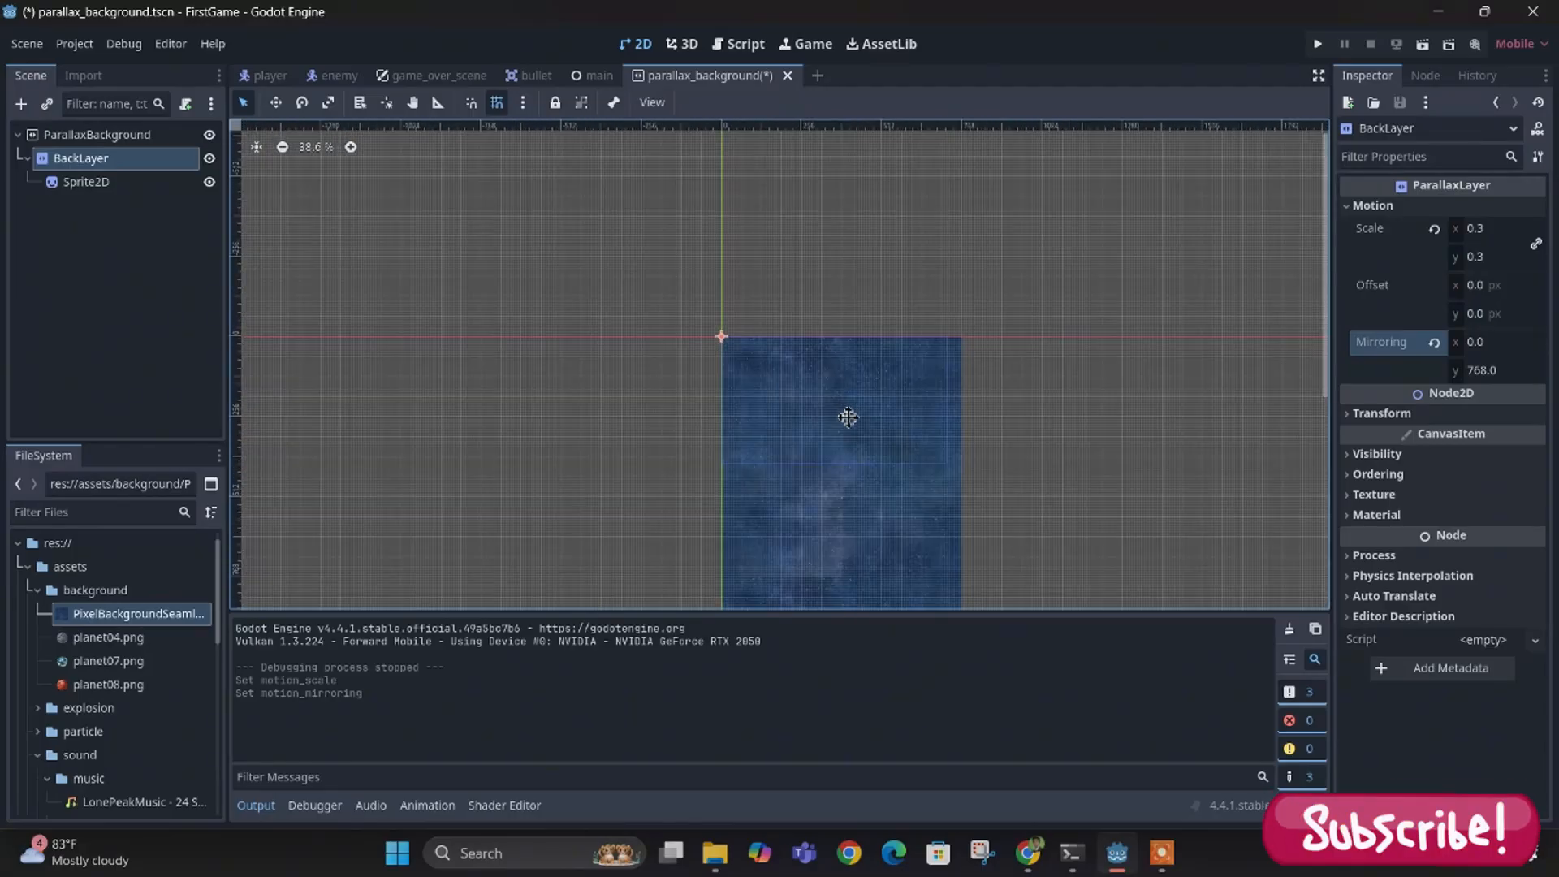
pyautogui.moveTo(845, 418); pyautogui.dragTo(844, 203, button='middle')
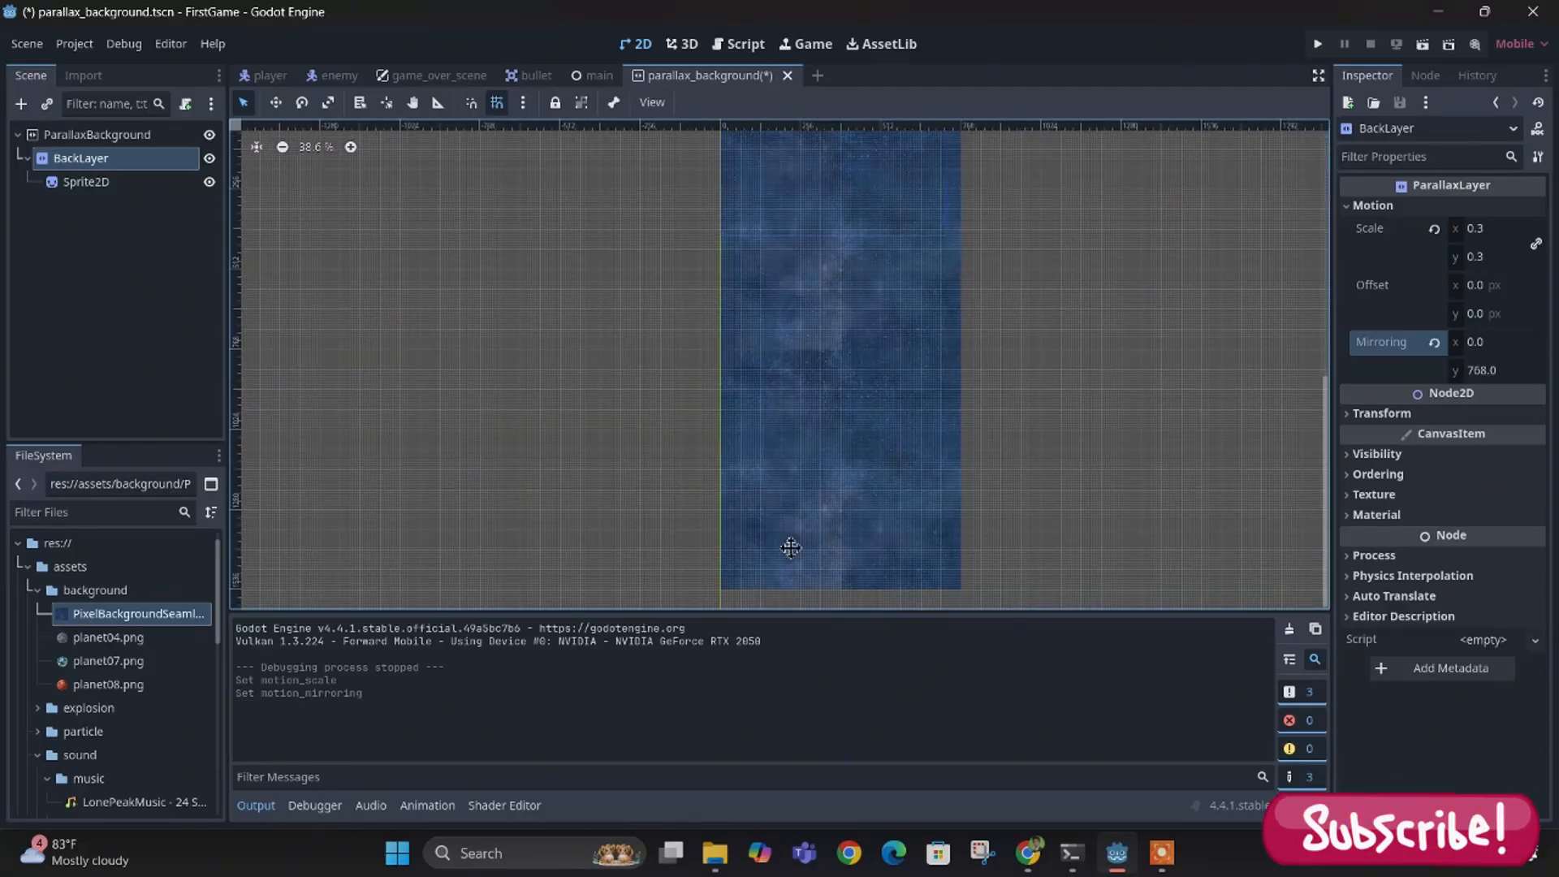
pyautogui.scroll(-2, 829, 298)
pyautogui.scroll(5, 839, 209)
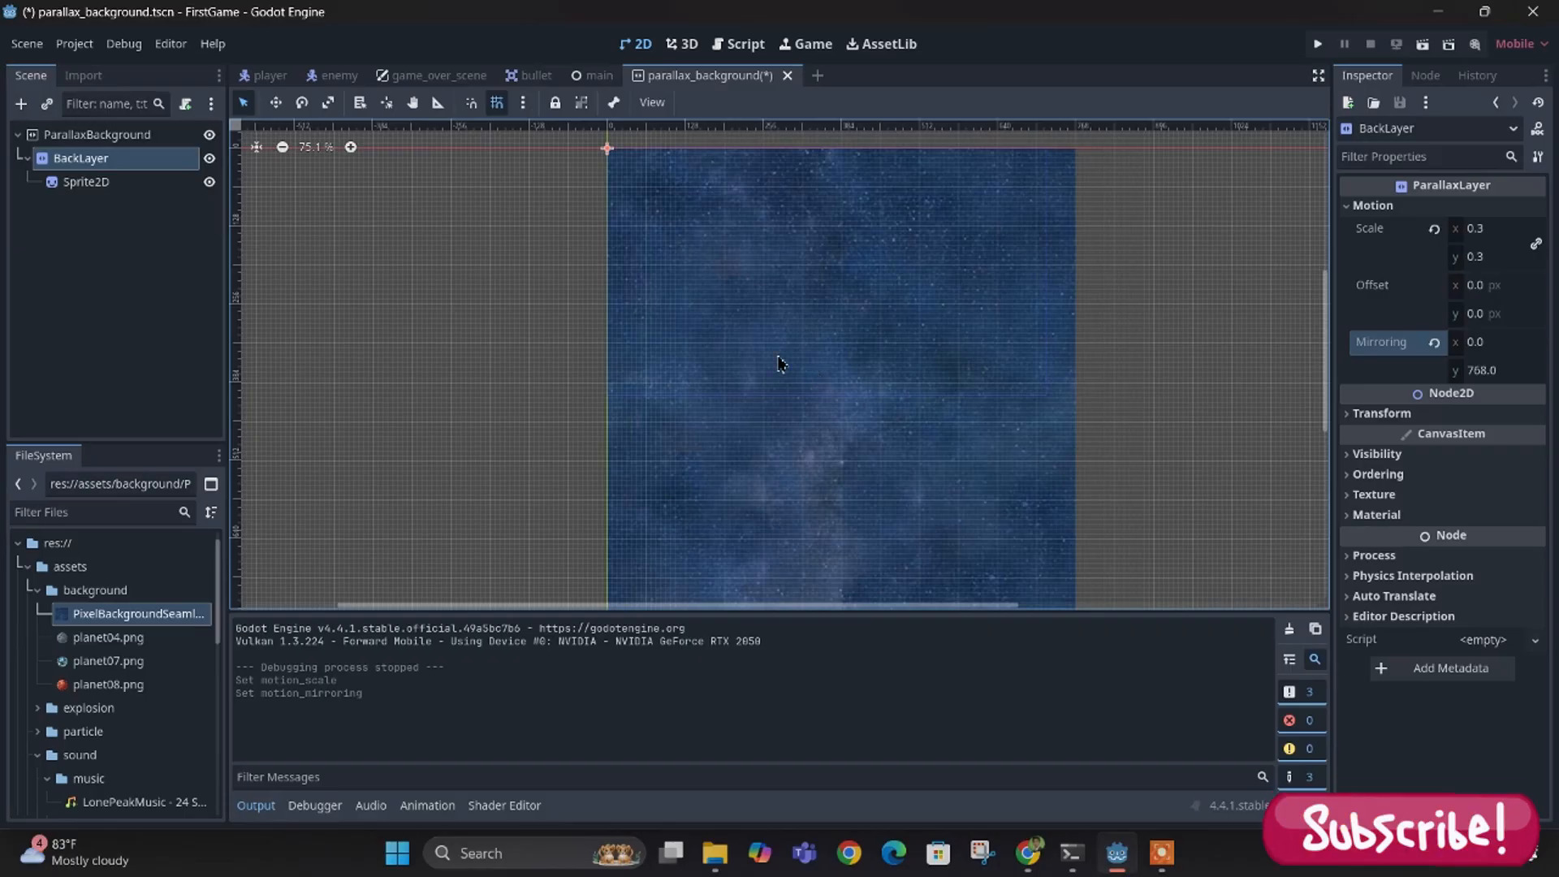
pyautogui.scroll(-1, 791, 211)
pyautogui.scroll(2, 794, 183)
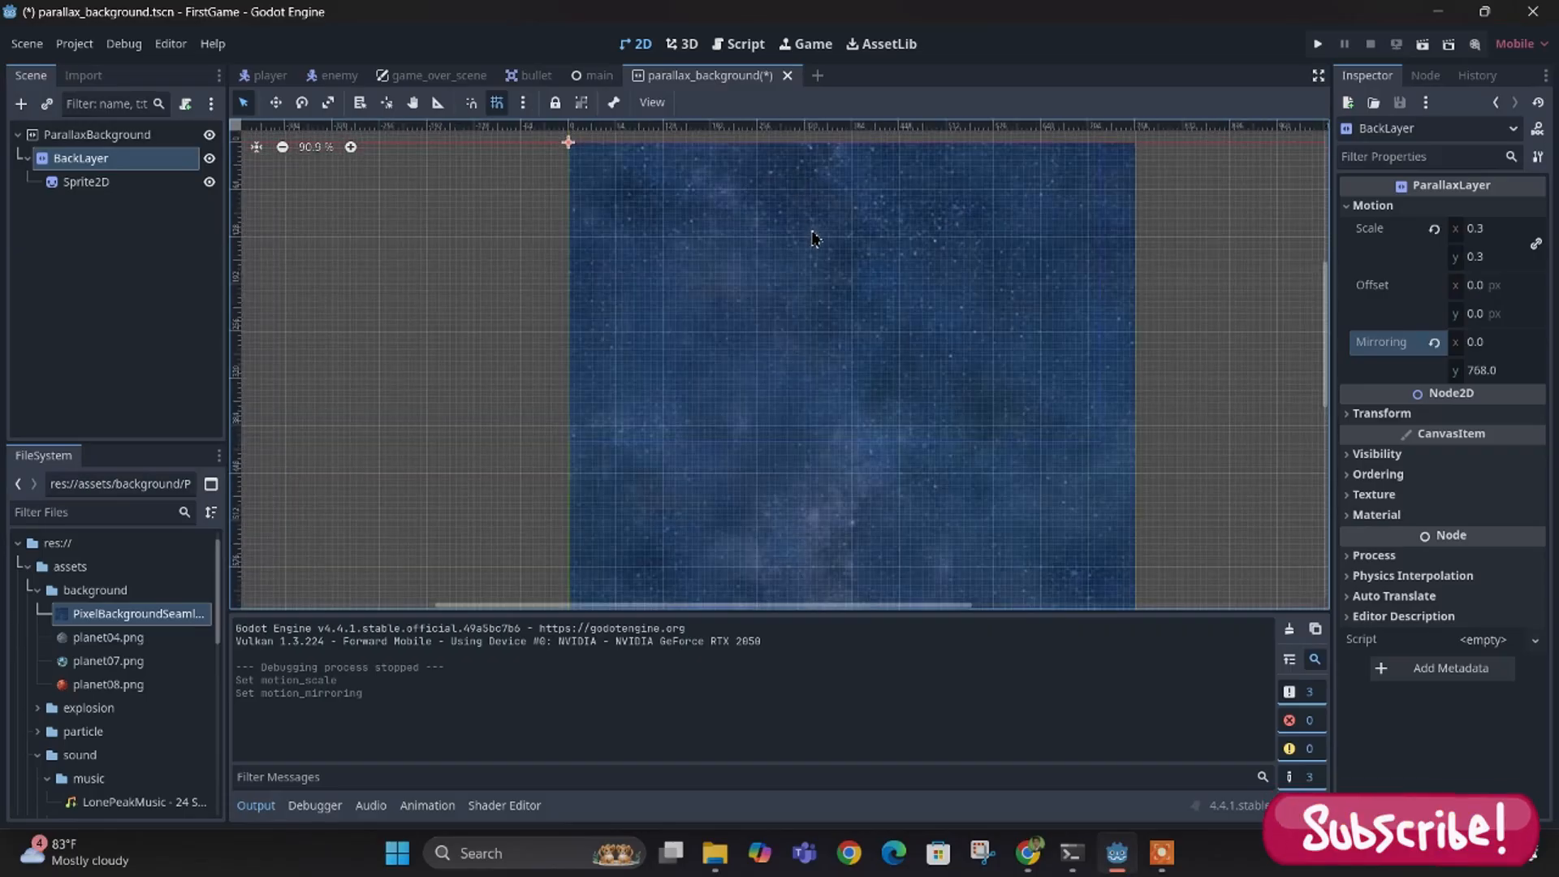
pyautogui.hotkey('ctrl', 's')
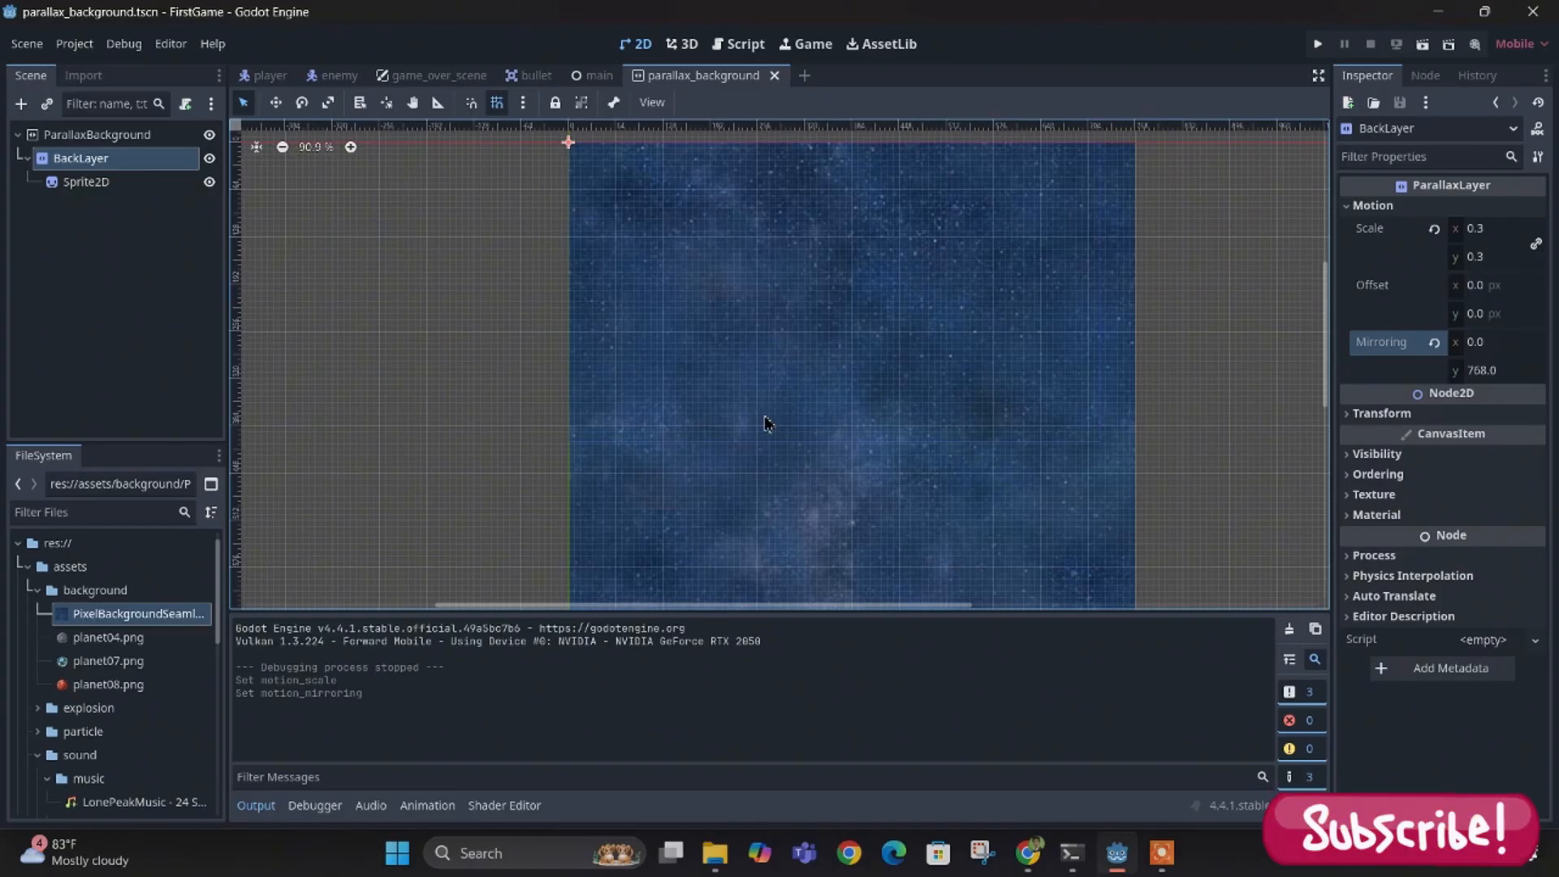
pyautogui.scroll(3, 759, 349)
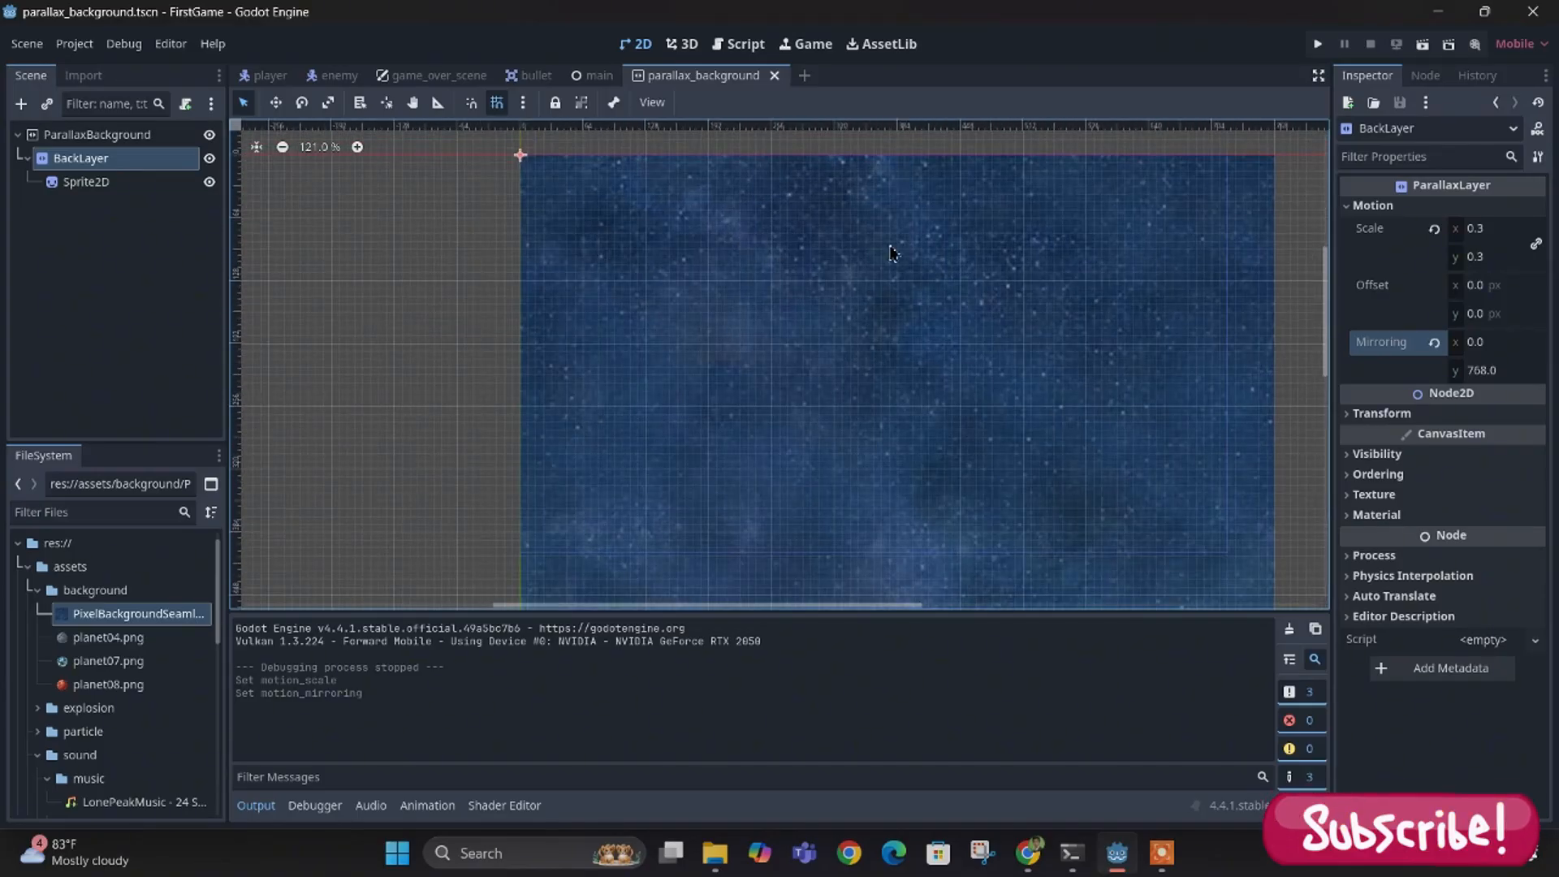
pyautogui.scroll(-5, 743, 276)
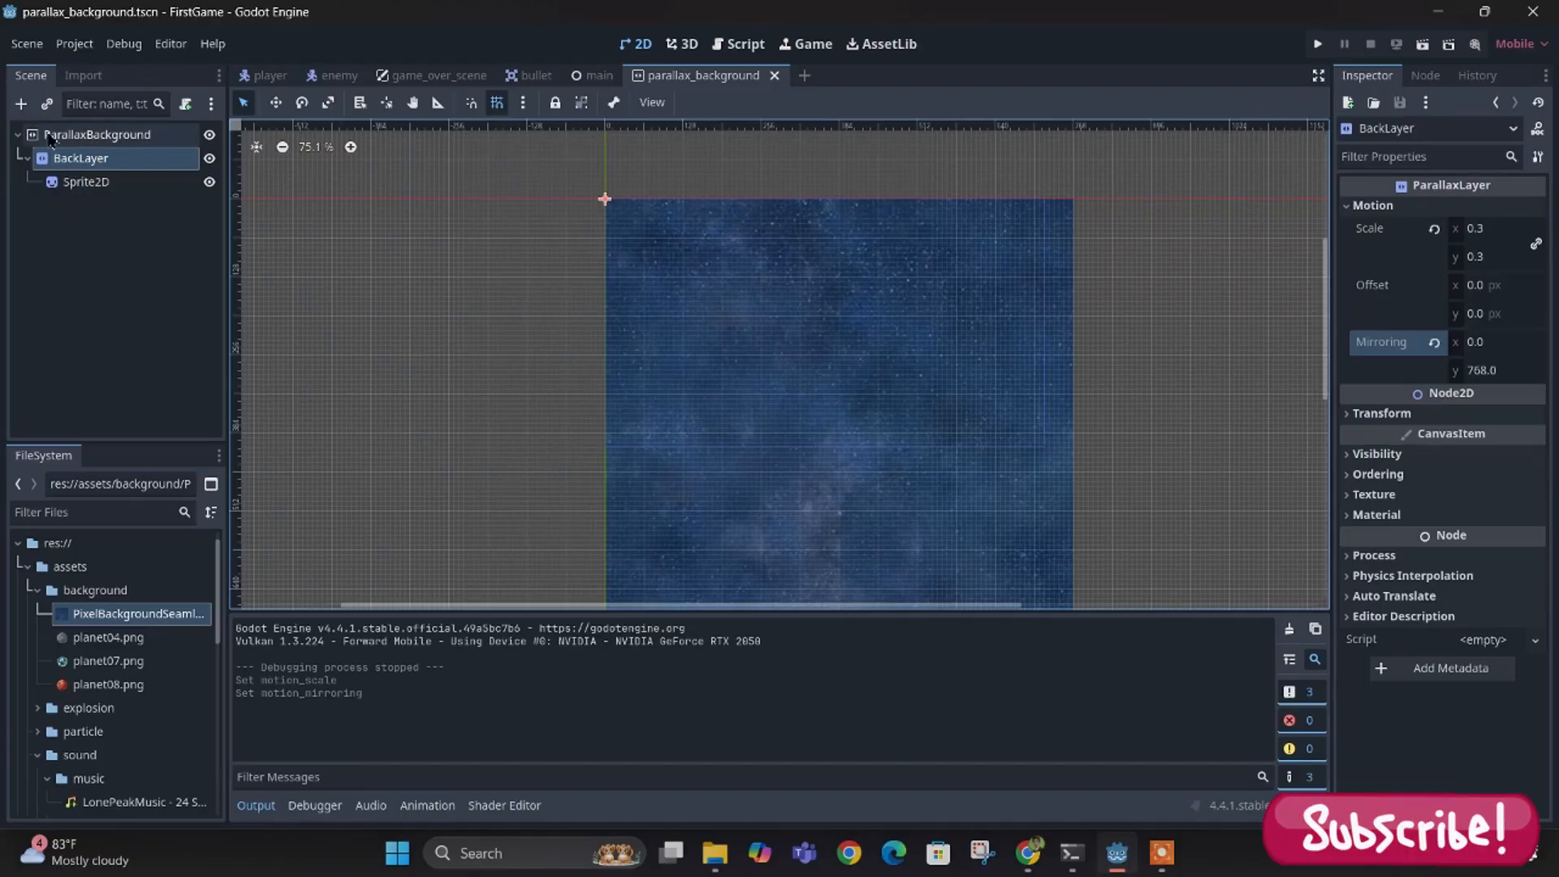
# - Attach a new GDScript named parallax_background.gd, stored in res://scripts with the Node: Default template, to the ParallaxBackground root node
pyautogui.click(104, 138)
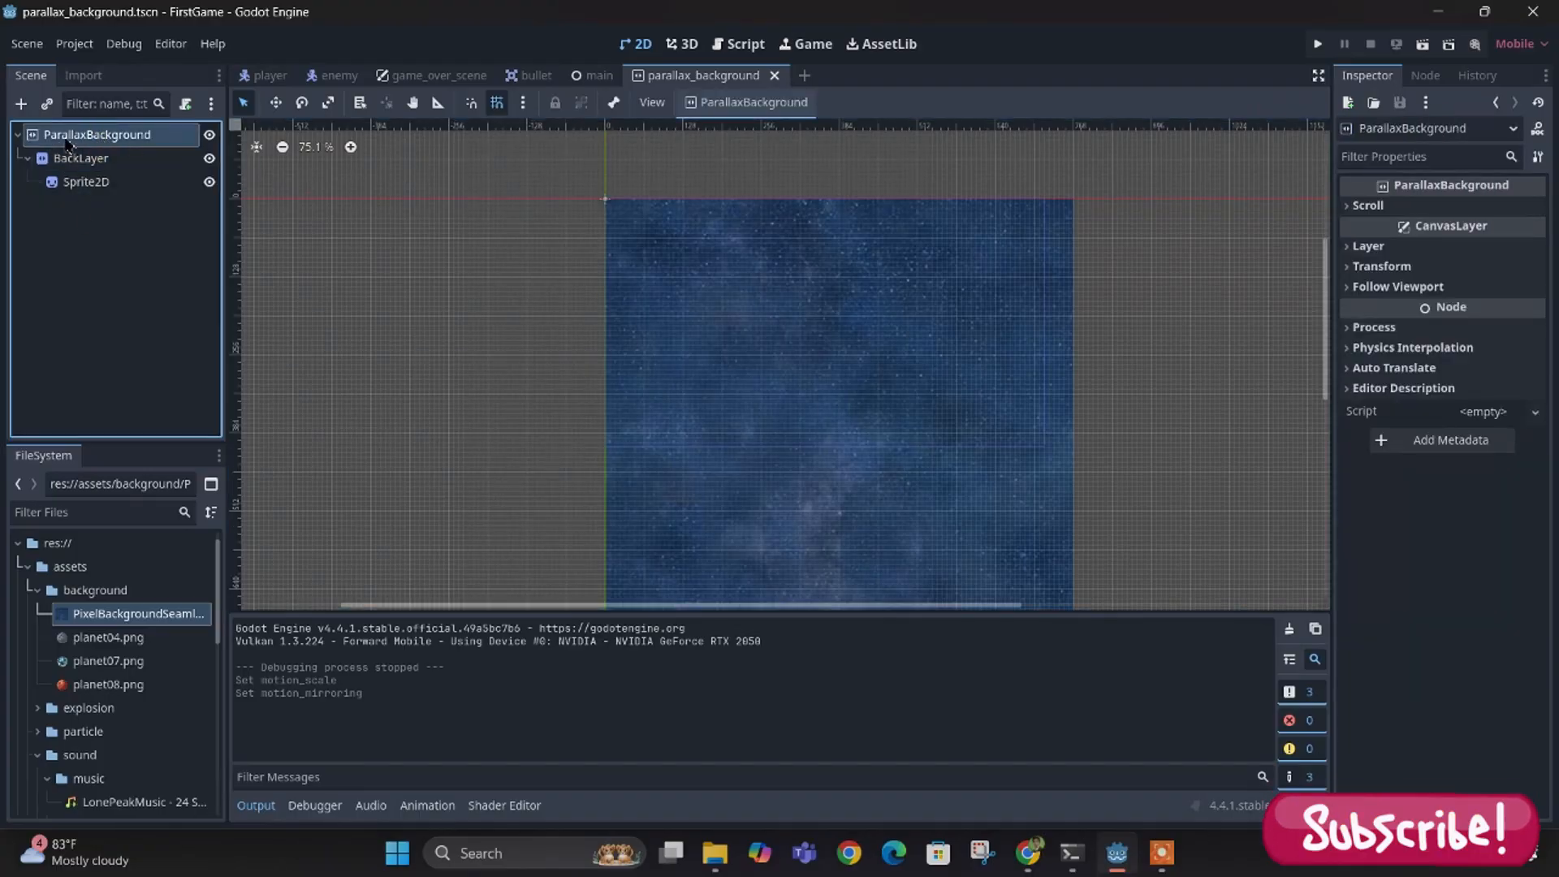
pyautogui.click(186, 104)
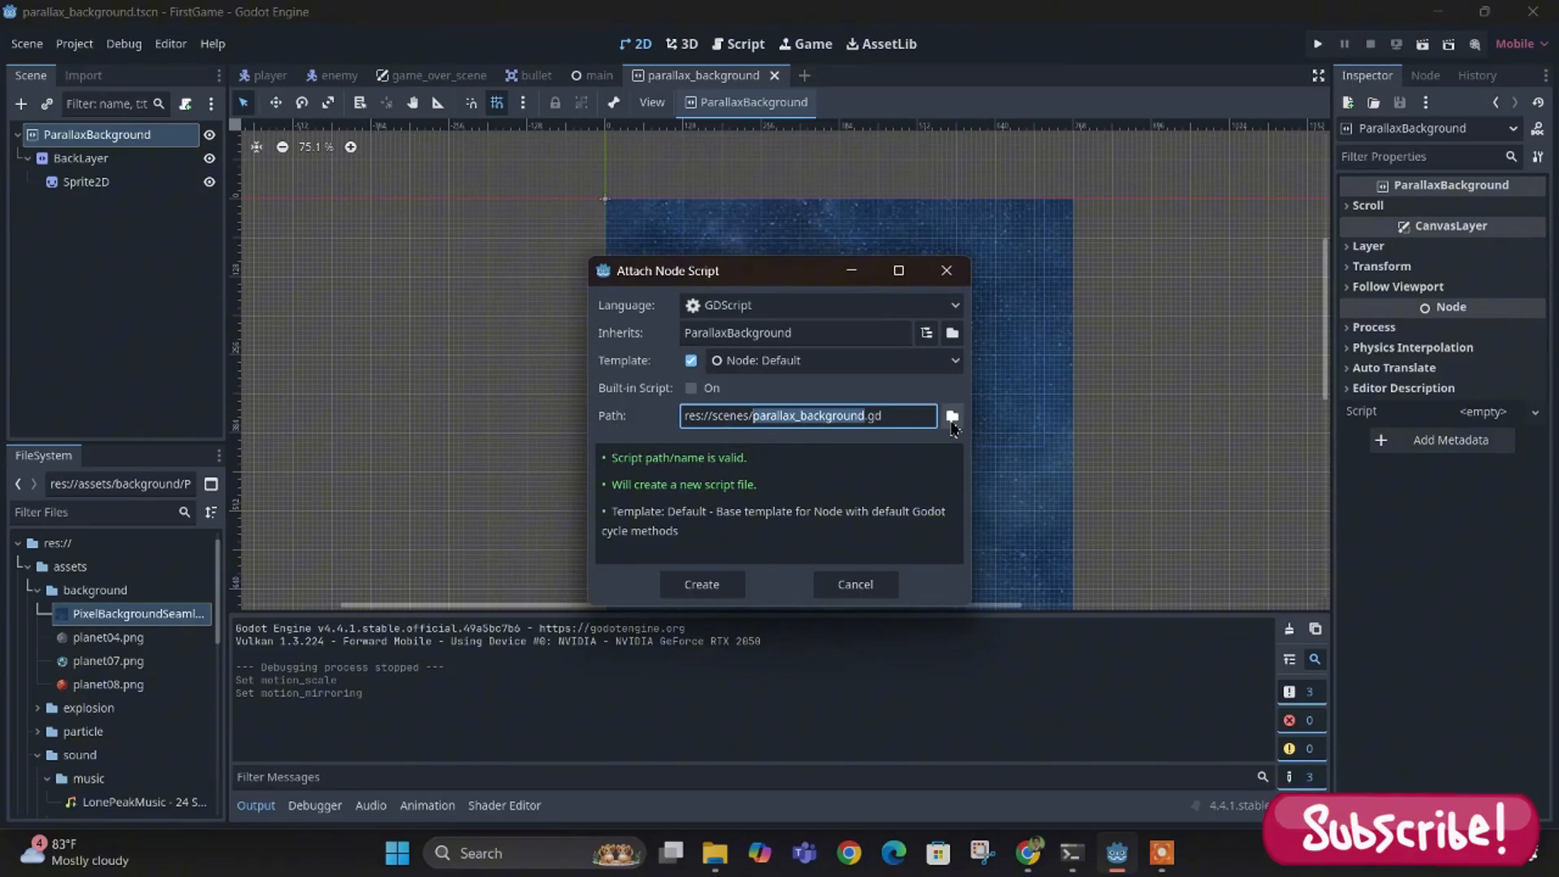
pyautogui.click(953, 417)
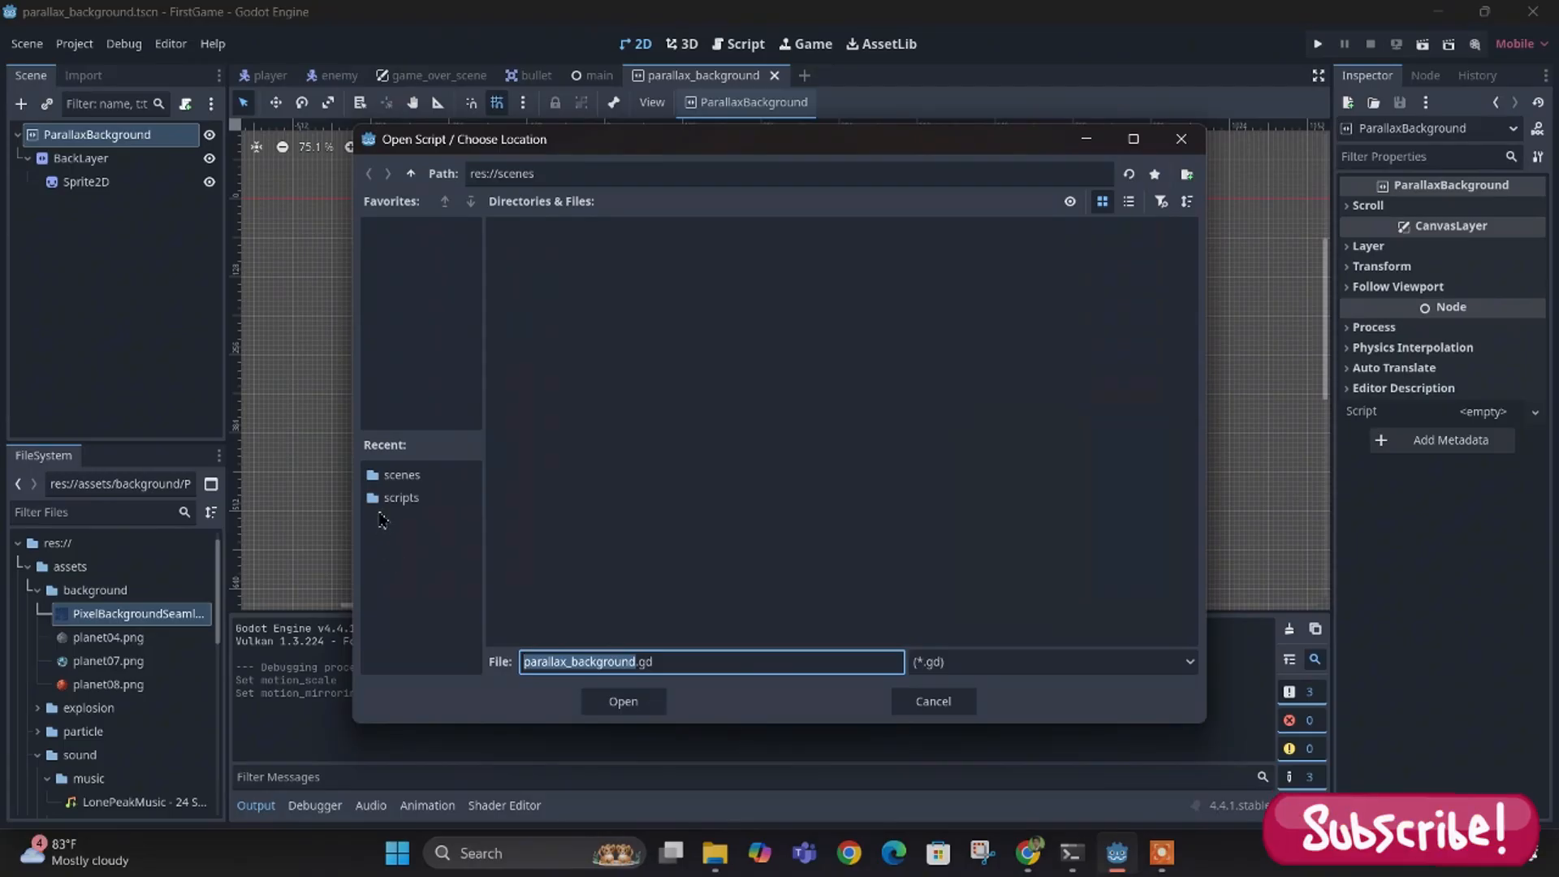
pyautogui.click(397, 499)
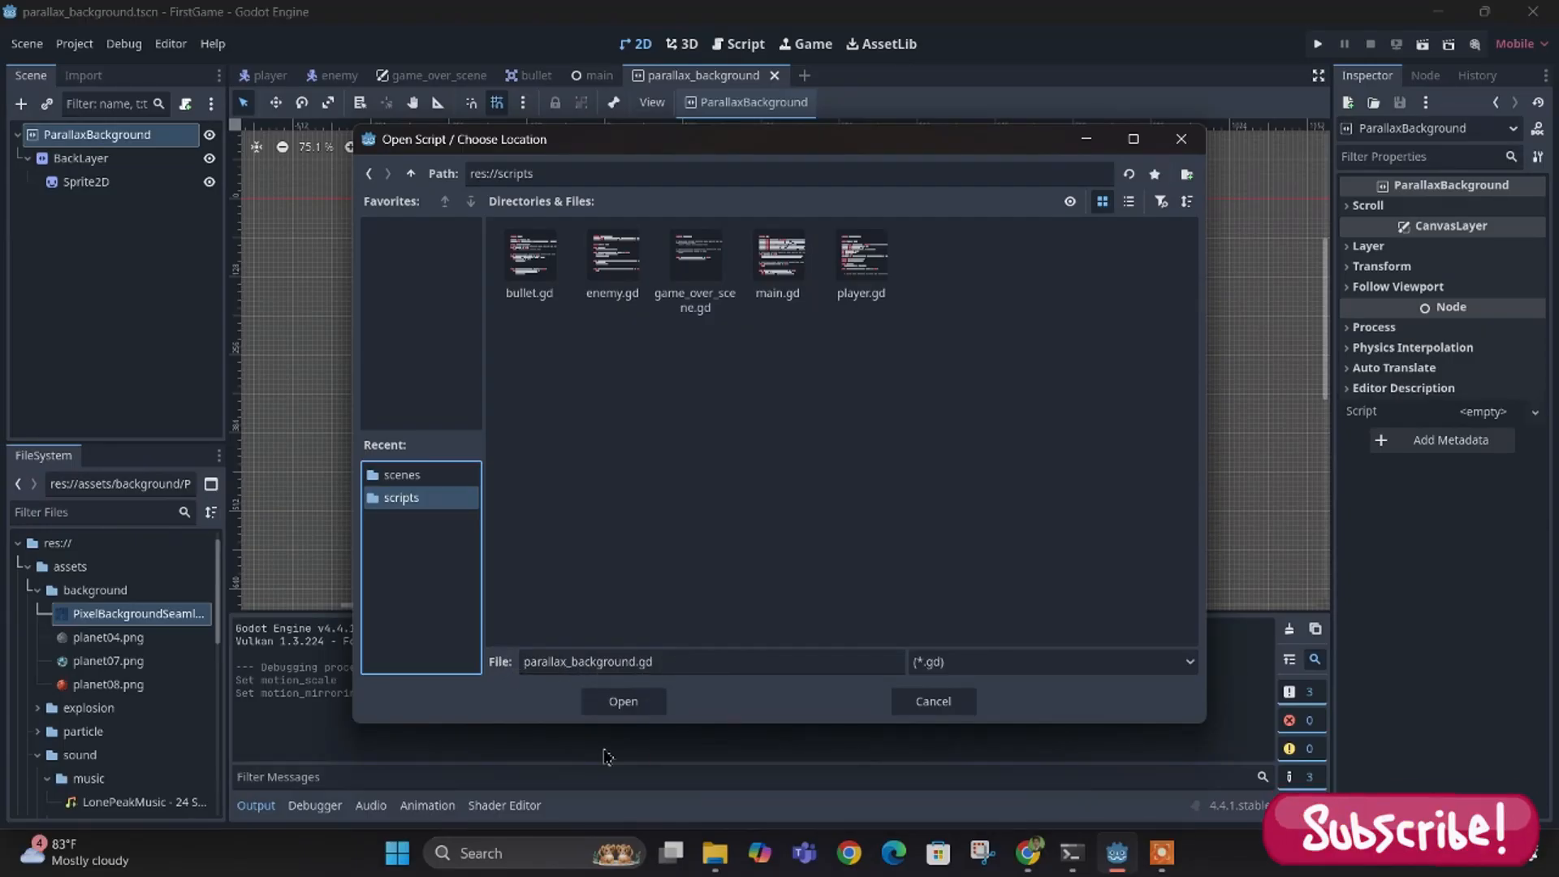
pyautogui.click(624, 703)
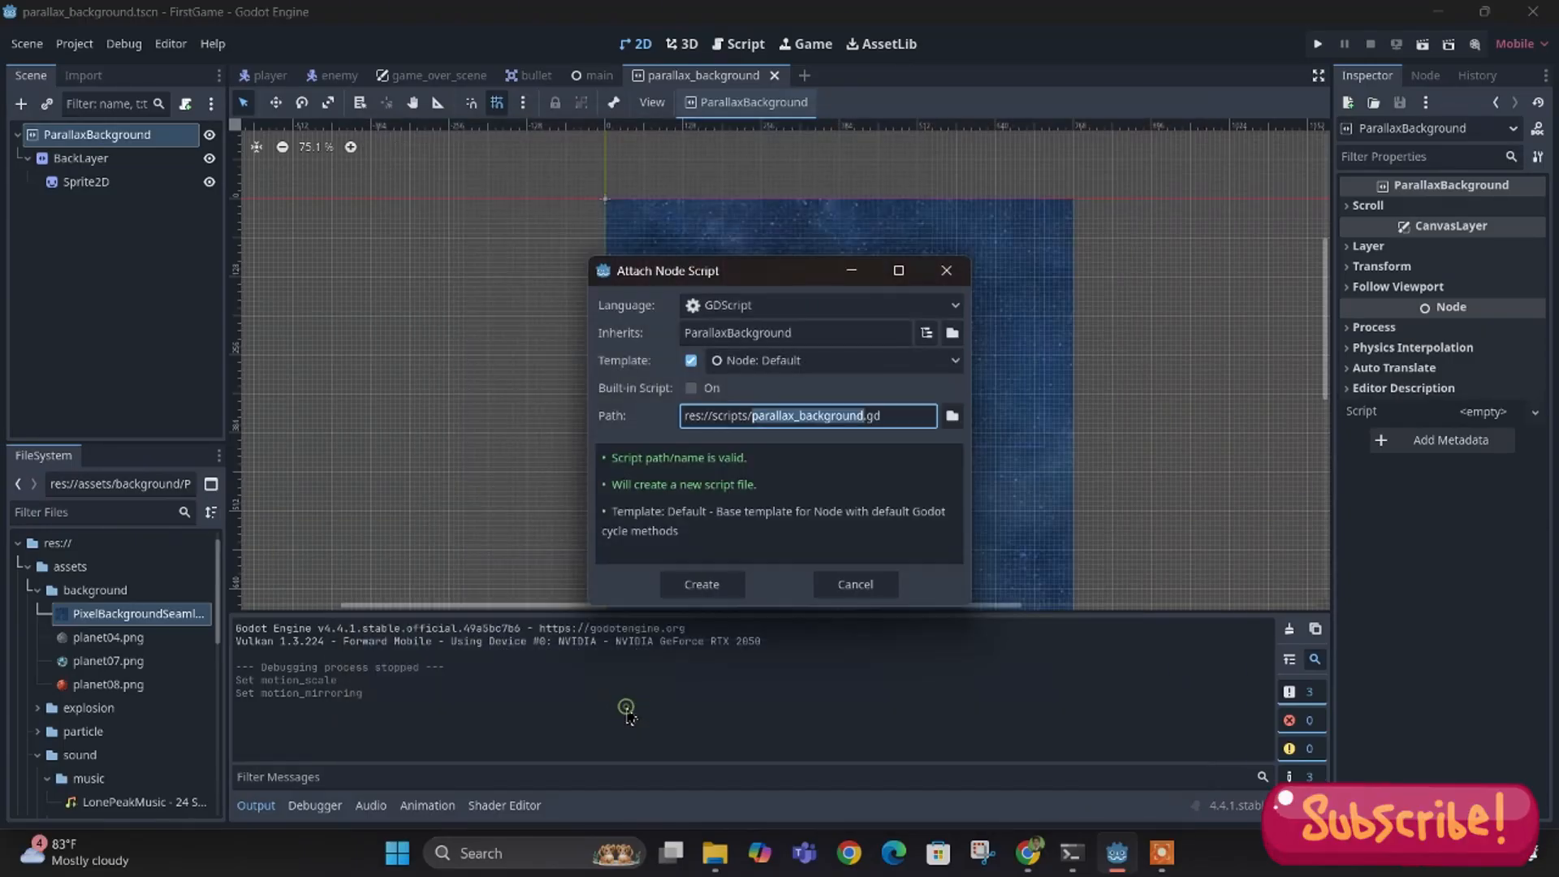
pyautogui.click(714, 588)
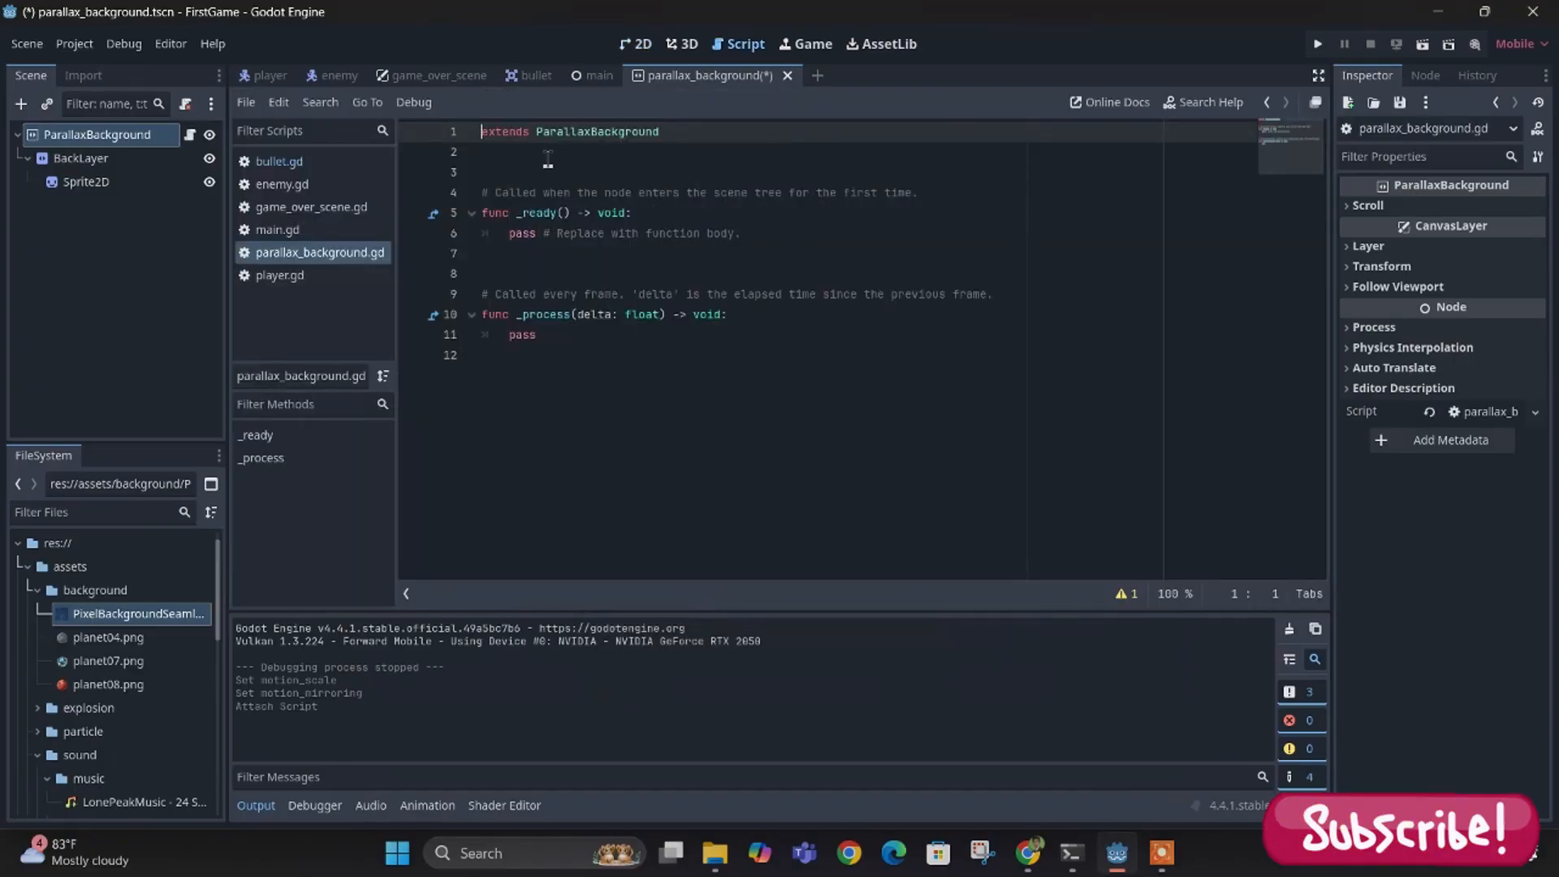
# - Declare an exported float variable named scrollspeet with the value 100 between the extends line and the _ready function
pyautogui.click(591, 170)
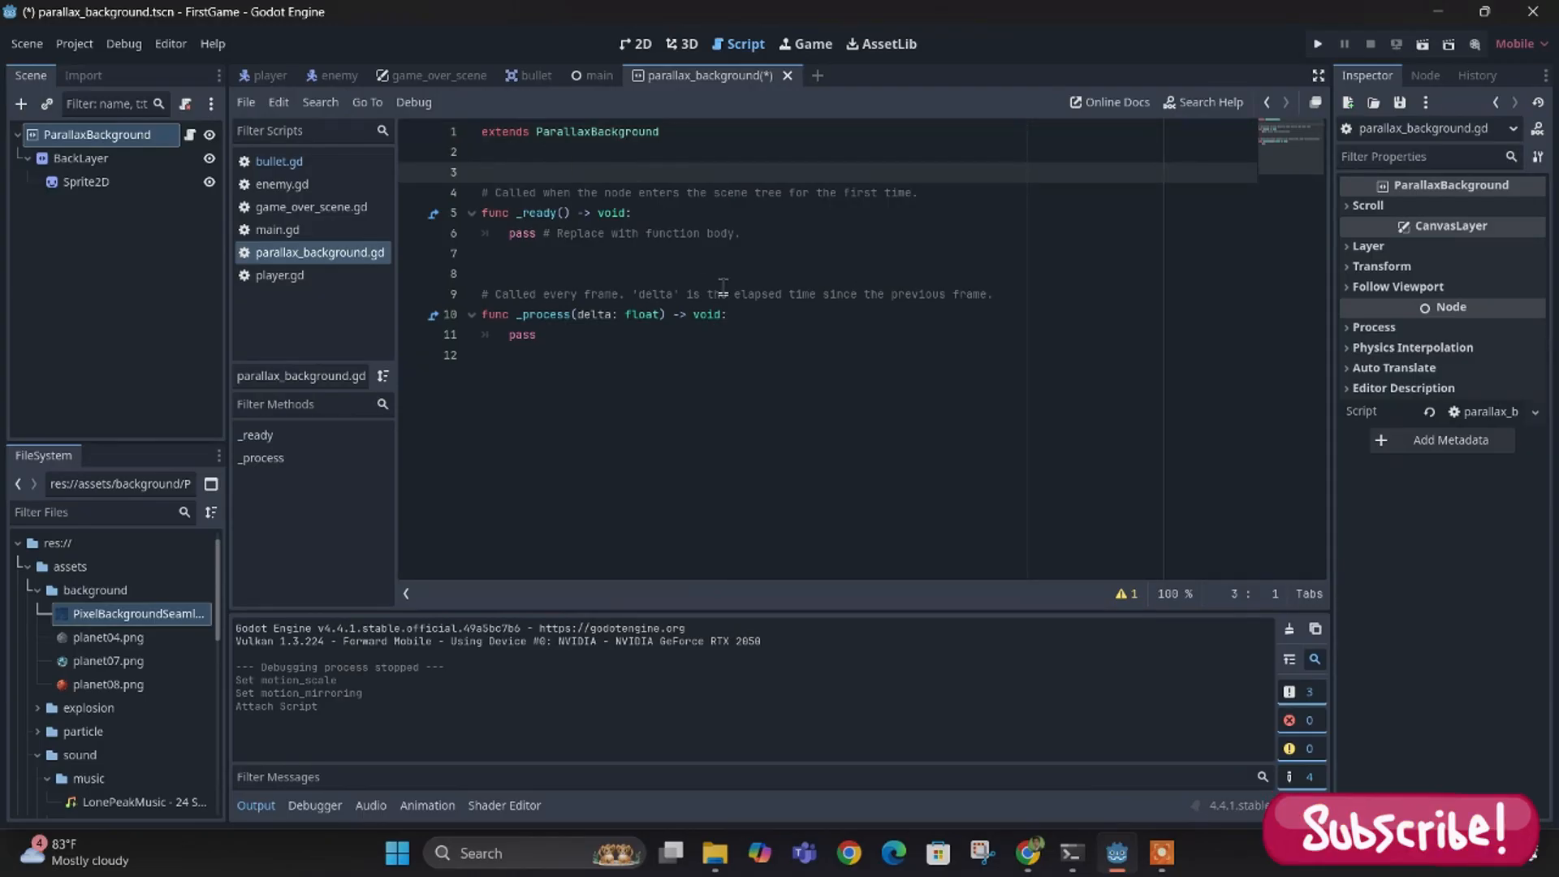
pyautogui.click(607, 154)
pyautogui.press('Return')
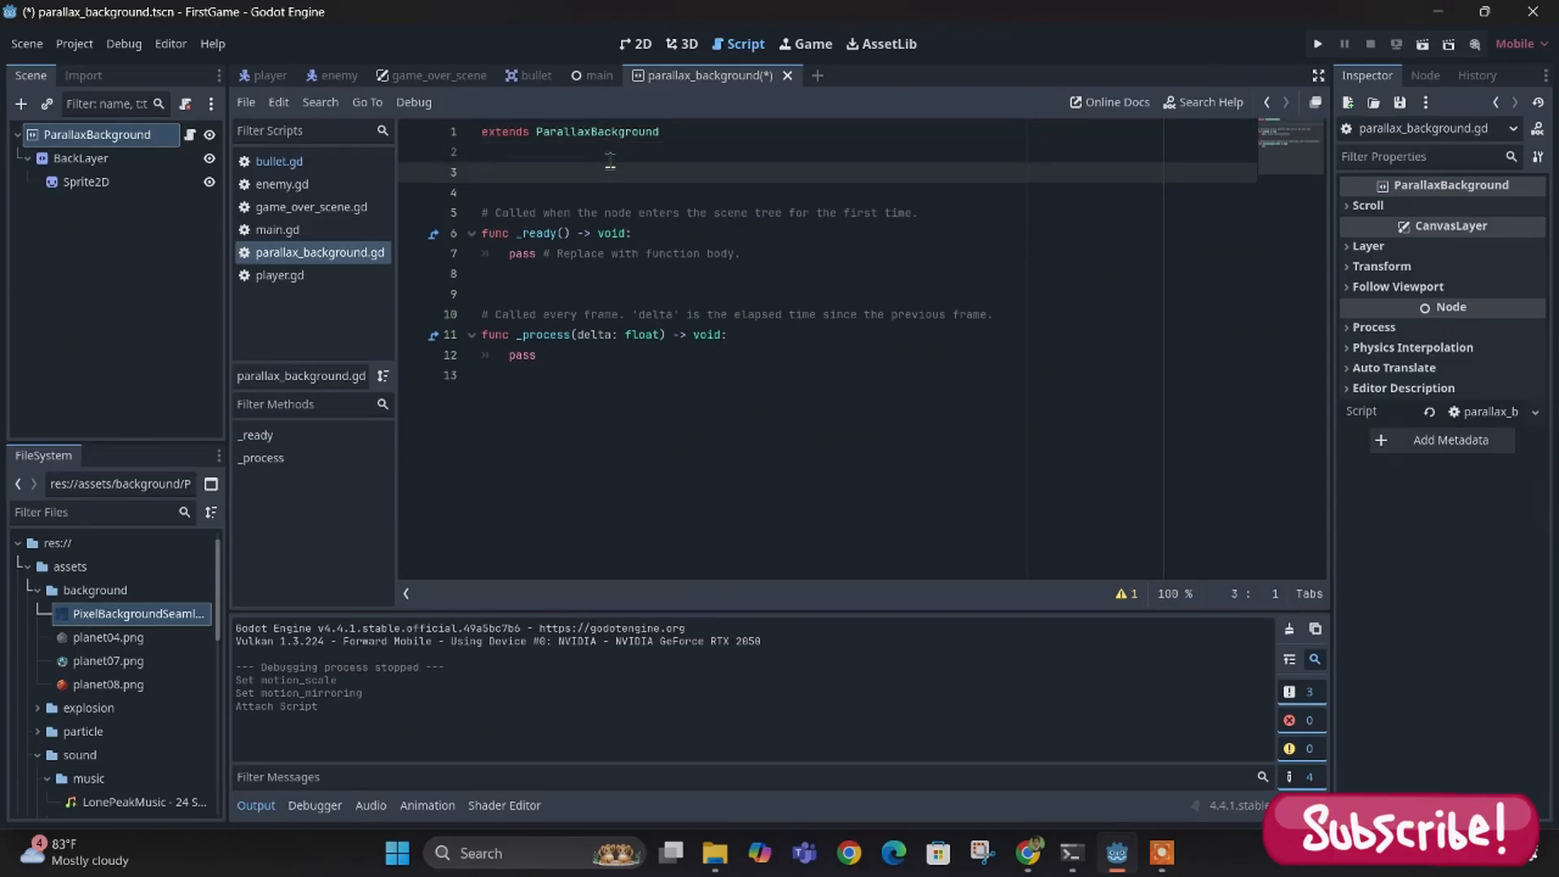
pyautogui.write('@')
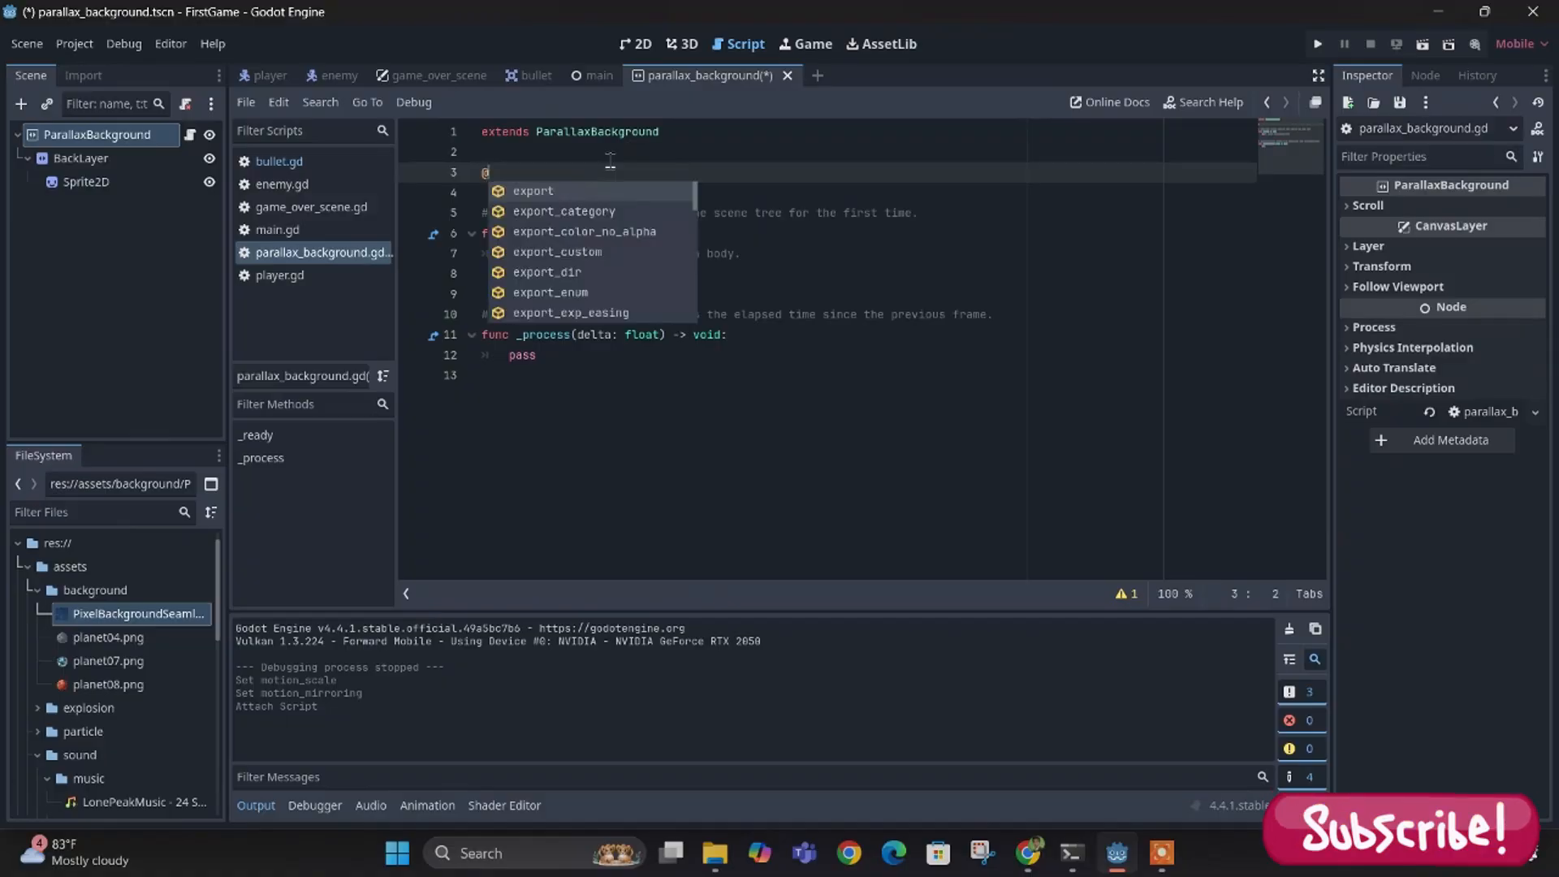
pyautogui.write('ex')
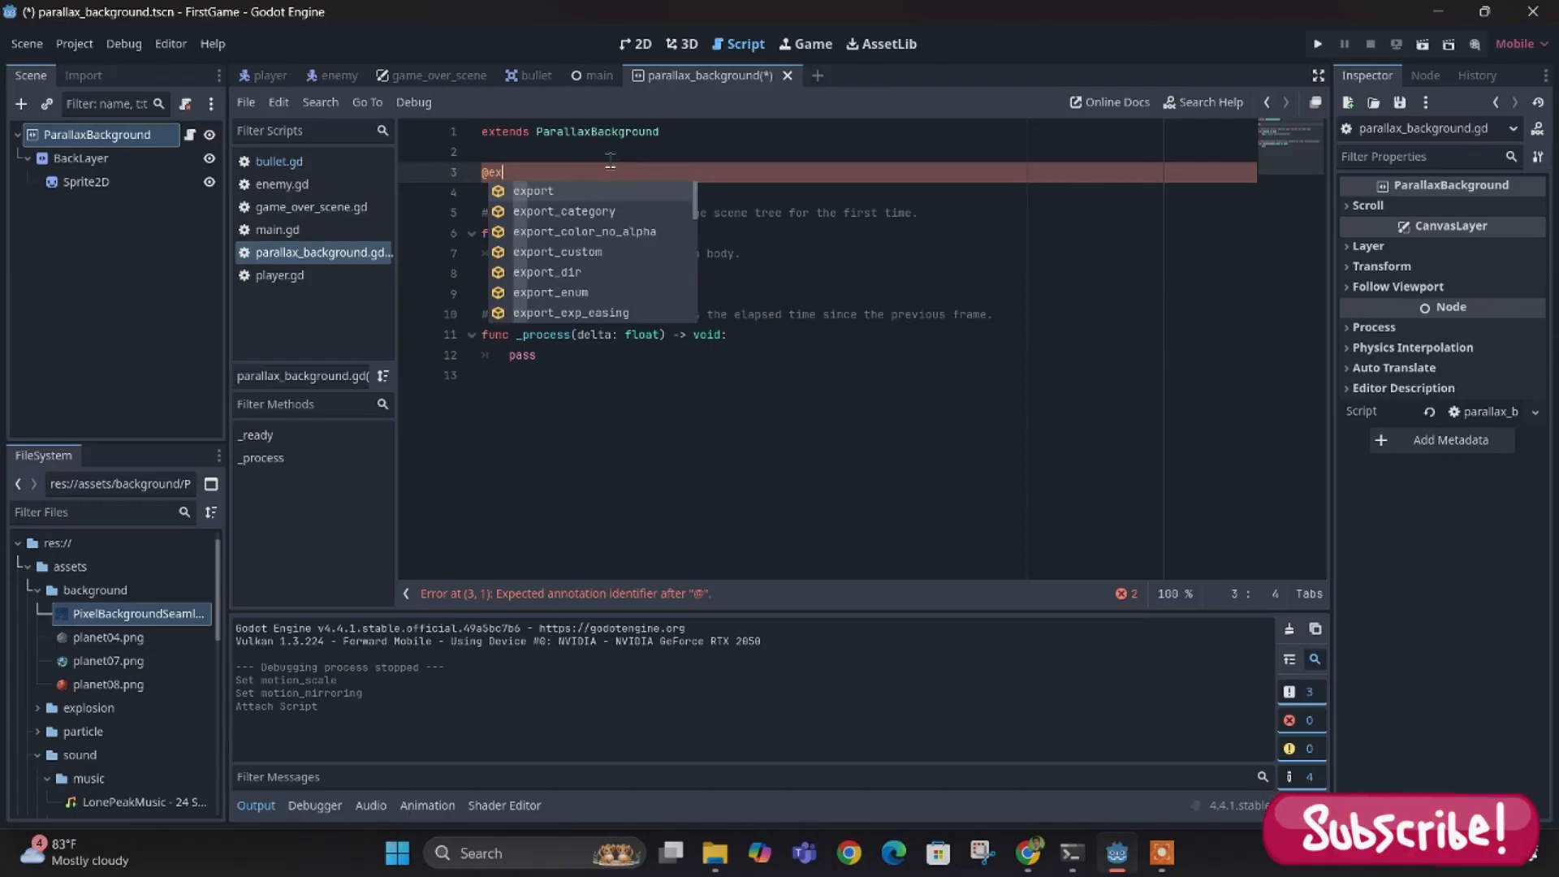
pyautogui.write('port var ')
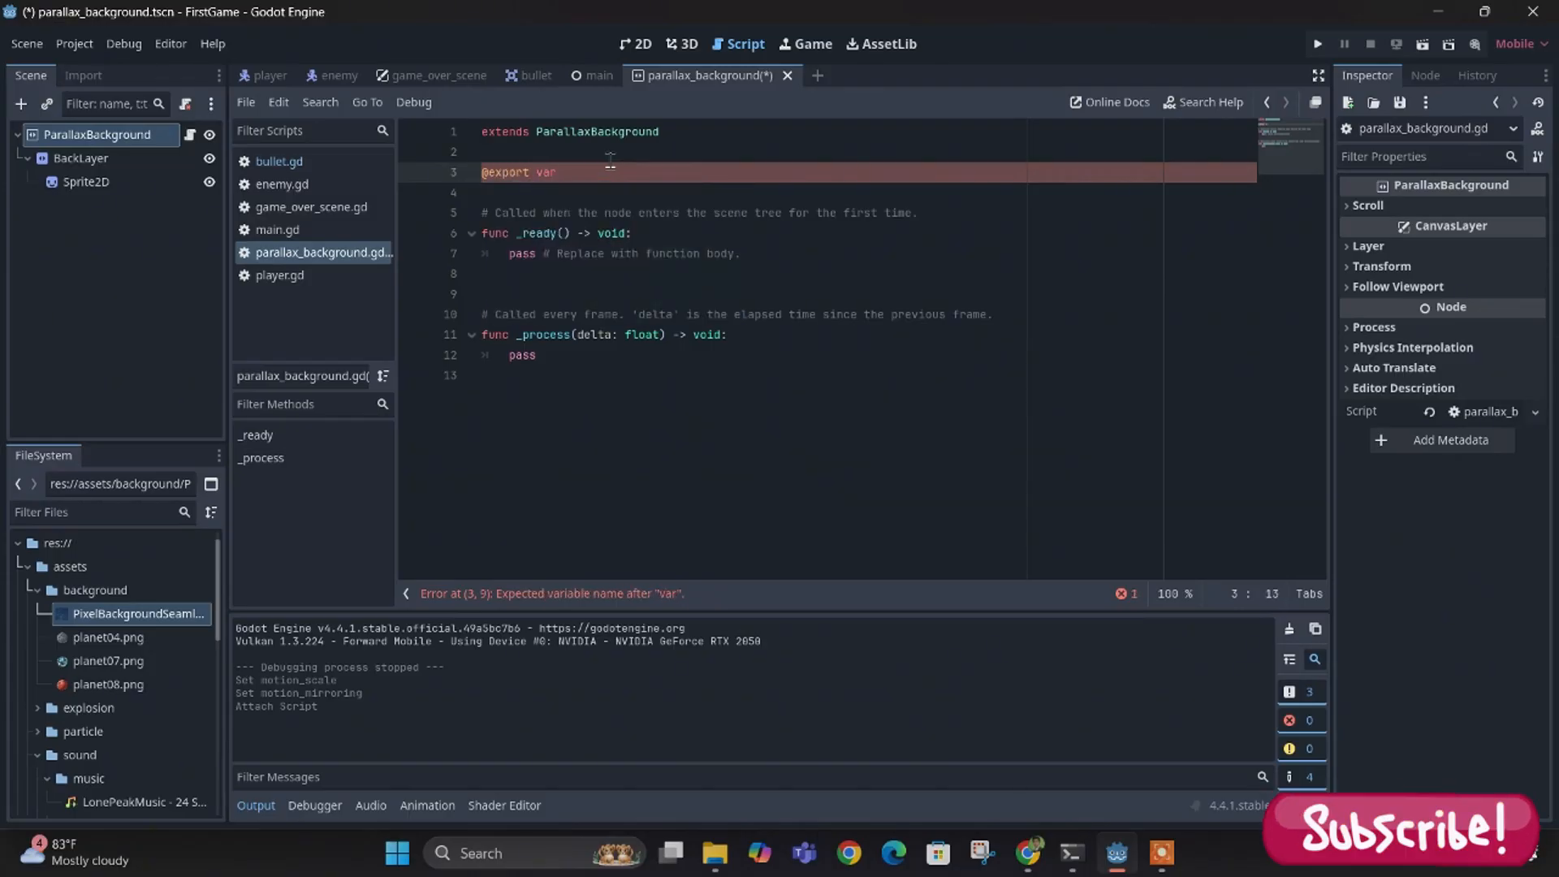
pyautogui.write('scrollSpeet ')
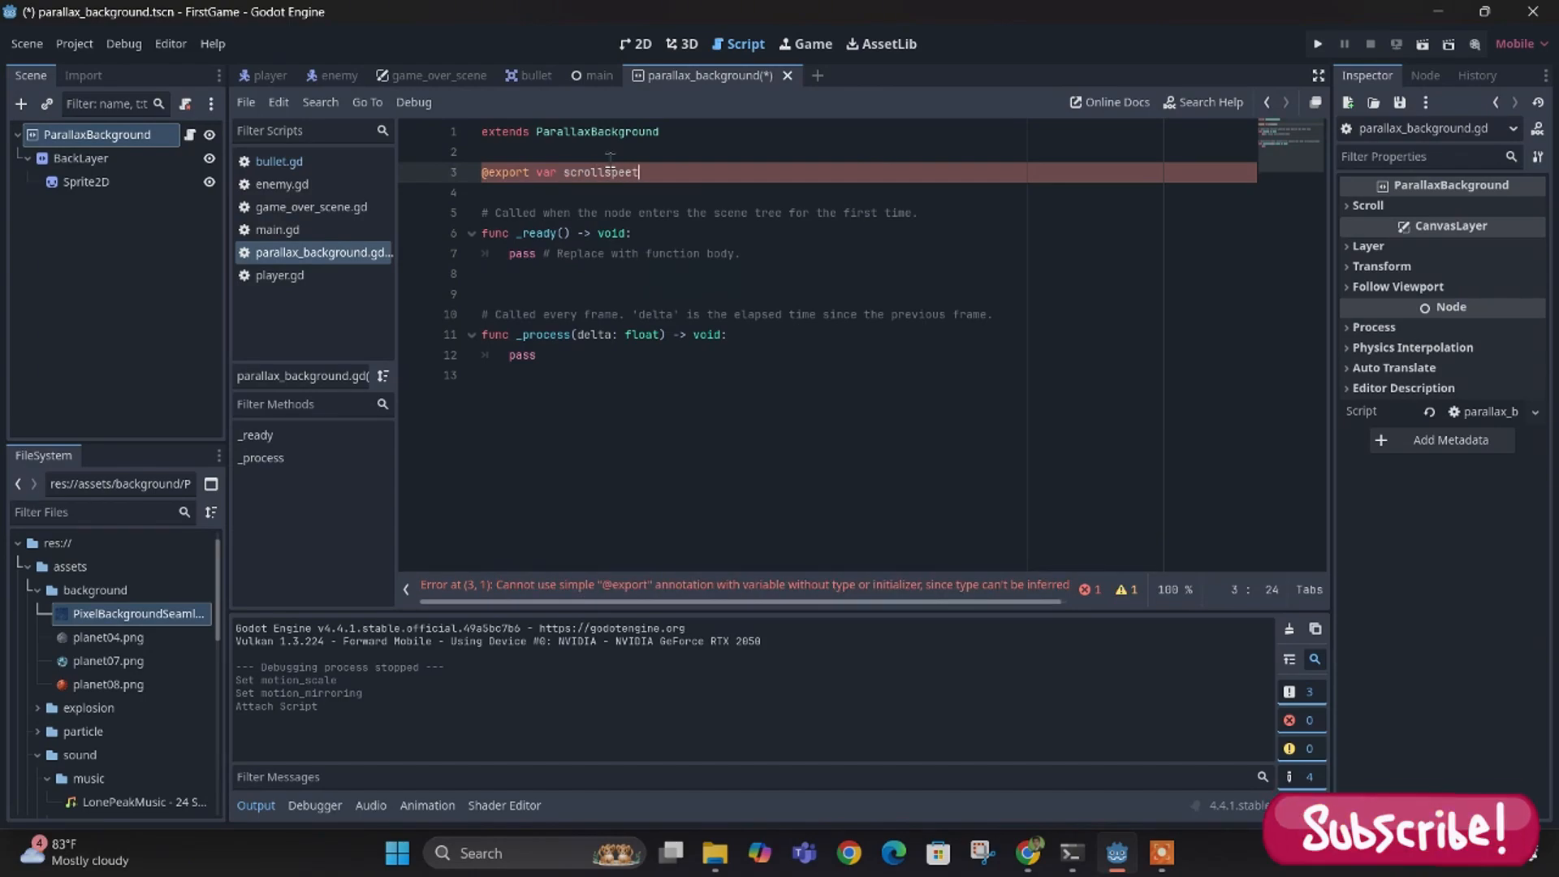
pyautogui.write(': float = ')
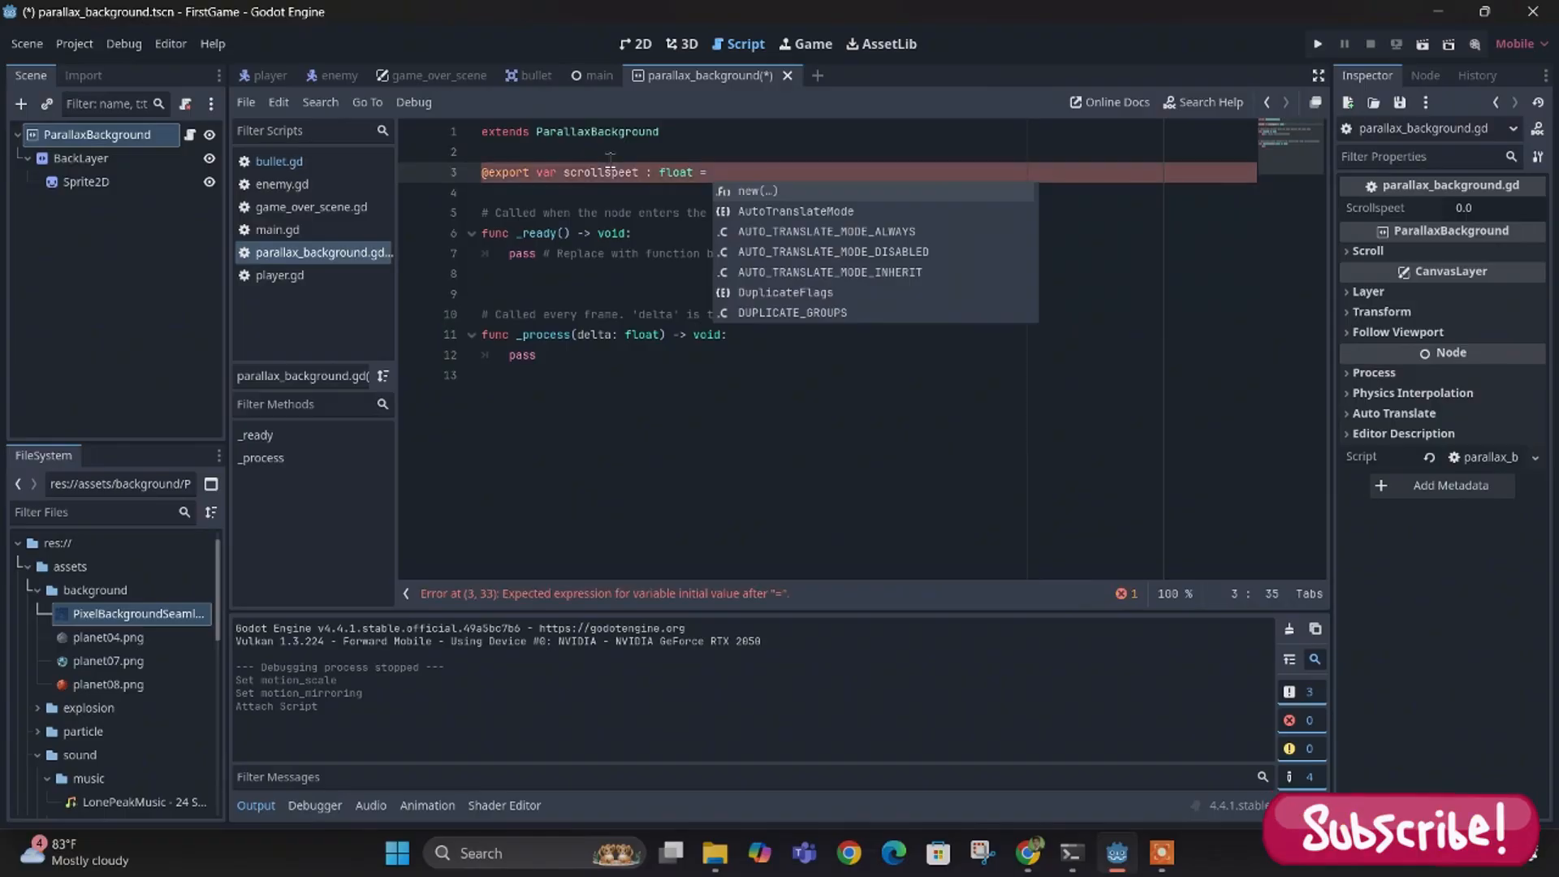
pyautogui.write('100')
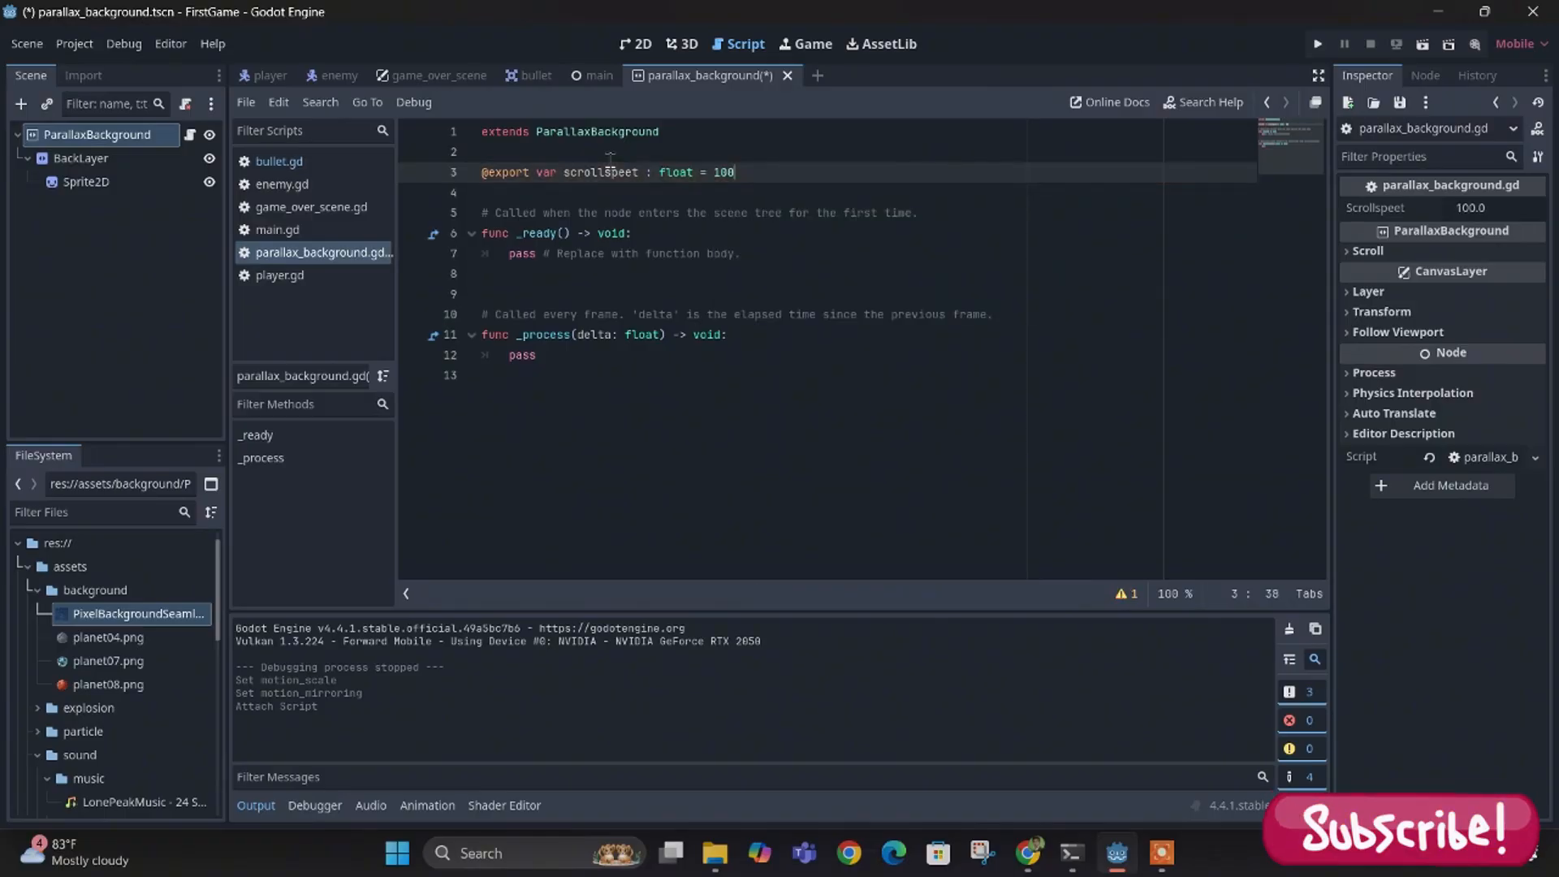
# - Correct the exported variable's misspelled name to scrollspeed
pyautogui.moveTo(537, 187); pyautogui.dragTo(484, 187)
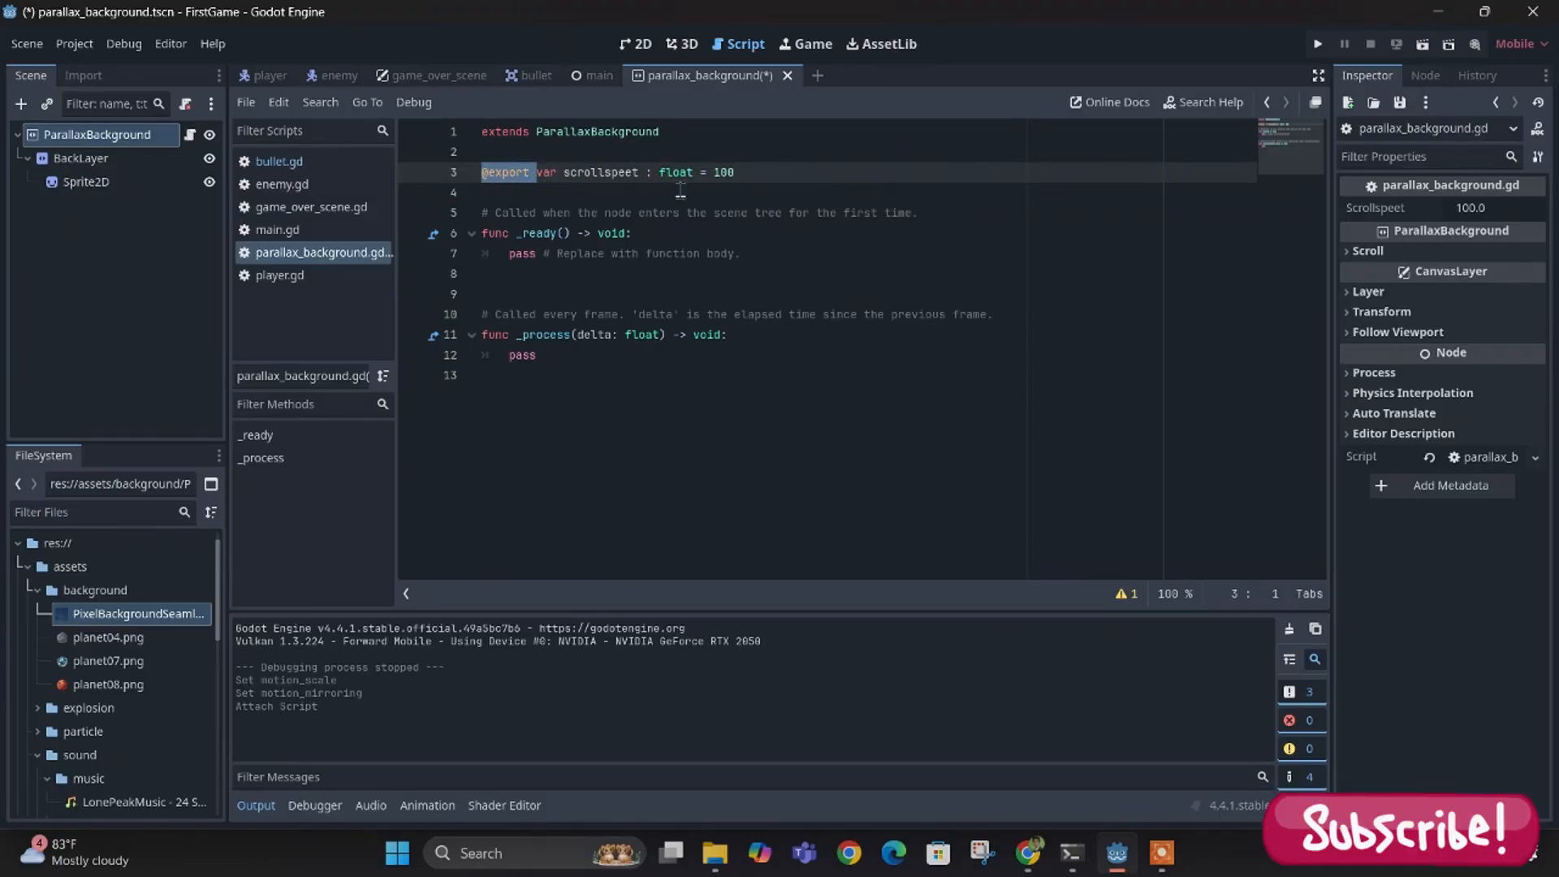
pyautogui.click(795, 186)
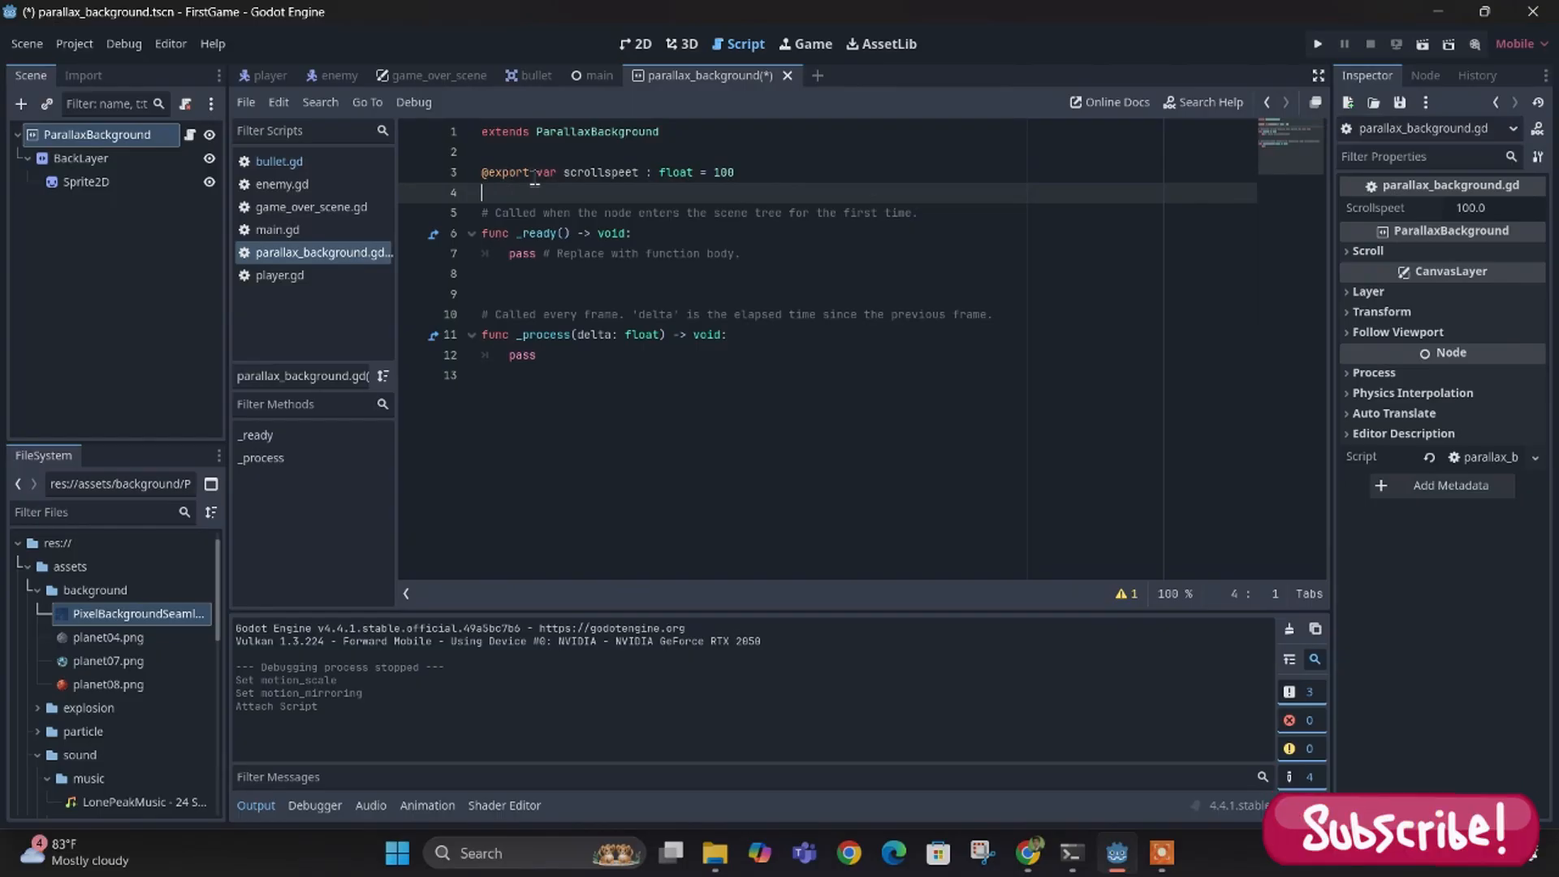
pyautogui.click(719, 234)
pyautogui.click(616, 172)
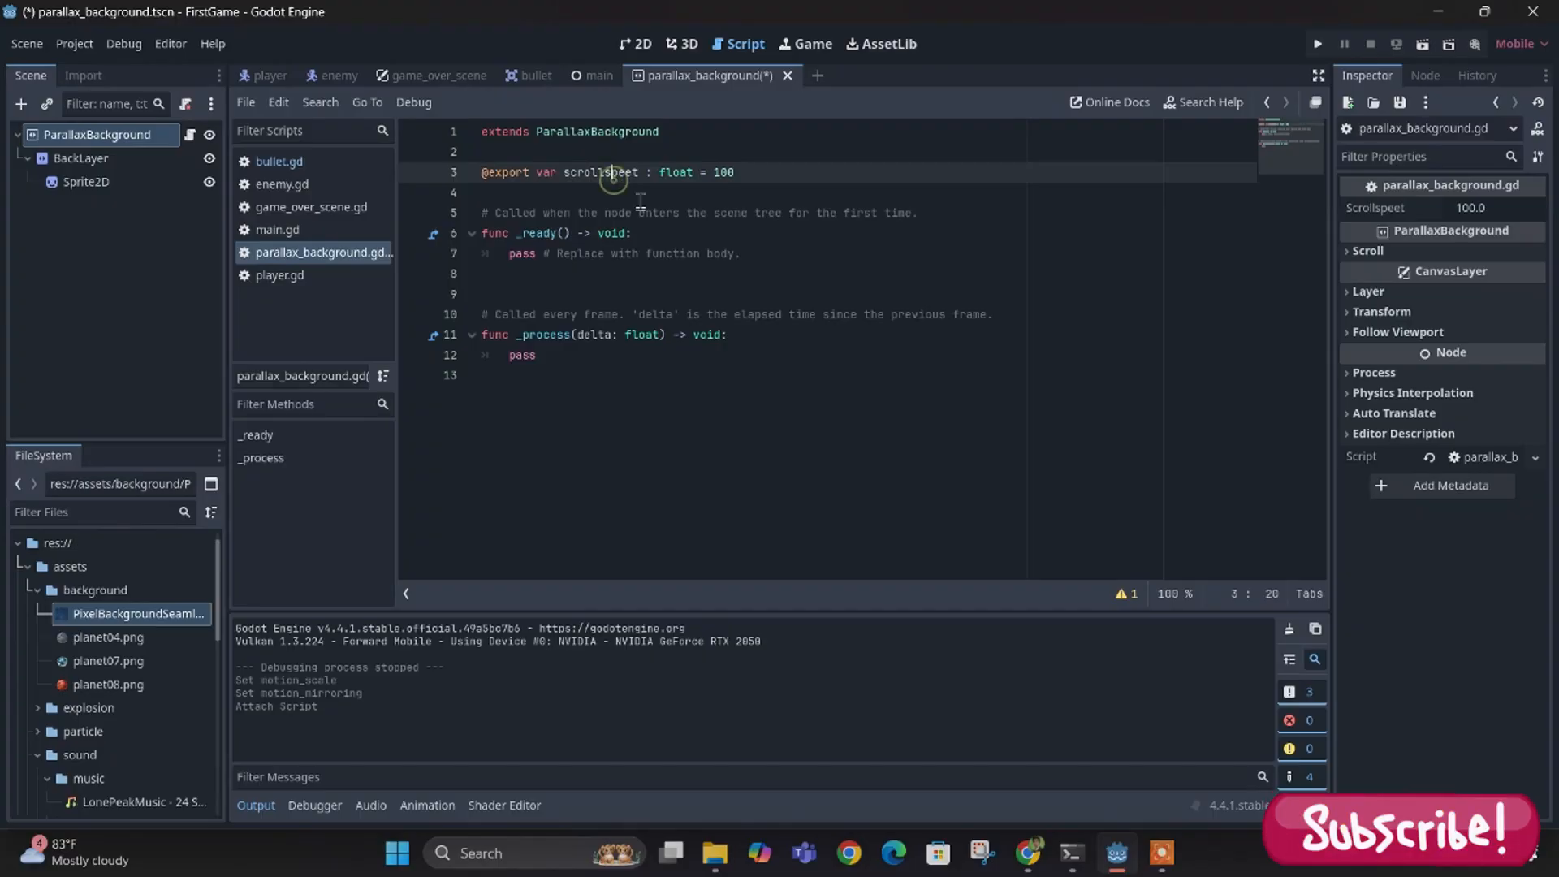
pyautogui.click(783, 172)
pyautogui.click(638, 172)
pyautogui.press('BackSpace')
pyautogui.write('d')
pyautogui.click(837, 257)
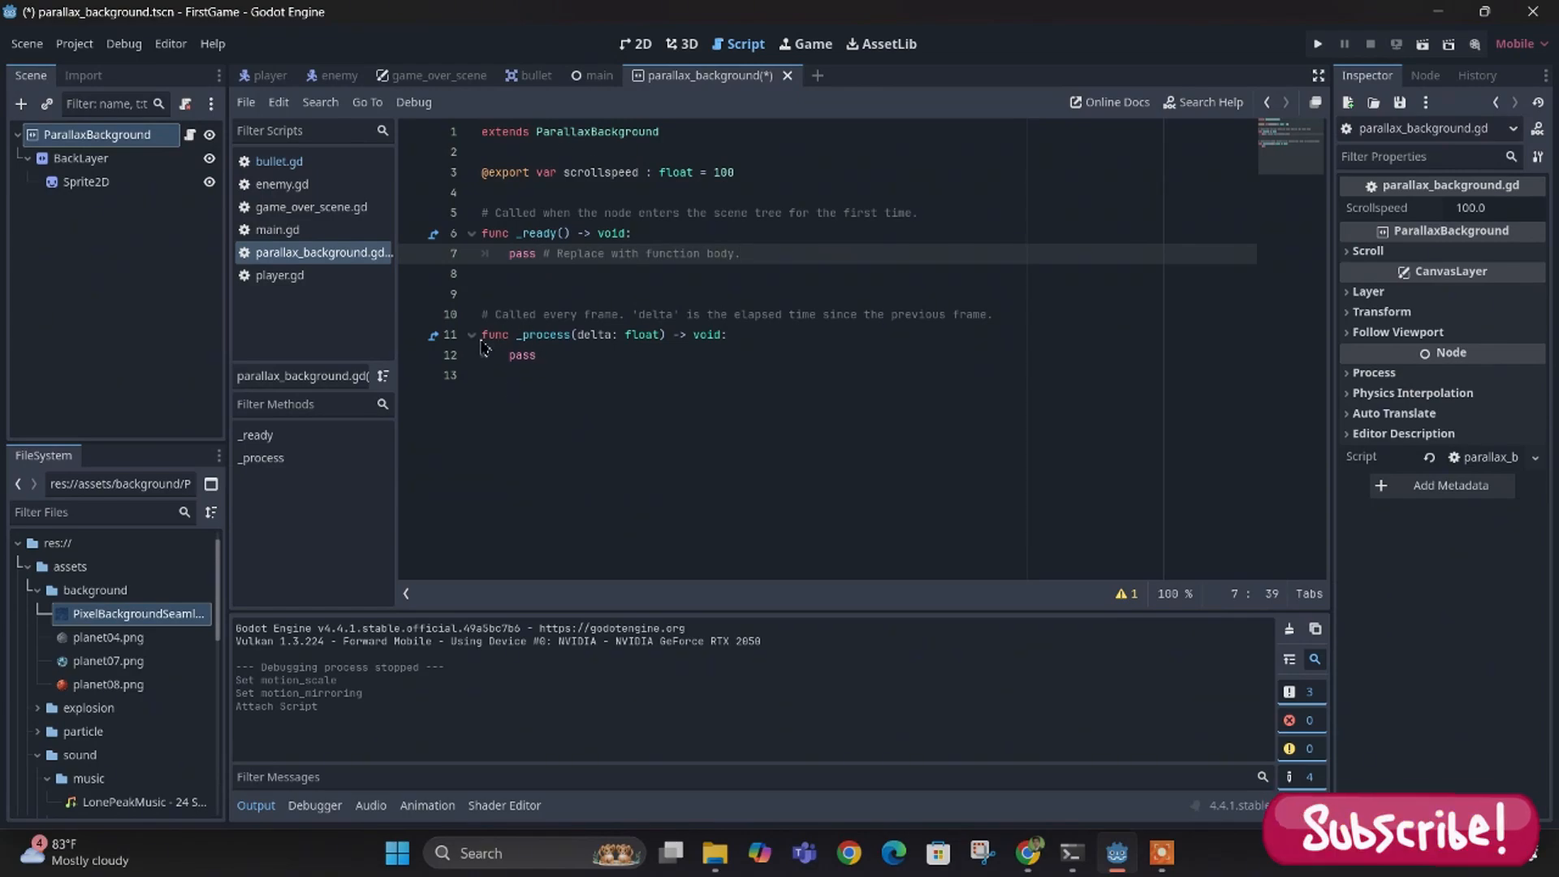
# - Remove the pass placeholder from the body of the _process function
pyautogui.moveTo(778, 341); pyautogui.dragTo(498, 341)
pyautogui.click(568, 372)
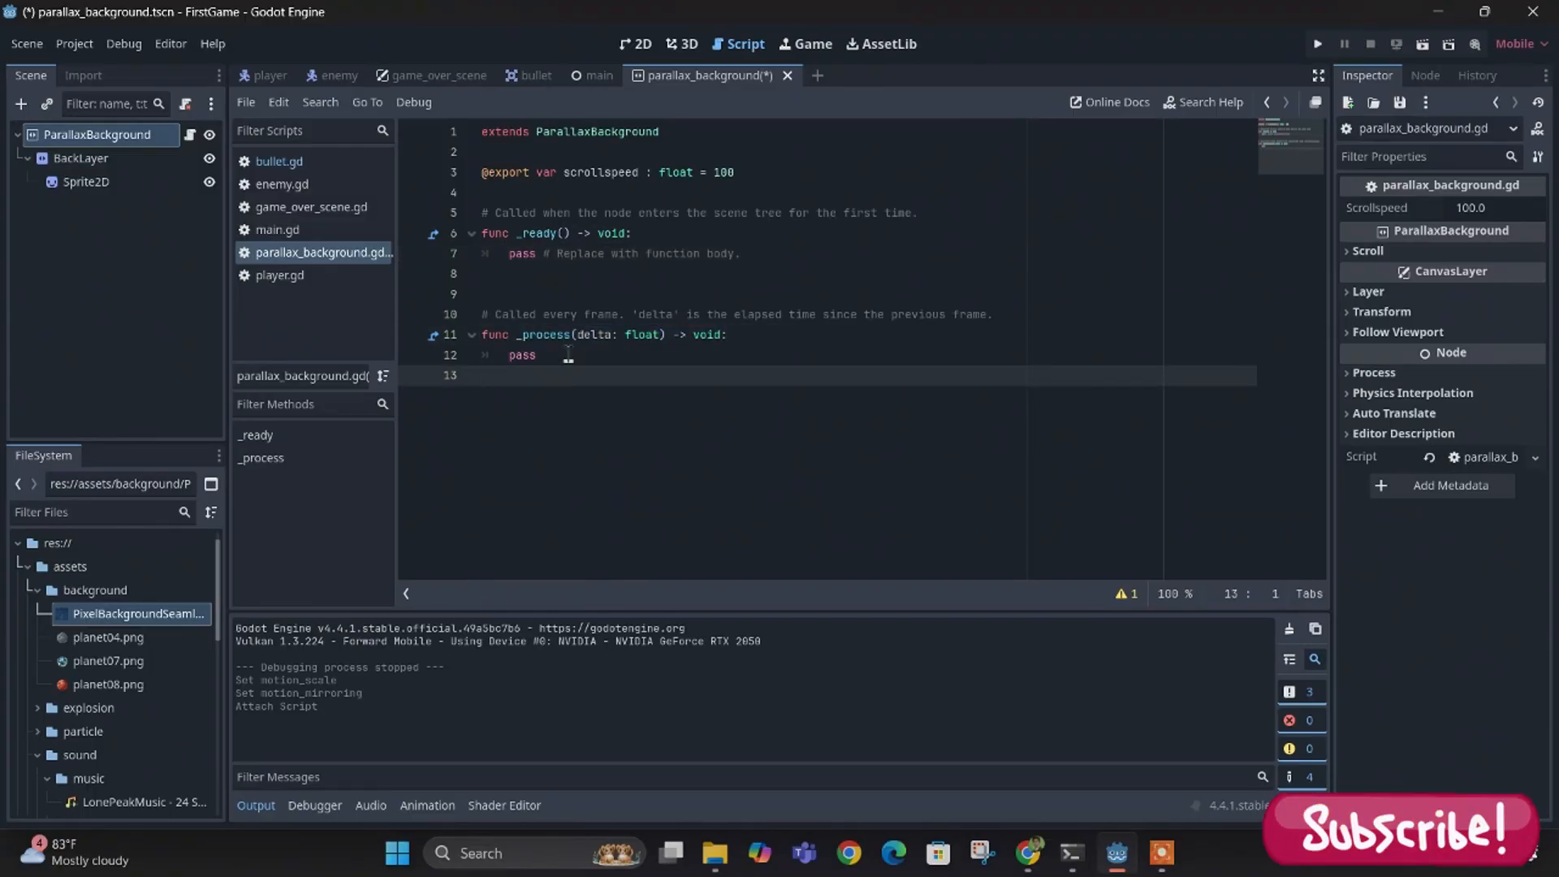
pyautogui.click(565, 355)
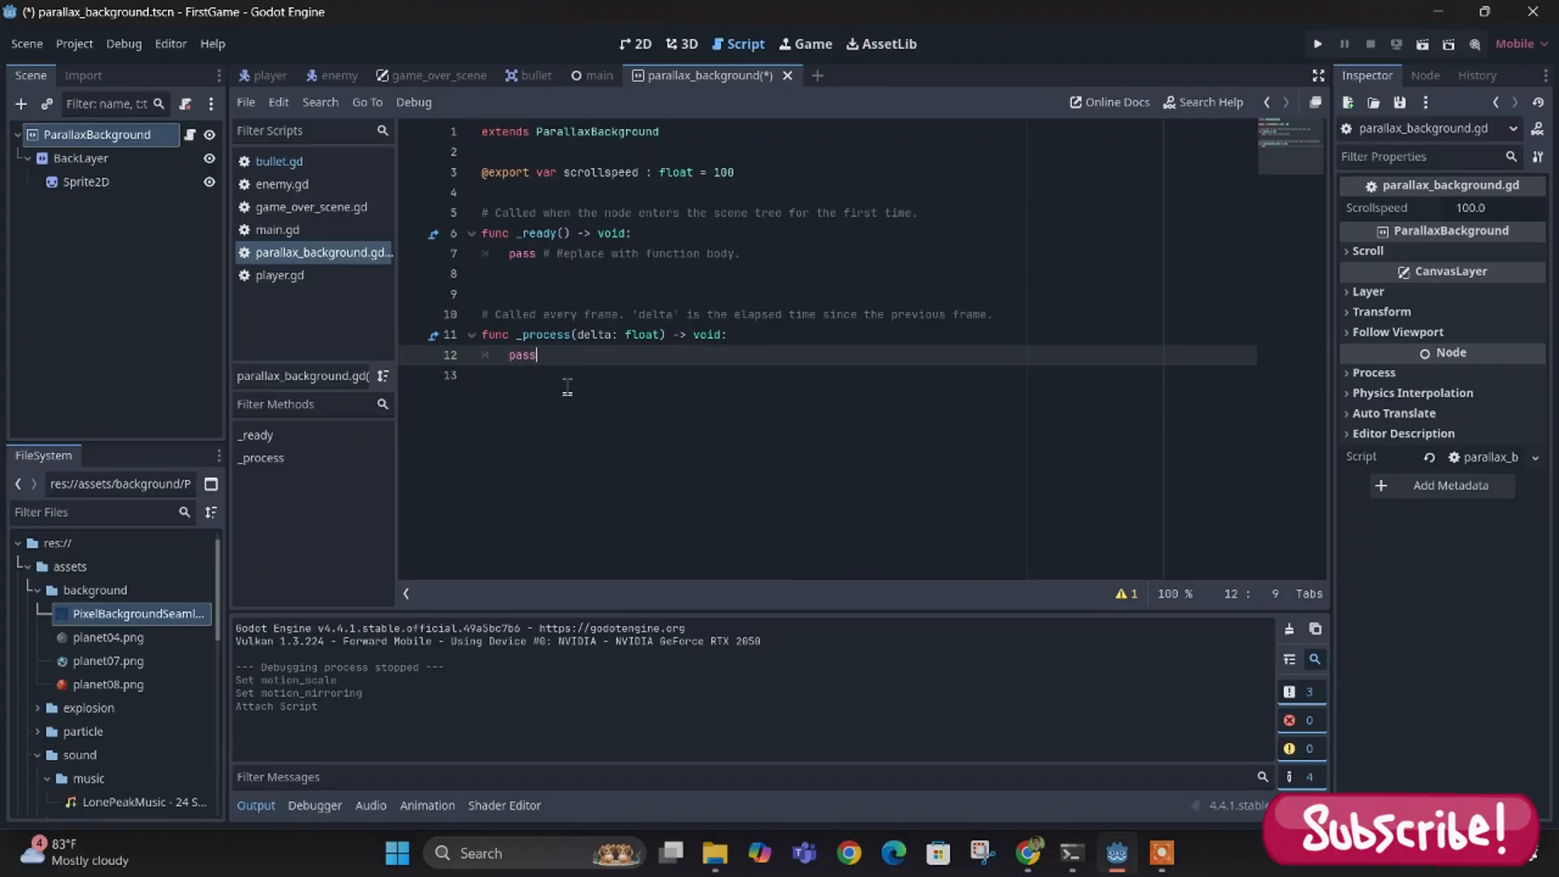
pyautogui.moveTo(510, 334); pyautogui.dragTo(735, 337)
pyautogui.click(595, 373)
pyautogui.click(595, 358)
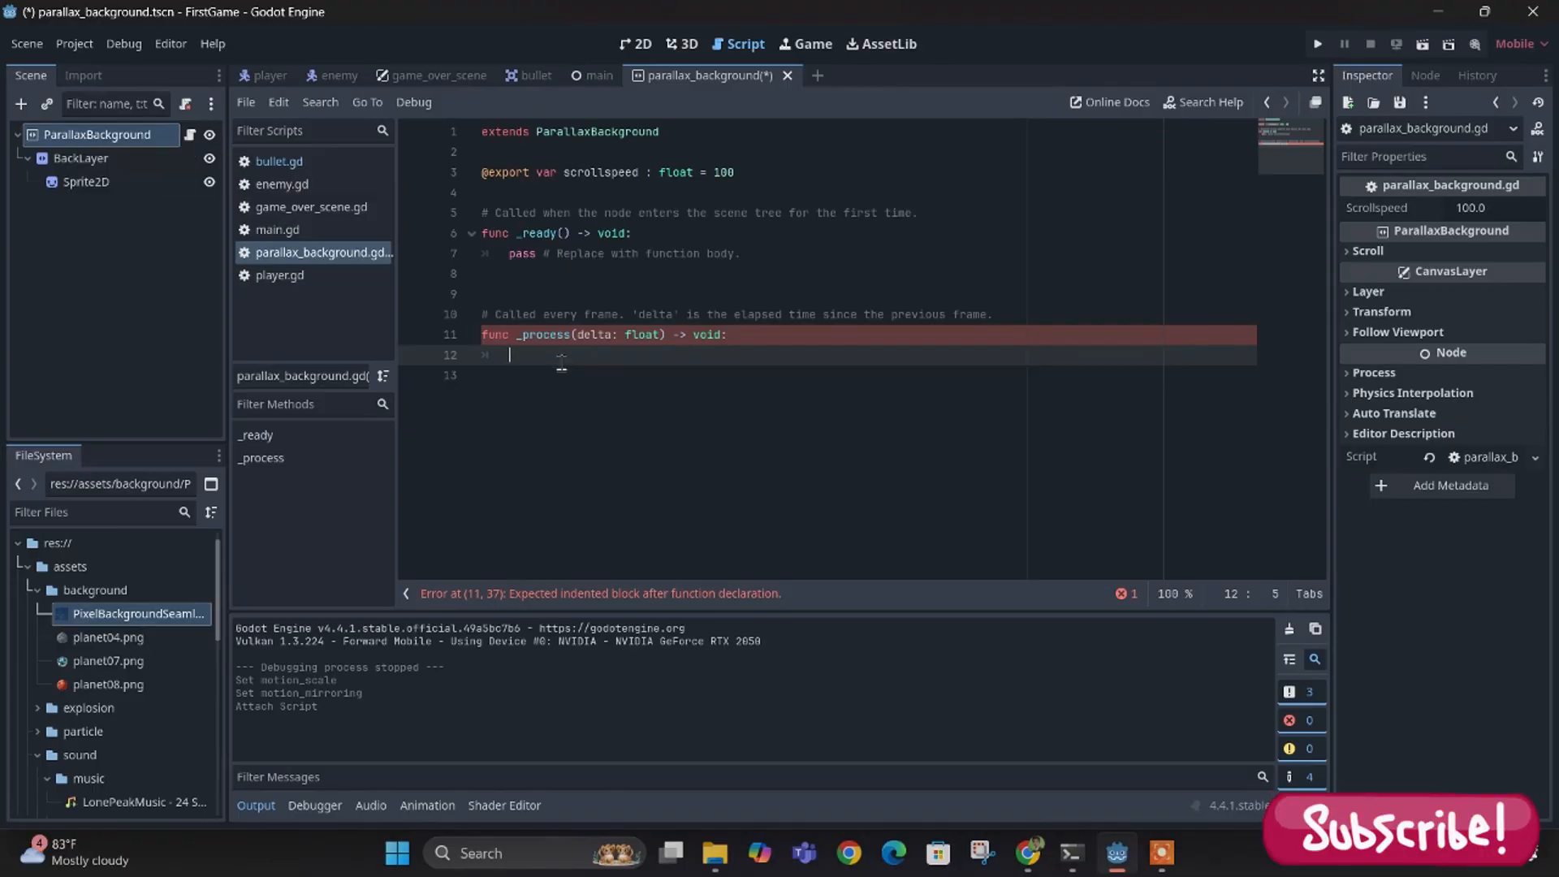
# - Begin an assignment to scroll_base_offset.y in the _process function's body
pyautogui.write('croll')
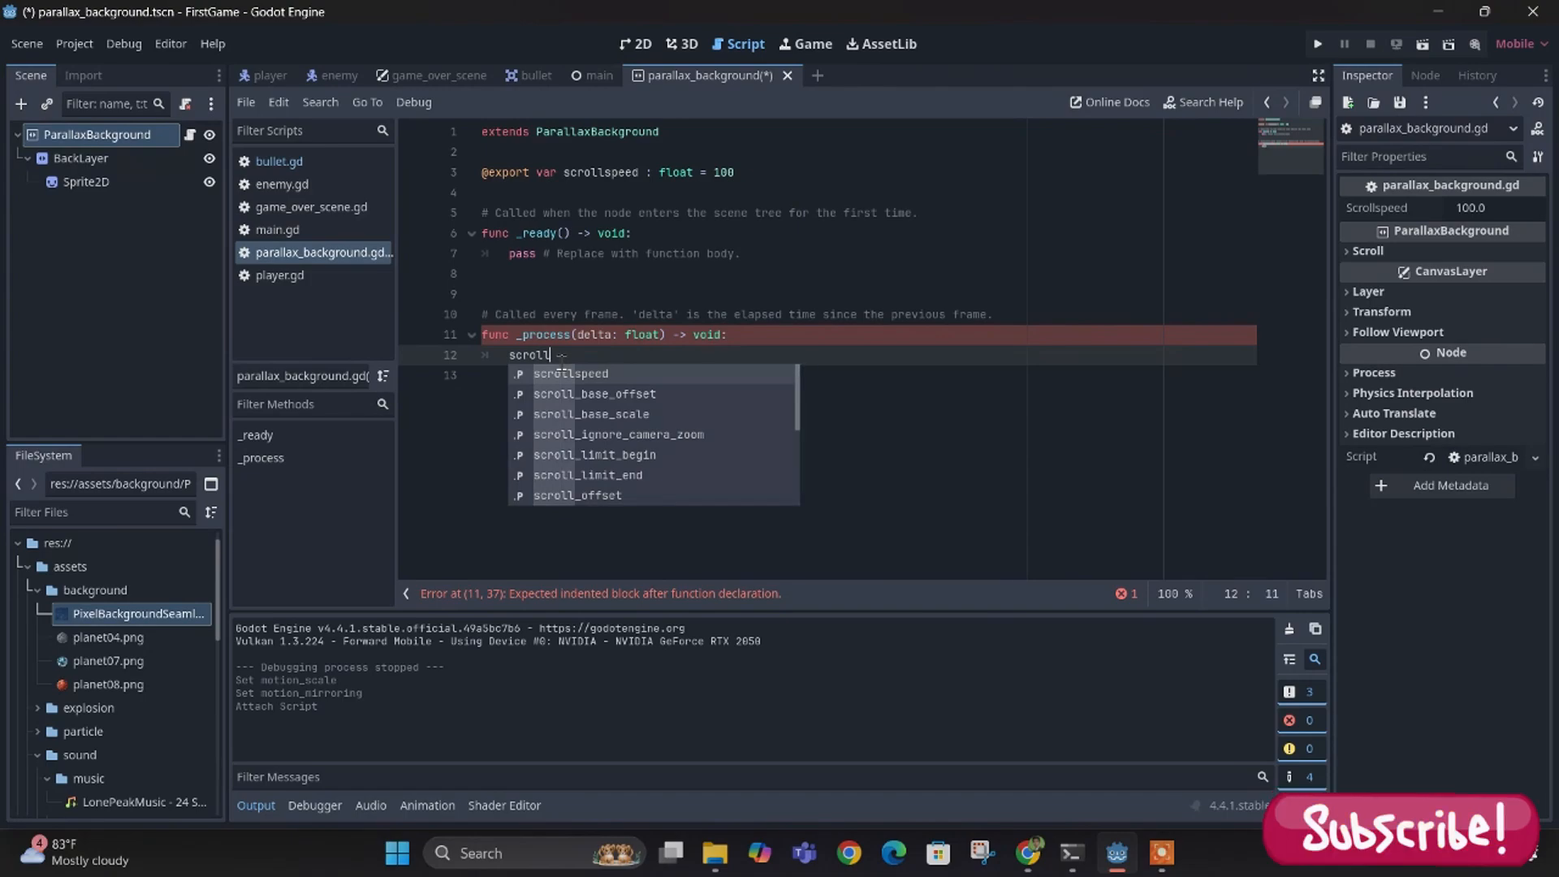
pyautogui.click(561, 372)
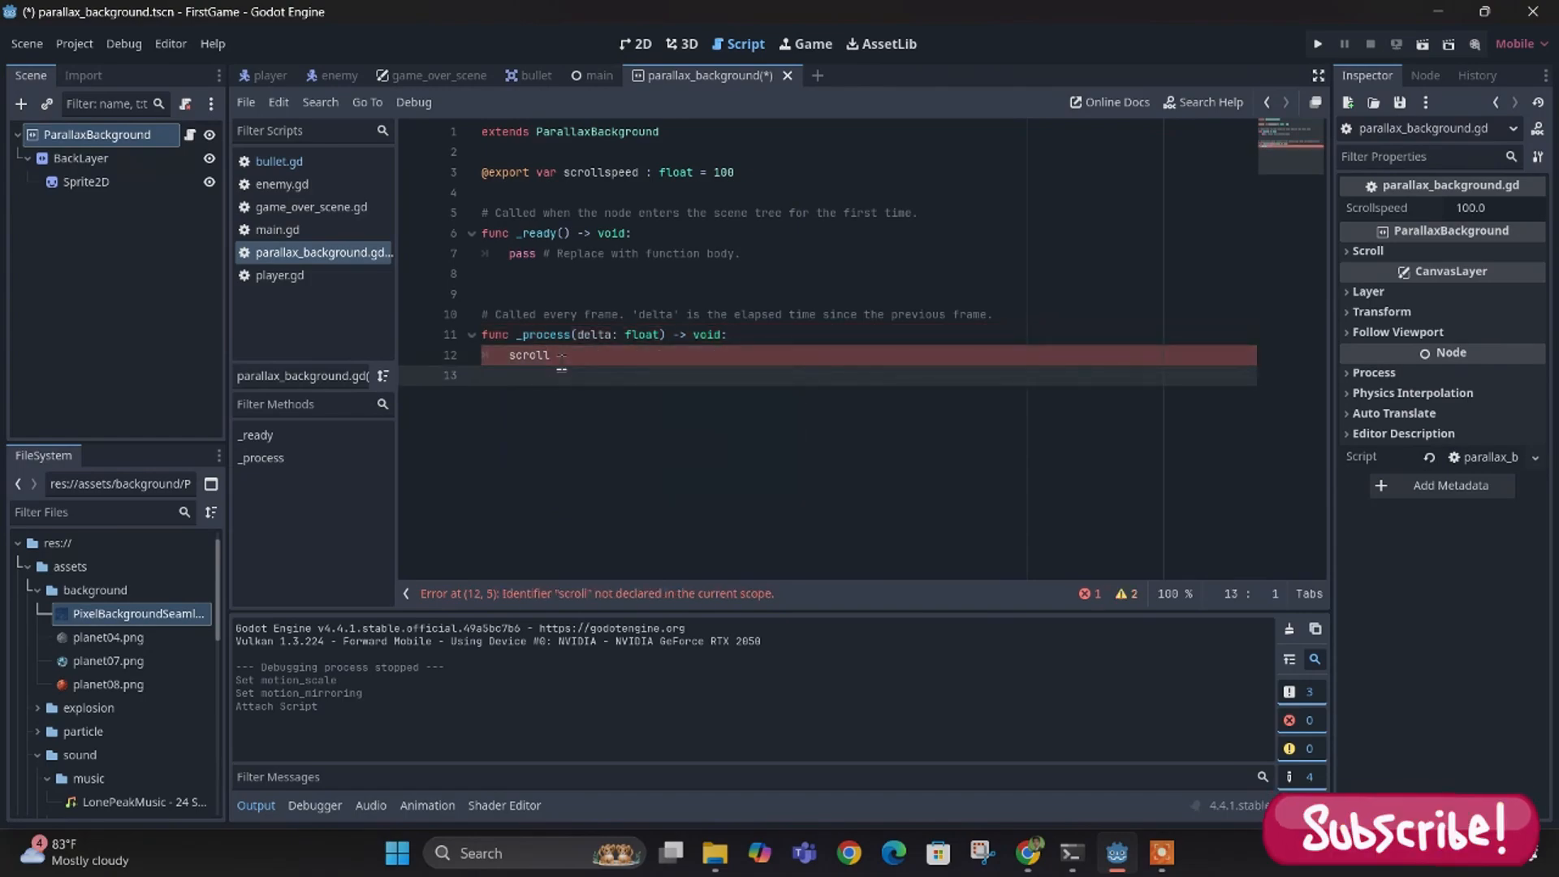
pyautogui.press('BackSpace')
pyautogui.write('_bas')
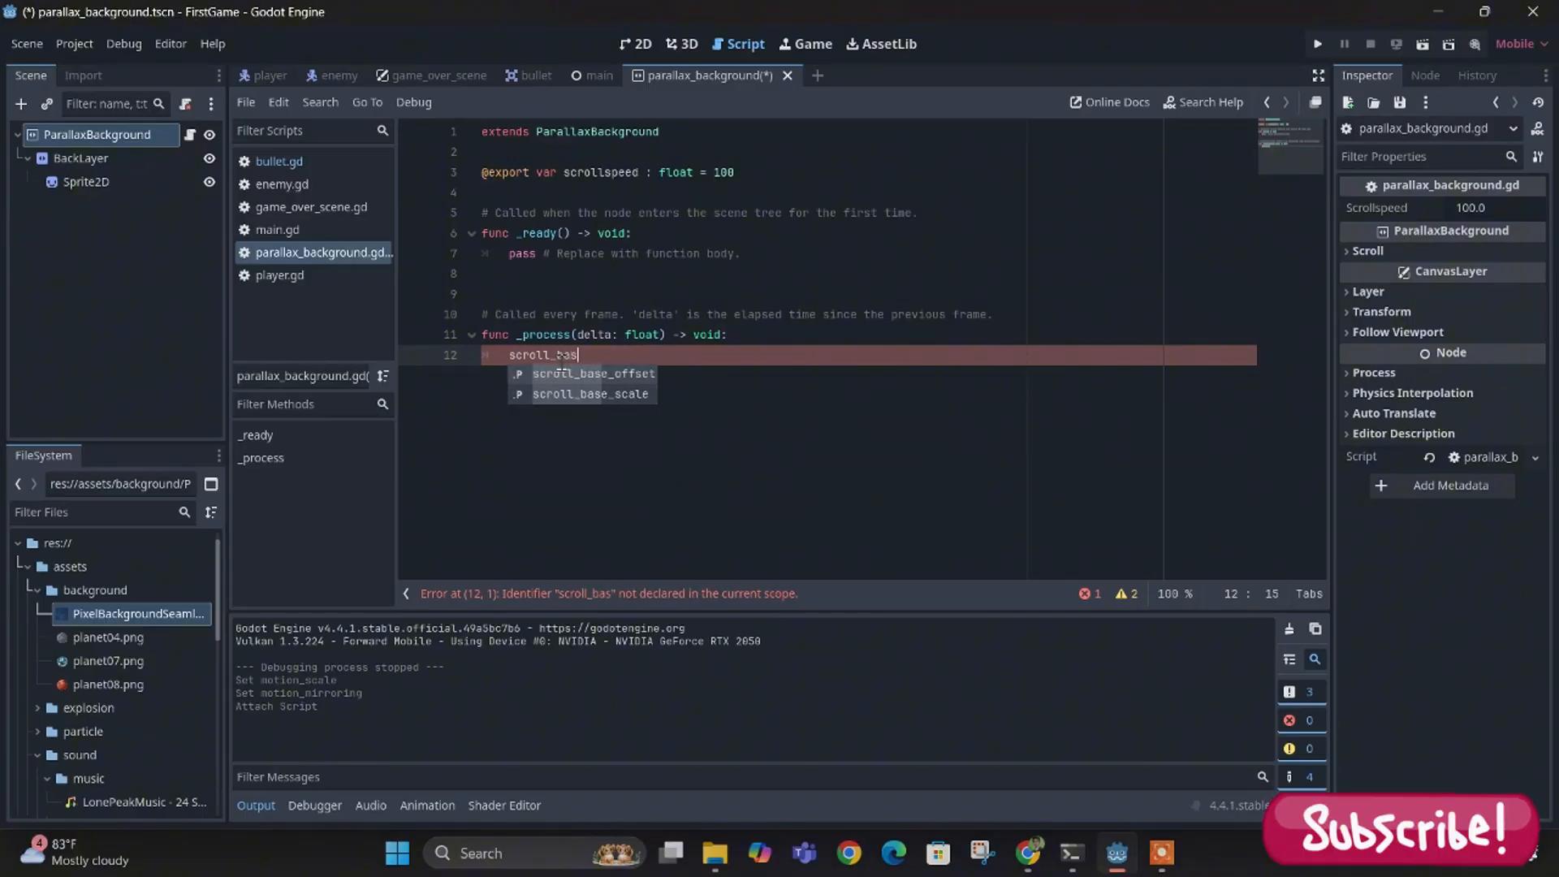
pyautogui.click(561, 372)
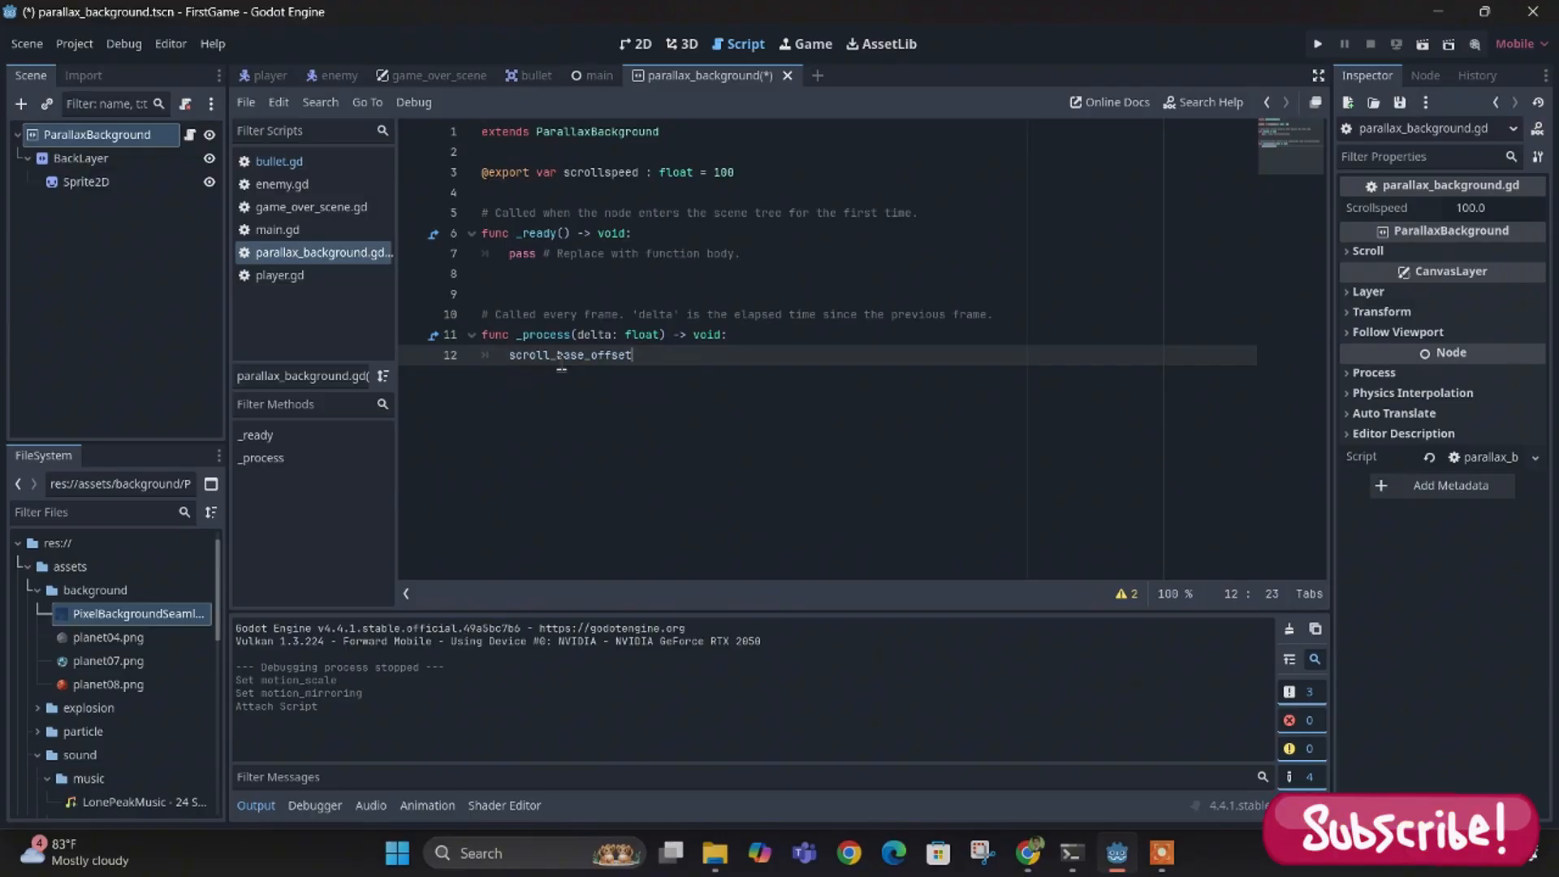
pyautogui.write('.')
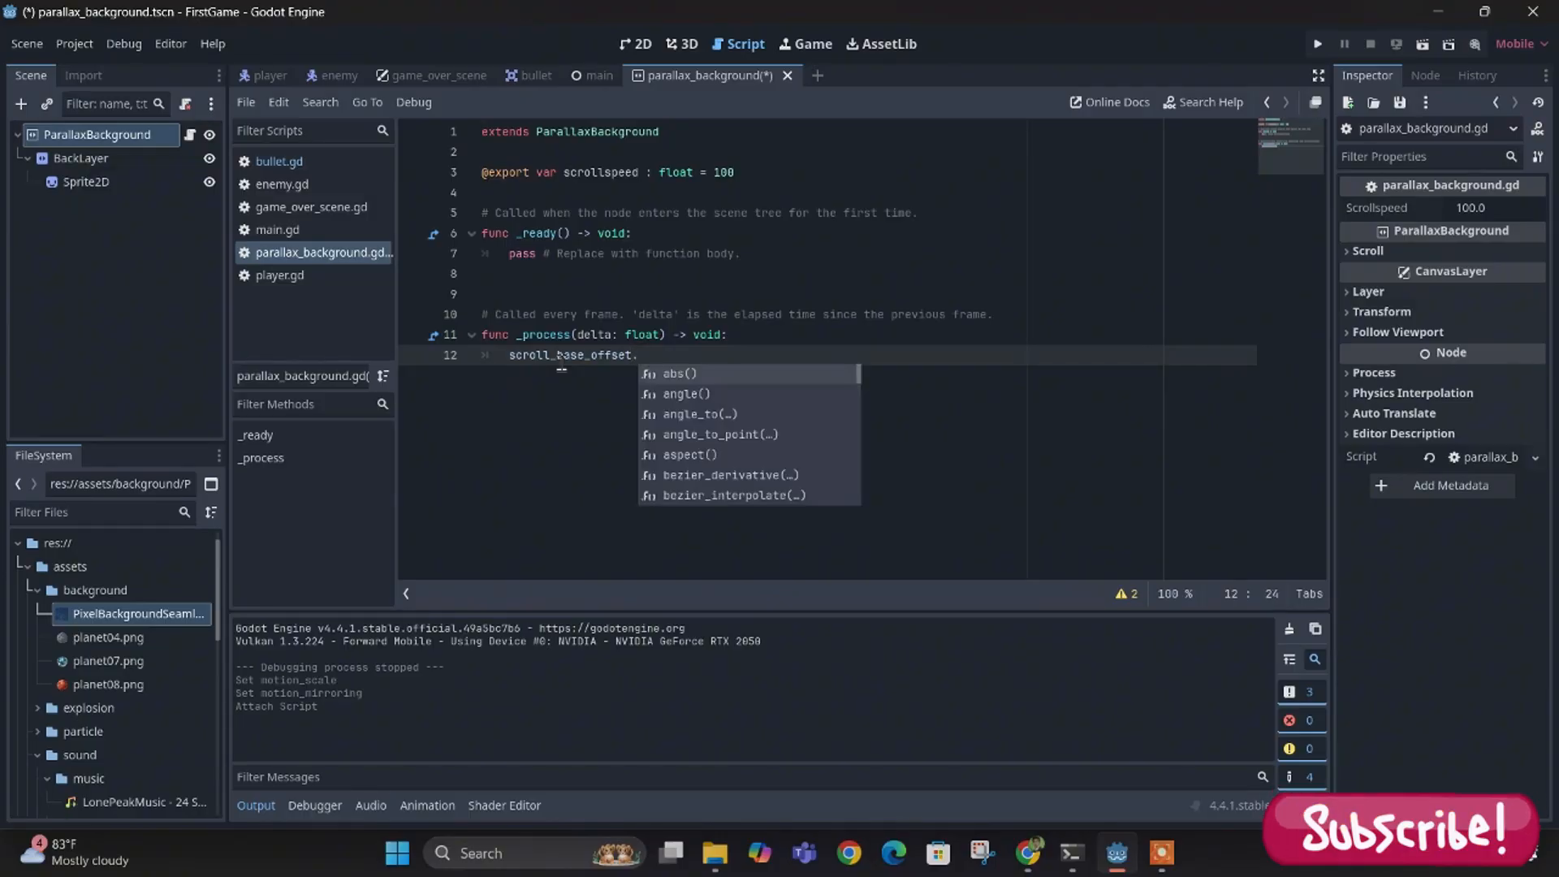
pyautogui.write('y = ')
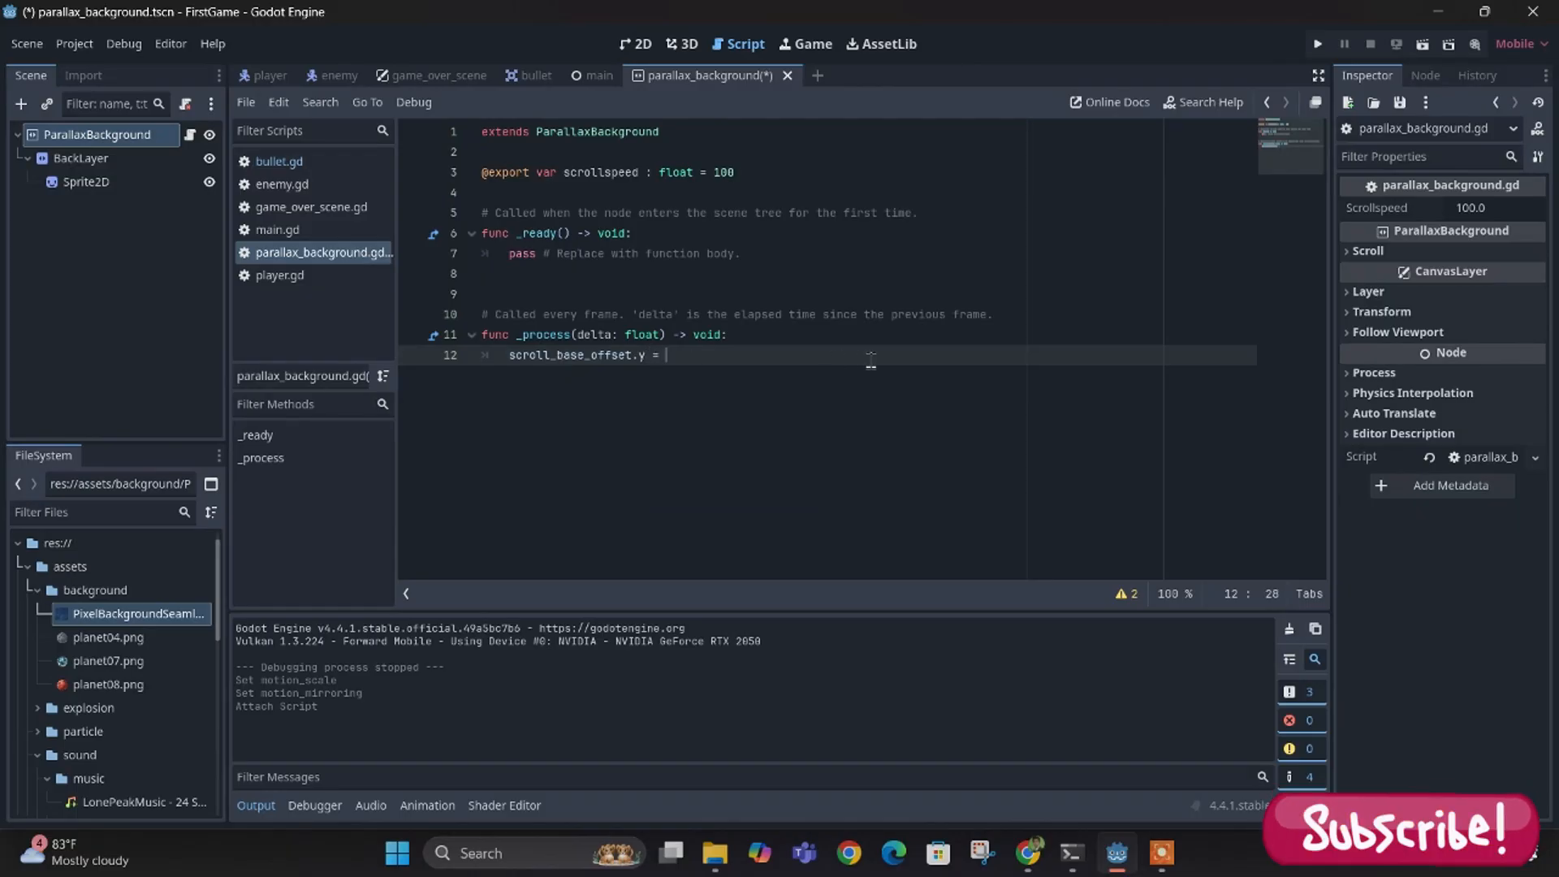
# - Complete the assignment's value as scroll_base_offset.y + scrollspeed * delta
pyautogui.write('scroll')
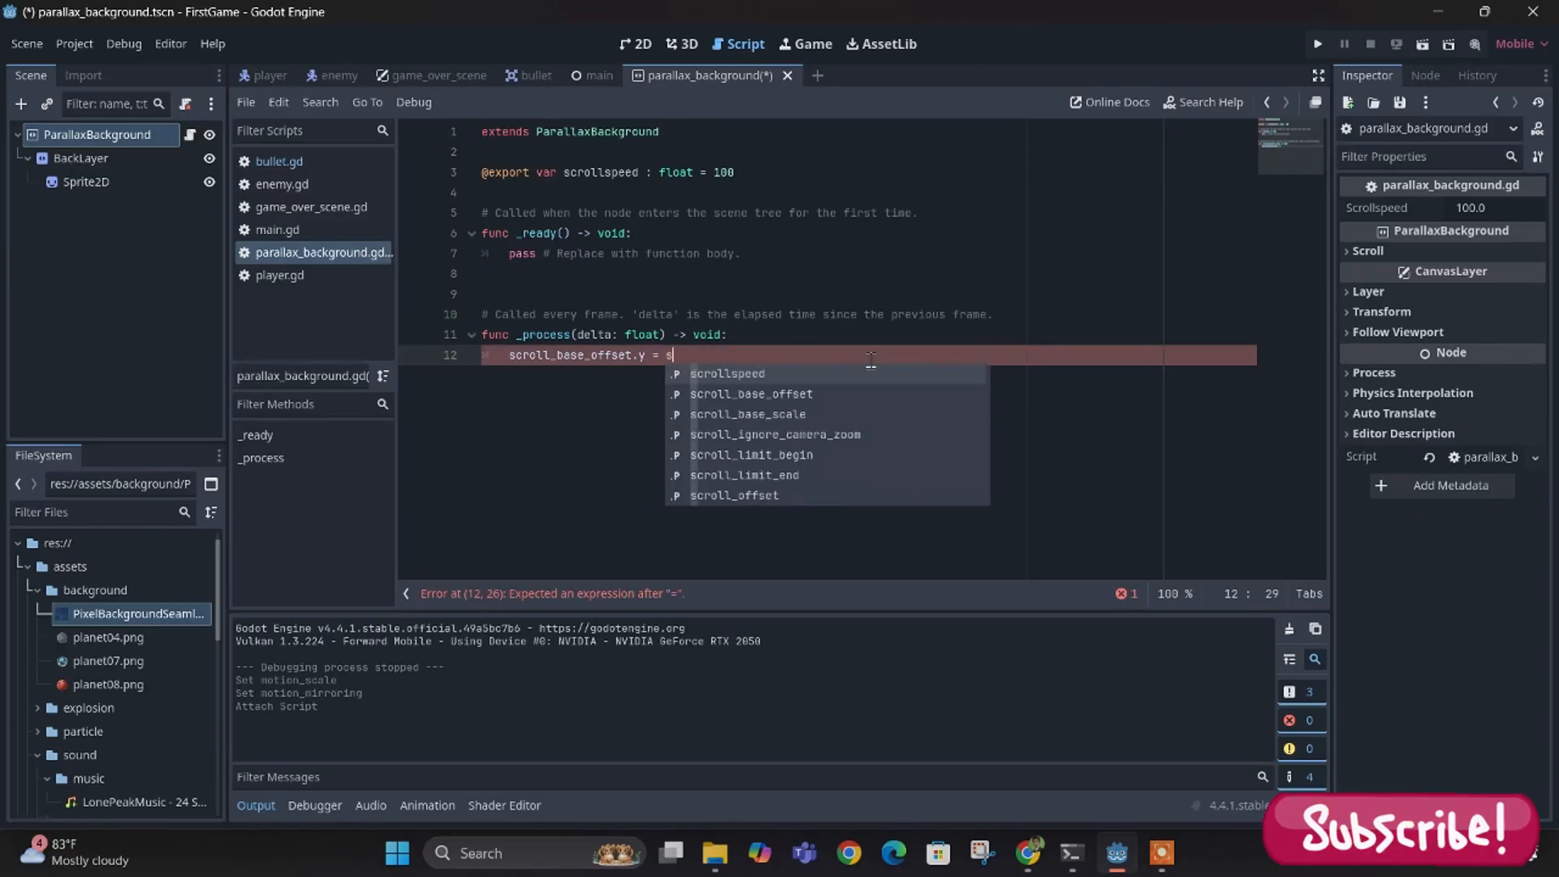
pyautogui.press('Down')
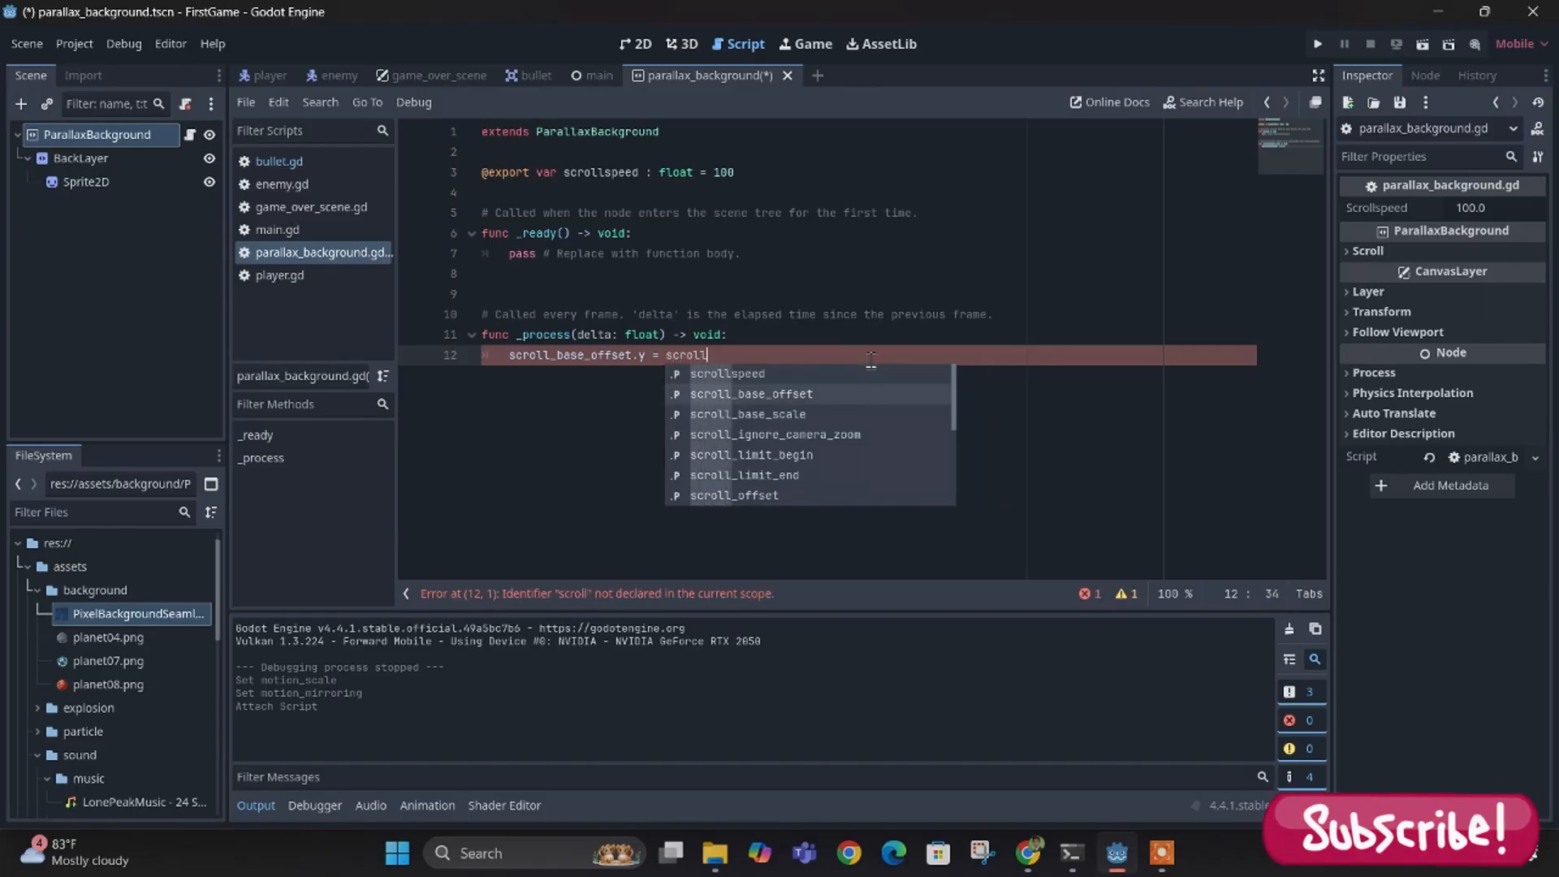
pyautogui.press('Return')
pyautogui.write('.y')
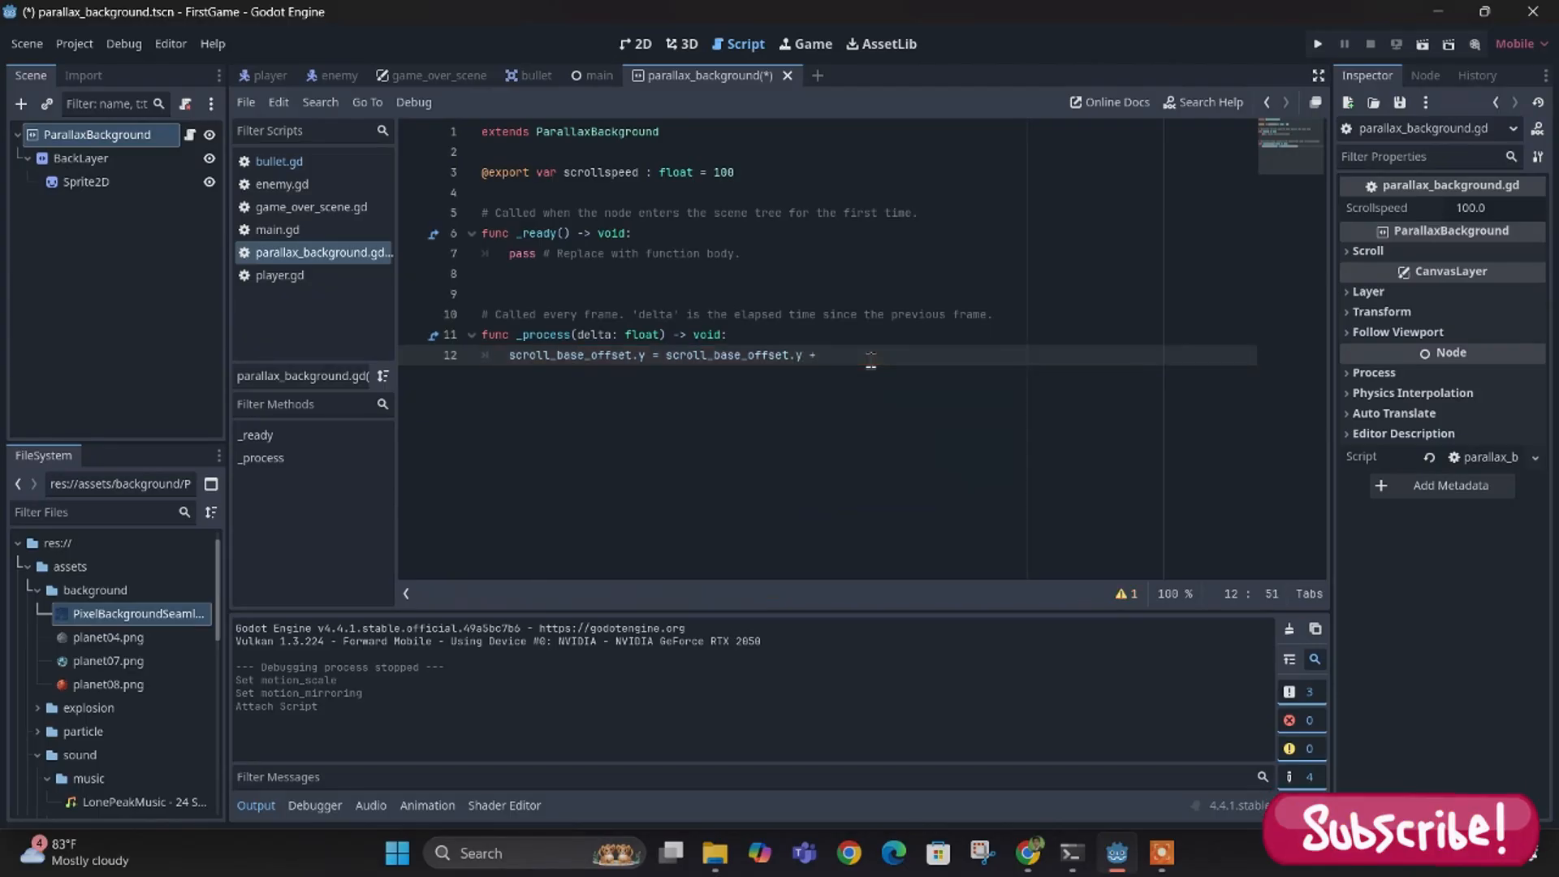
pyautogui.write(' + scroll')
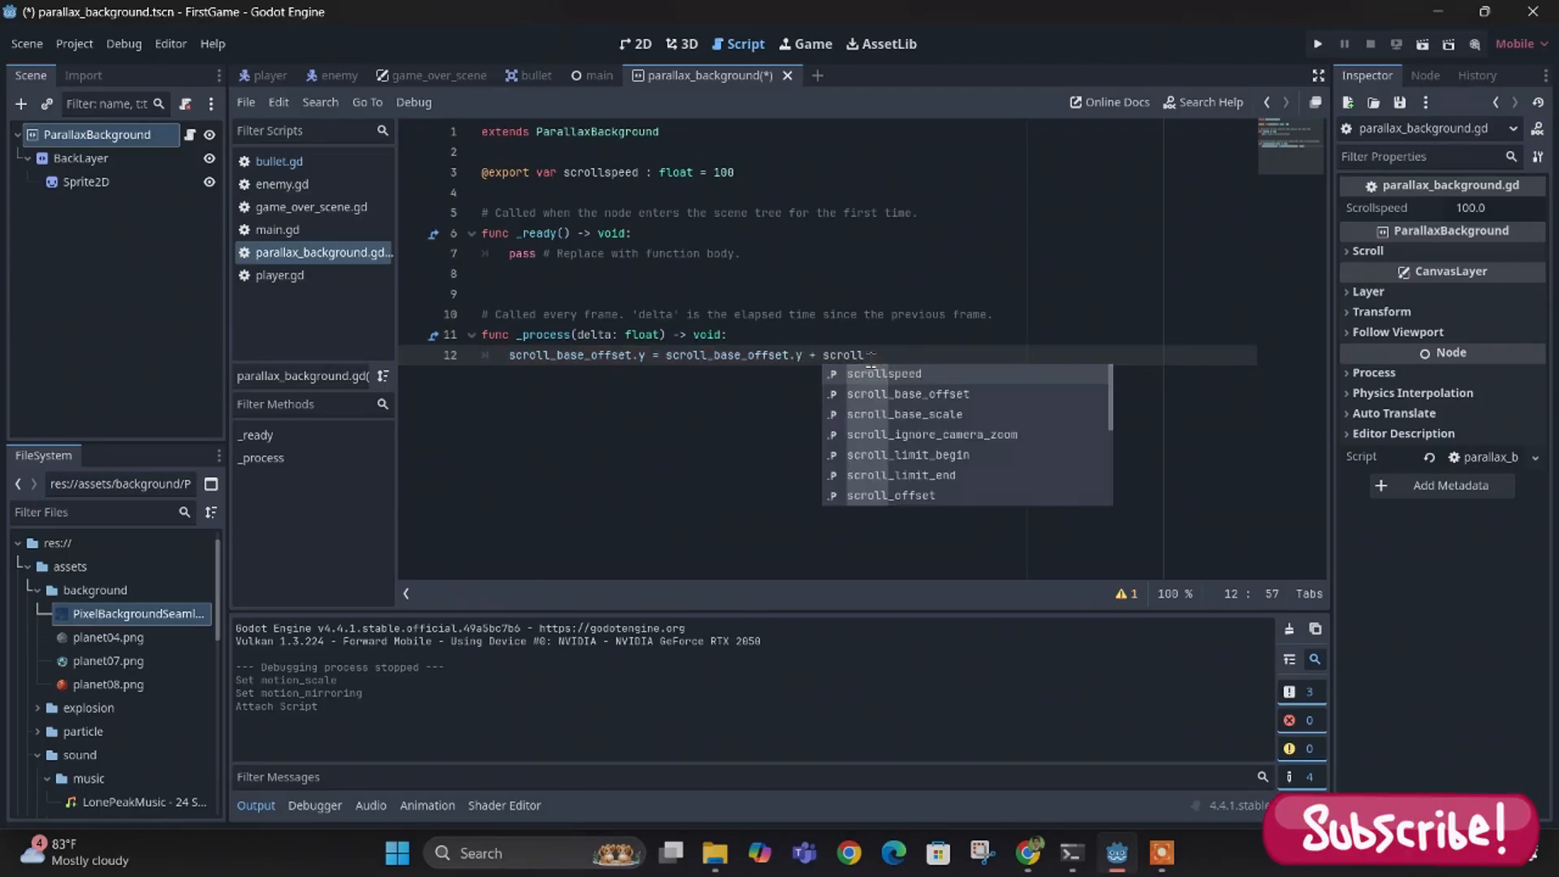
pyautogui.press('Return')
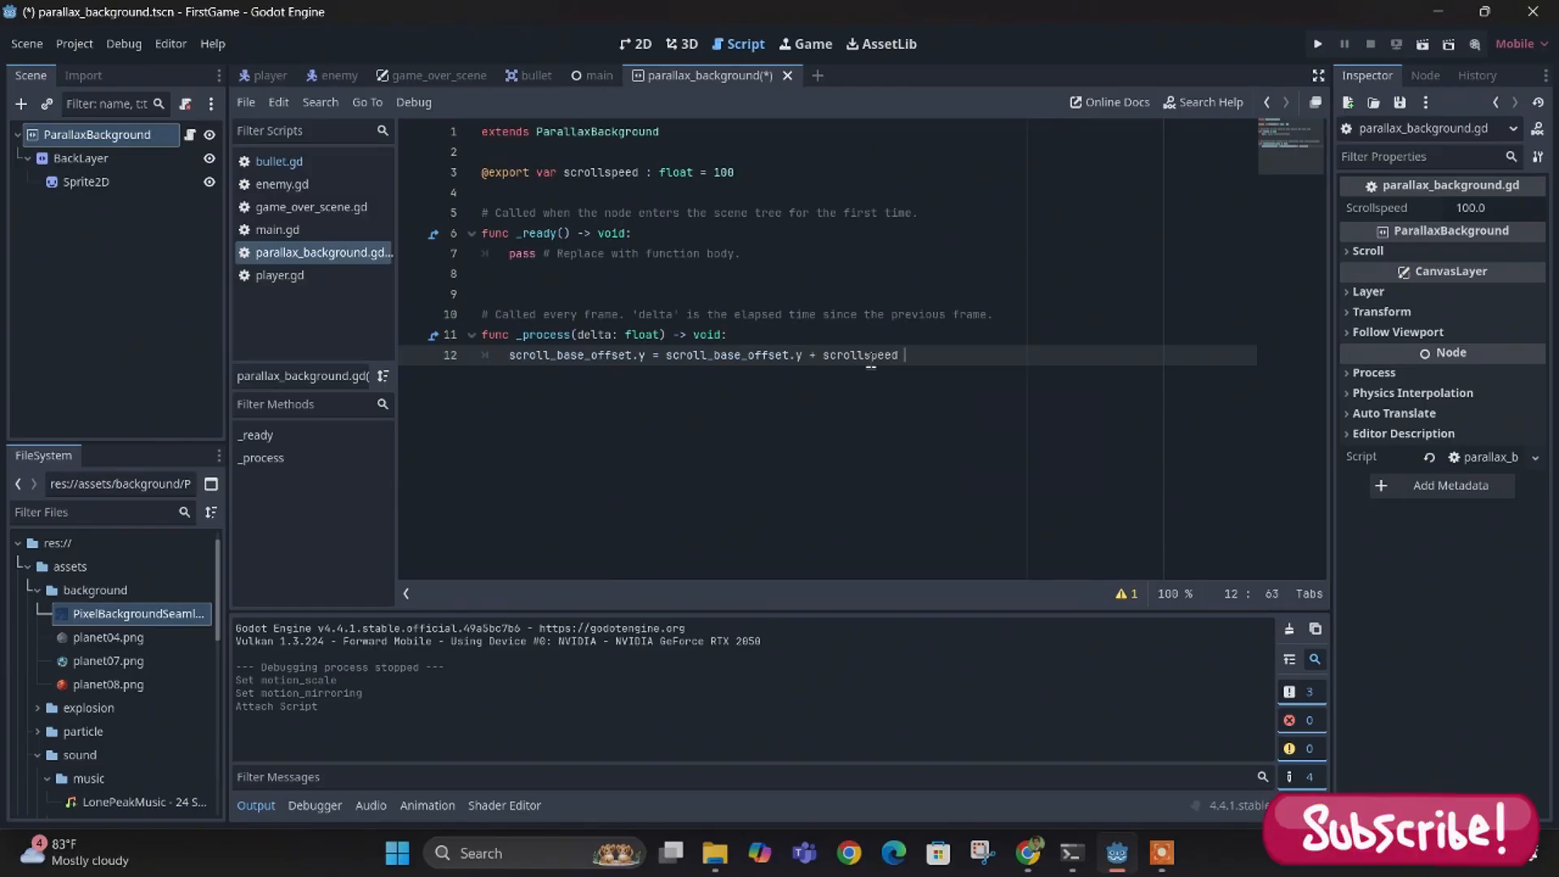
pyautogui.write('* delta')
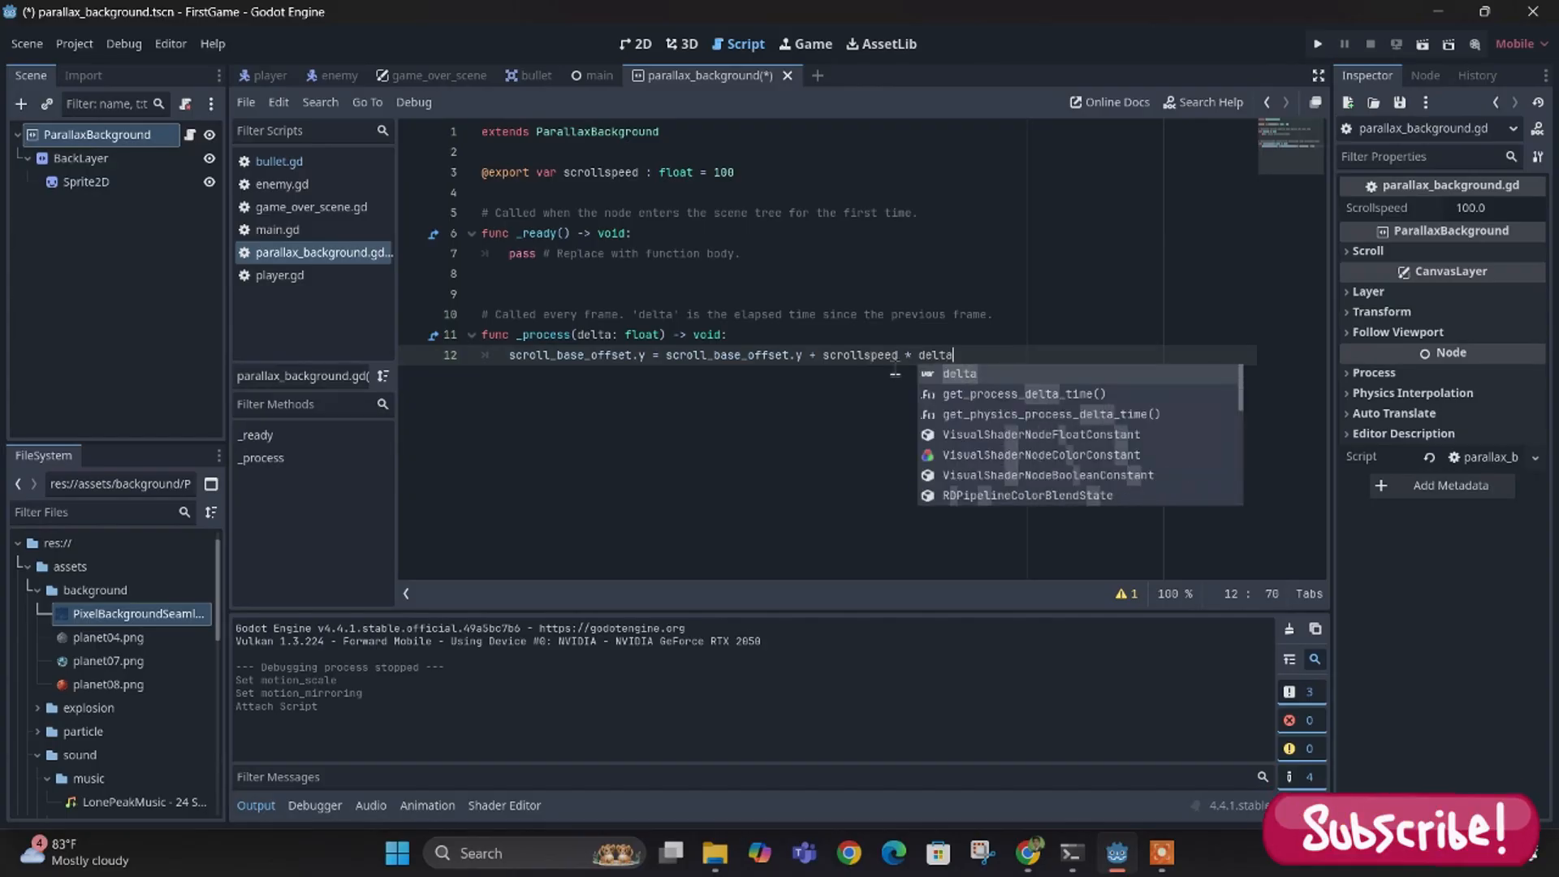
pyautogui.click(1002, 358)
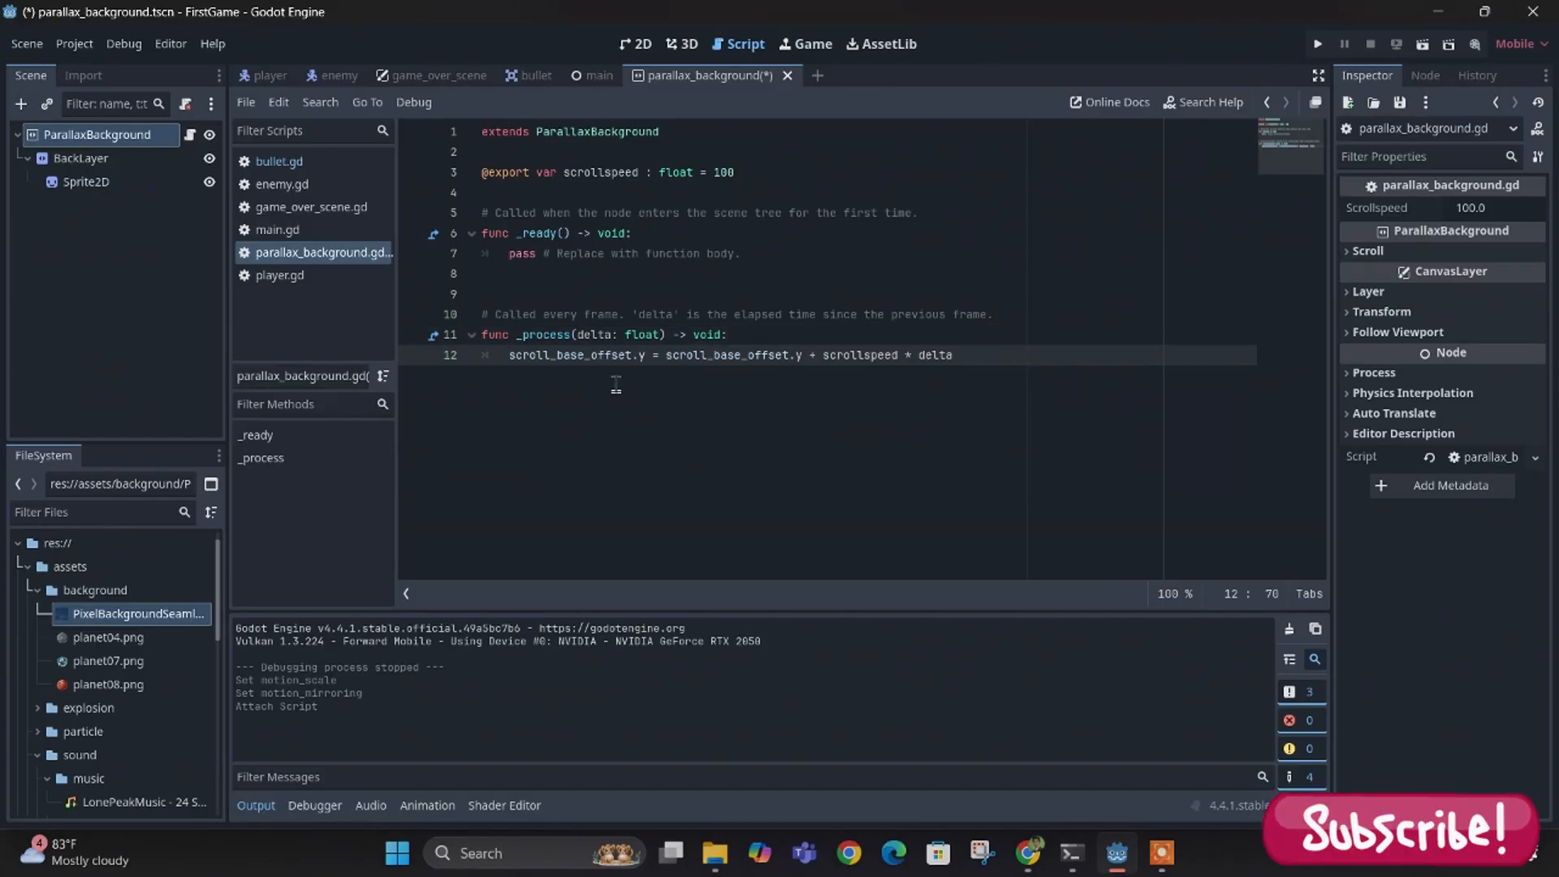
# - Review the delta parameter of _process and each term of the scroll_base_offset.y calculation
pyautogui.moveTo(578, 335); pyautogui.dragTo(611, 344)
pyautogui.click(798, 392)
pyautogui.moveTo(956, 368)
pyautogui.moveTo(966, 359); pyautogui.dragTo(719, 362)
pyautogui.click(966, 360)
pyautogui.doubleClick(948, 357)
pyautogui.click(836, 357)
pyautogui.doubleClick(926, 355)
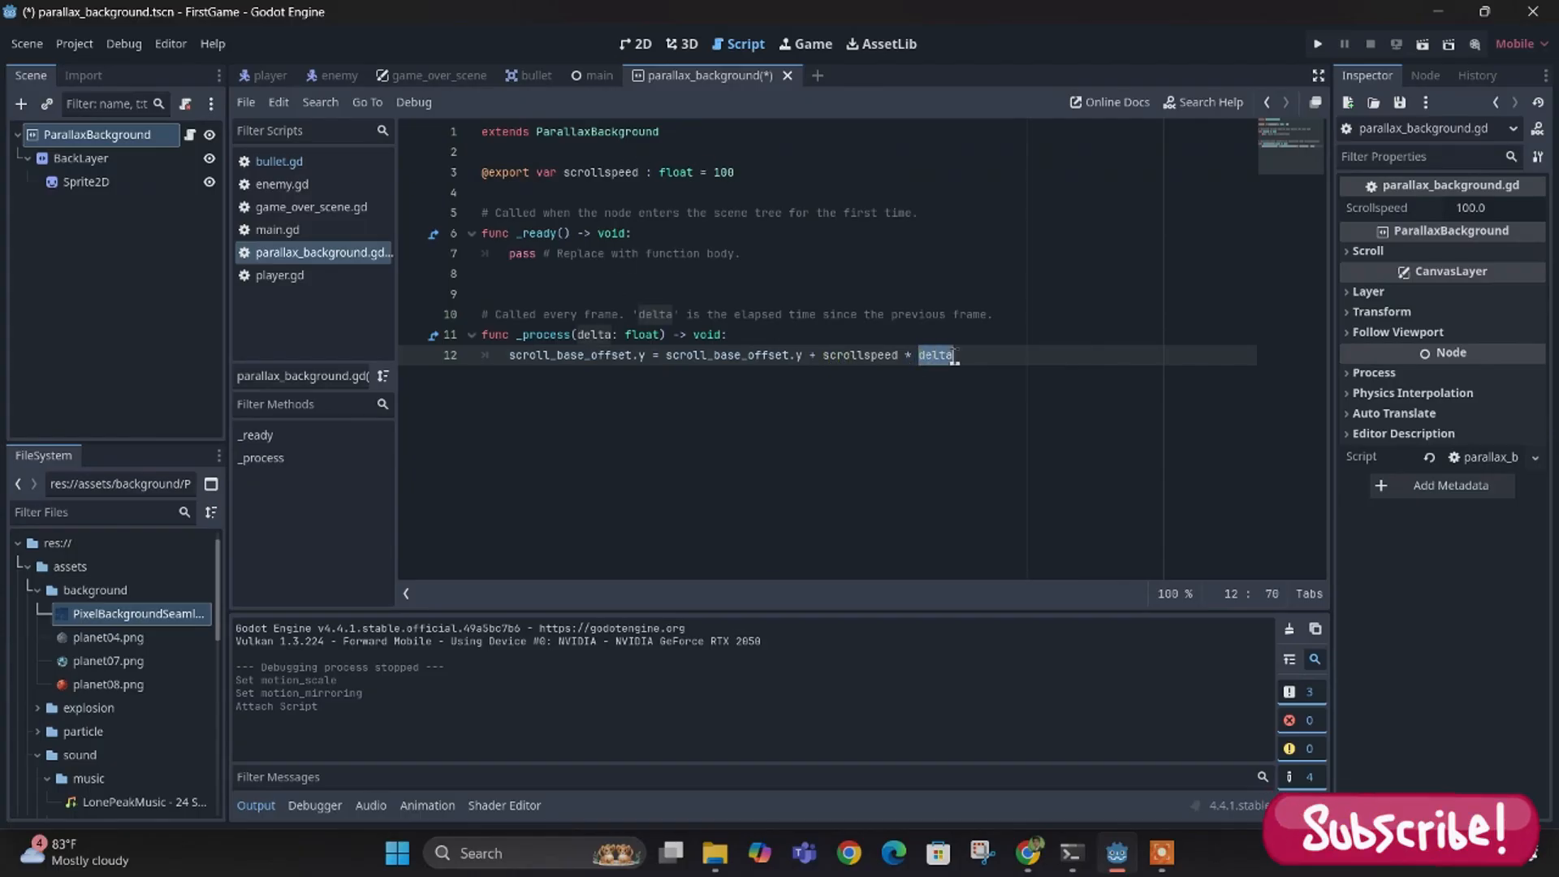
pyautogui.click(1001, 358)
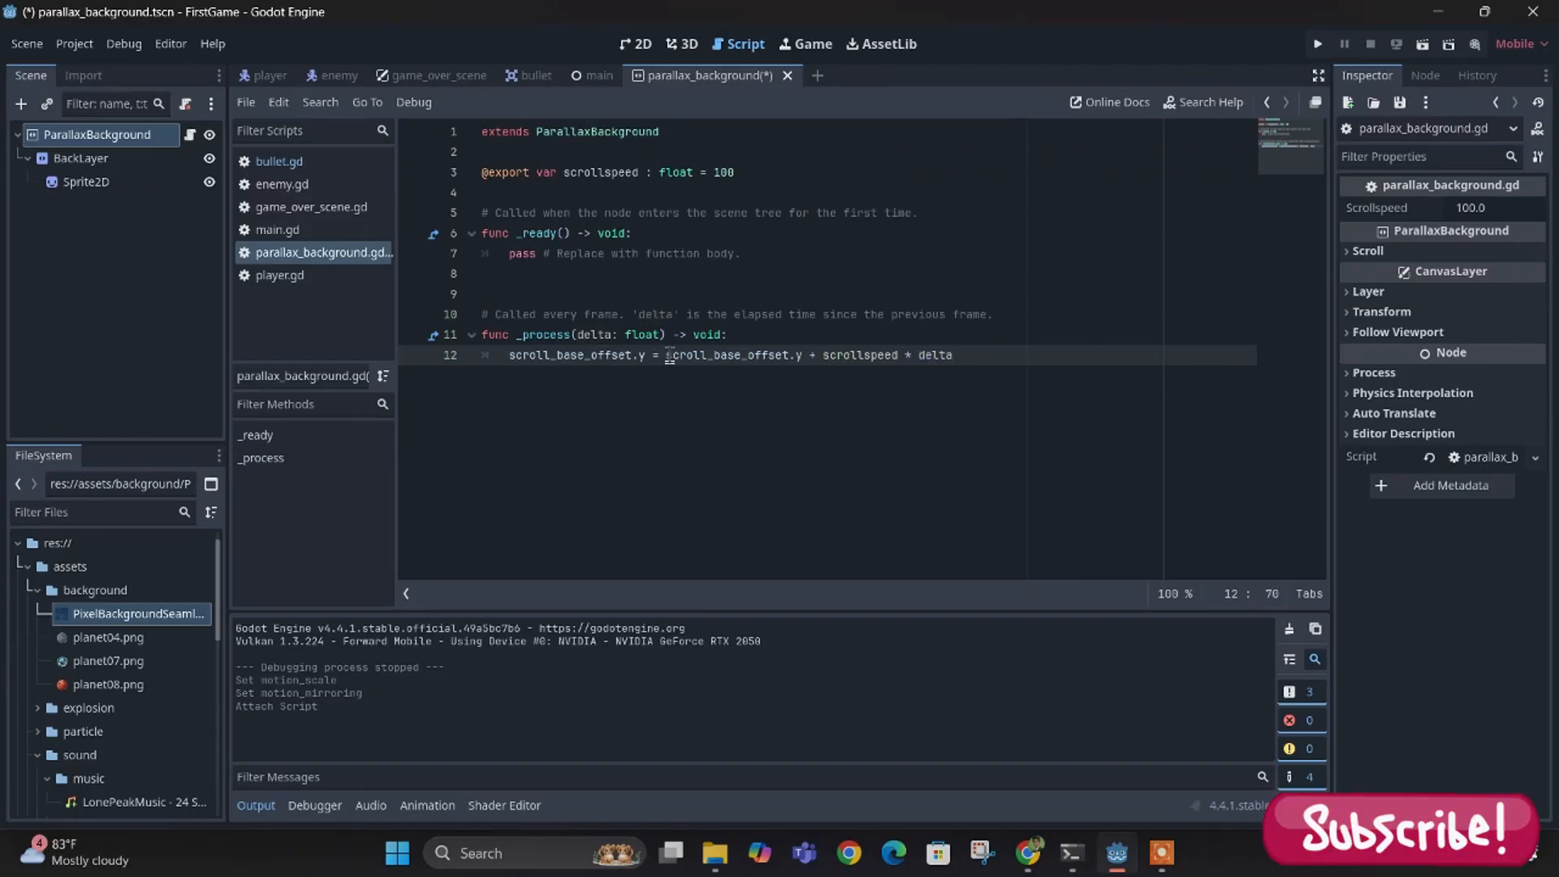
pyautogui.moveTo(668, 358); pyautogui.dragTo(815, 365)
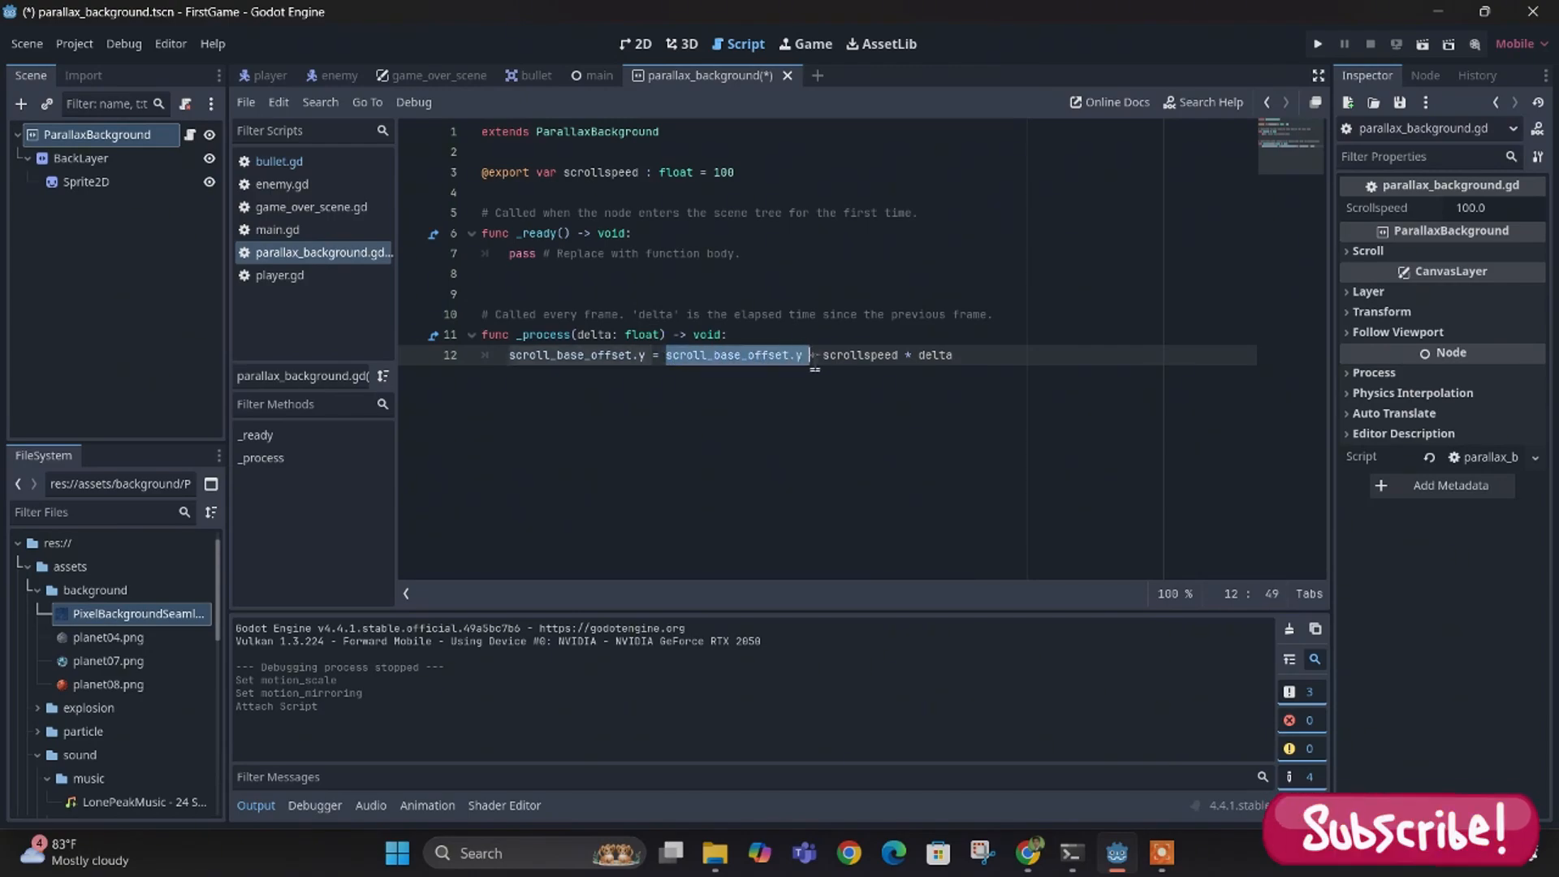
pyautogui.press('End')
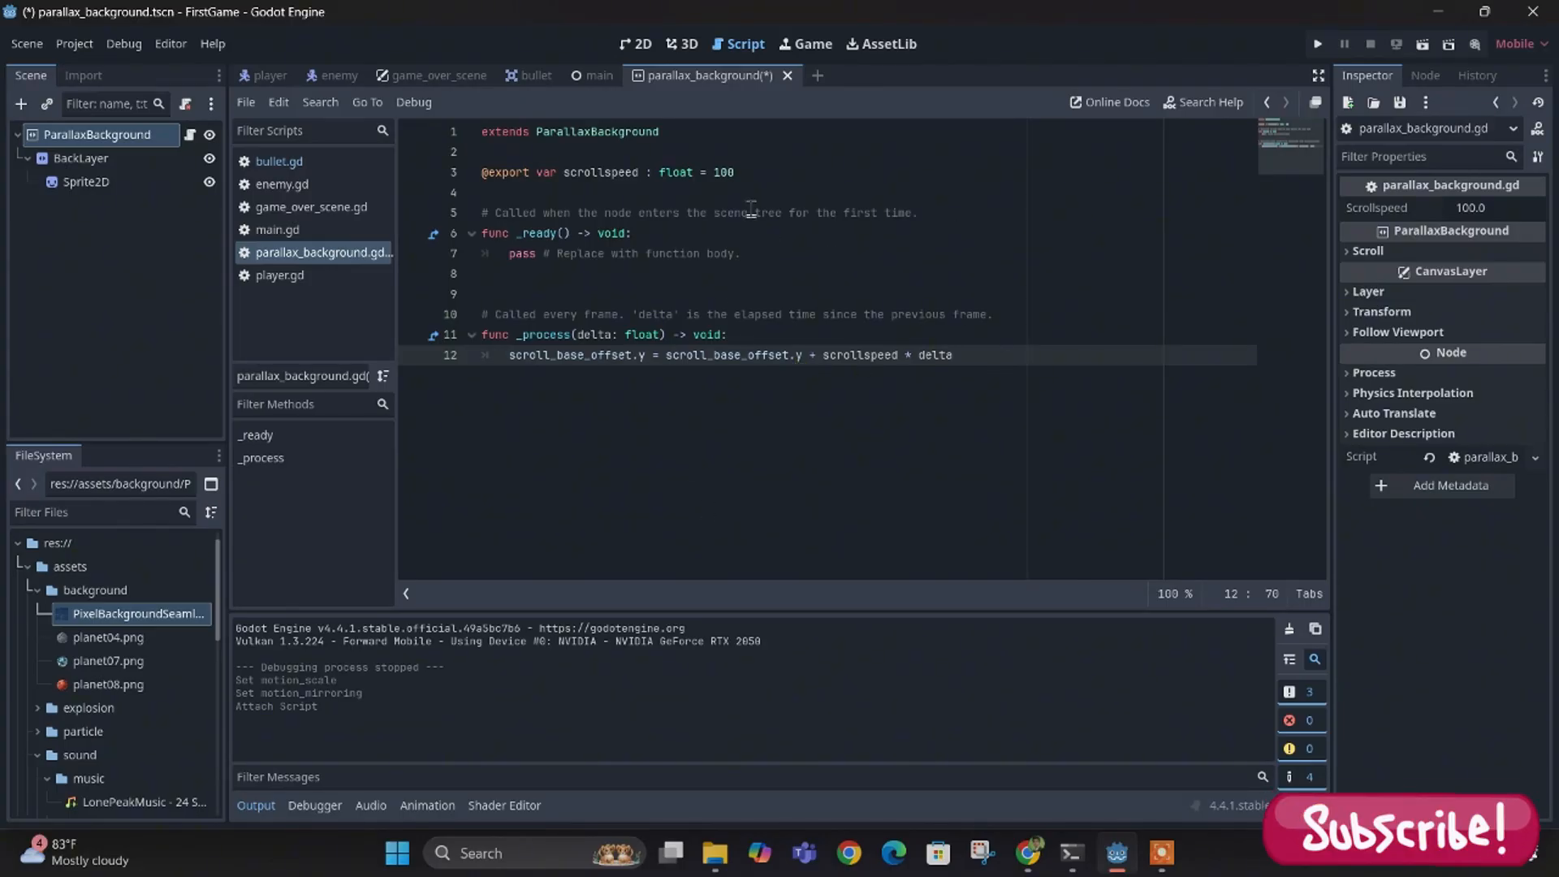
# - Save the script and scene, then test-run the parallax_background scene and stop it after checking the background's scrolling
pyautogui.hotkey('ctrl', 's')
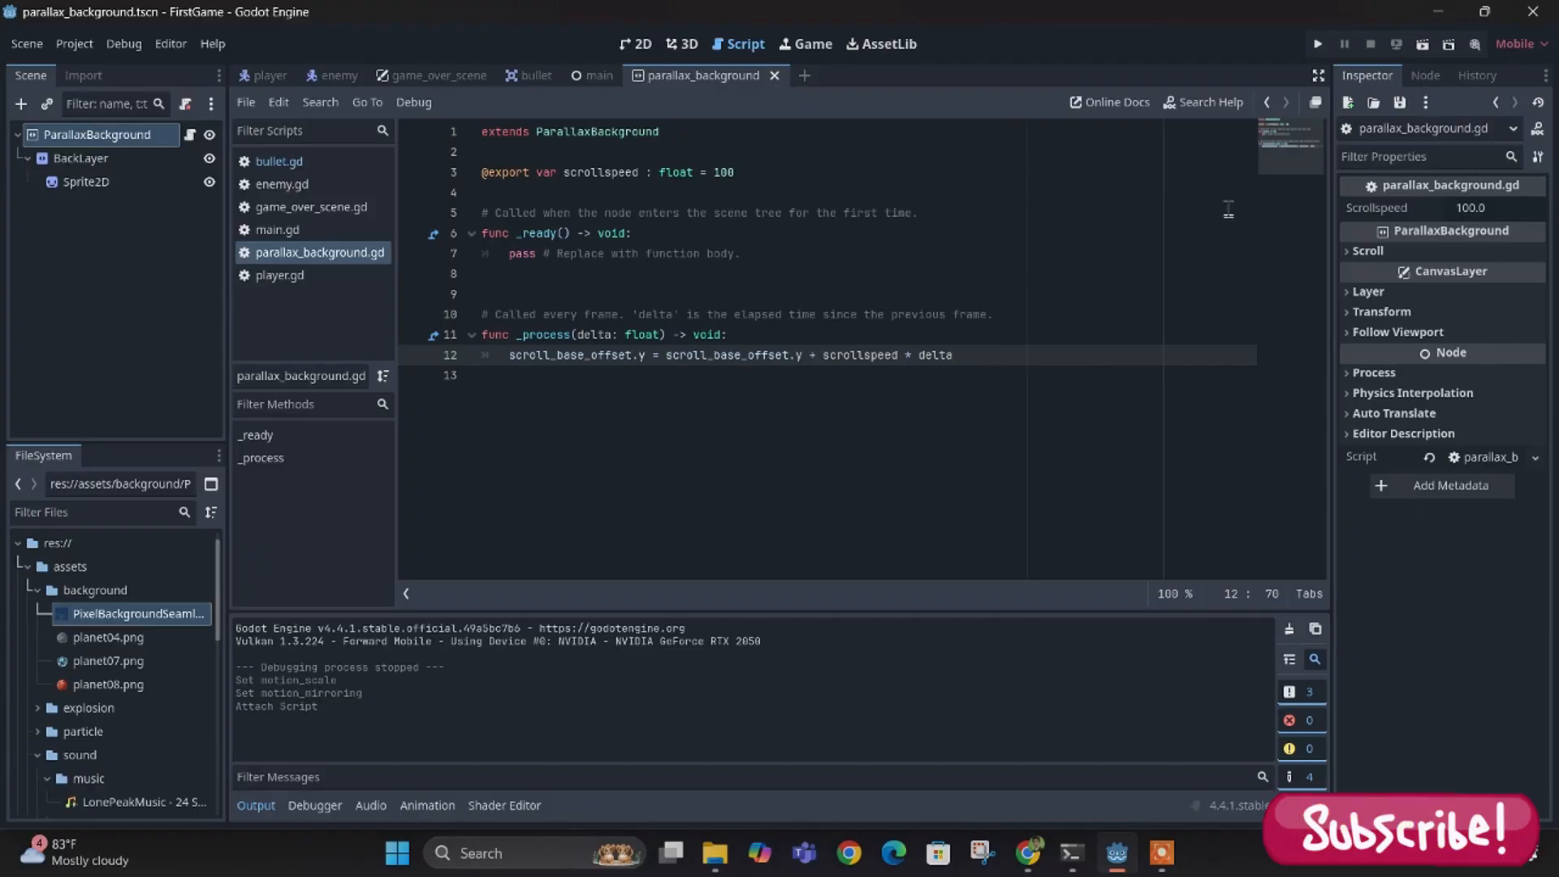
pyautogui.click(1422, 45)
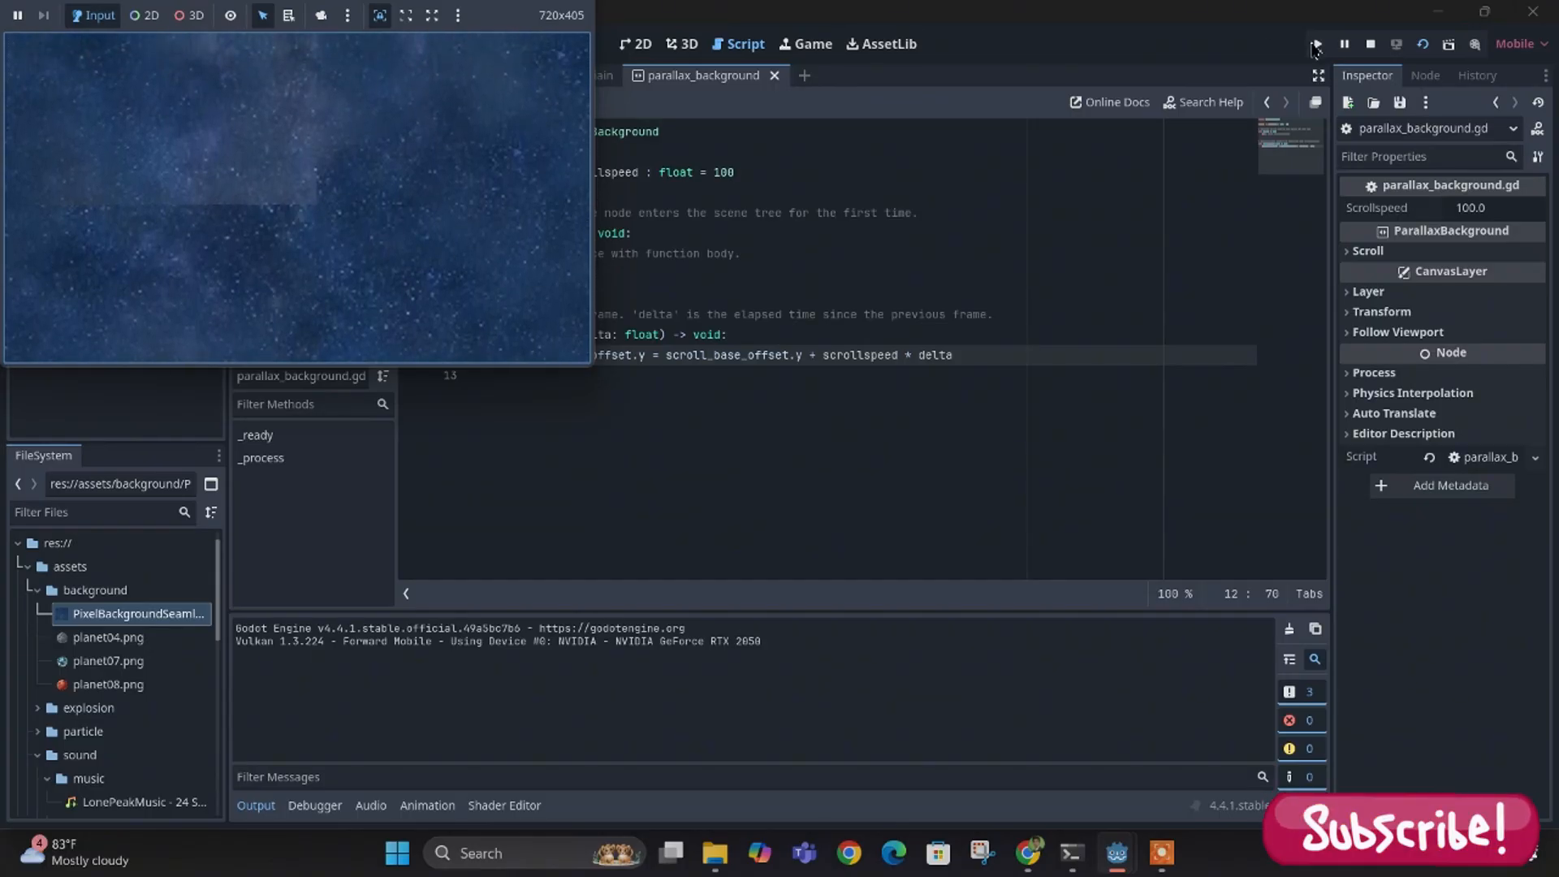
pyautogui.click(1371, 44)
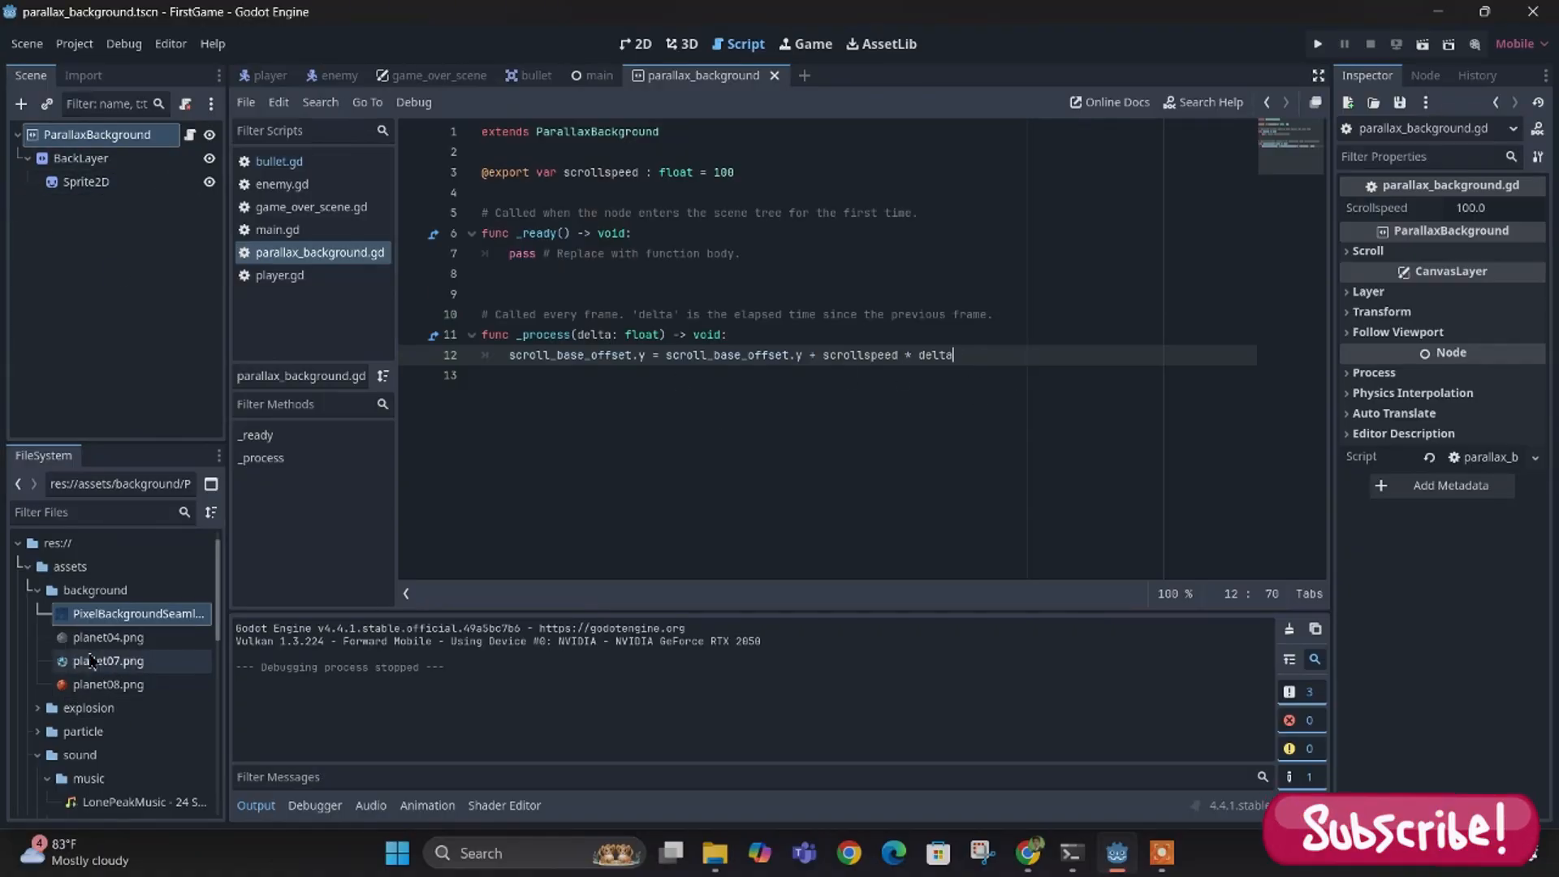
pyautogui.click(1023, 370)
pyautogui.click(979, 355)
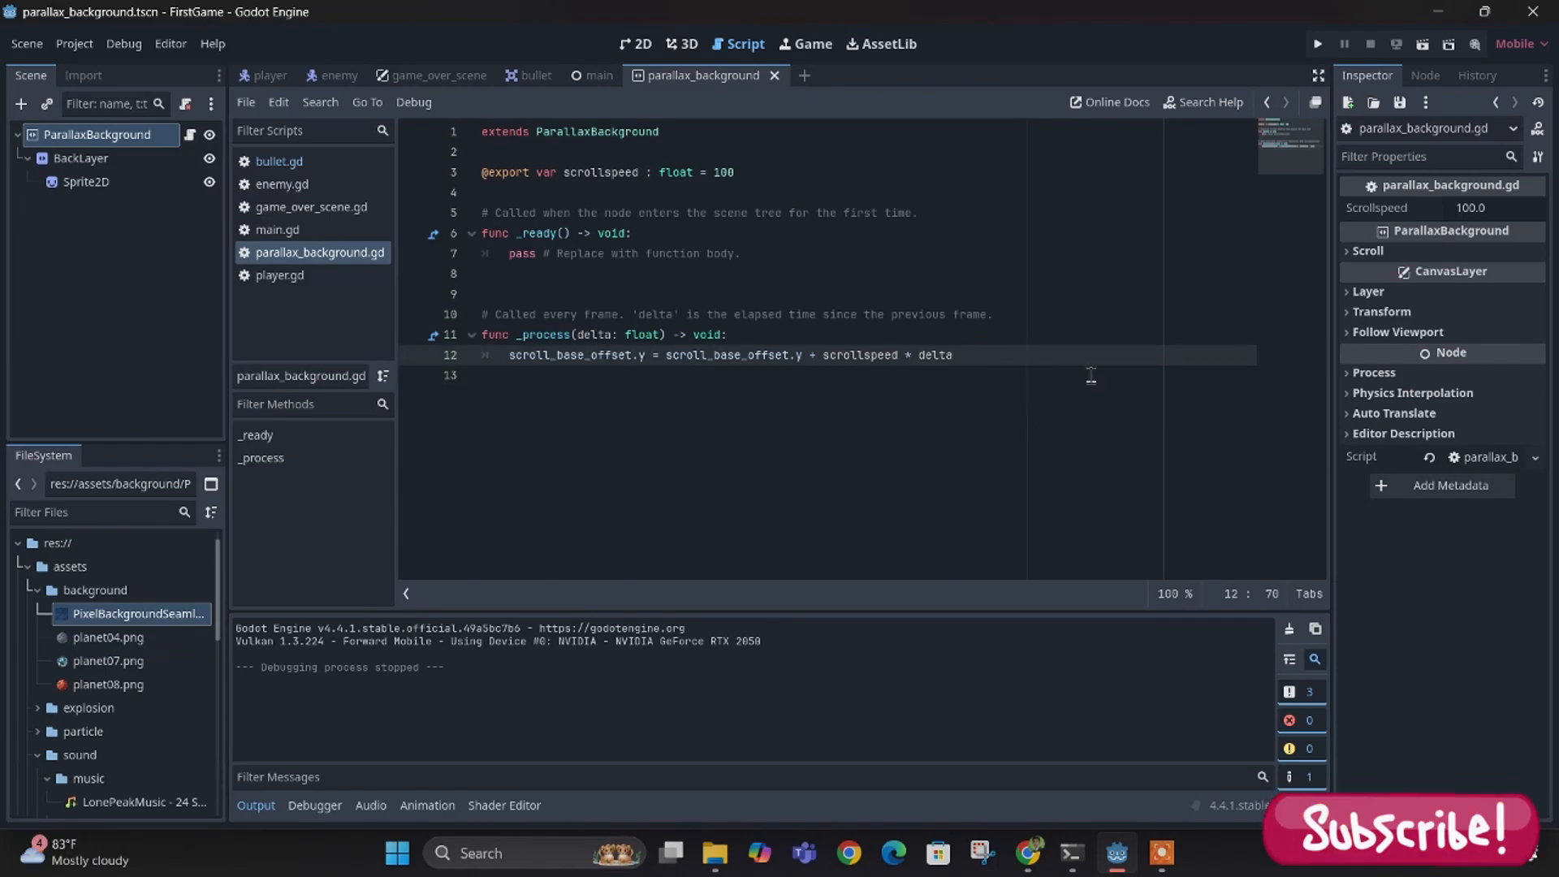
# - Duplicate the BackLayer node together with its child sprite
pyautogui.click(69, 160)
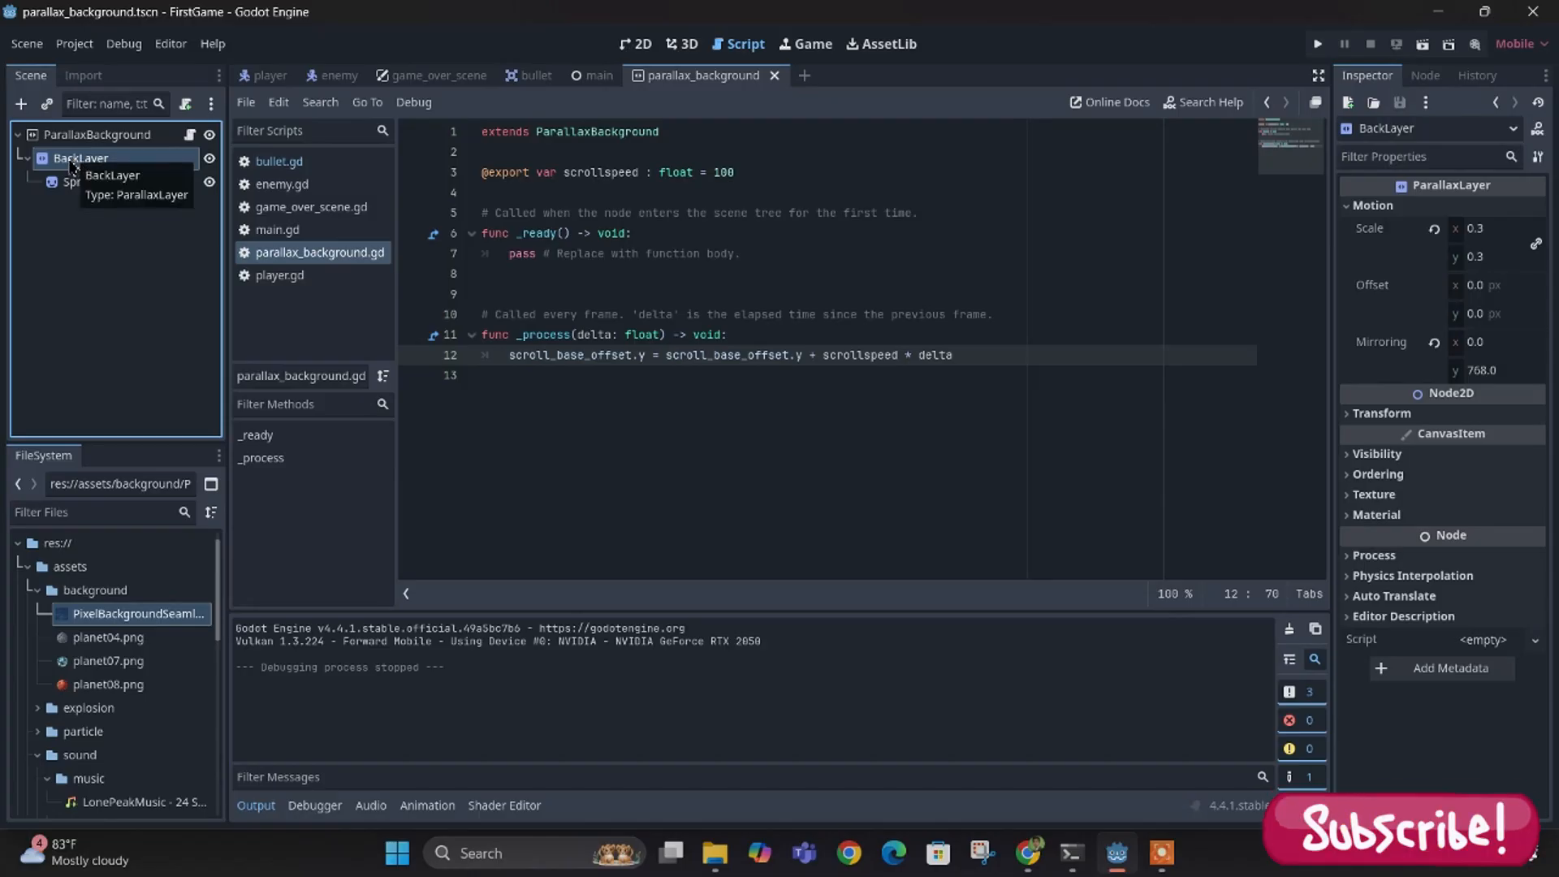
pyautogui.rightClick(58, 166)
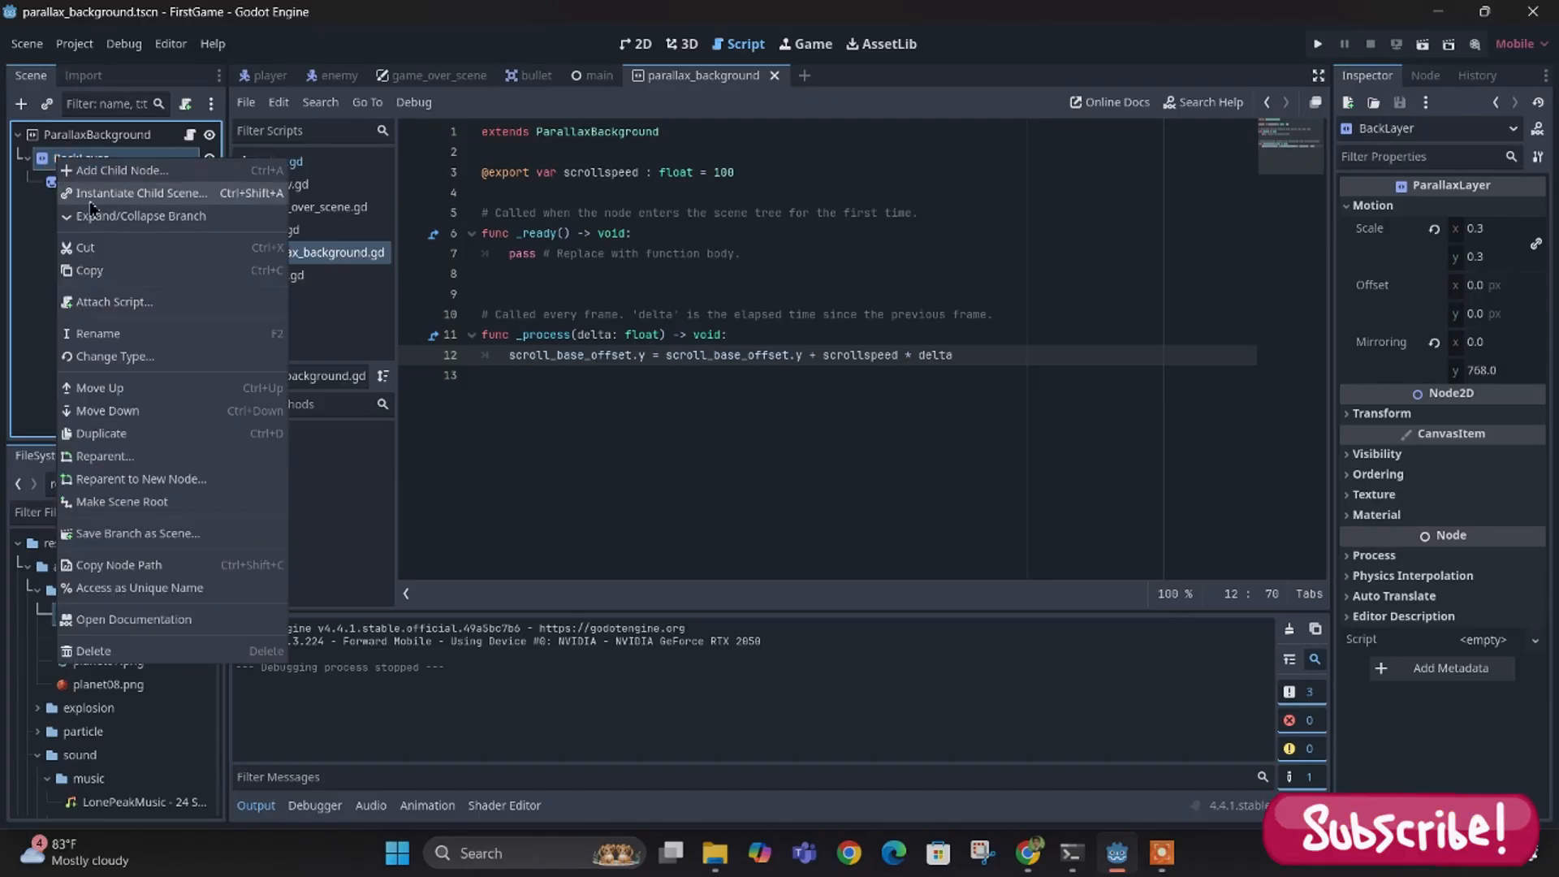
pyautogui.click(82, 441)
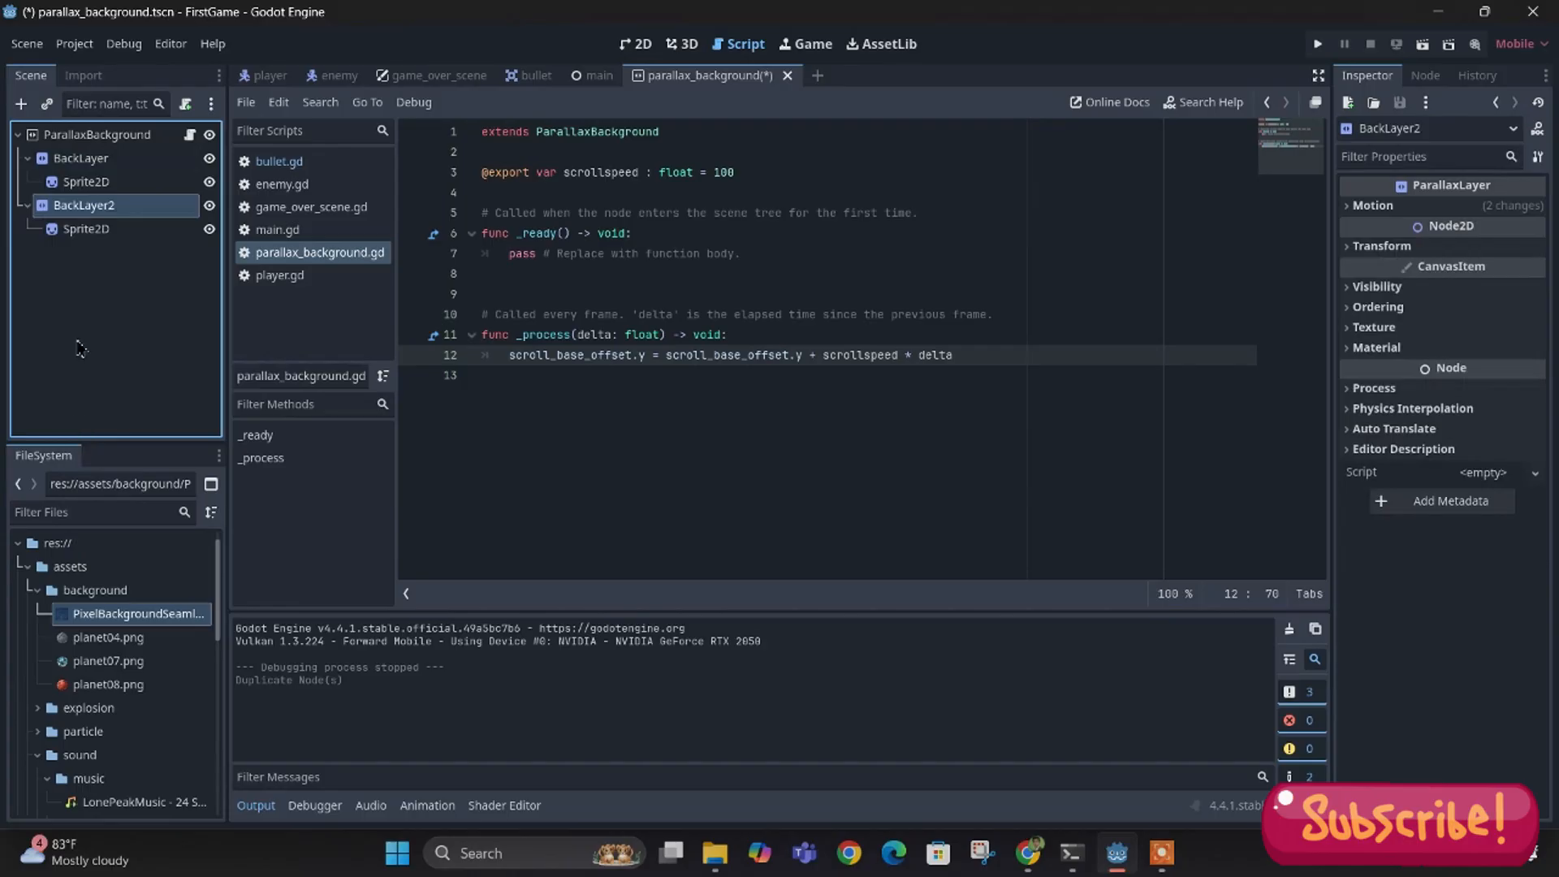
# - Rename the duplicated BackLayer2 node to PlanetLayer
pyautogui.doubleClick(130, 208)
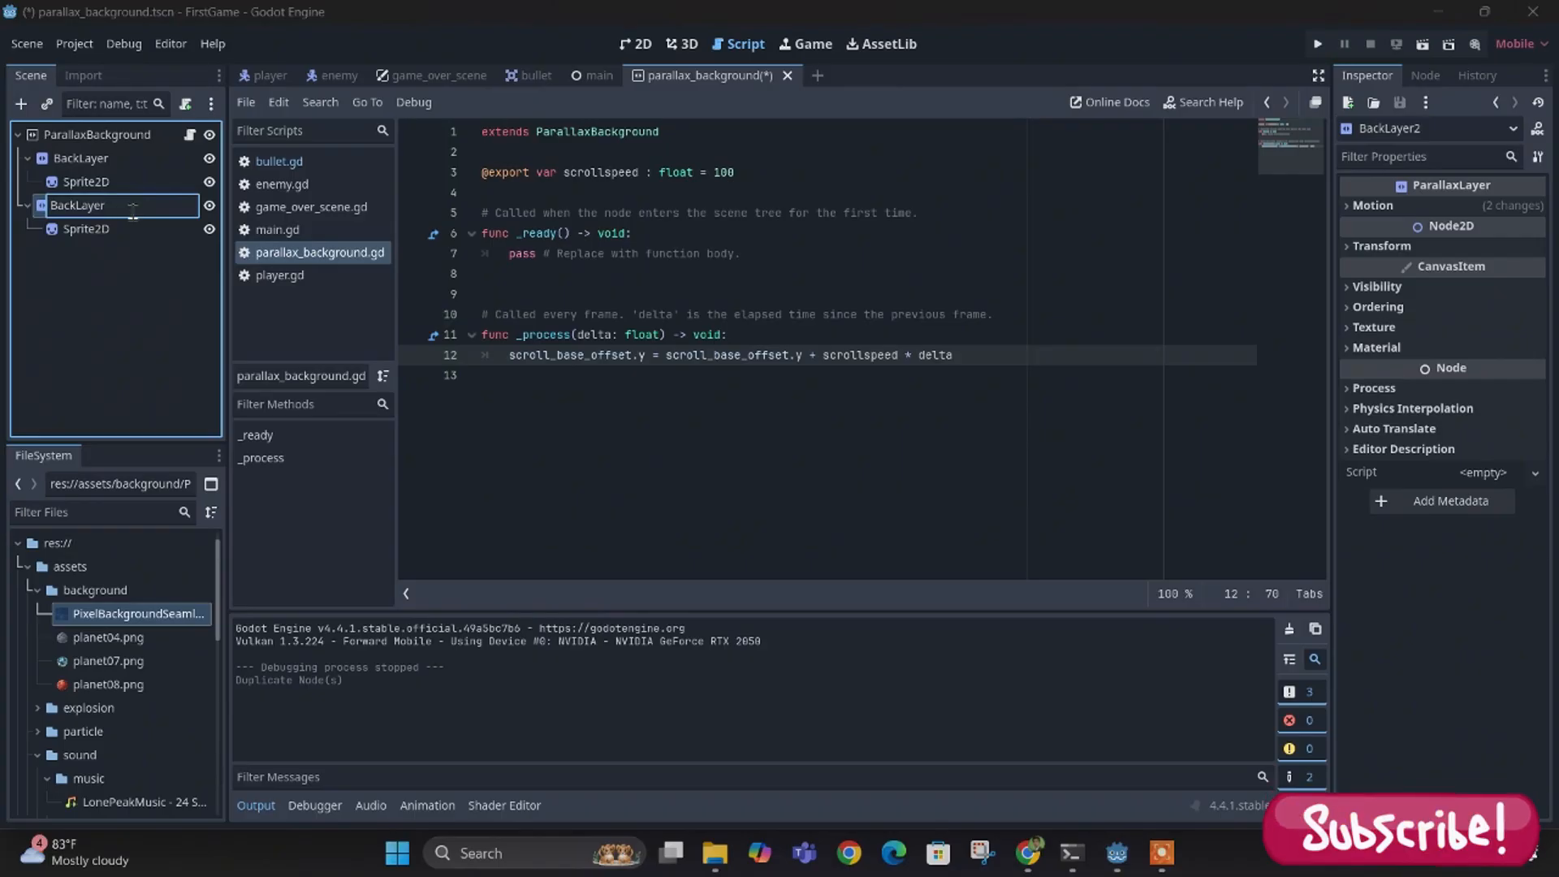
pyautogui.press('BackSpace')
pyautogui.press('BackSpace')
pyautogui.press('BackSpace')
pyautogui.press('BackSpace')
pyautogui.press('BackSpace')
pyautogui.press('BackSpace')
pyautogui.press('BackSpace')
pyautogui.press('BackSpace')
pyautogui.press('BackSpace')
pyautogui.press('Return')
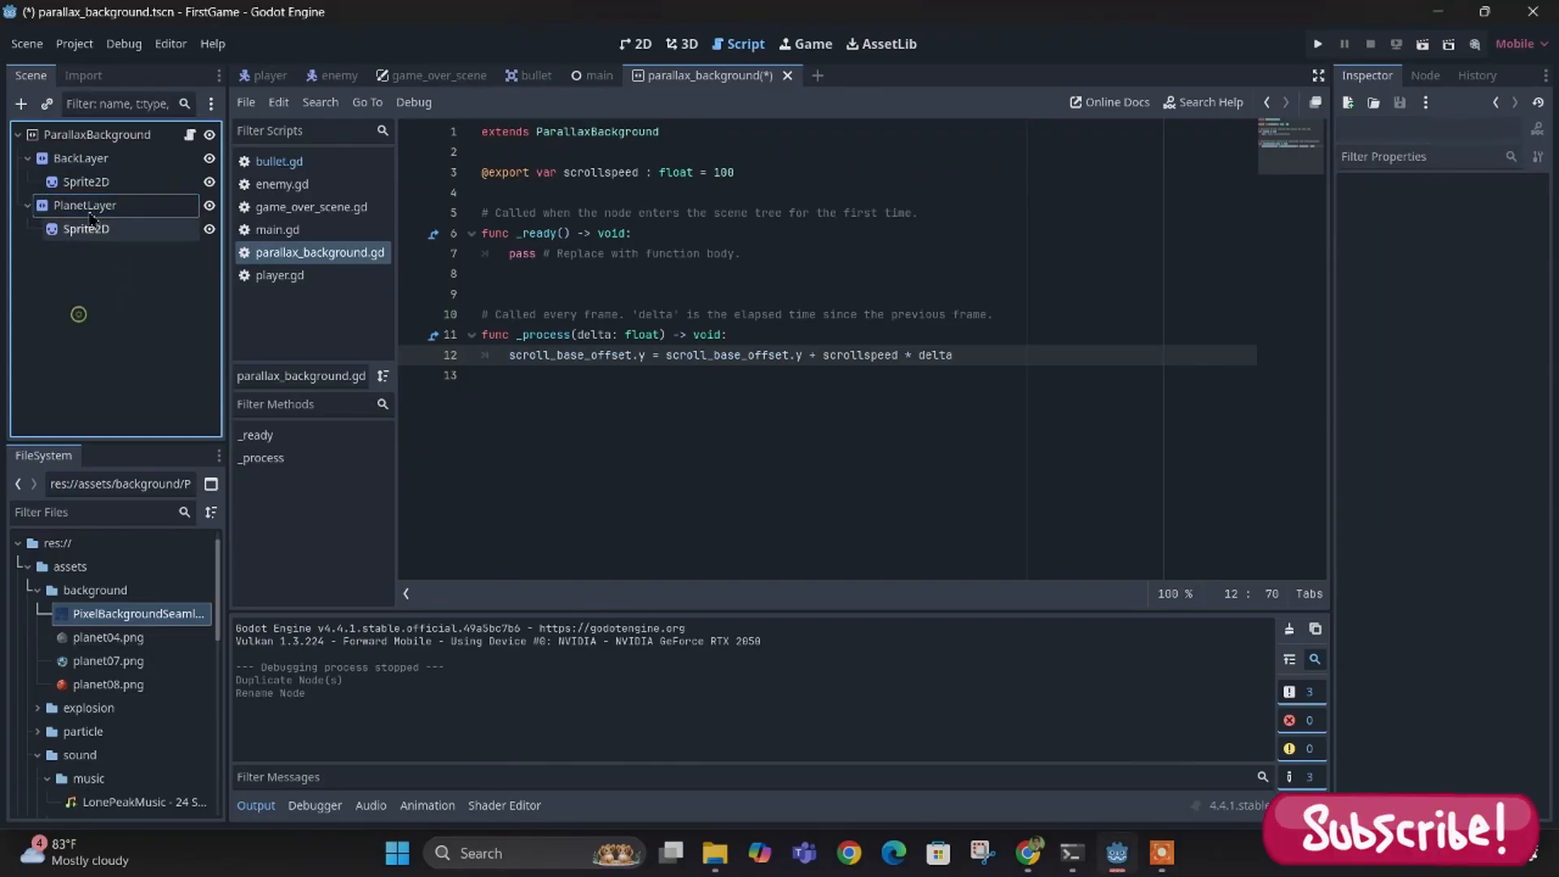
# - Set PlanetLayer's motion scale to 0.5 on both x and y
pyautogui.click(89, 209)
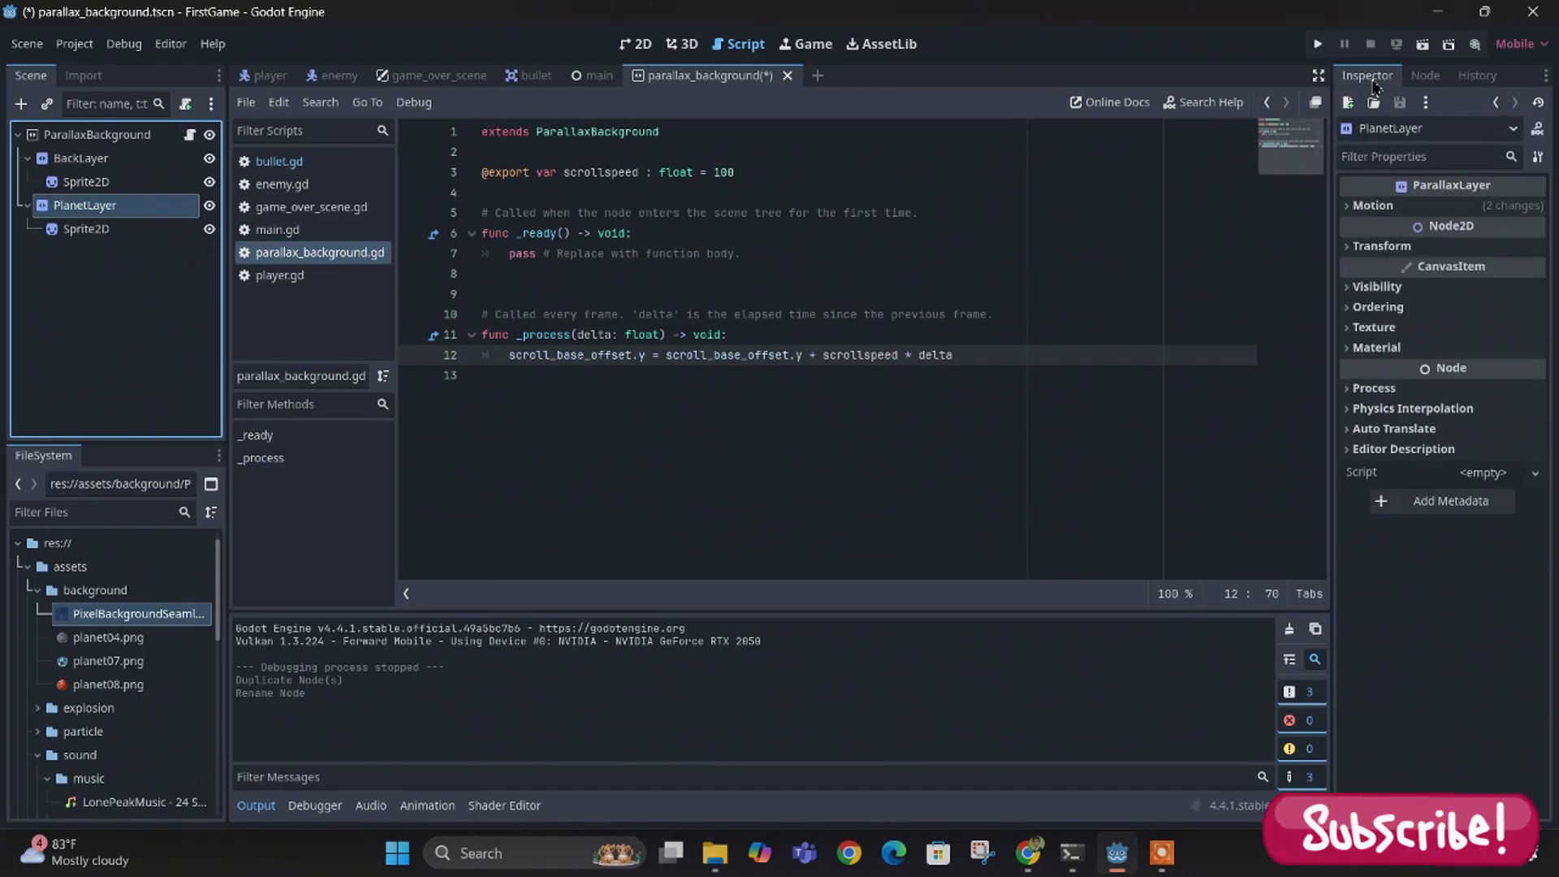
pyautogui.click(1373, 205)
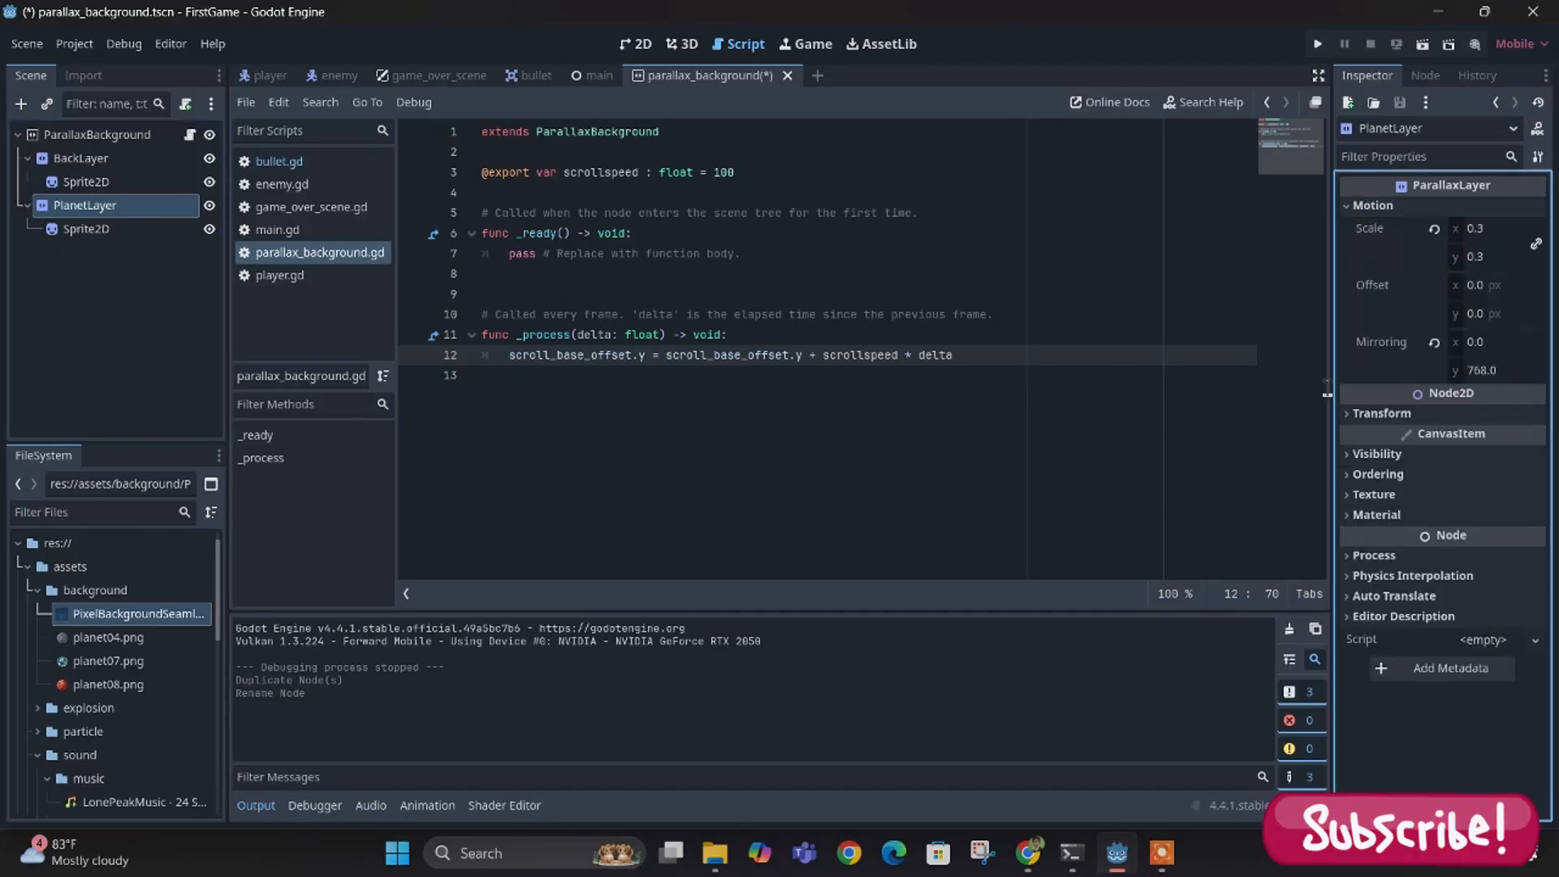
pyautogui.click(1482, 230)
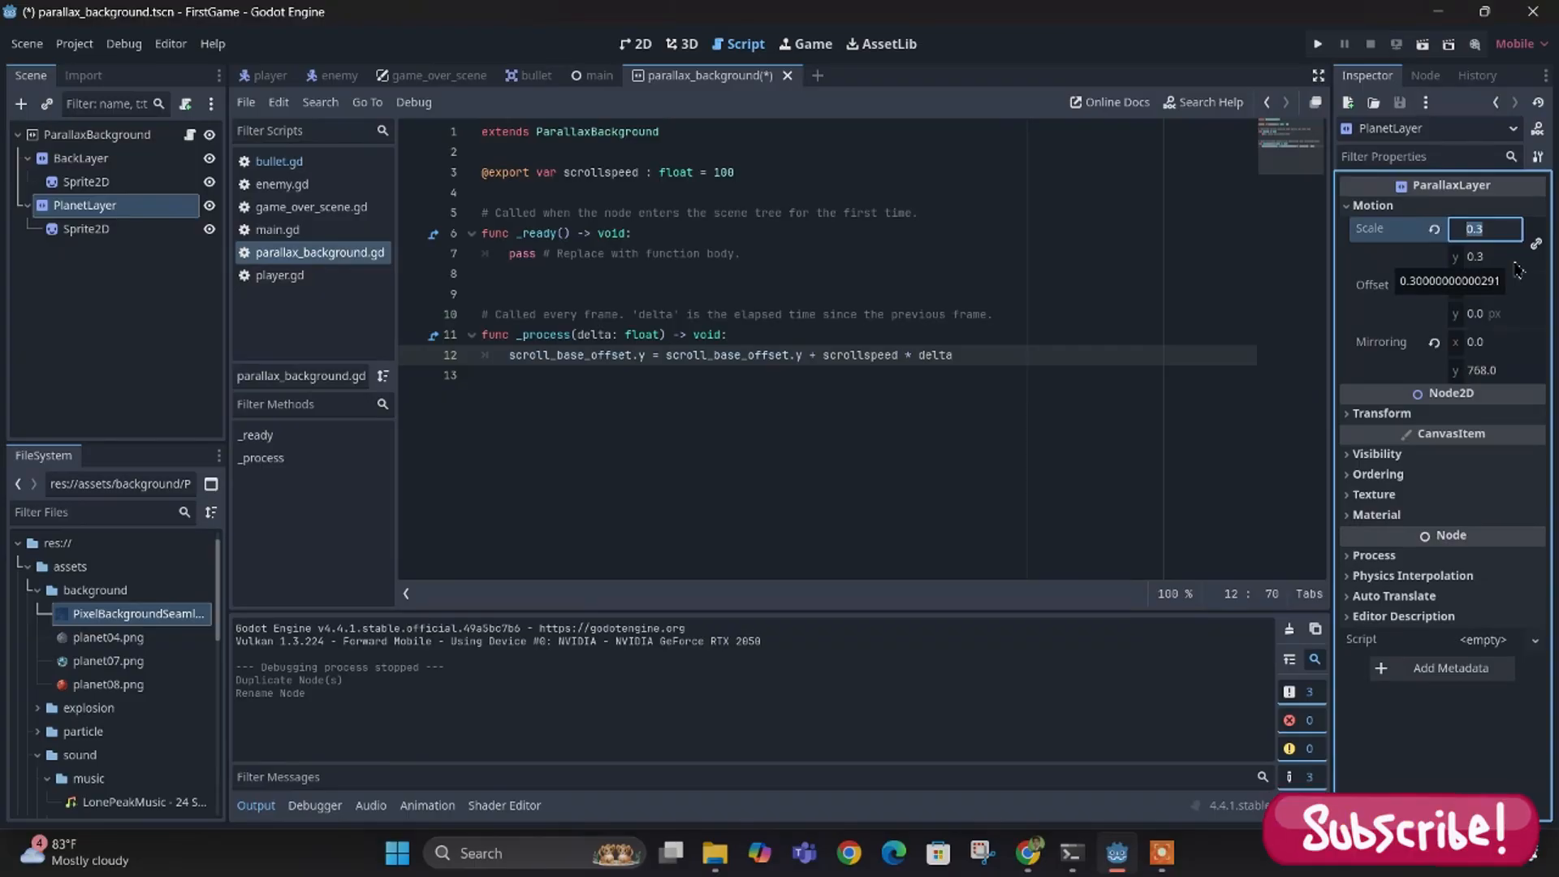
pyautogui.write('0.6')
pyautogui.press('BackSpace')
pyautogui.write('5')
pyautogui.press('Return')
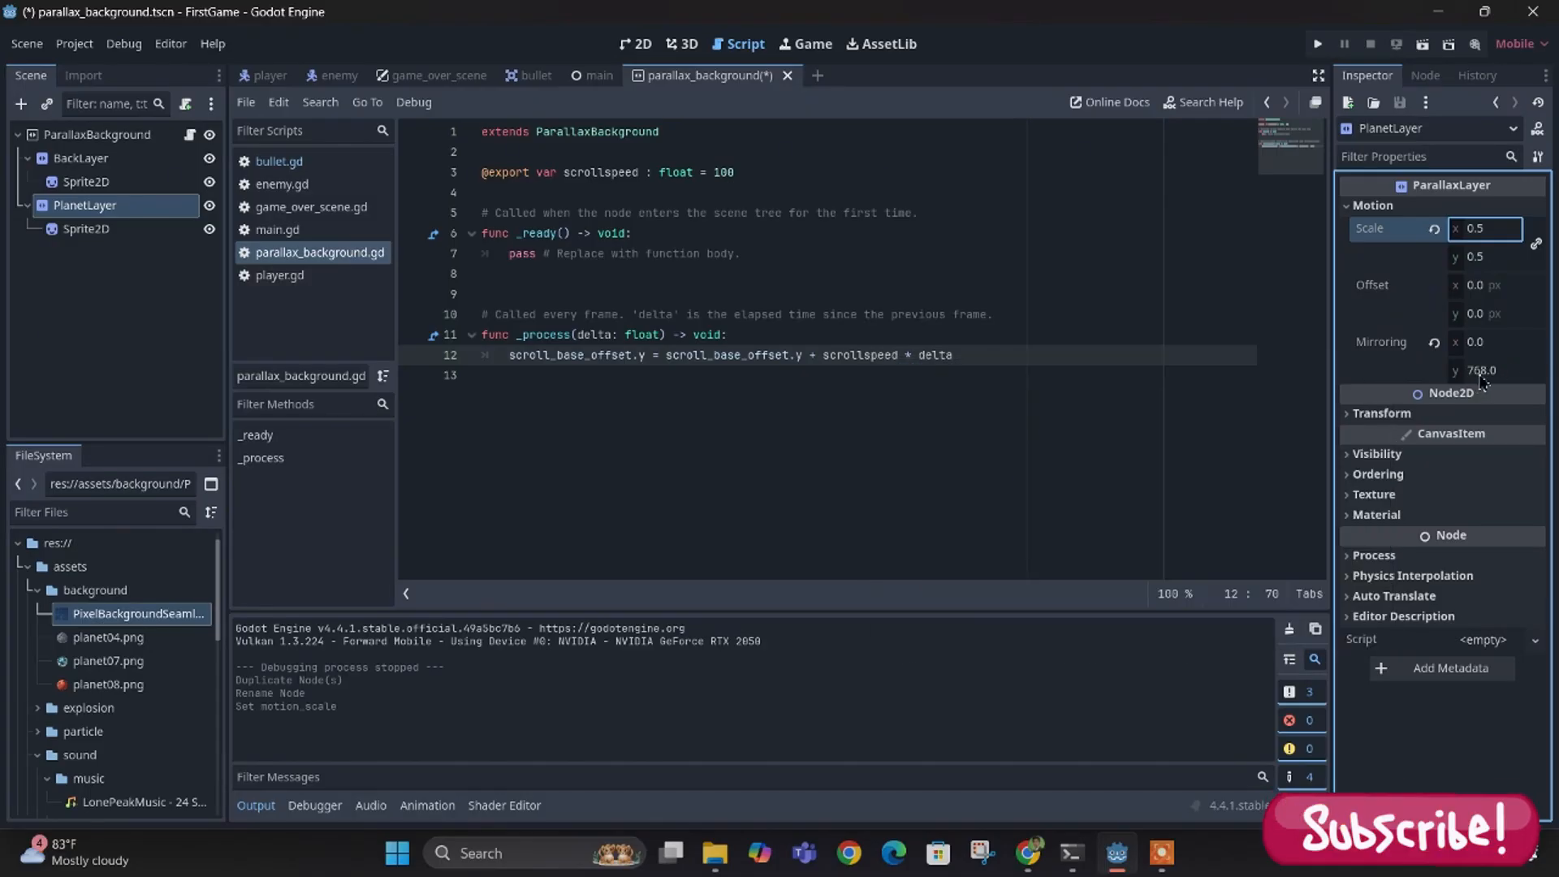
# - Set PlanetLayer's vertical motion mirroring to 1000
pyautogui.moveTo(1417, 347)
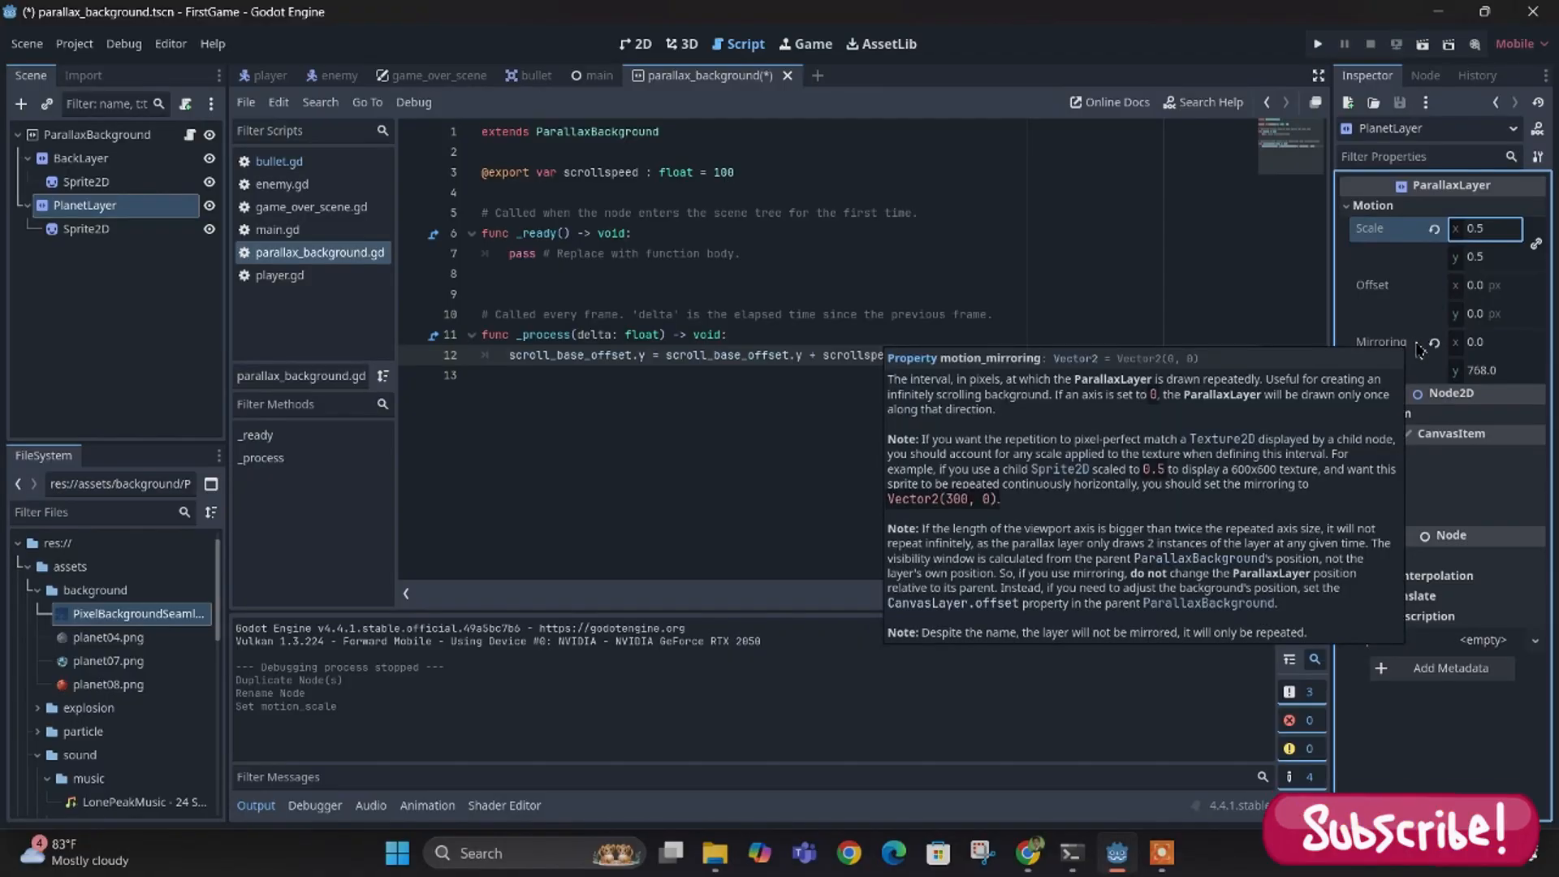
pyautogui.click(1496, 375)
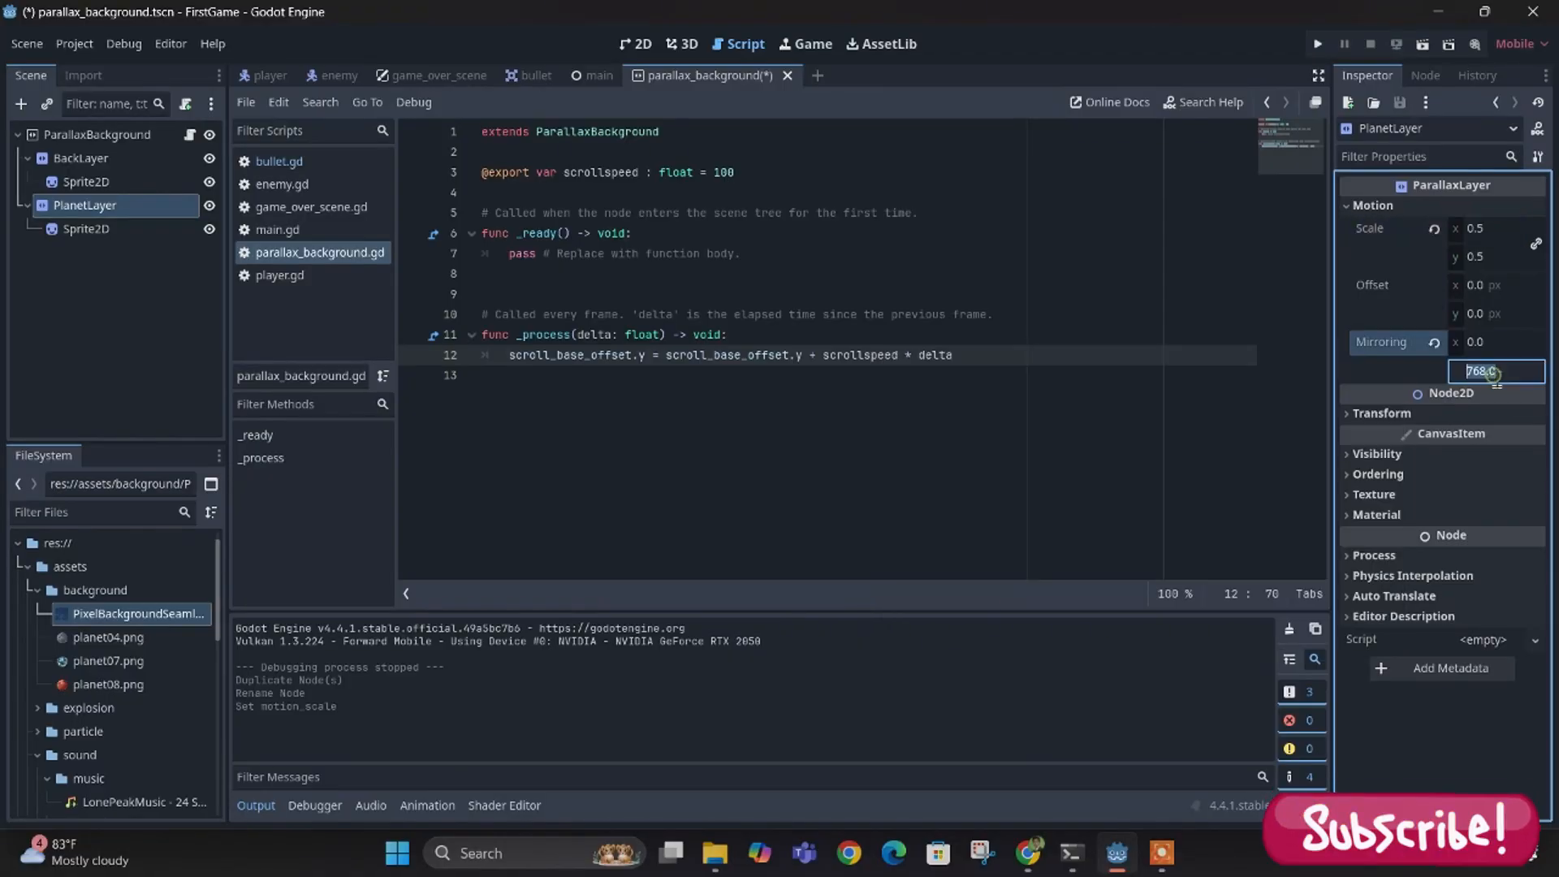
pyautogui.write('1000')
pyautogui.press('Return')
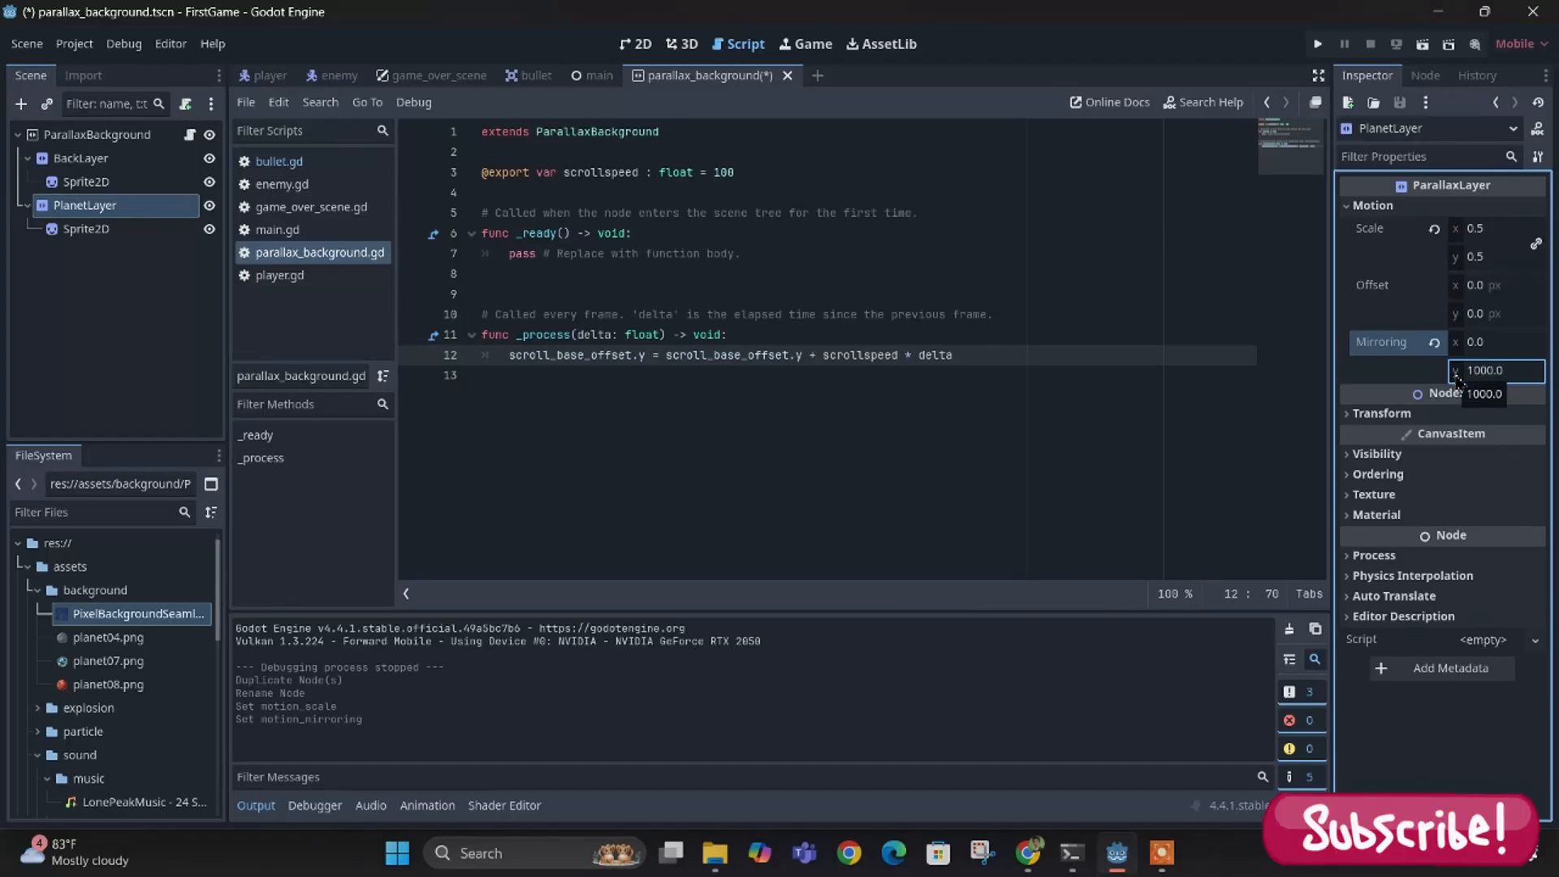
pyautogui.moveTo(1378, 388)
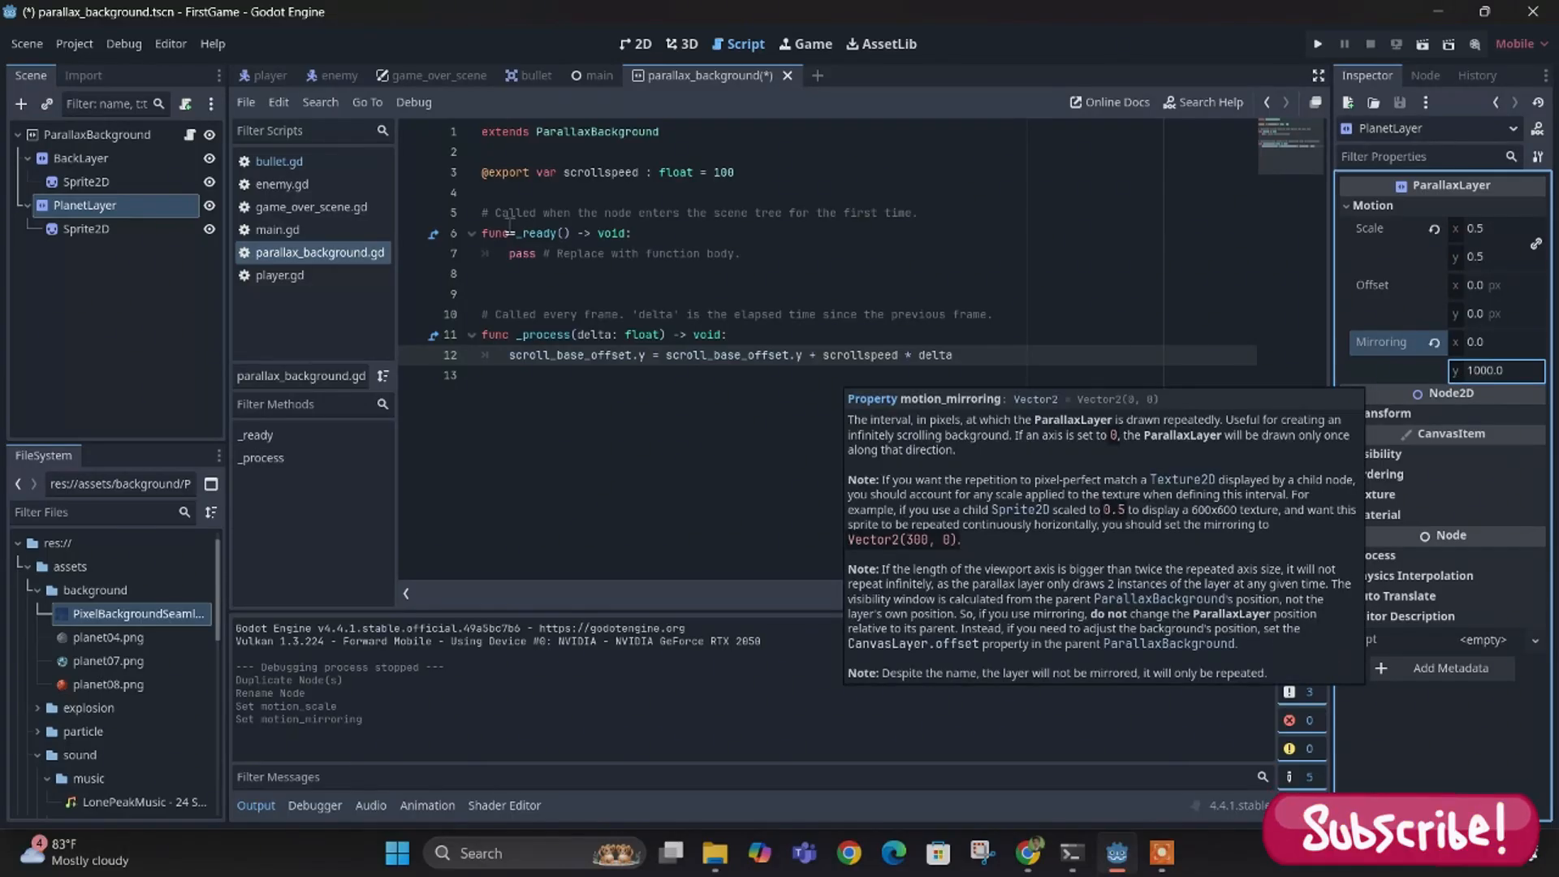
# - In the 2D view, replace the texture of PlanetLayer's Sprite2D with planet08.png
pyautogui.click(636, 43)
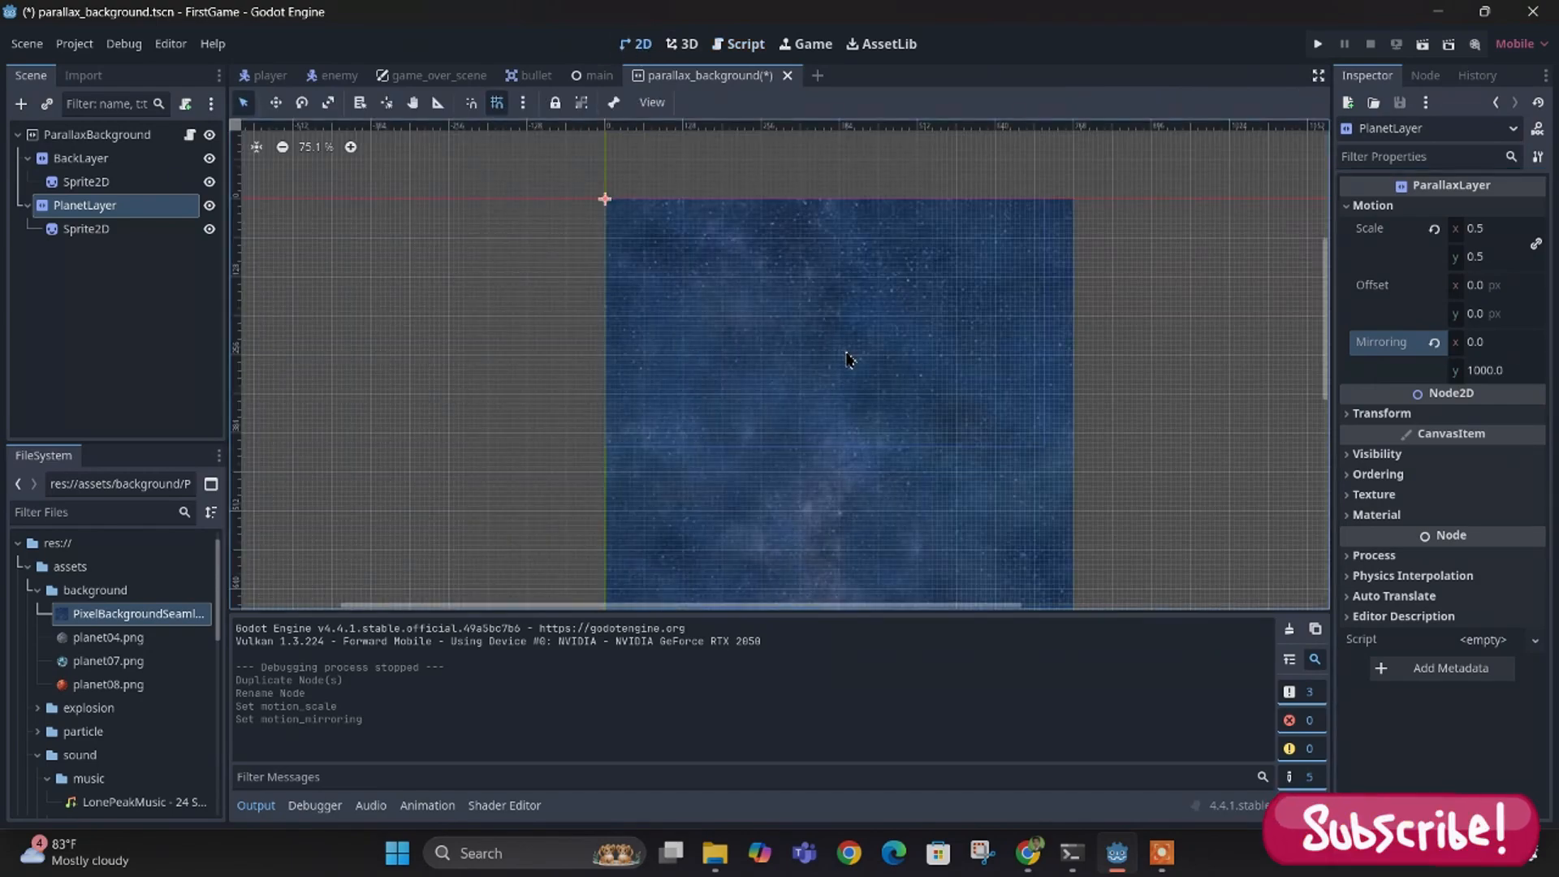
pyautogui.click(81, 231)
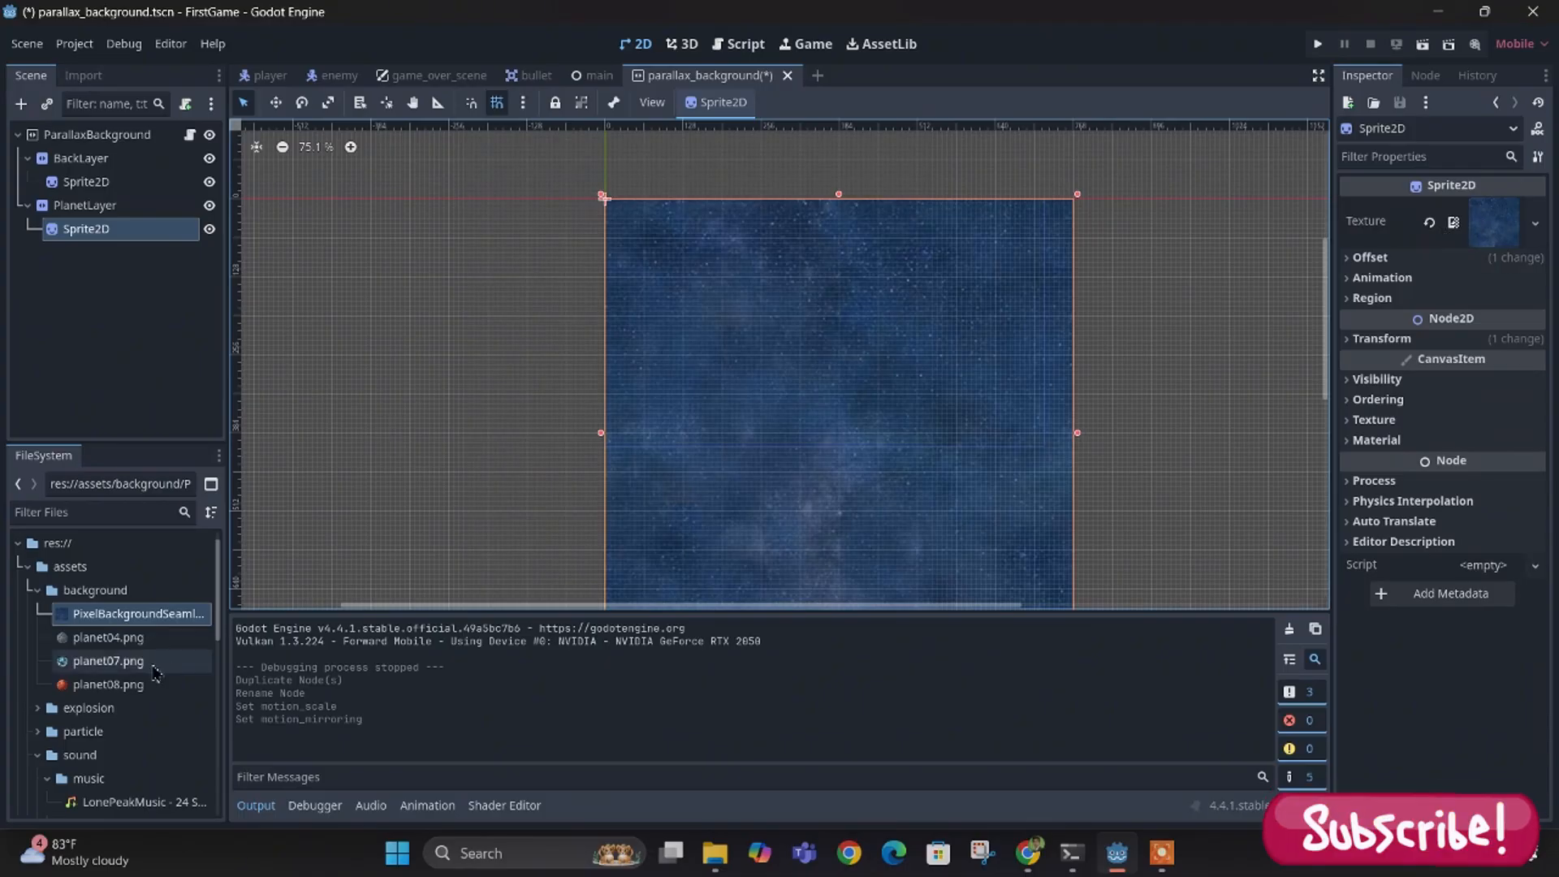
pyautogui.click(97, 686)
pyautogui.moveTo(97, 689)
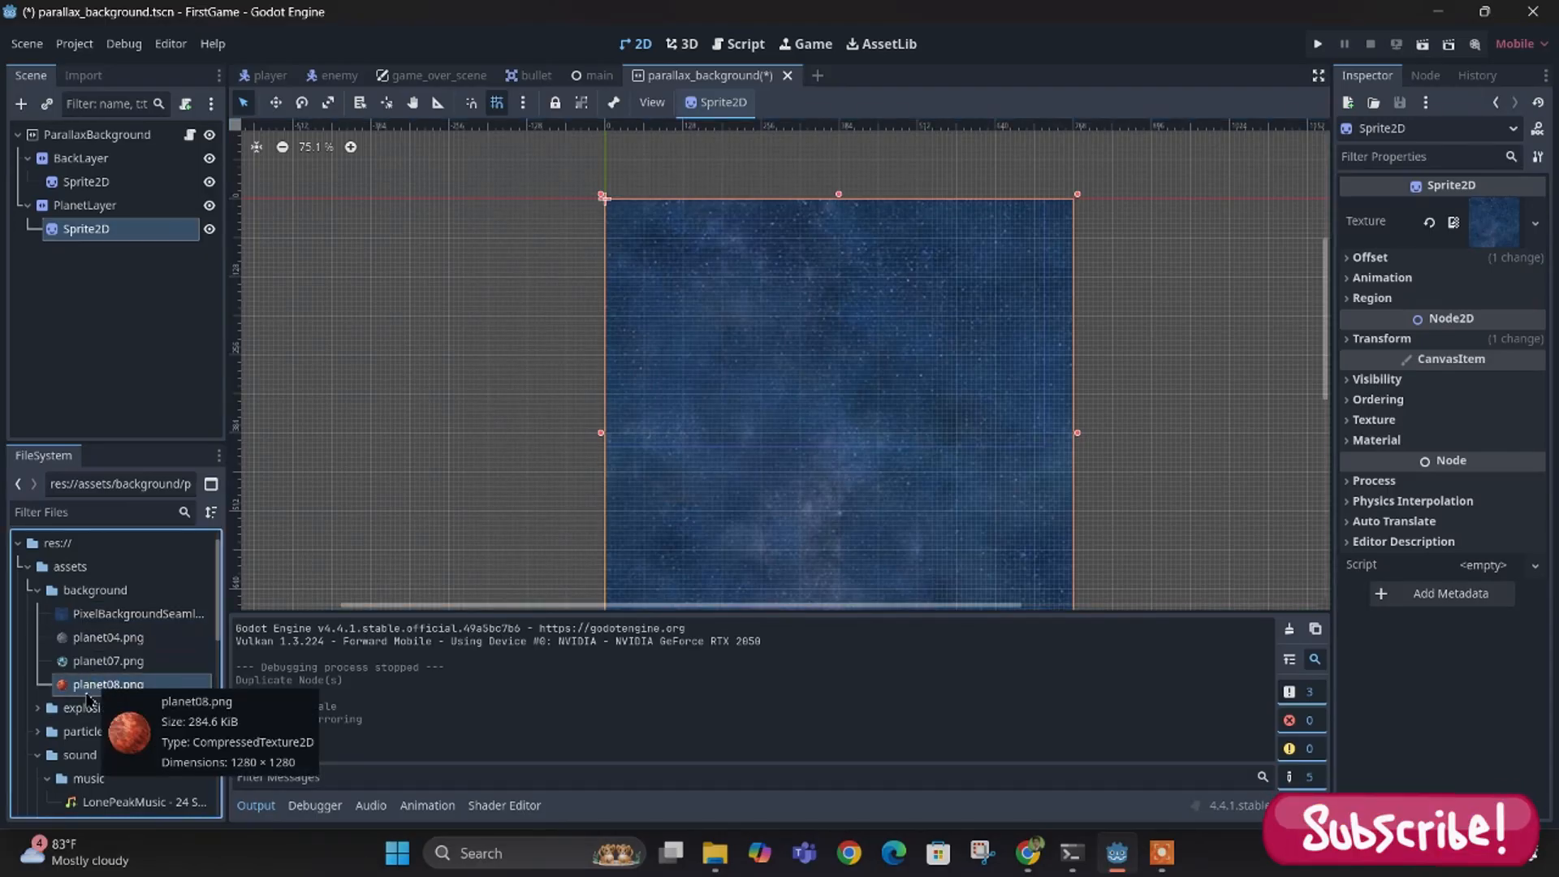
pyautogui.moveTo(89, 696); pyautogui.dragTo(1478, 229)
# - Shrink the red planet sprite under PlanetLayer to a scale of 0.3 on both axes
pyautogui.scroll(-7, 1251, 406)
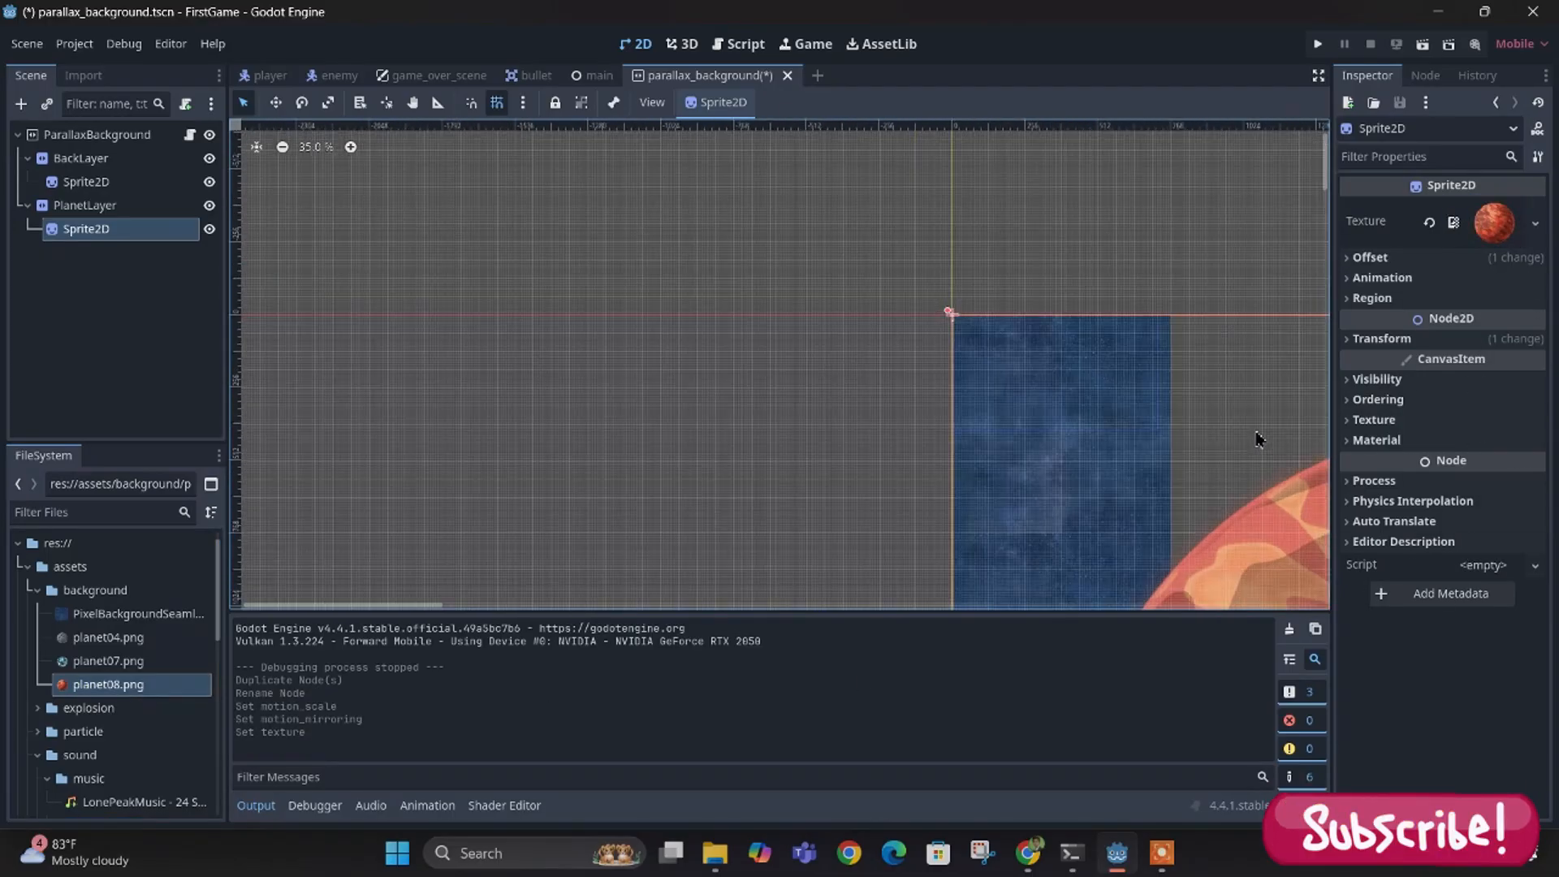
pyautogui.moveTo(1268, 510); pyautogui.dragTo(756, 252, button='middle')
pyautogui.scroll(-5, 777, 287)
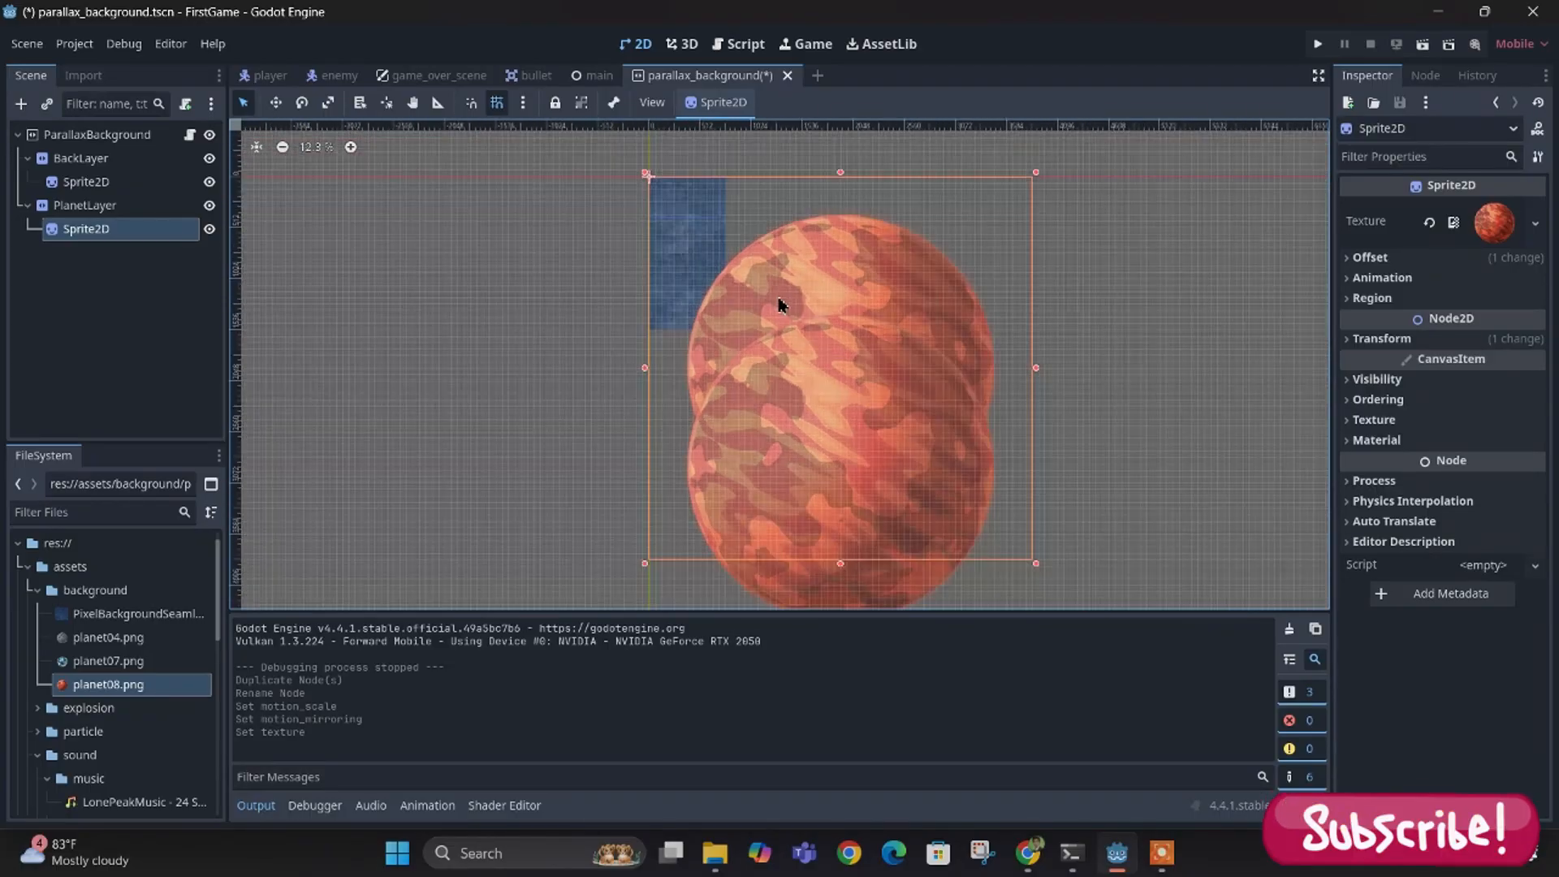
pyautogui.scroll(3, 816, 371)
pyautogui.scroll(-3, 811, 305)
pyautogui.scroll(3, 794, 251)
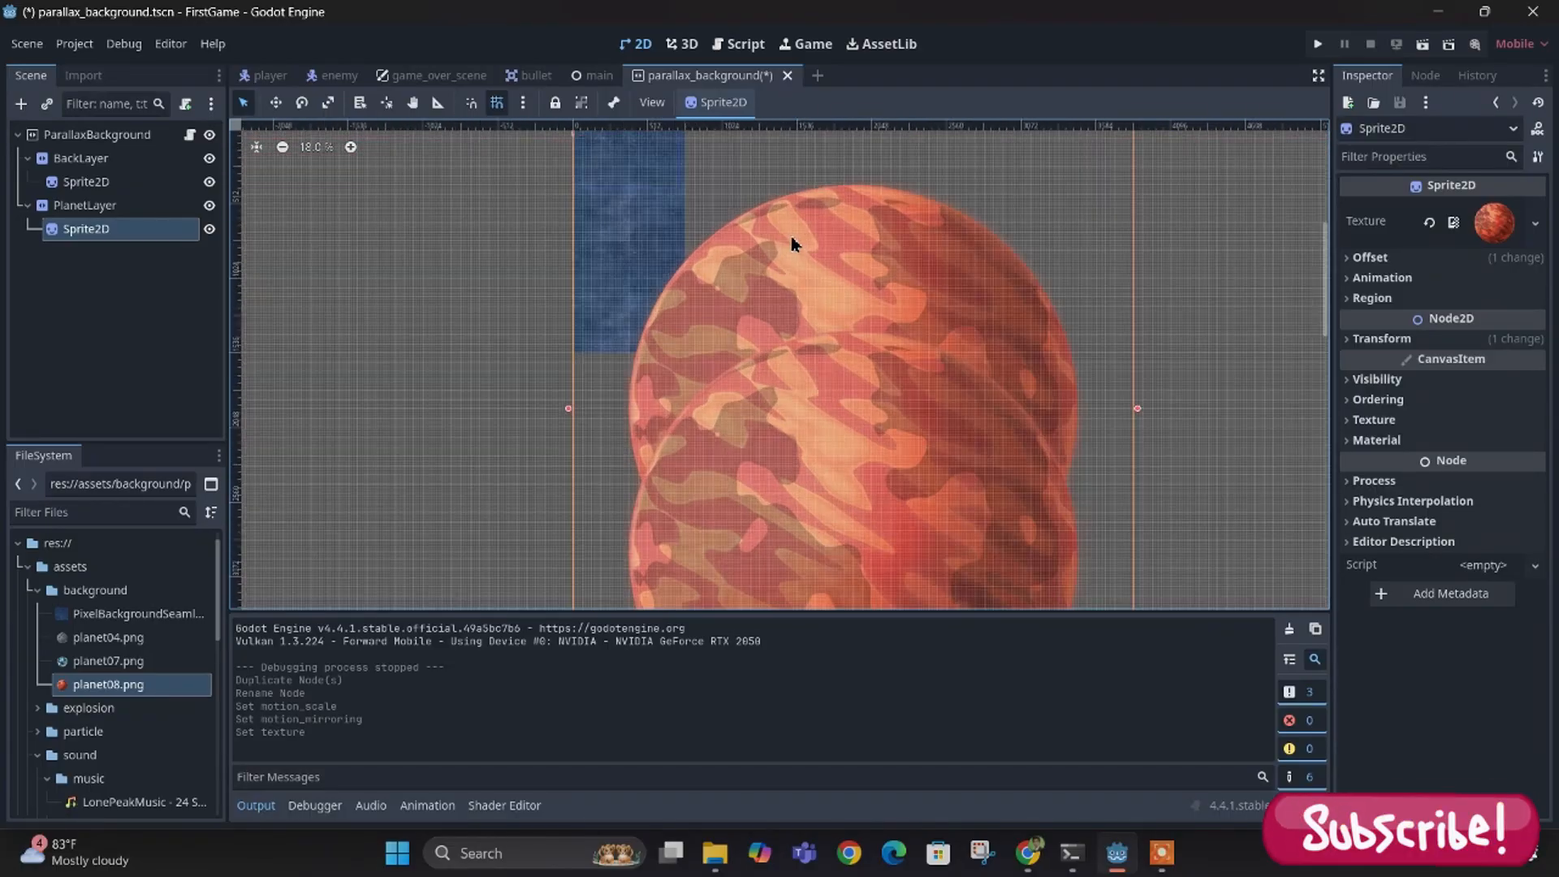
pyautogui.scroll(-4, 791, 244)
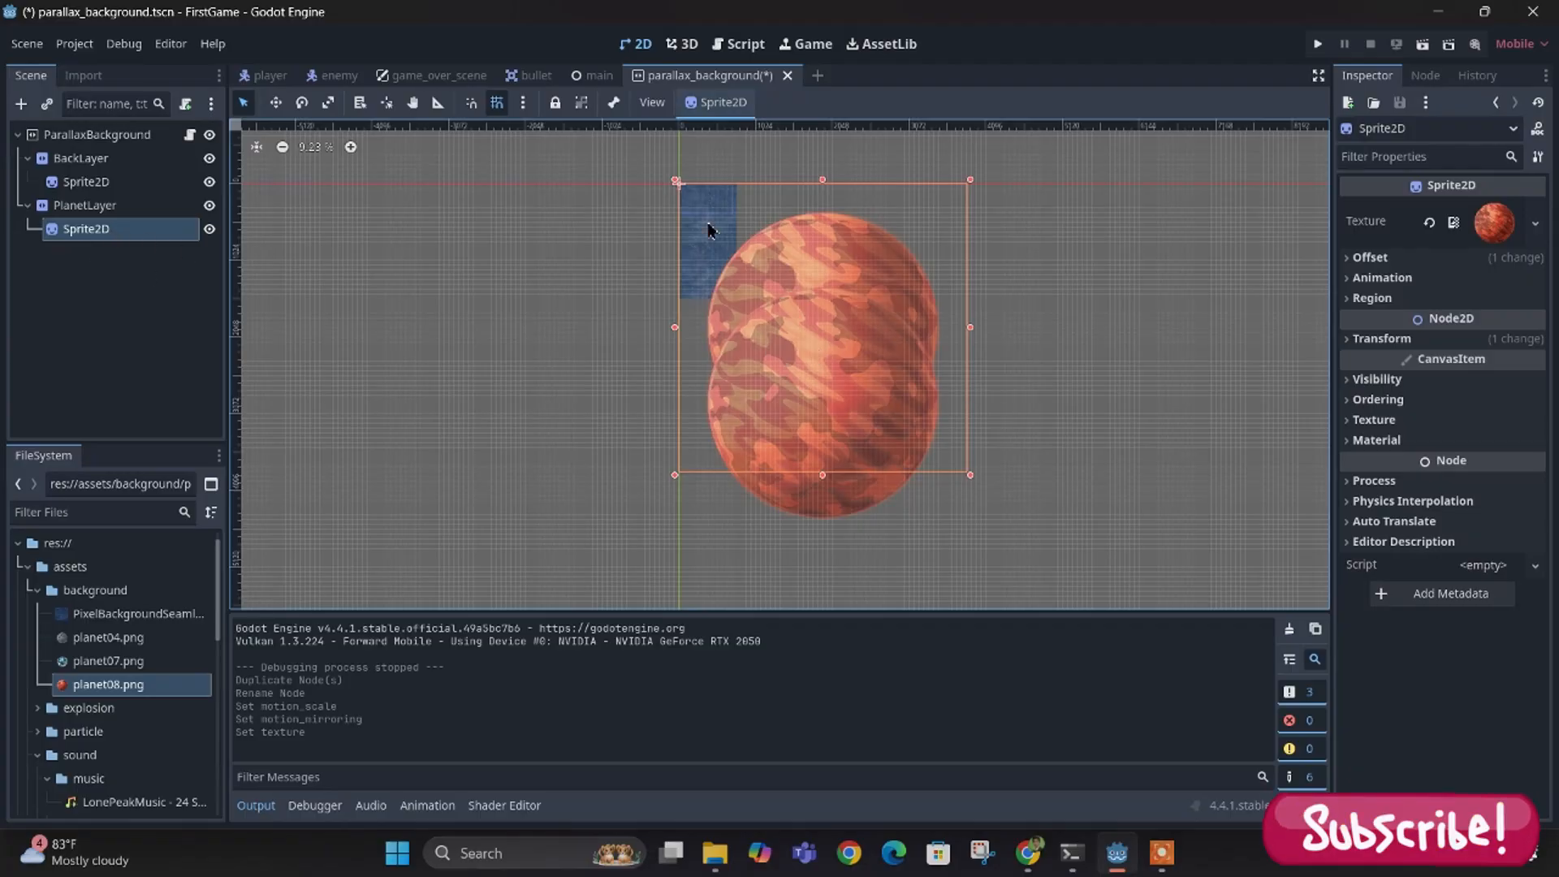
pyautogui.scroll(3, 709, 230)
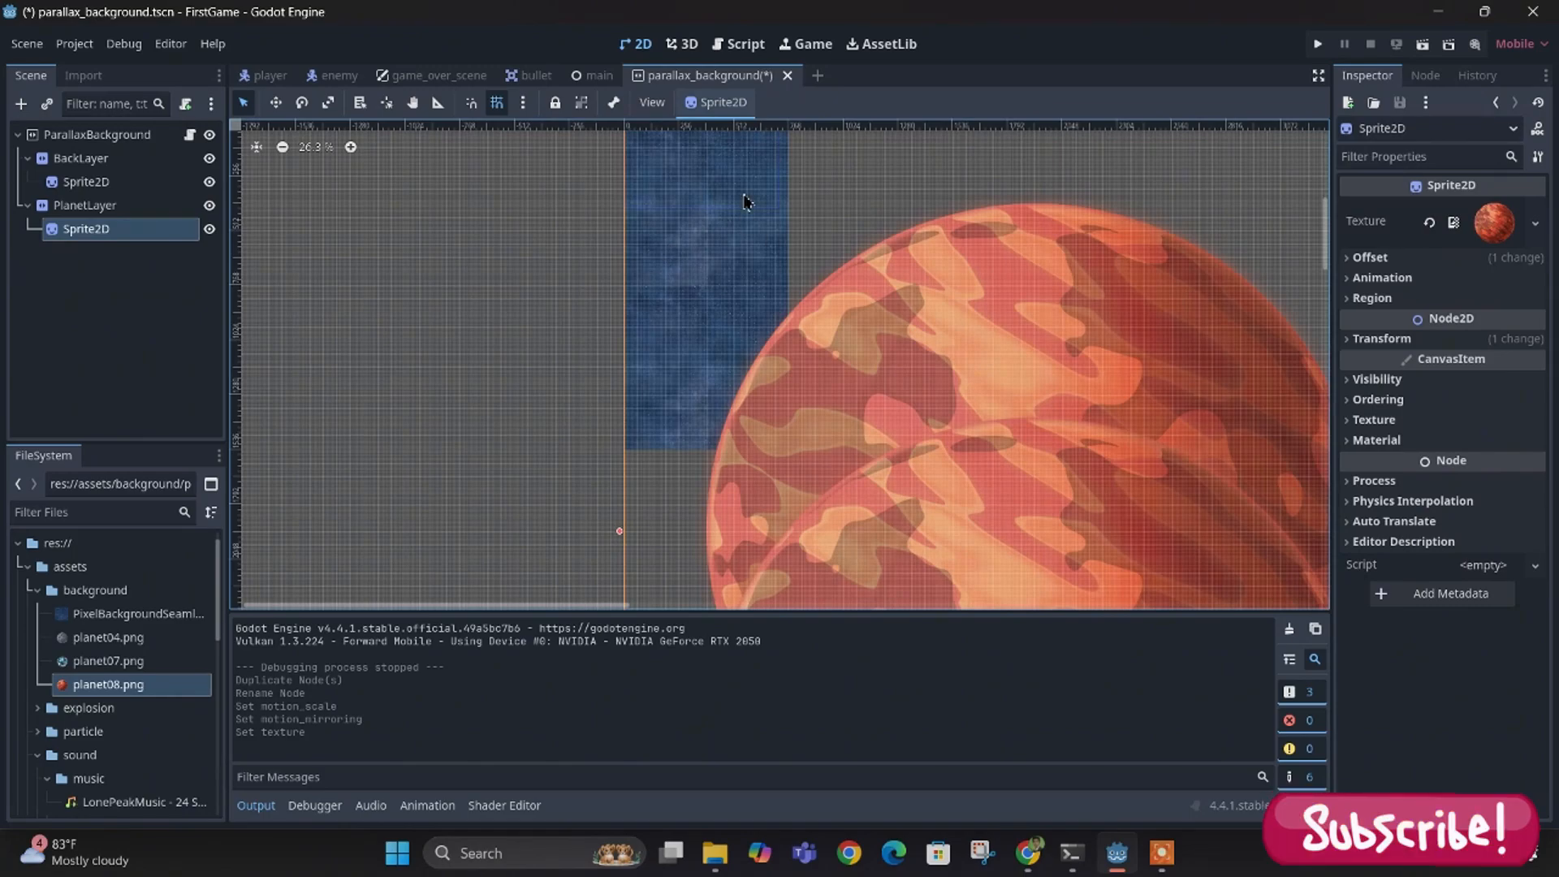
pyautogui.scroll(1, 674, 229)
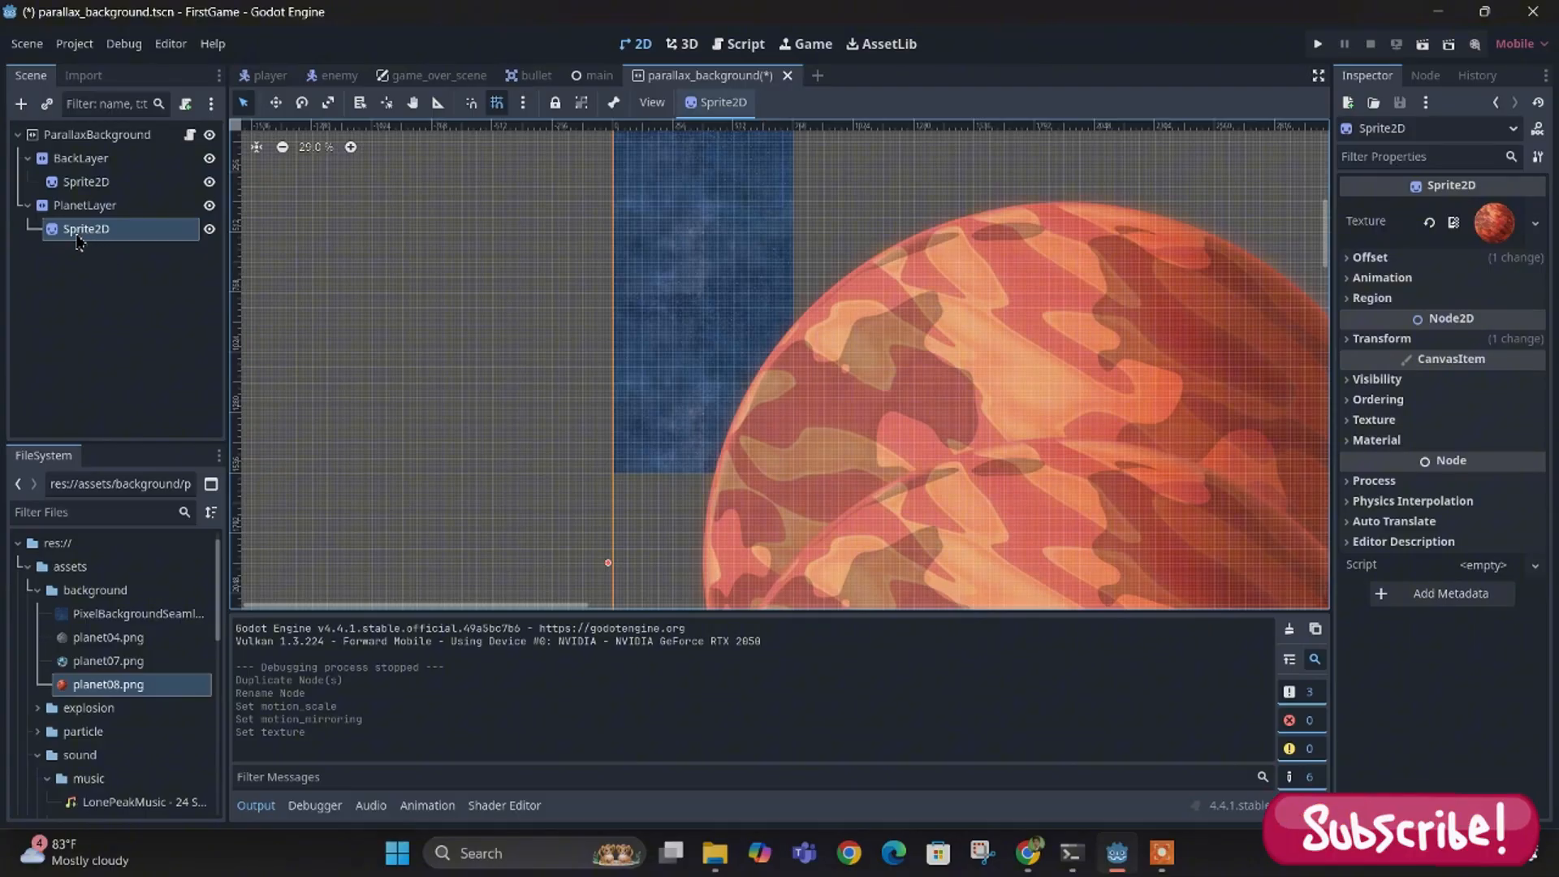
pyautogui.click(1354, 344)
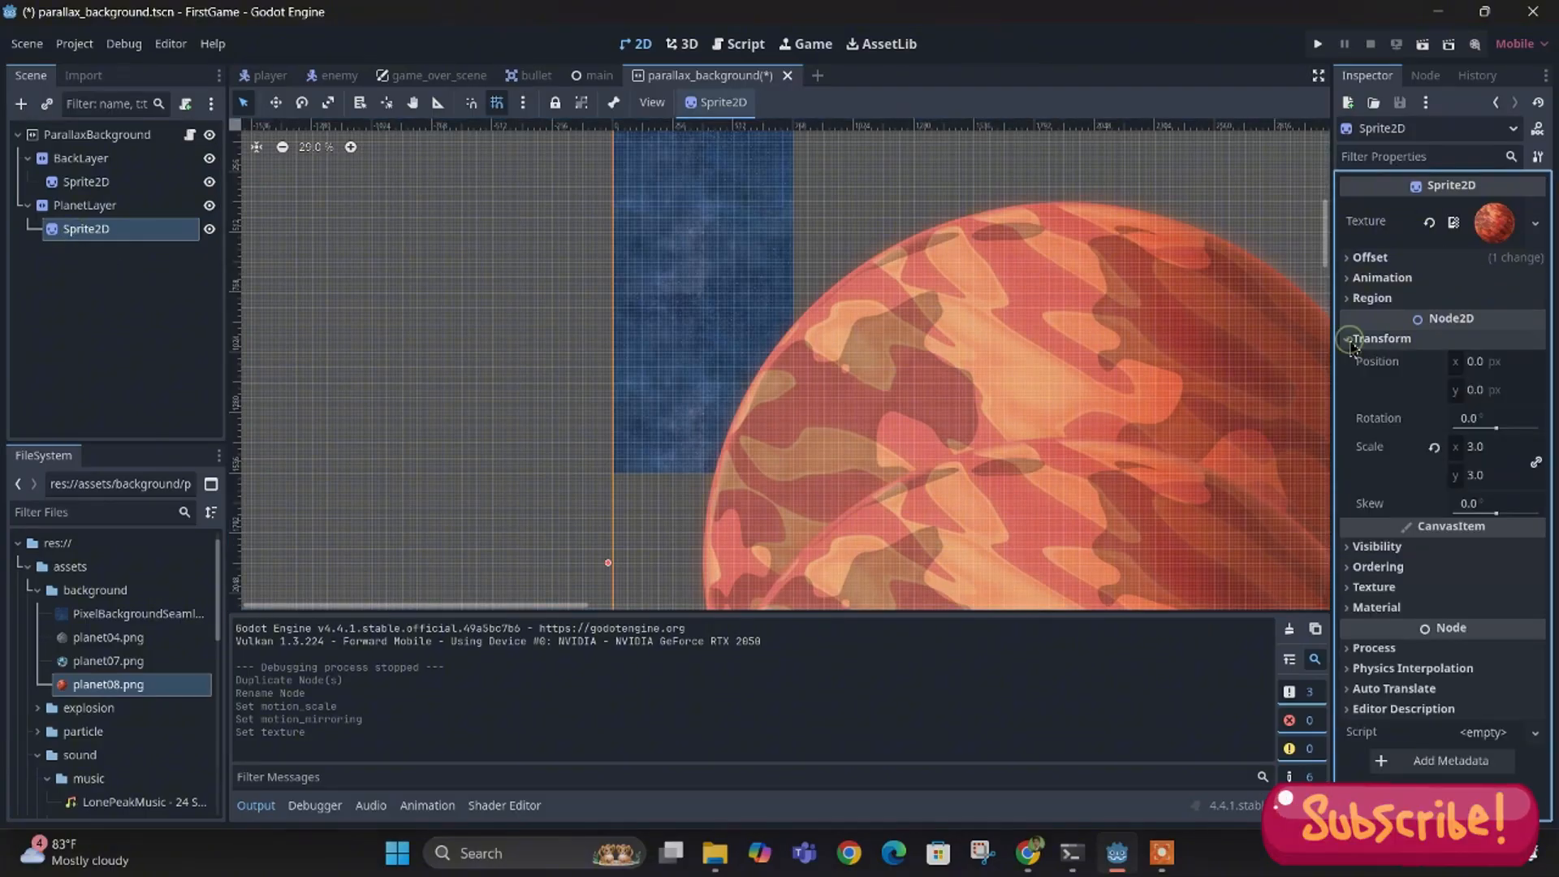
pyautogui.click(1488, 454)
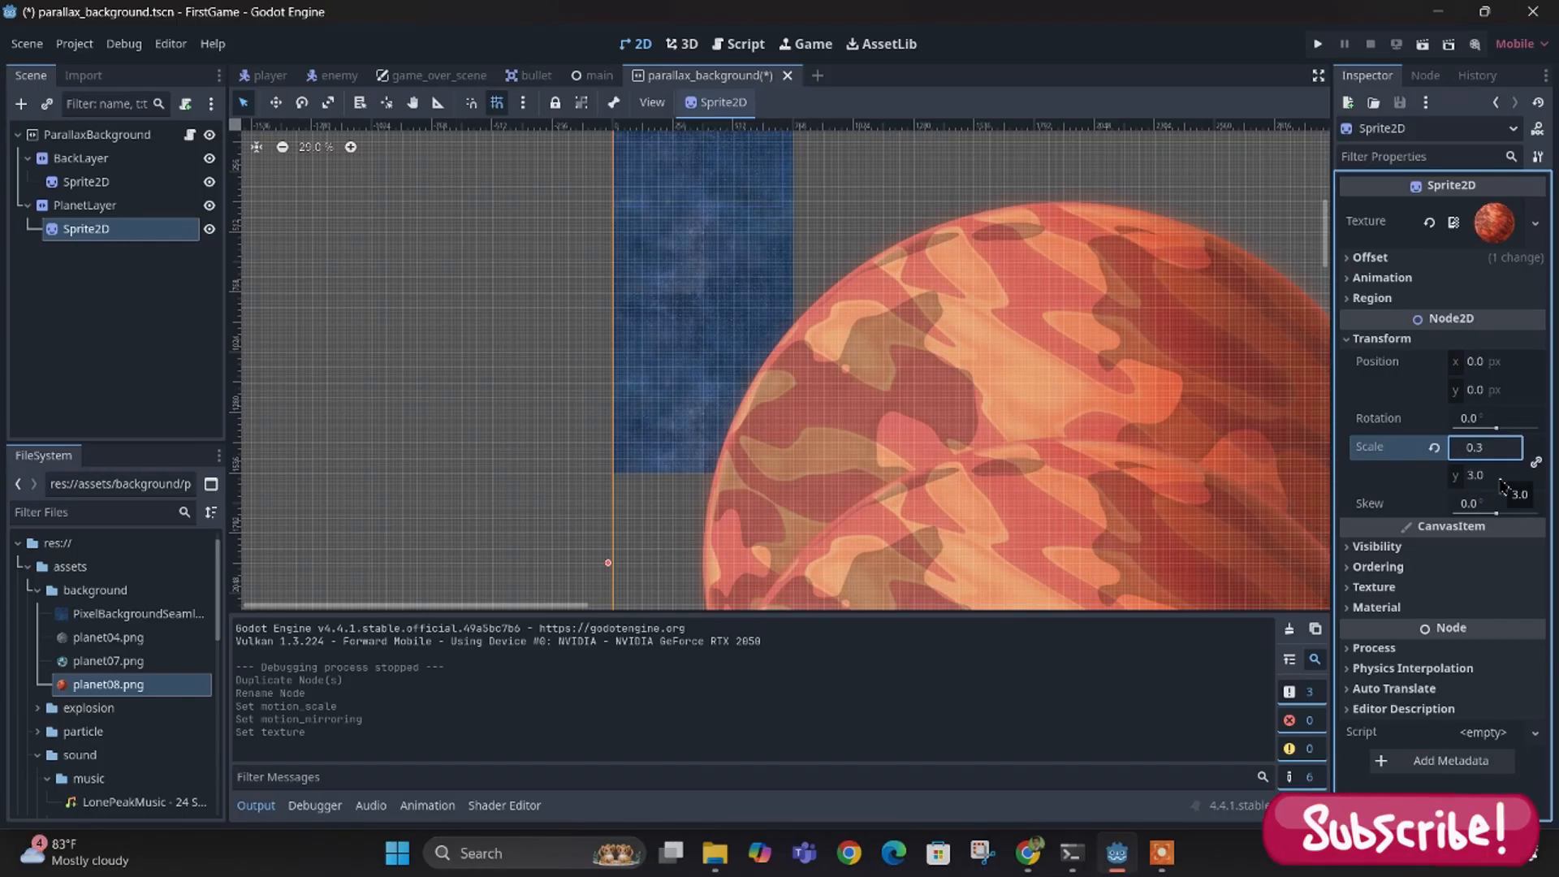
pyautogui.press('Return')
# - Examine the red planet's size and the spacing of its mirrored copy against the space background
pyautogui.scroll(-3, 657, 177)
pyautogui.scroll(2, 656, 177)
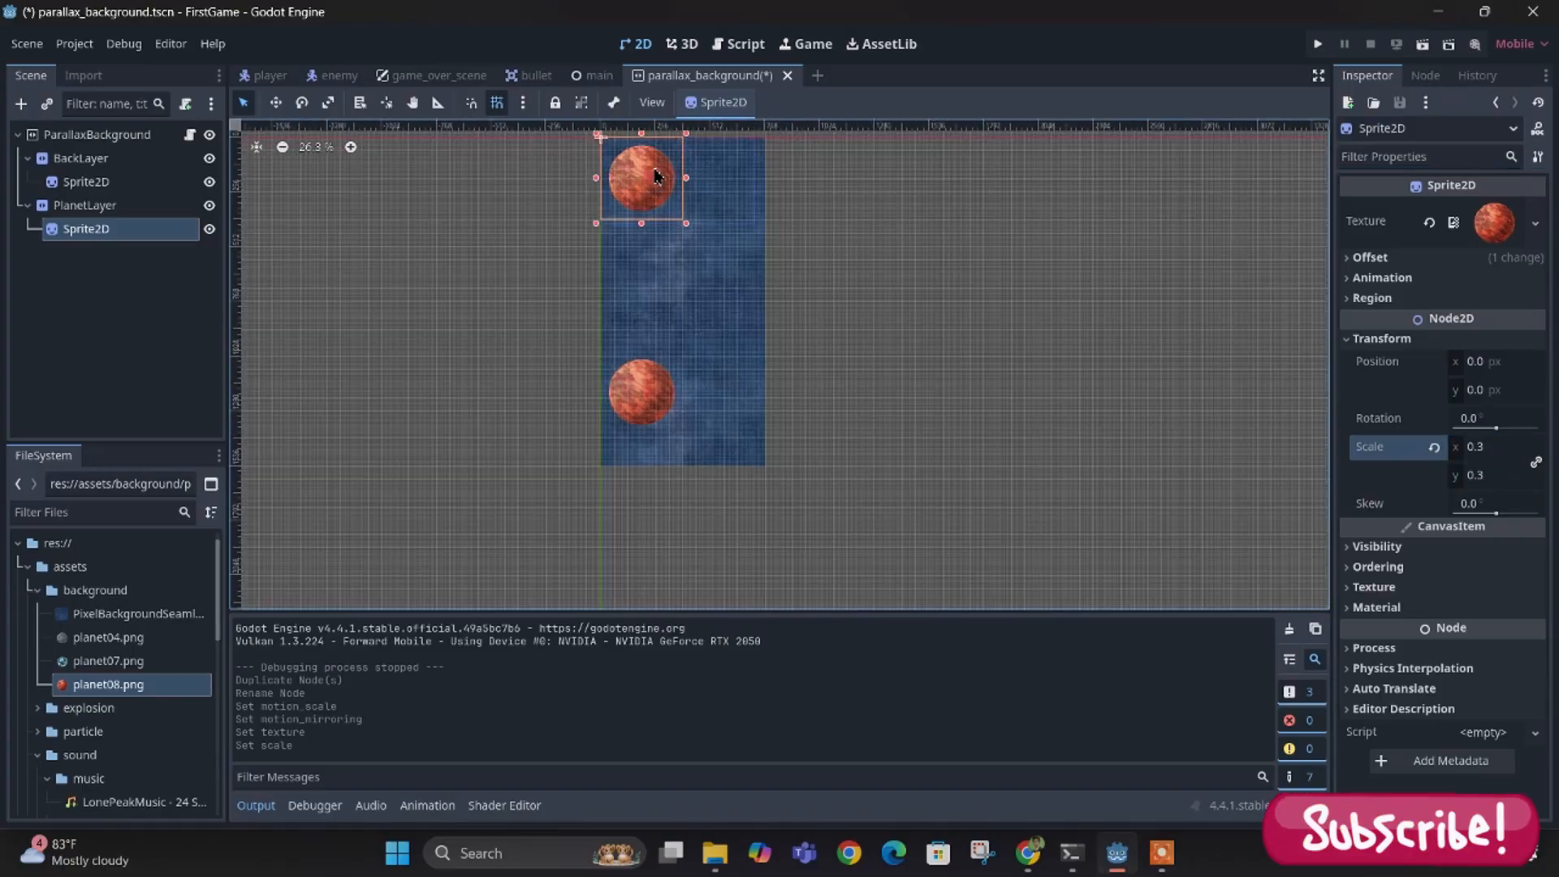
pyautogui.scroll(5, 656, 177)
pyautogui.scroll(-5, 645, 184)
pyautogui.scroll(4, 628, 151)
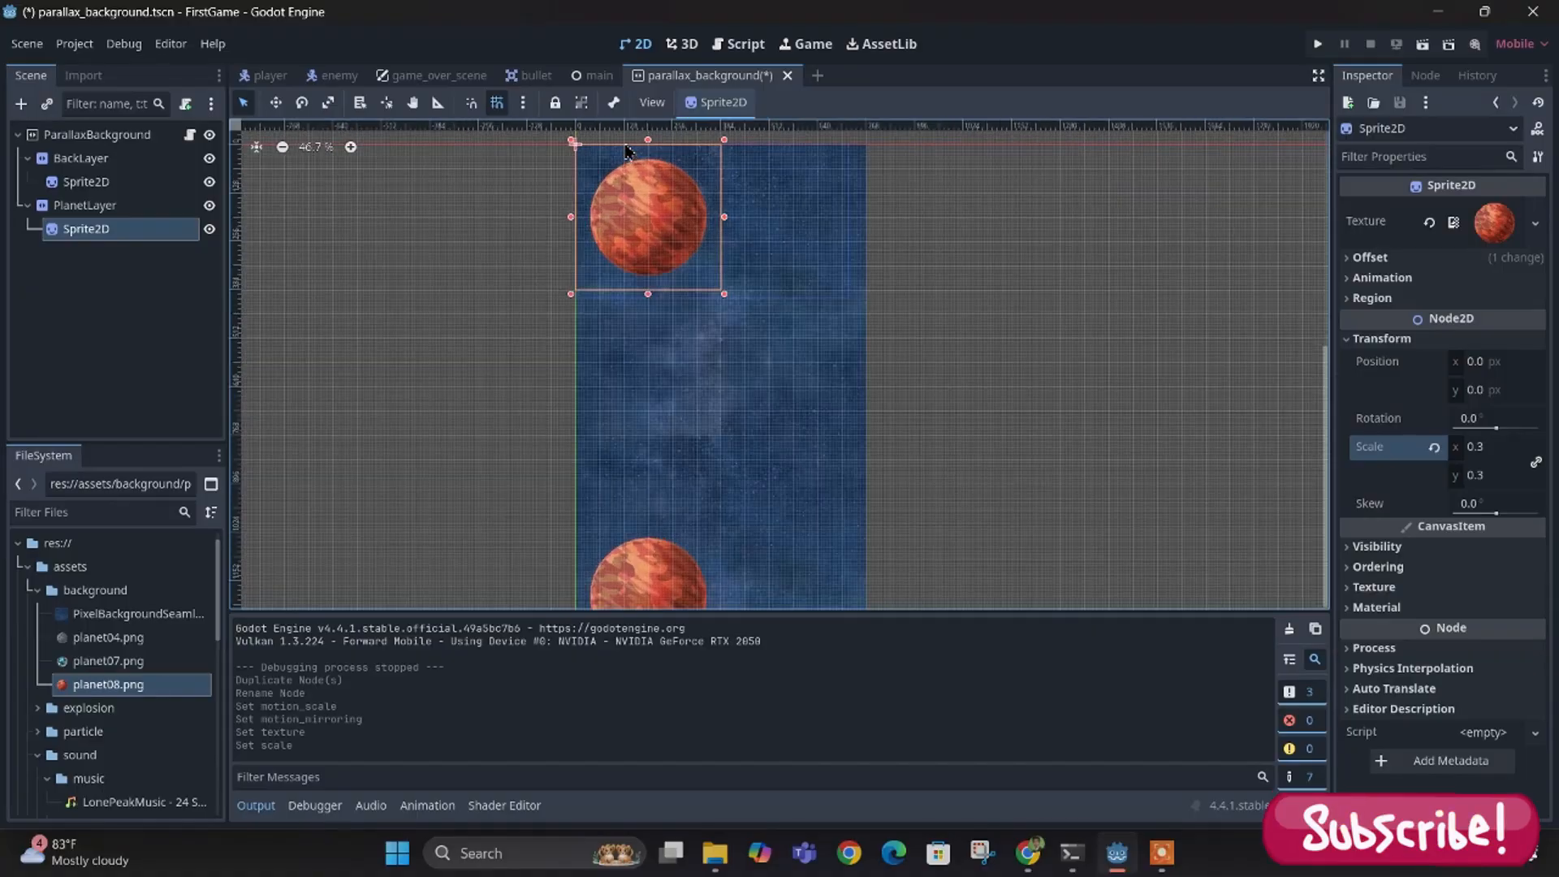
pyautogui.scroll(3, 628, 151)
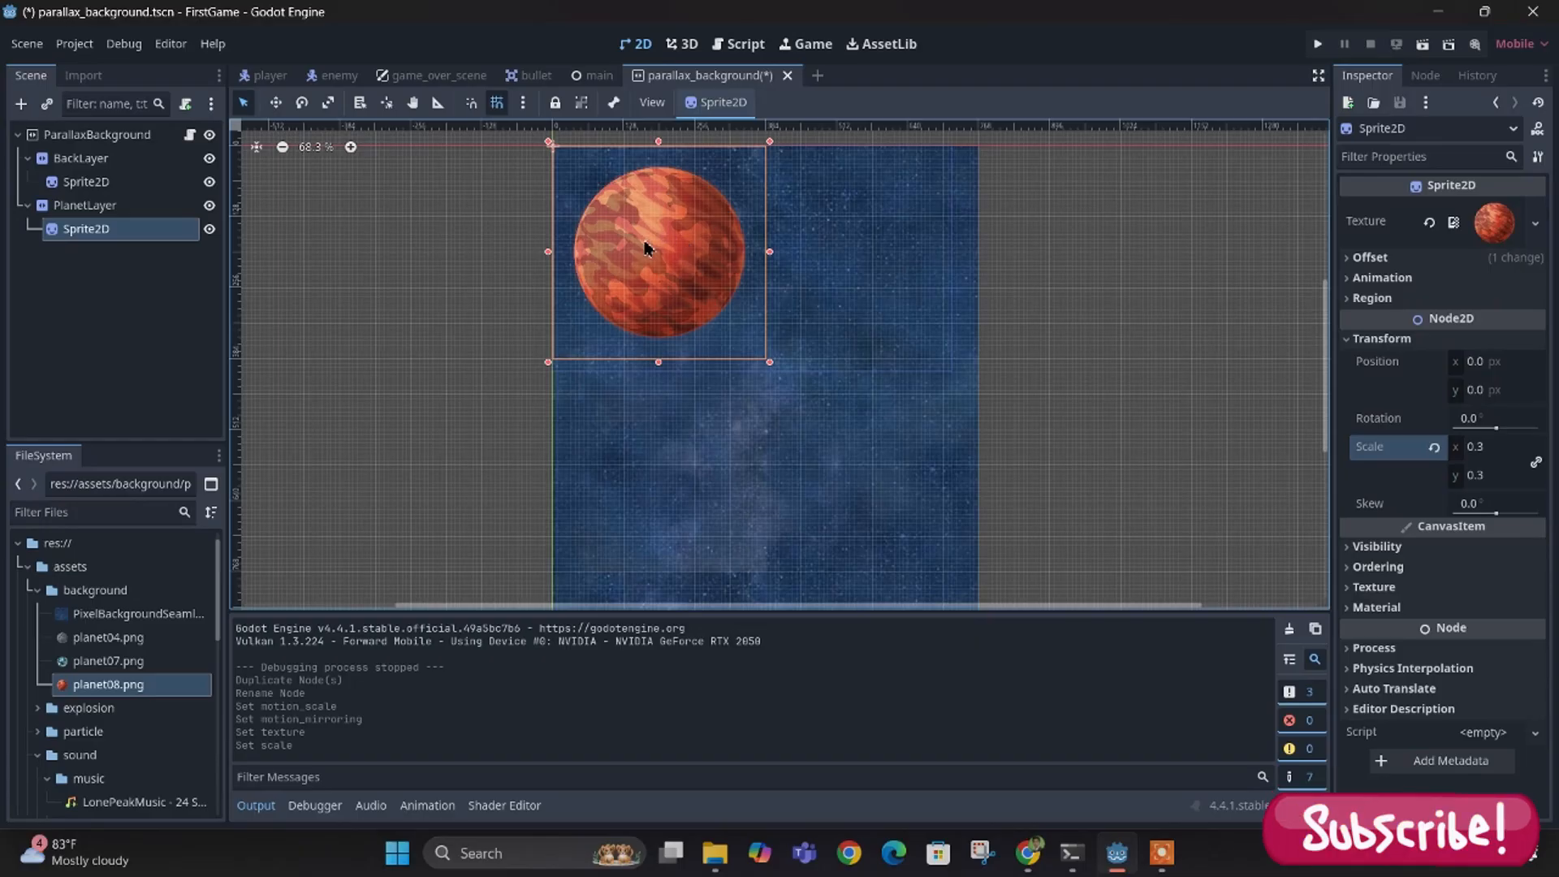
pyautogui.scroll(-5, 662, 292)
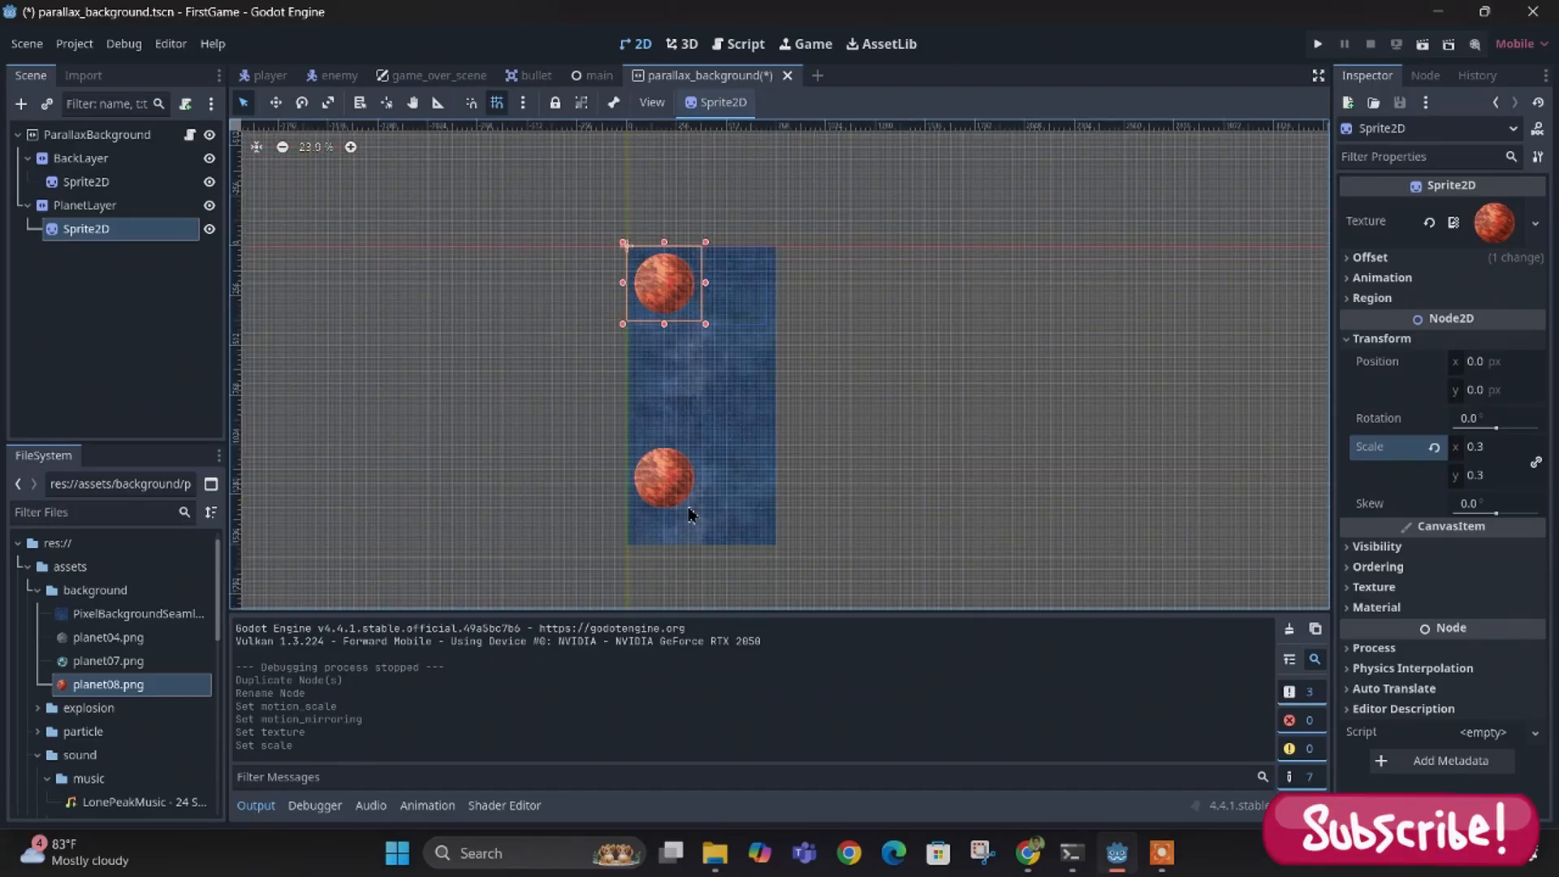
pyautogui.scroll(5, 680, 286)
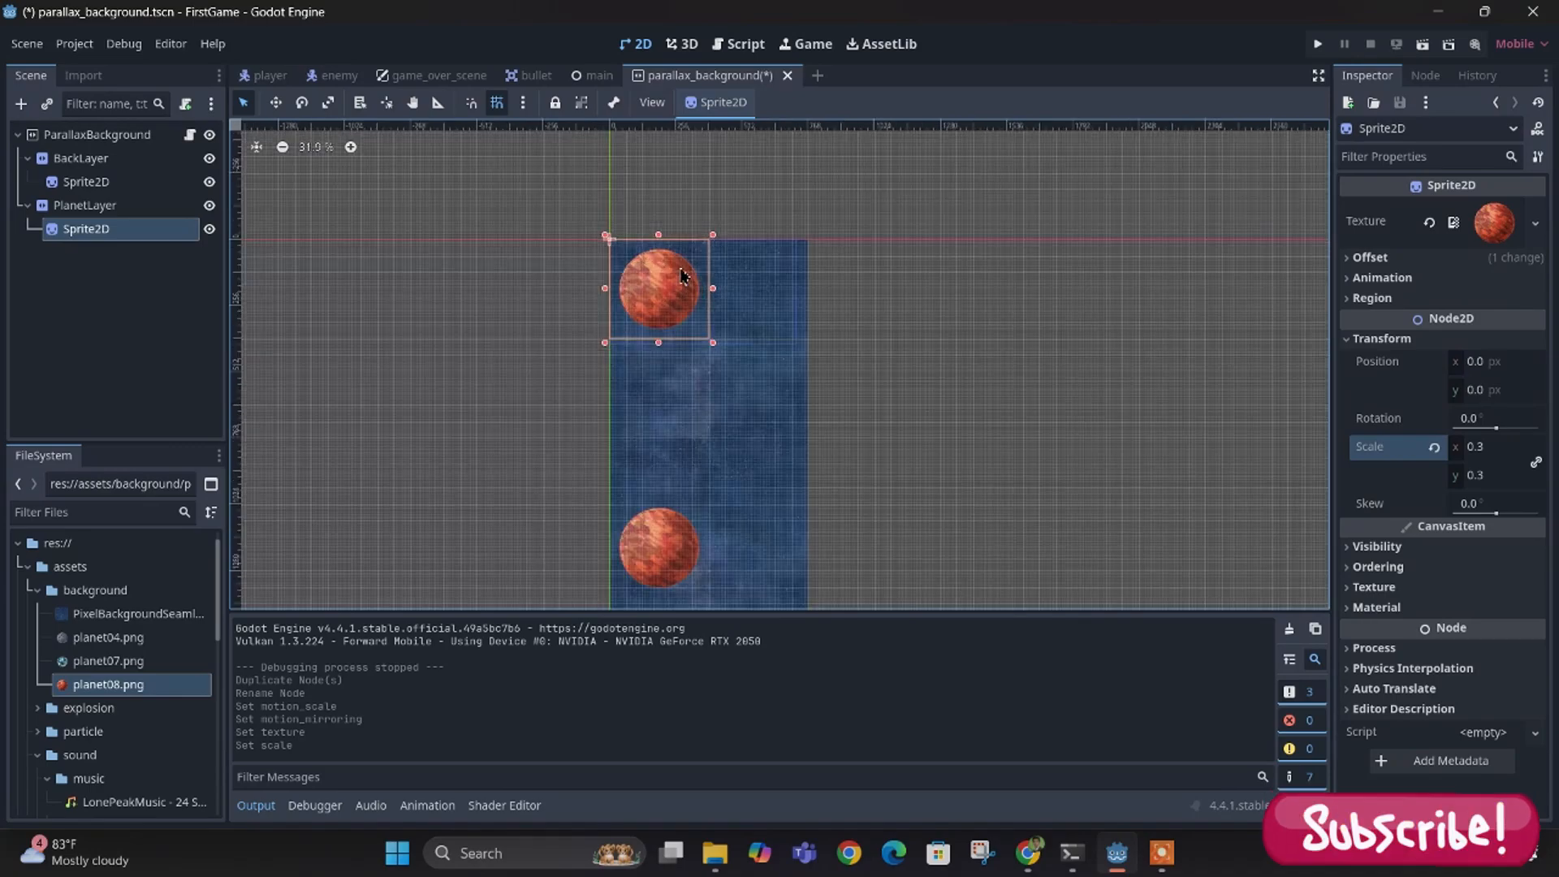
pyautogui.scroll(-3, 679, 375)
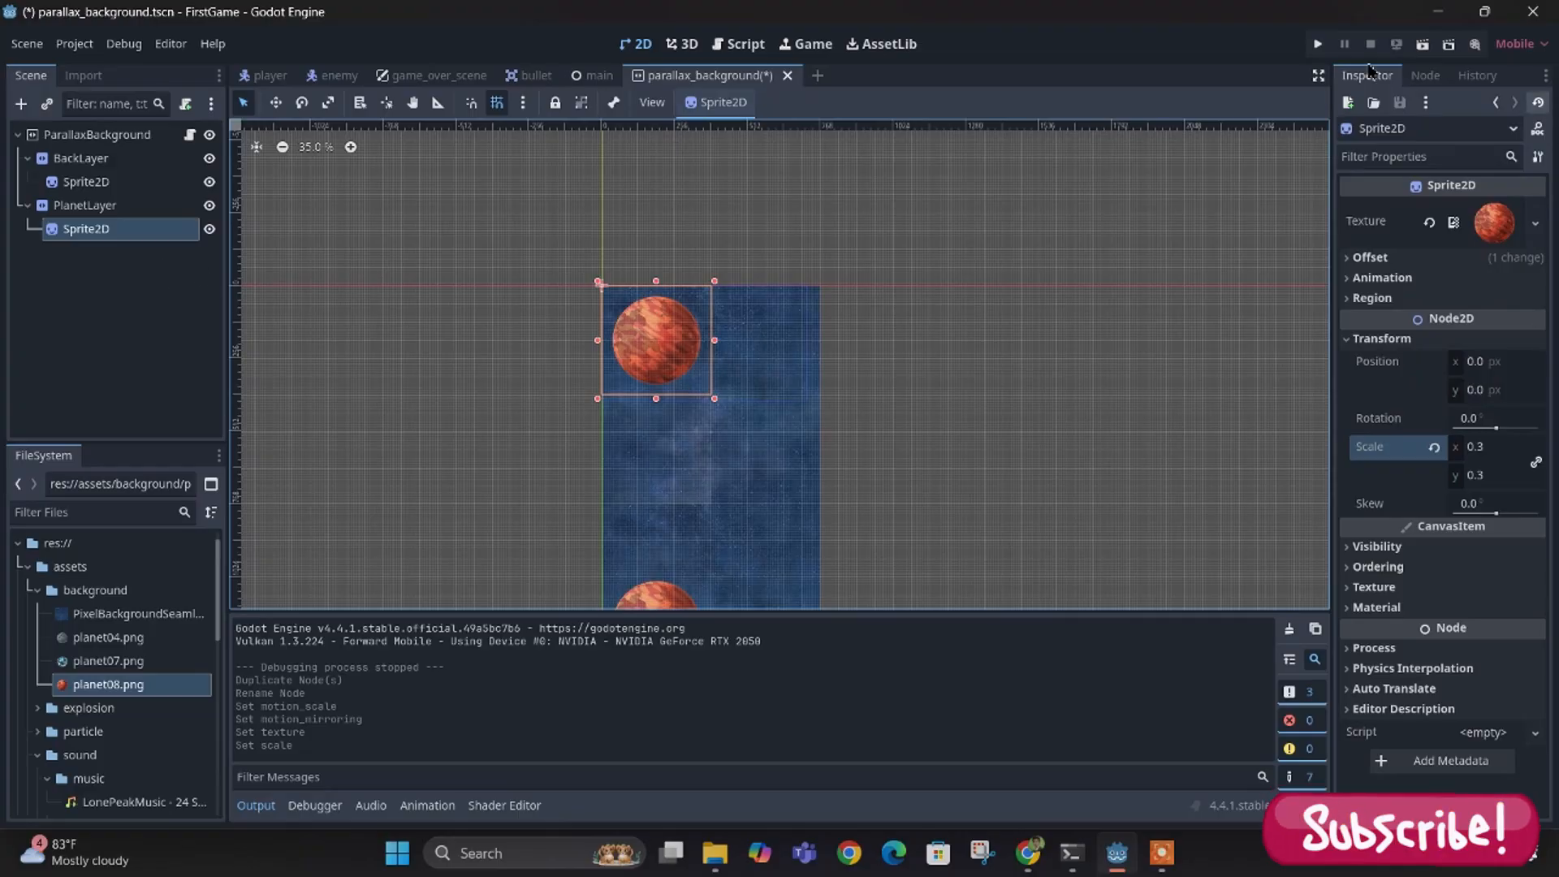
# - Test-run the parallax_background scene to check the planet layer's scrolling, and stop the run
pyautogui.click(1423, 45)
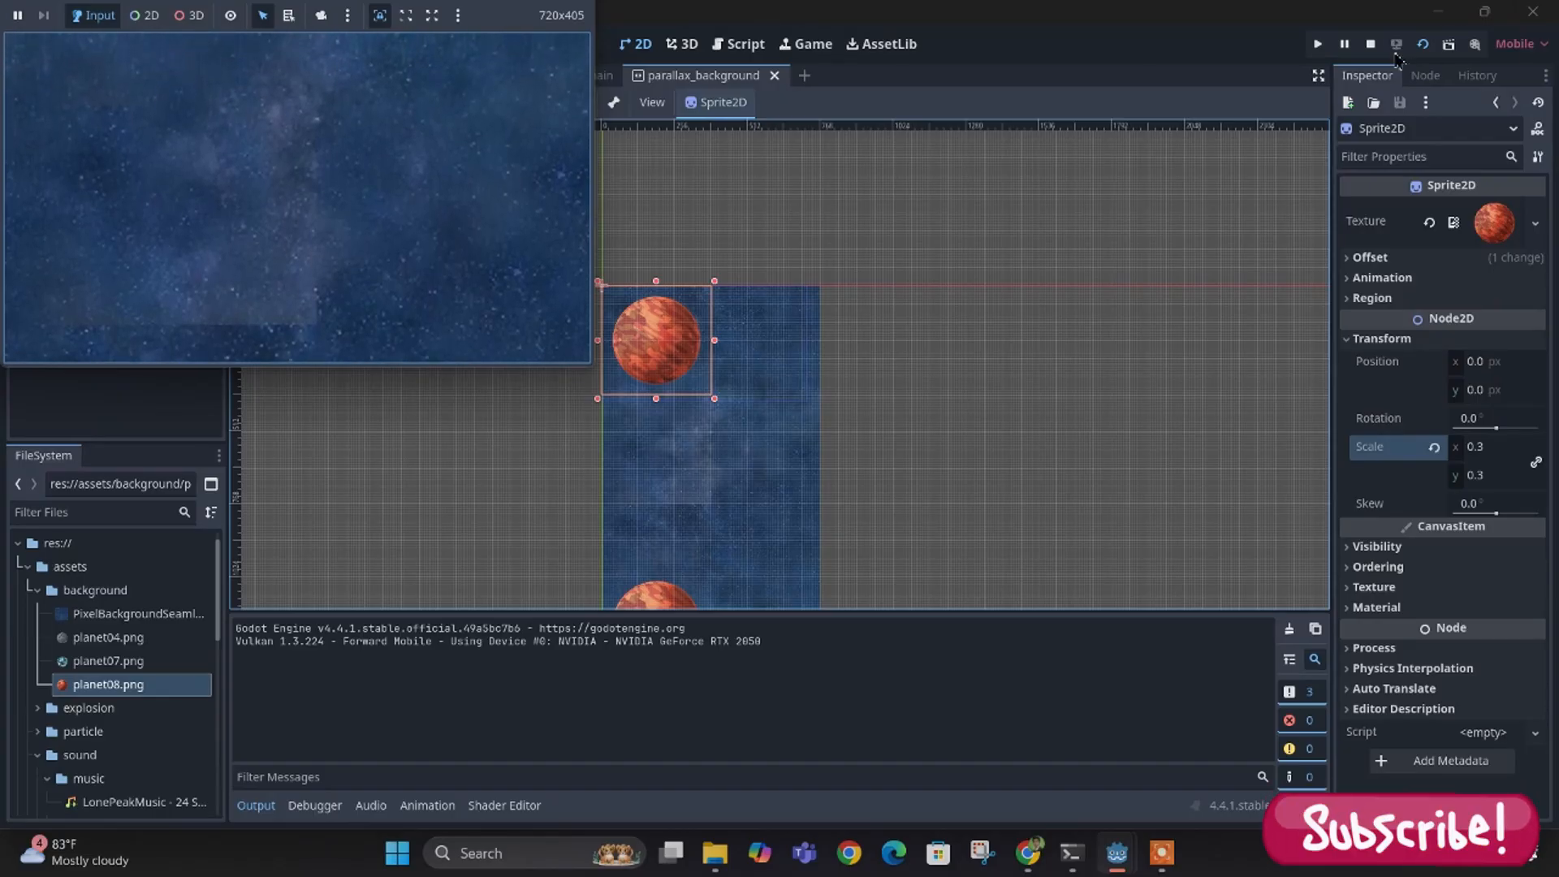
pyautogui.click(1371, 44)
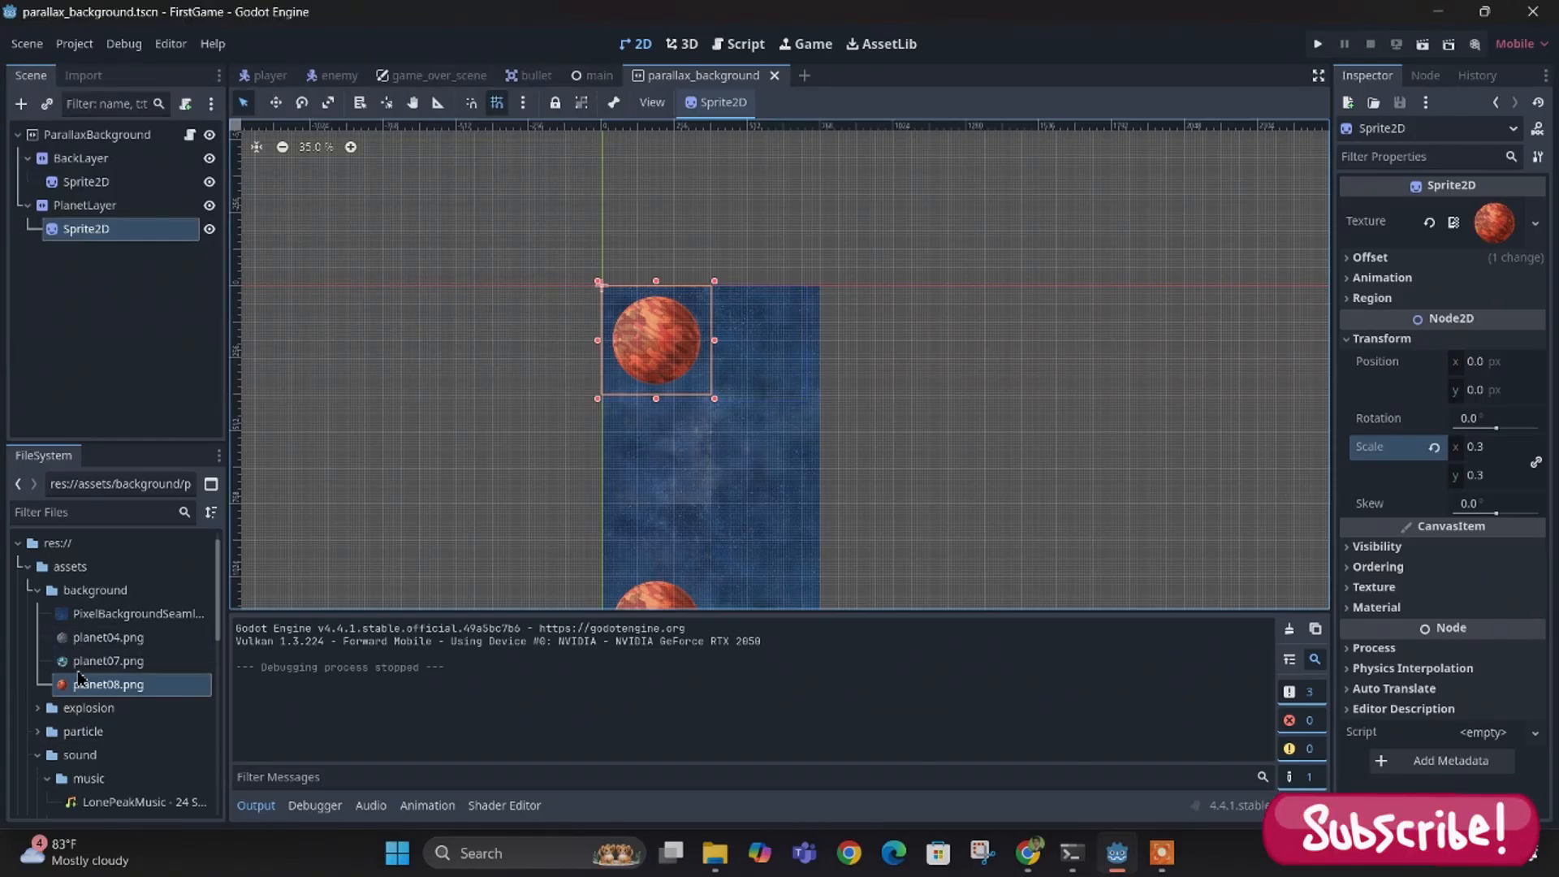
# - Duplicate the PlanetLayer node together with its planet sprite
pyautogui.click(75, 205)
pyautogui.rightClick(71, 204)
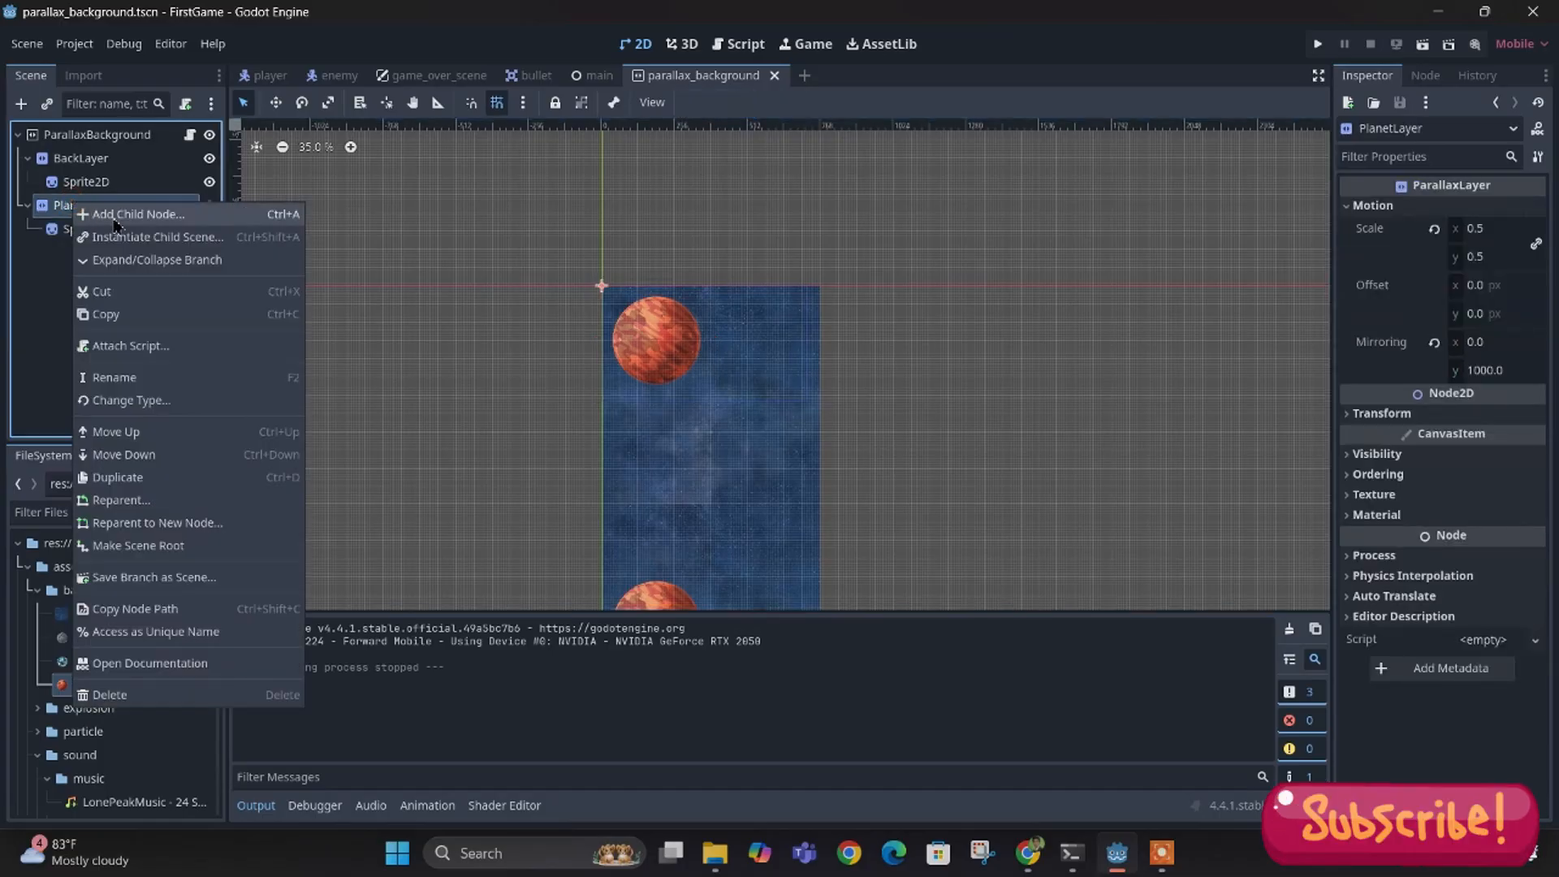
pyautogui.click(126, 478)
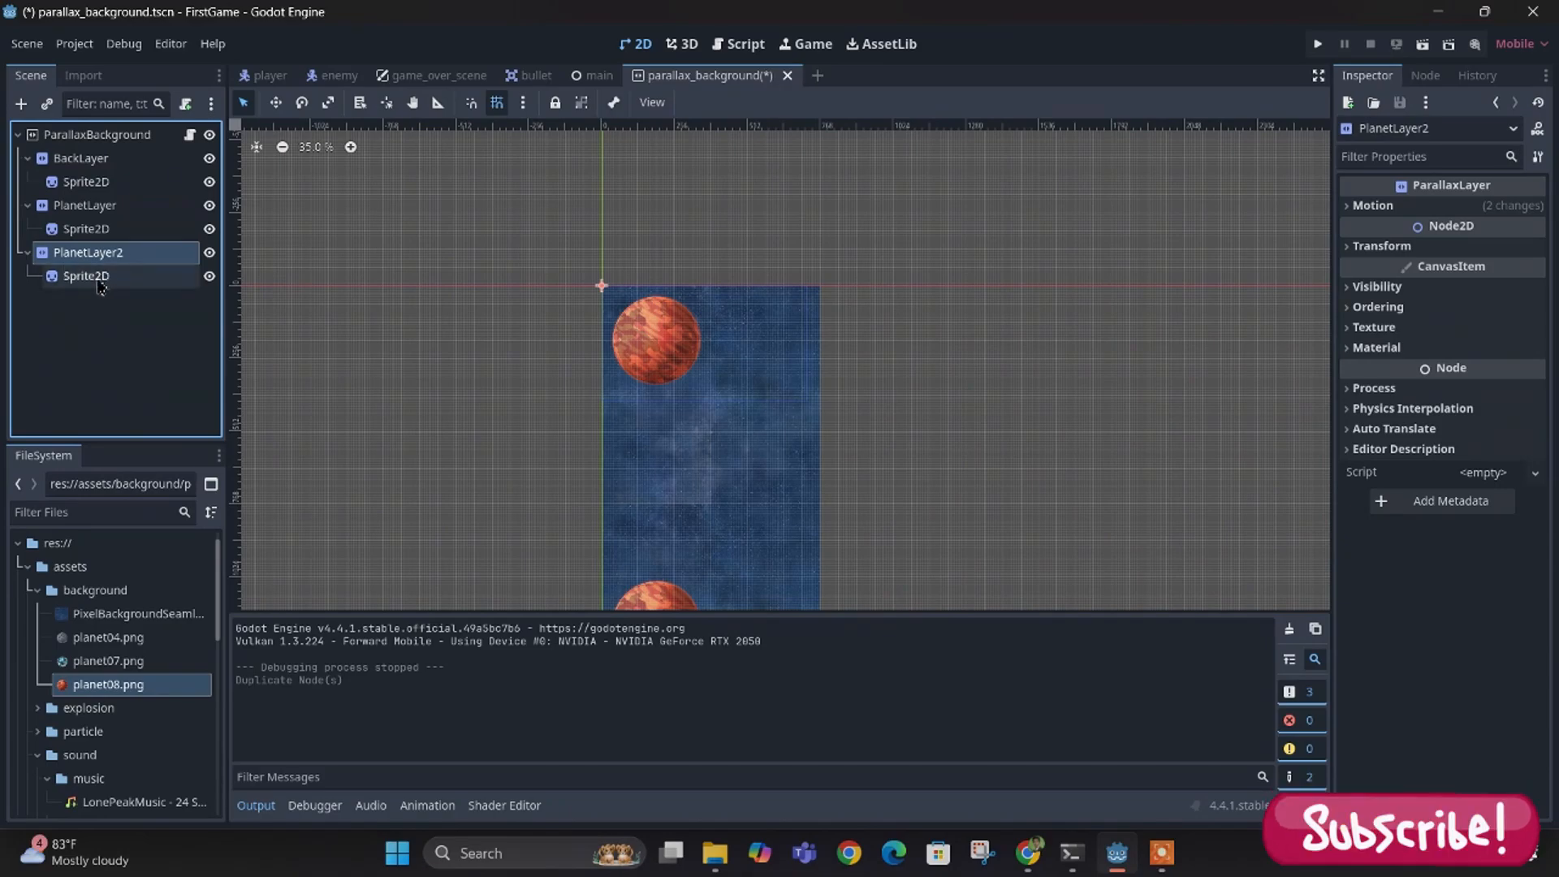
# - Set PlanetLayer2's motion scale to 0.6 on both axes and its vertical motion offset to 300 px
pyautogui.click(1355, 207)
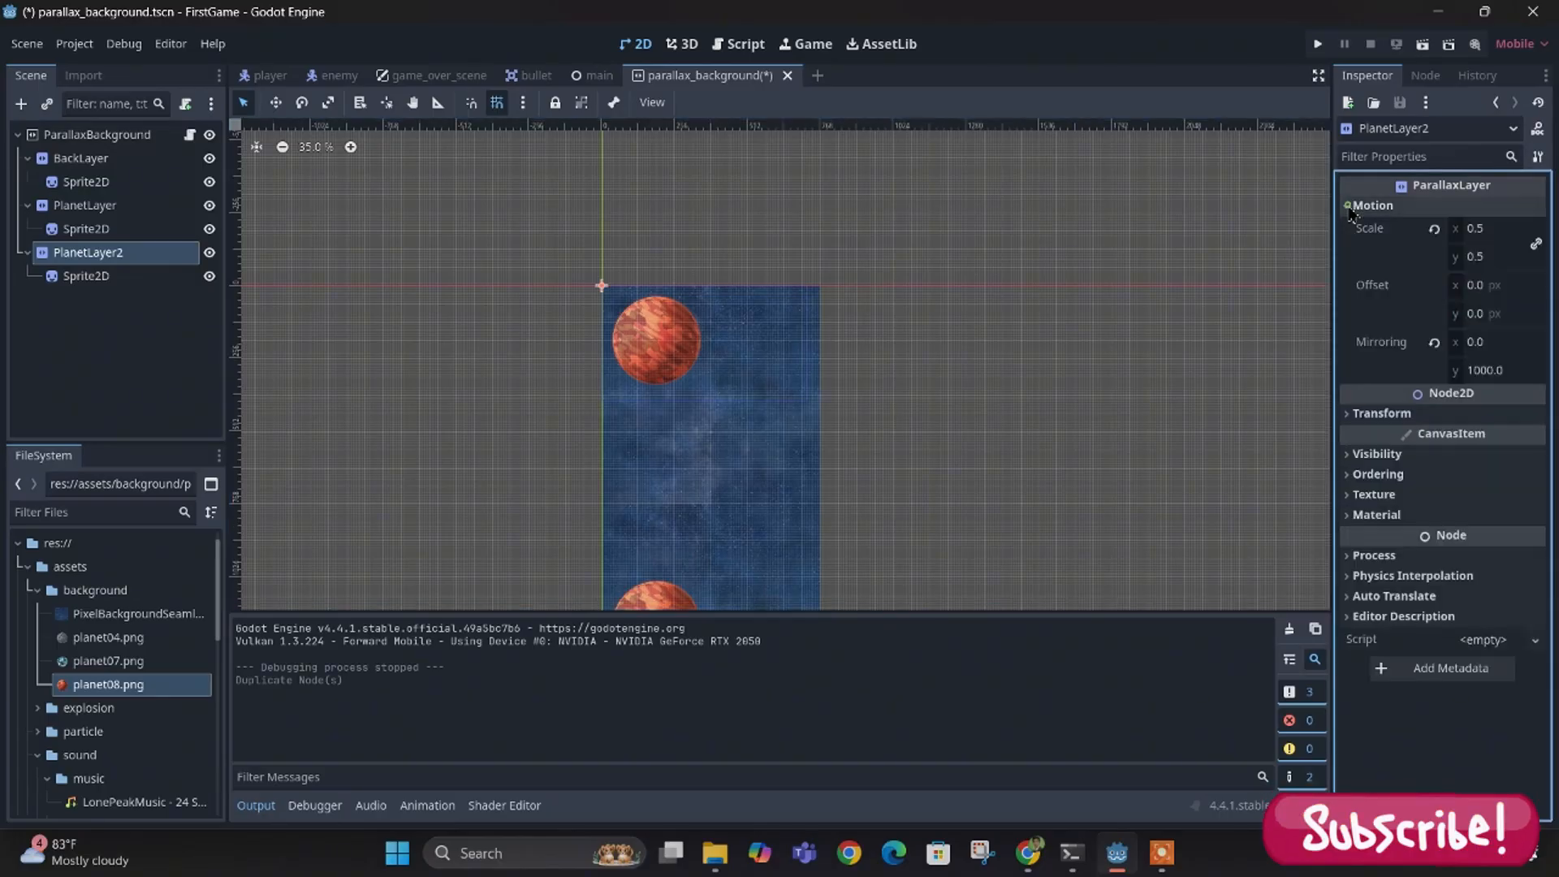
pyautogui.click(1486, 230)
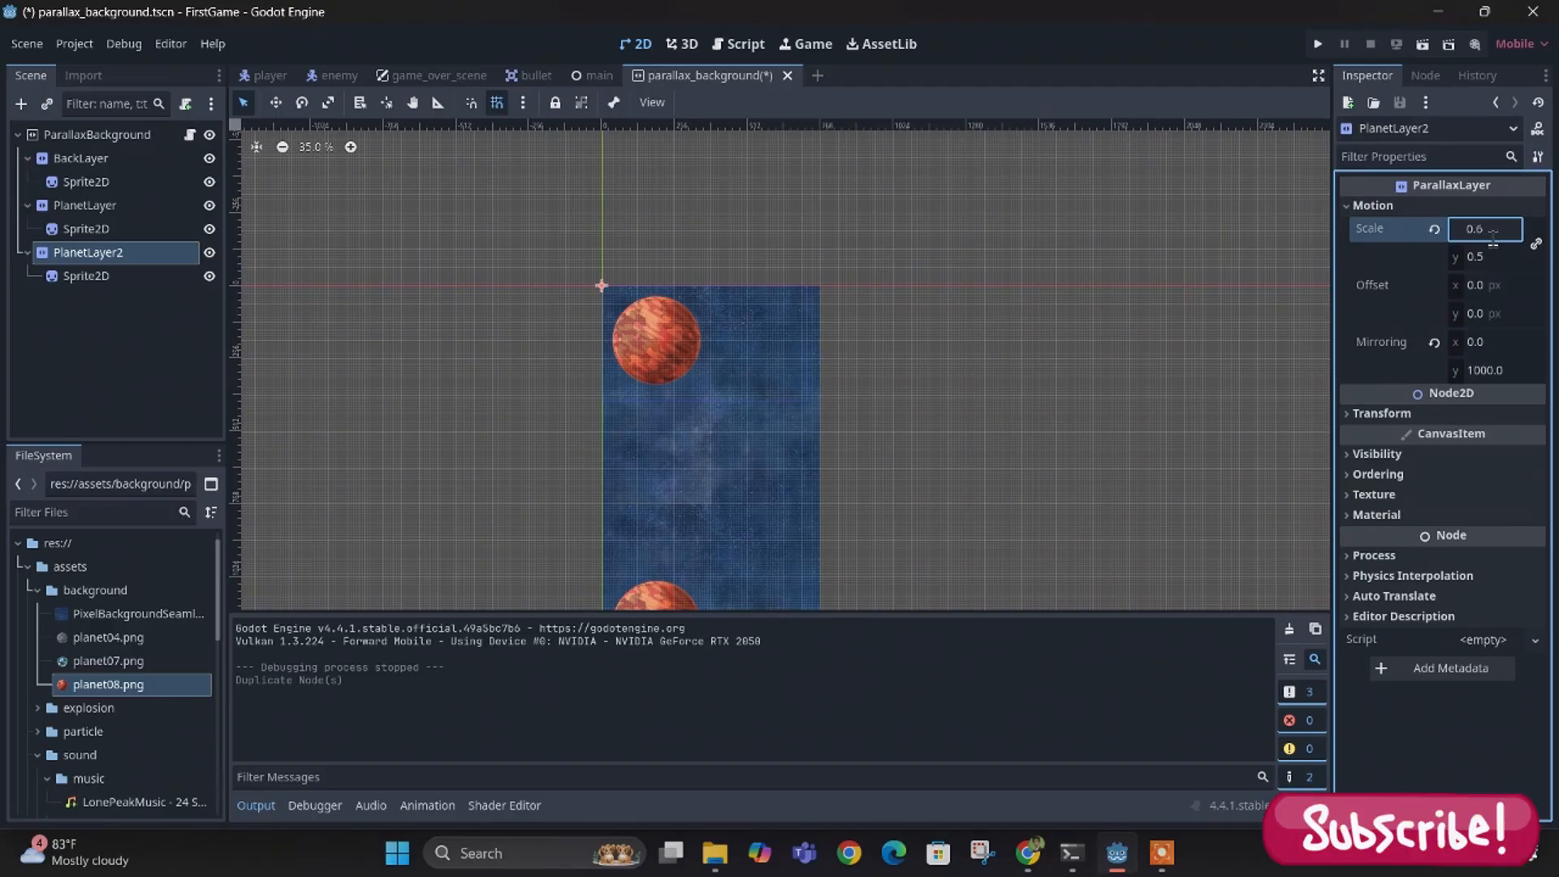
pyautogui.write('0.6')
pyautogui.press('Return')
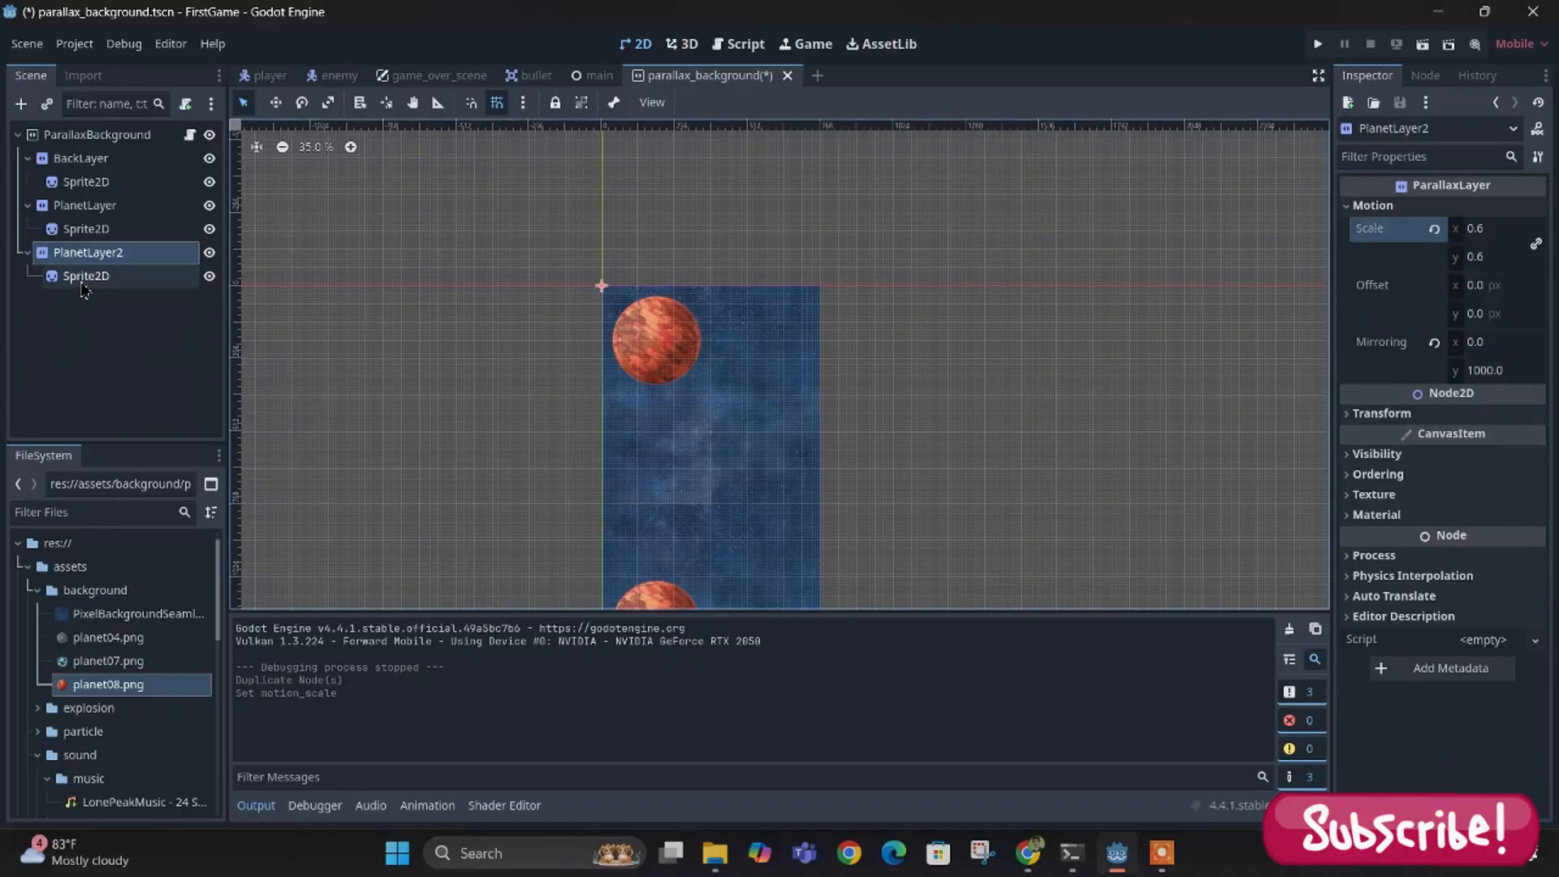
pyautogui.click(1489, 289)
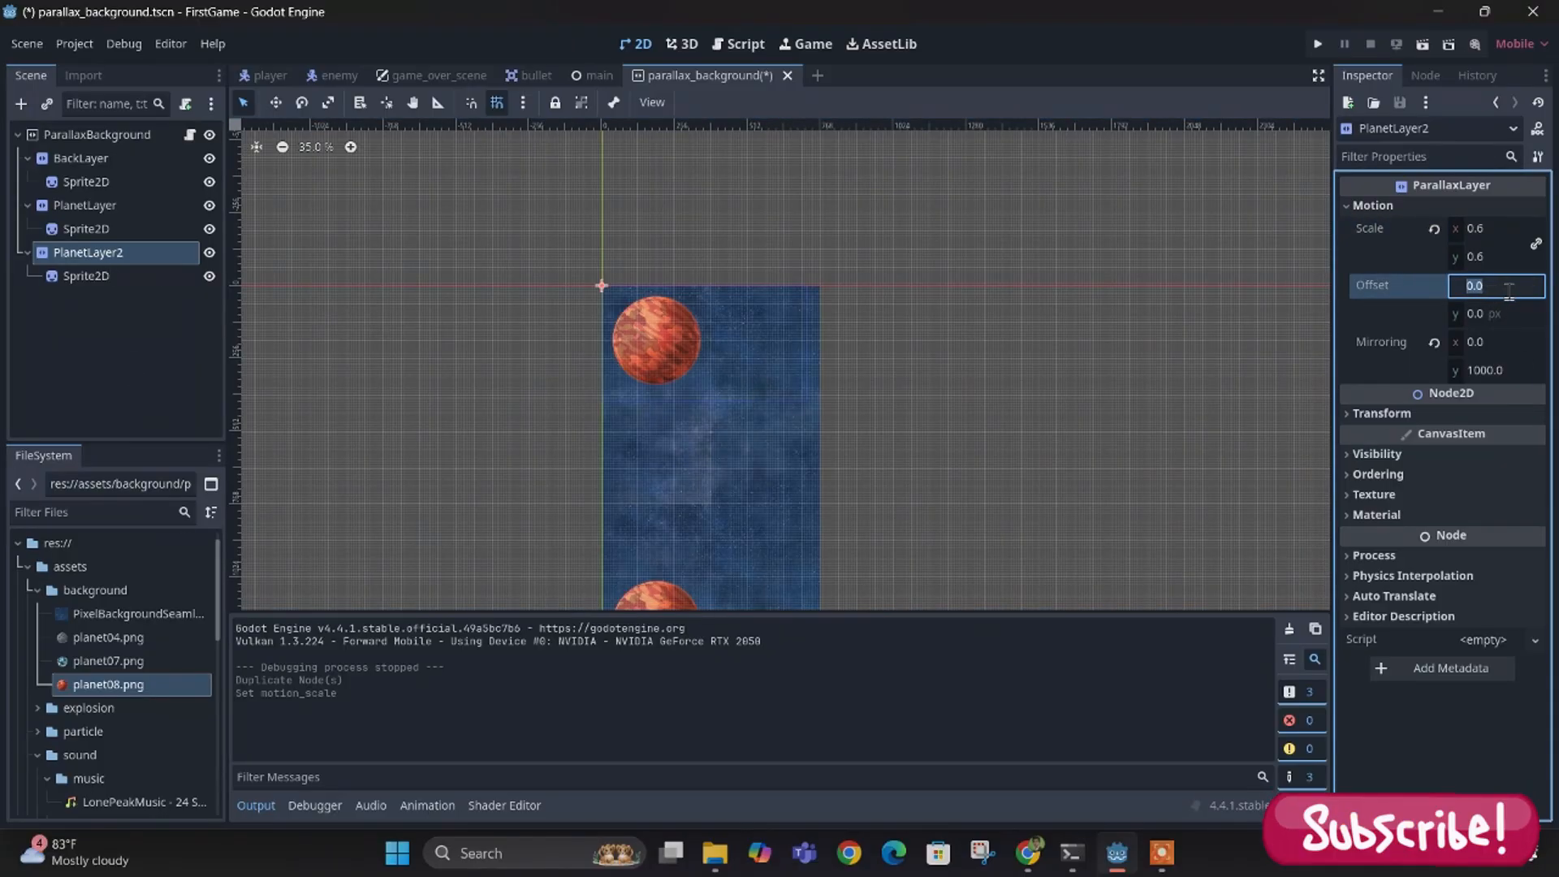
pyautogui.click(1501, 322)
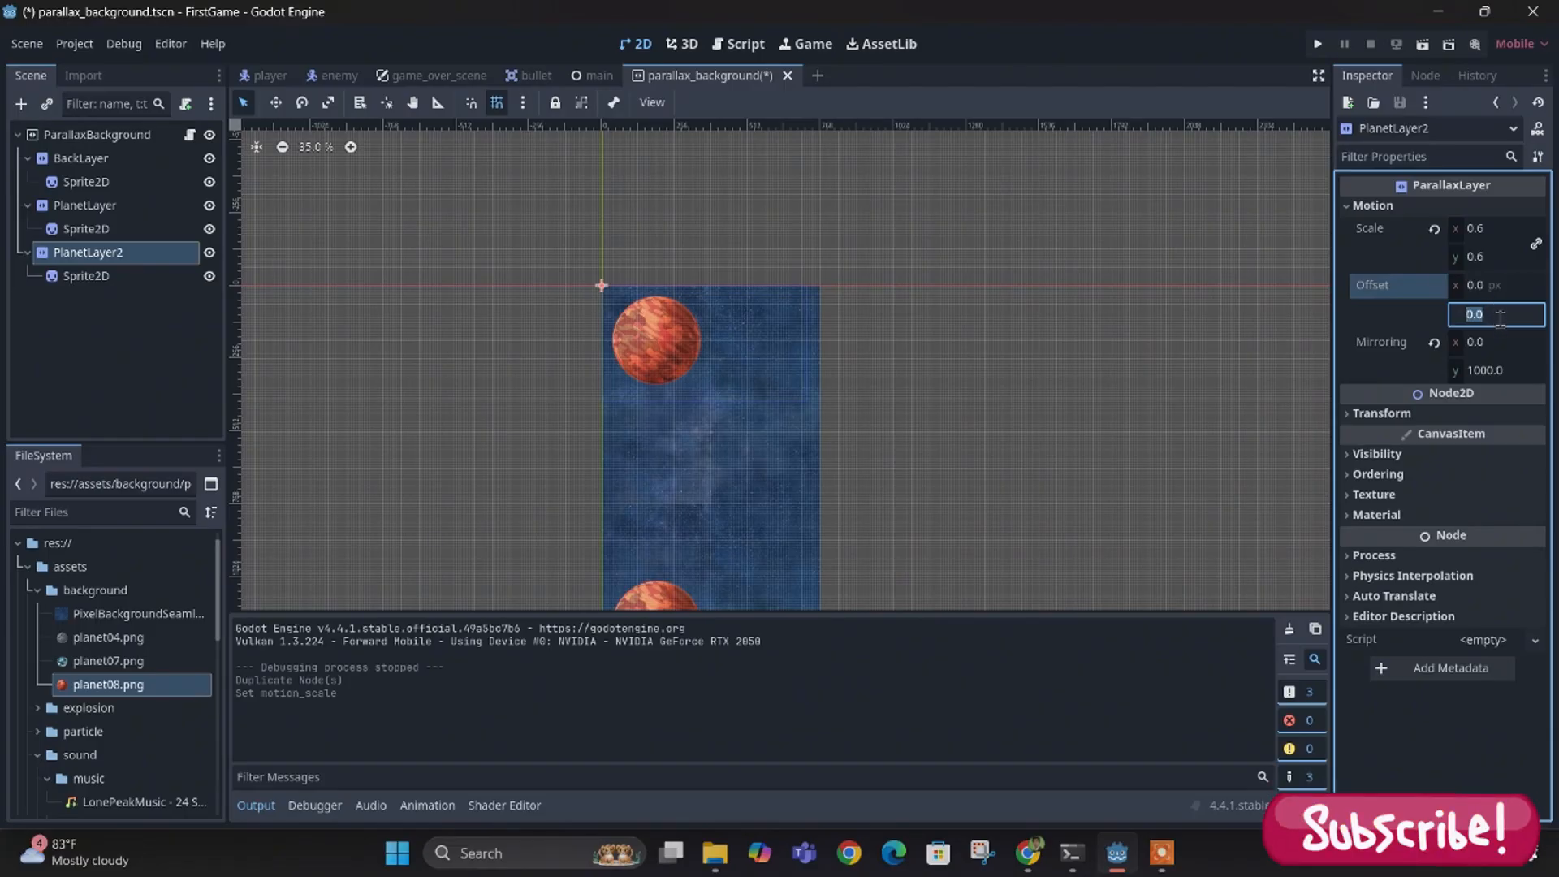
pyautogui.press('Return')
# - Replace the texture of the sprite under PlanetLayer2 with planet07.png
pyautogui.doubleClick(85, 277)
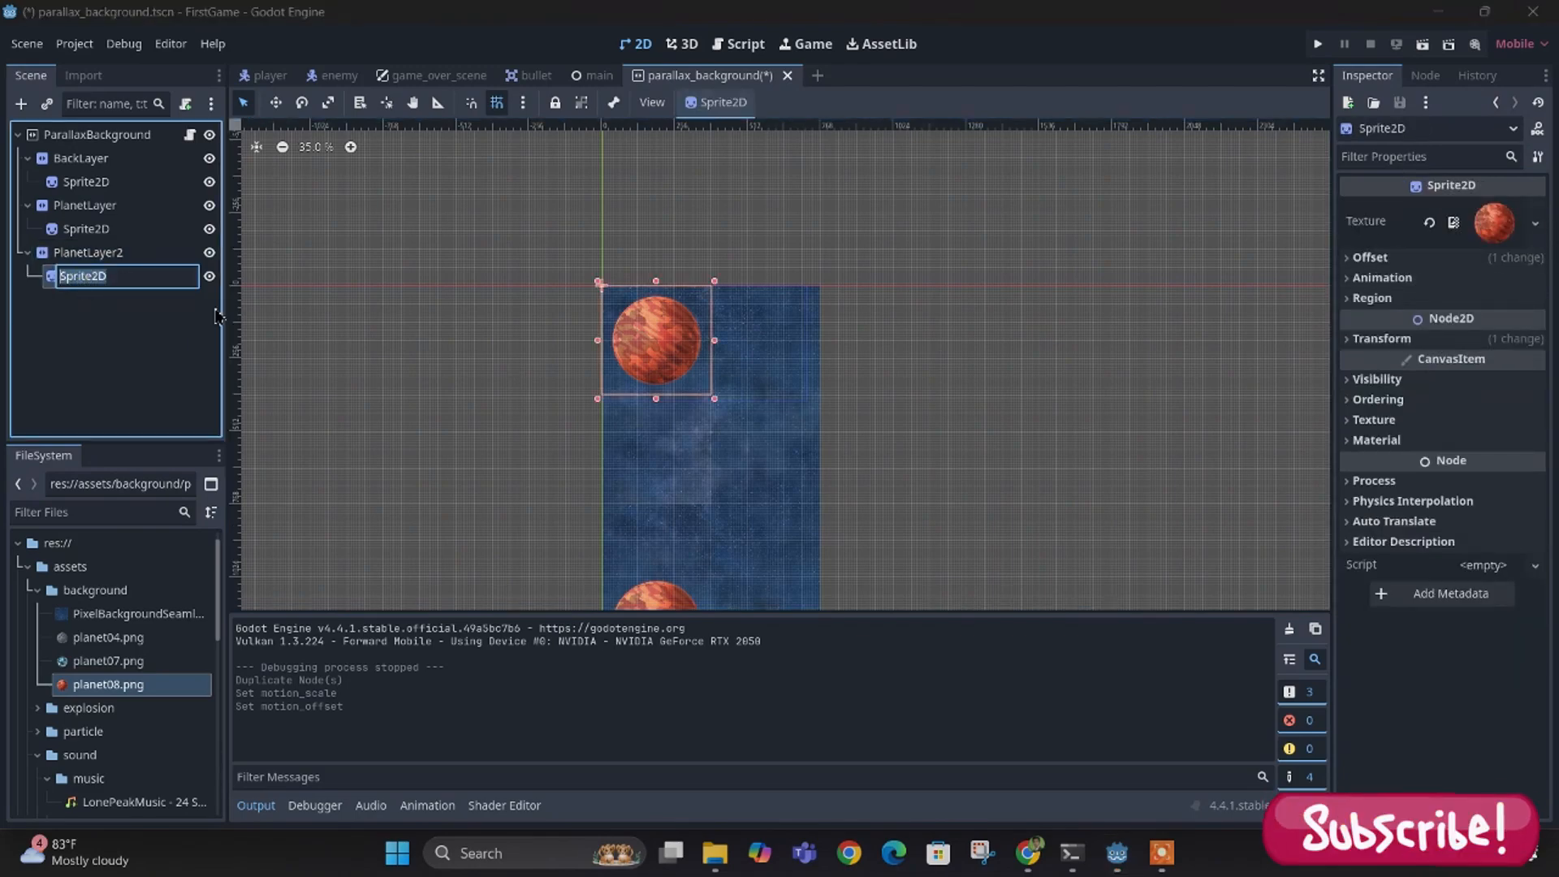
pyautogui.click(98, 662)
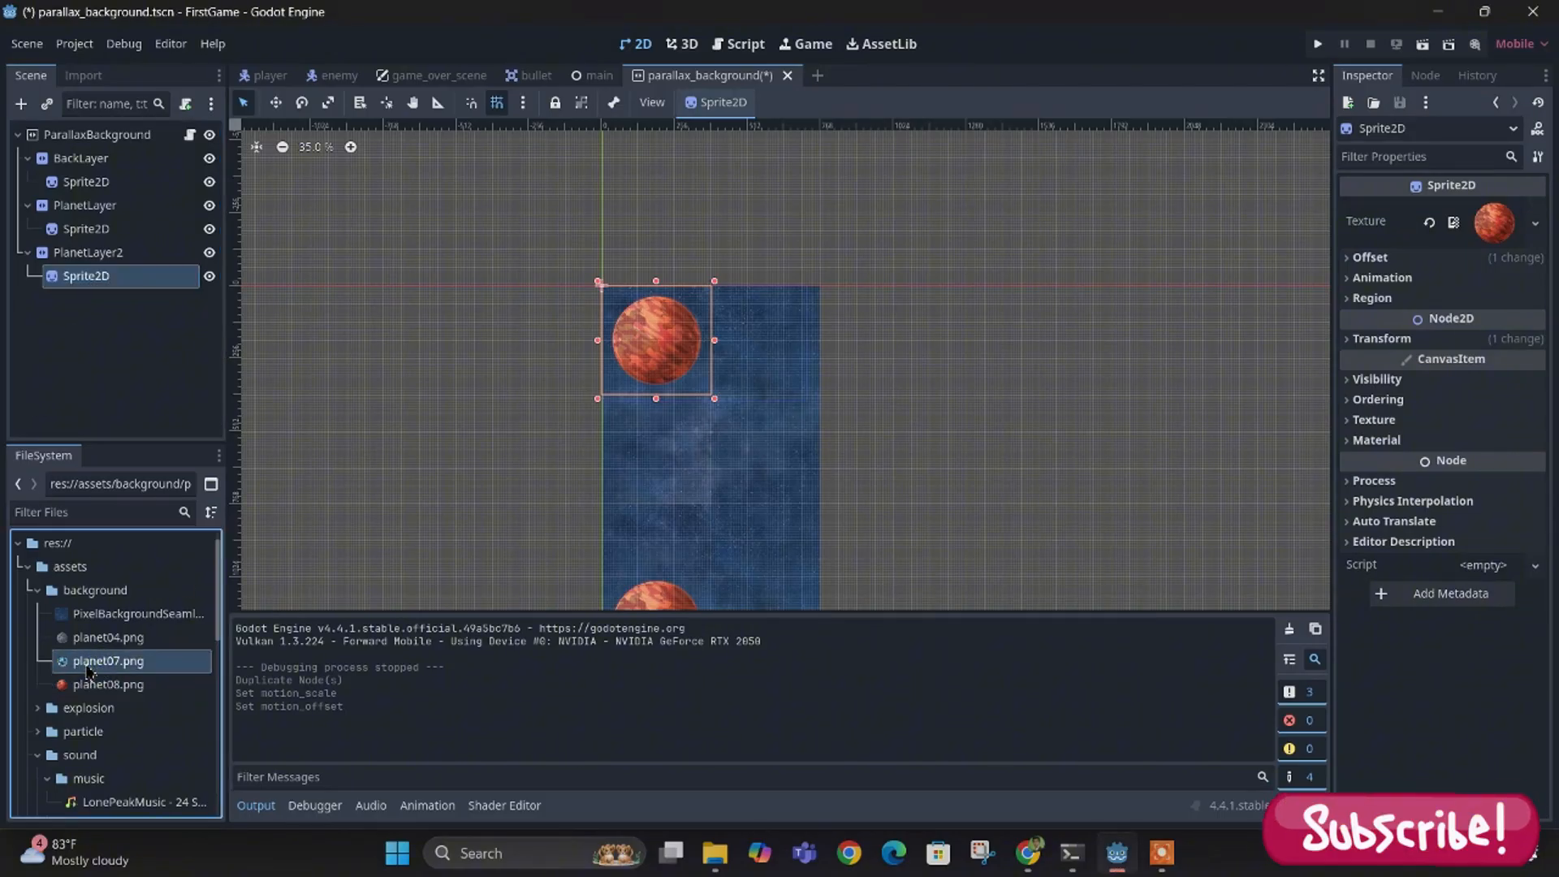
pyautogui.moveTo(89, 670); pyautogui.dragTo(1493, 233)
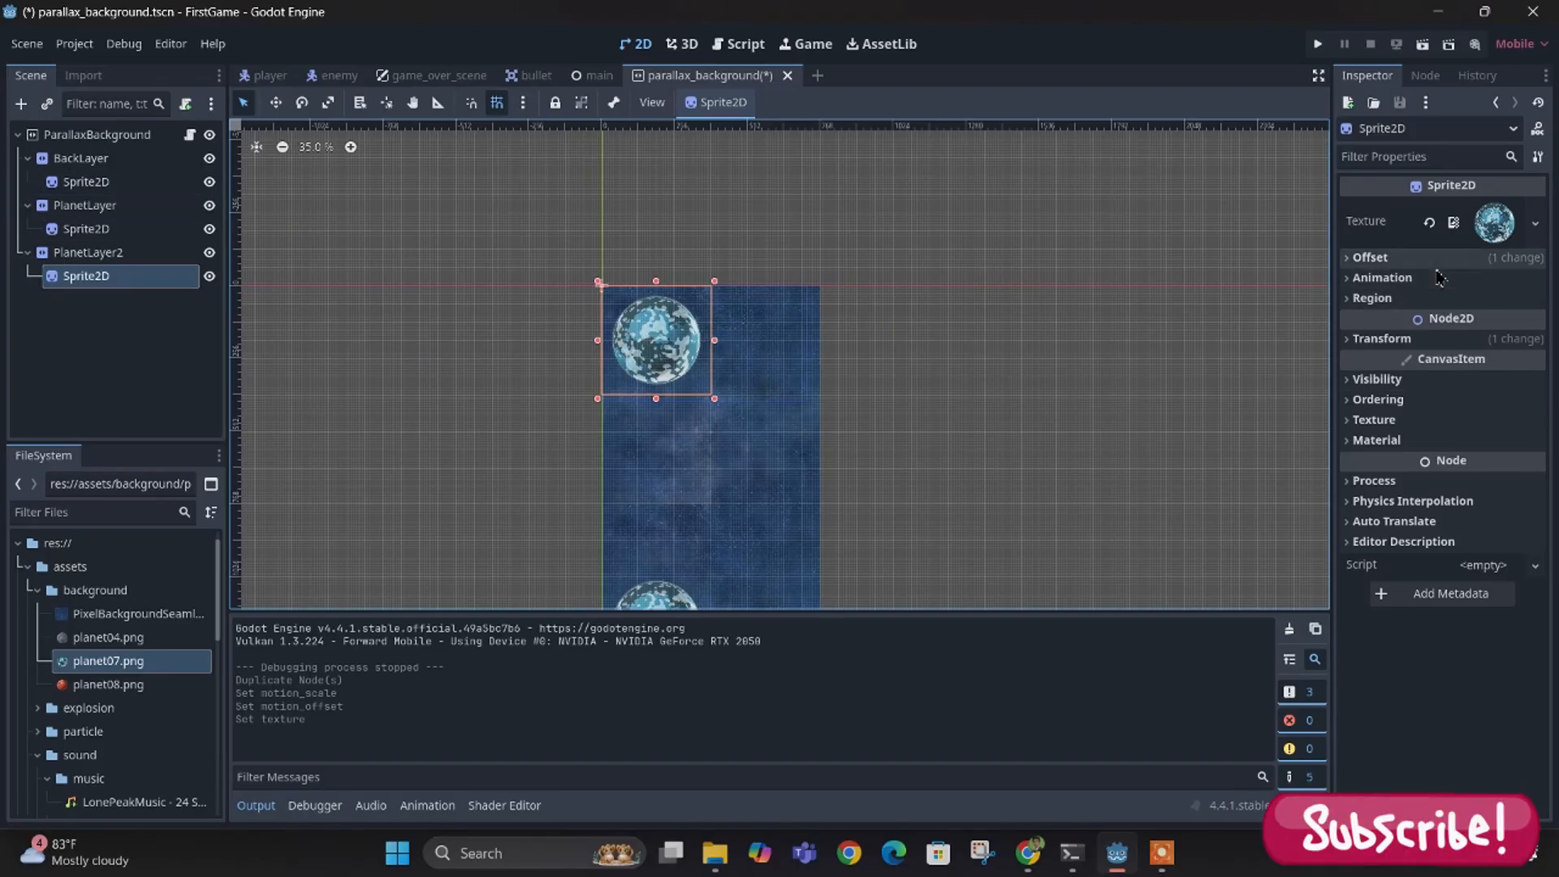
# - Shift the blue planet sprite sideways by trying a horizontal offset of 400 px and settling on 500 px
pyautogui.click(70, 285)
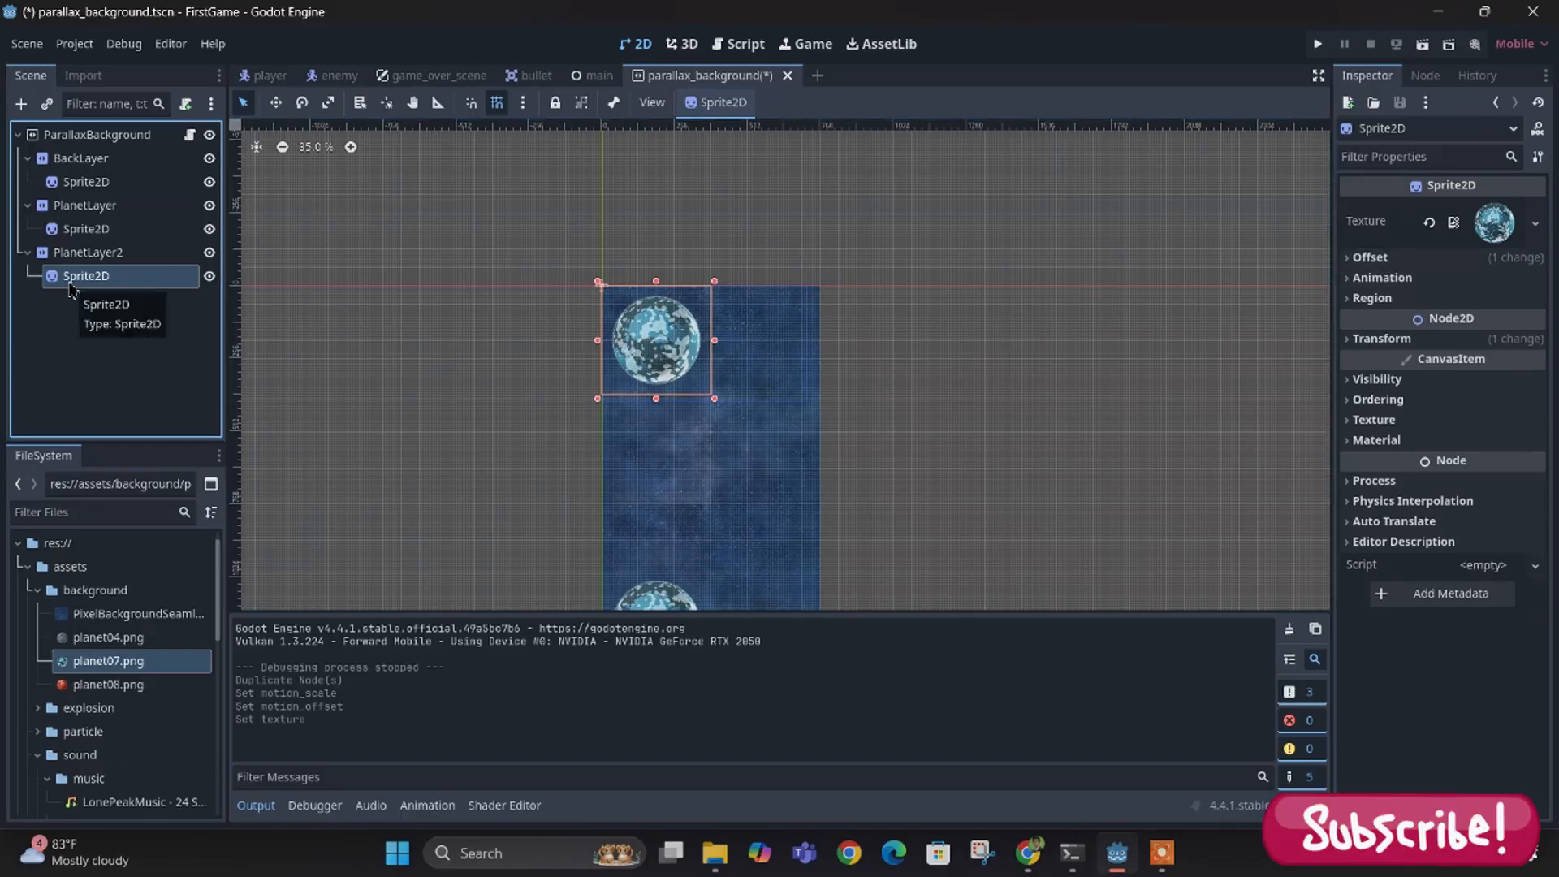
pyautogui.click(1352, 262)
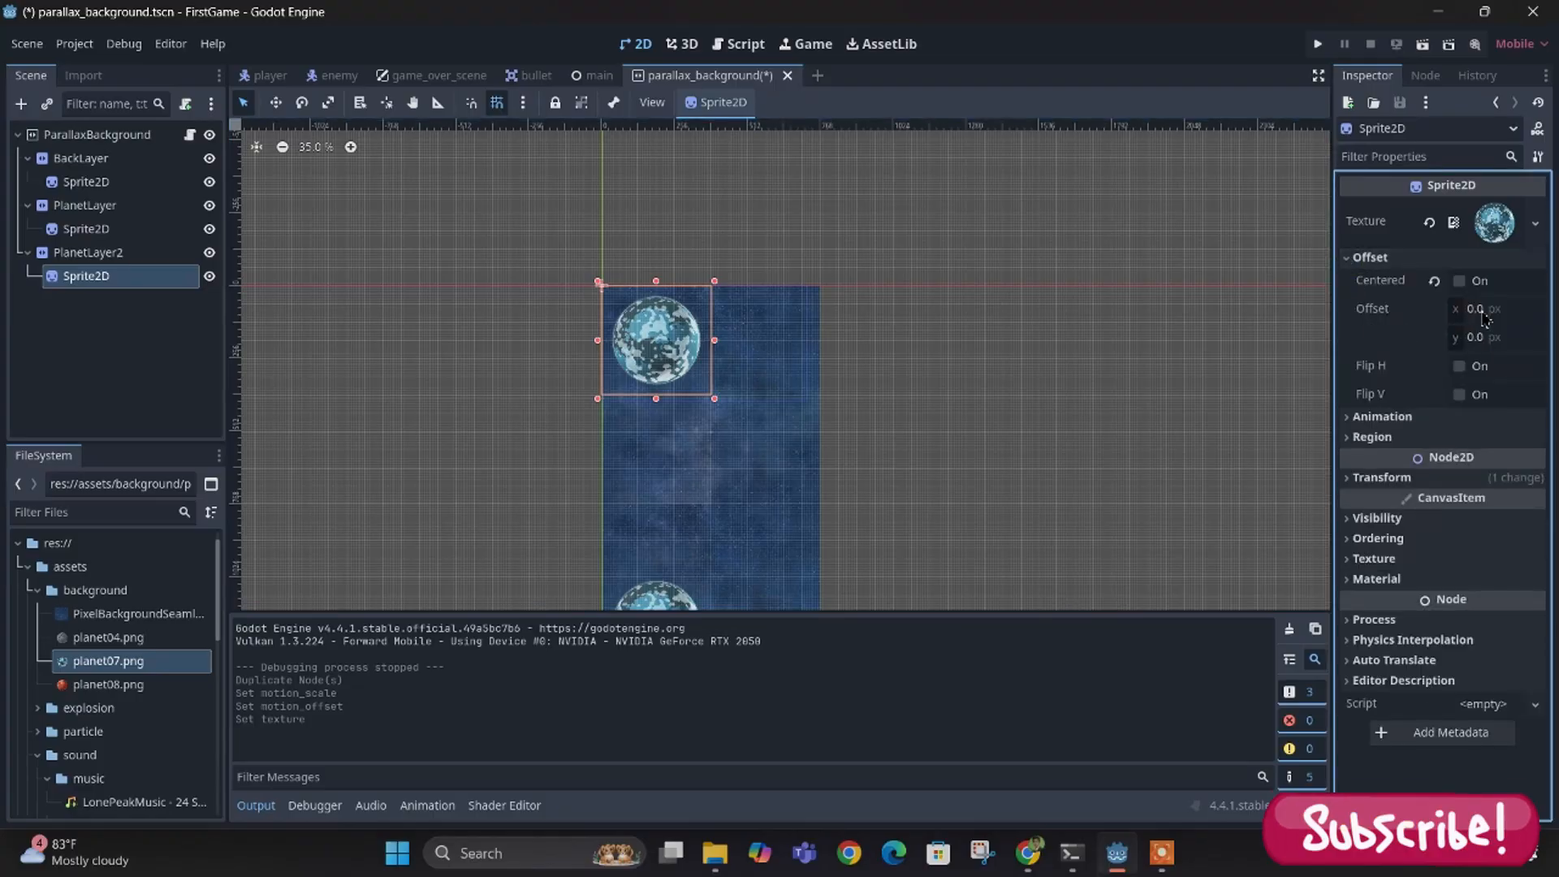
pyautogui.click(1483, 313)
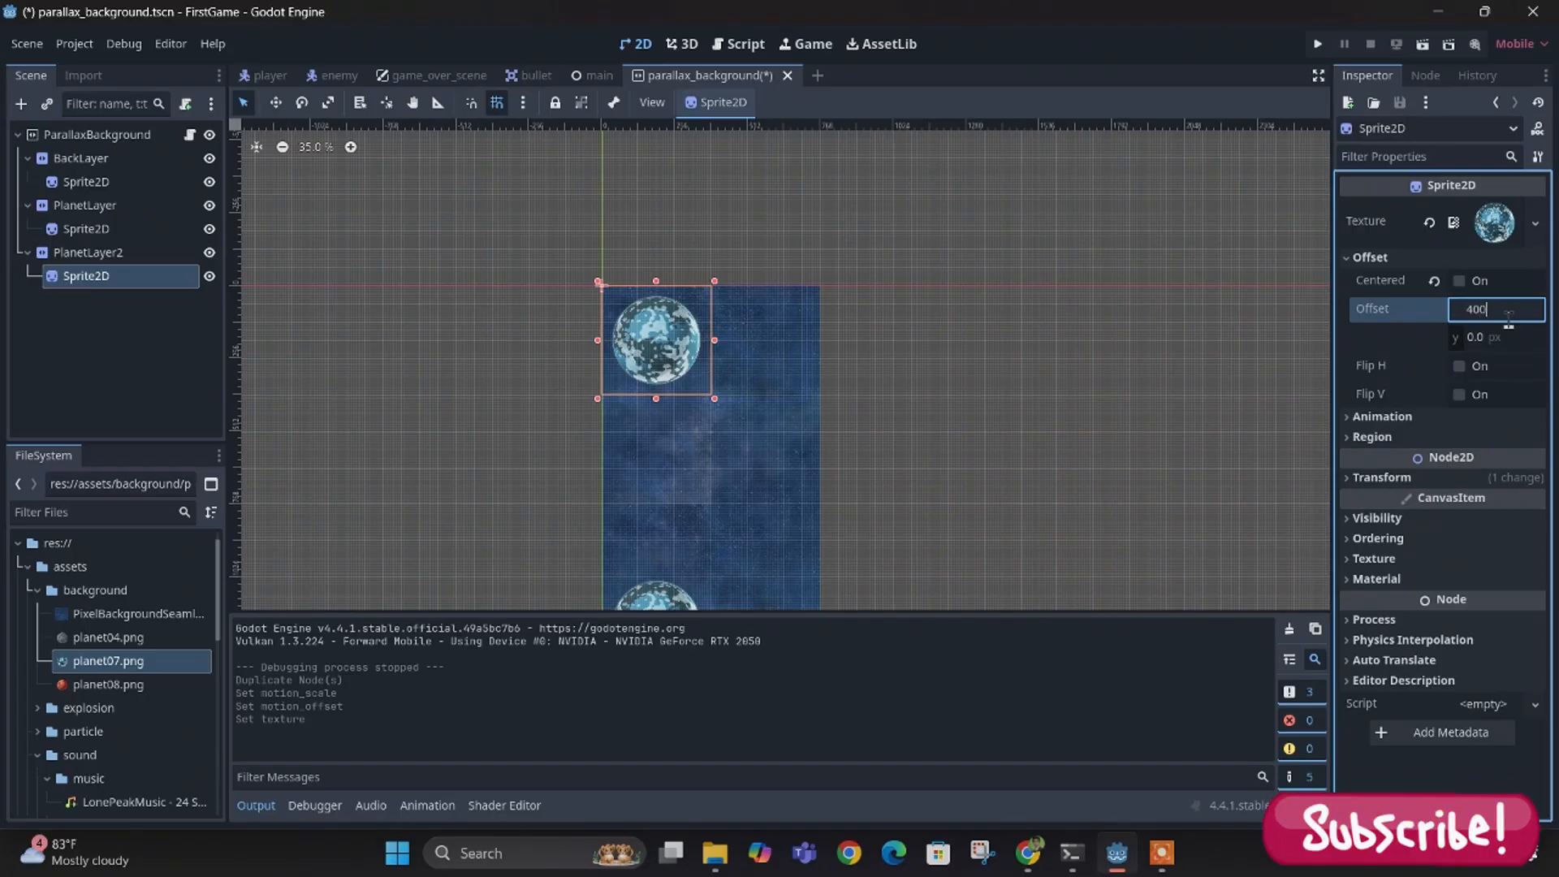
pyautogui.press('Return')
pyautogui.click(1505, 317)
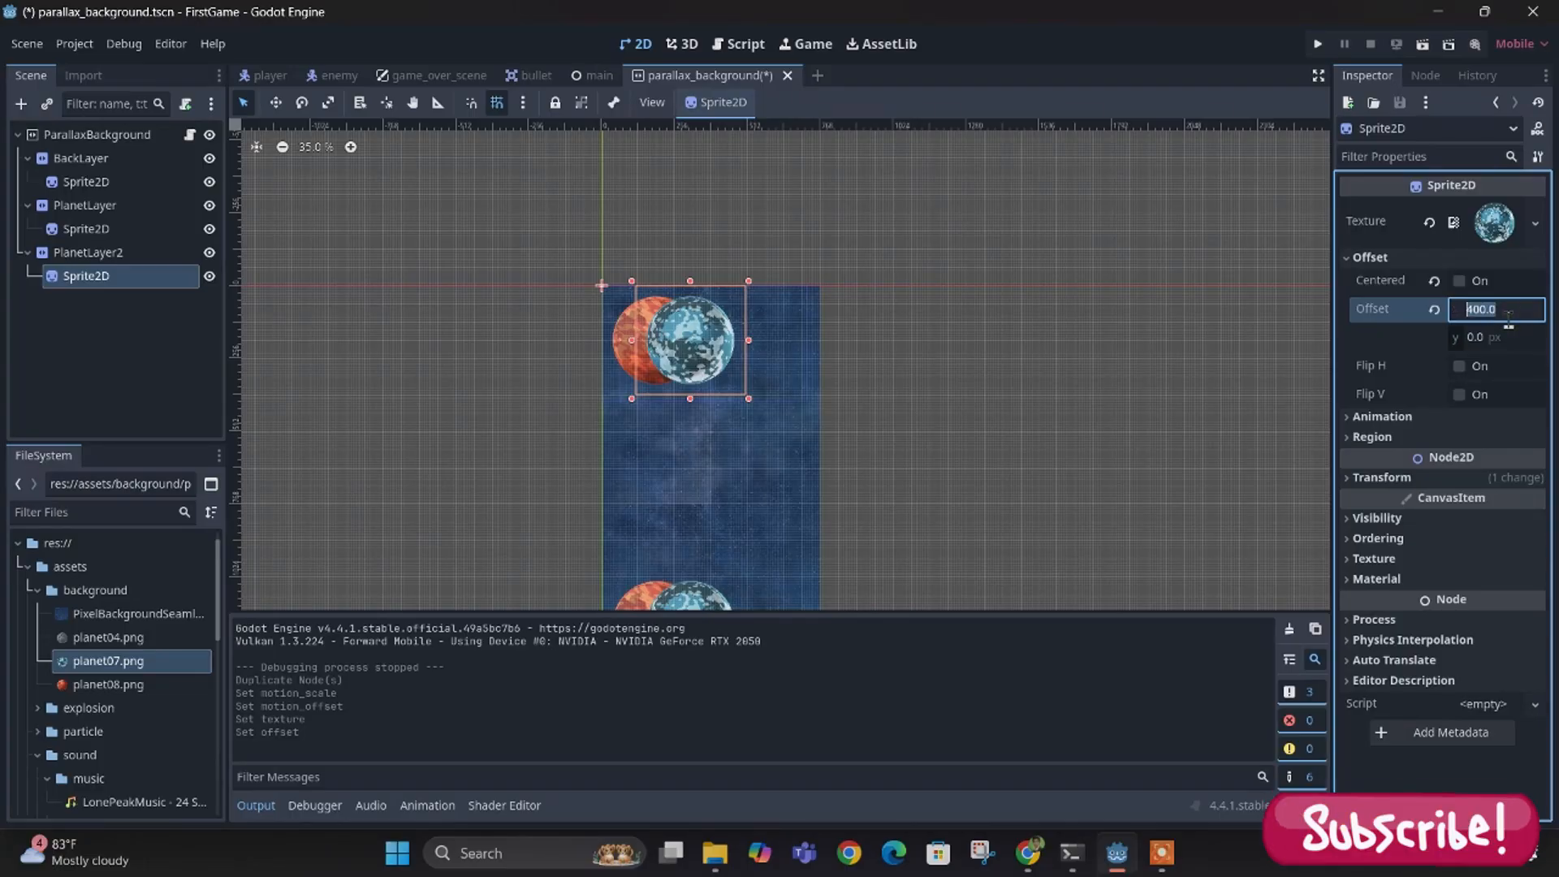
pyautogui.write('500')
pyautogui.press('Return')
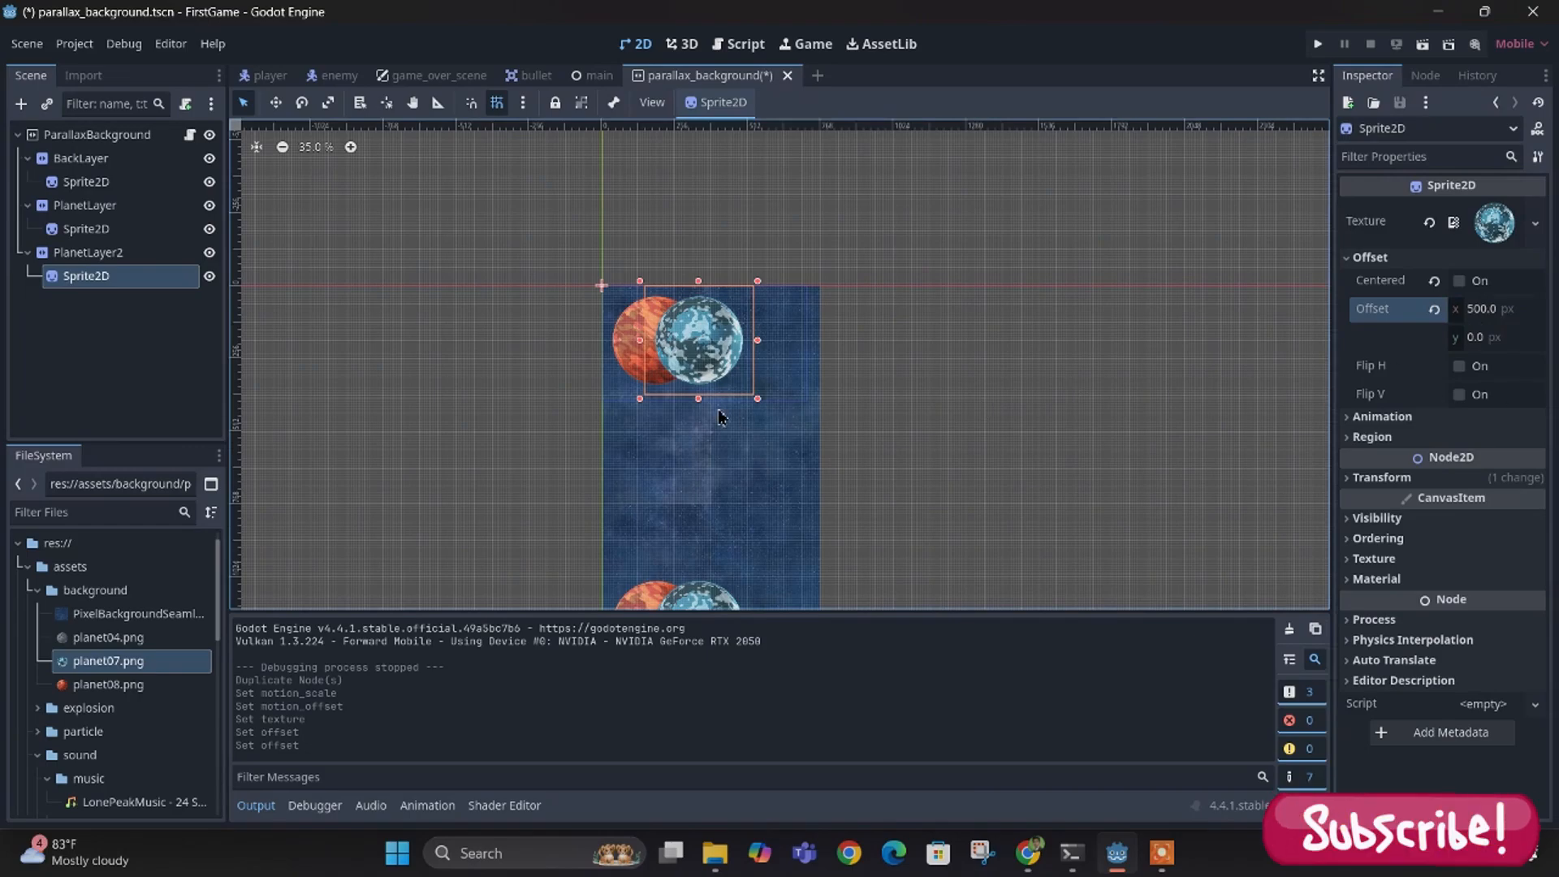
# - Test-run the parallax_background scene to check how the red and blue planets scroll, and stop the run
pyautogui.click(87, 253)
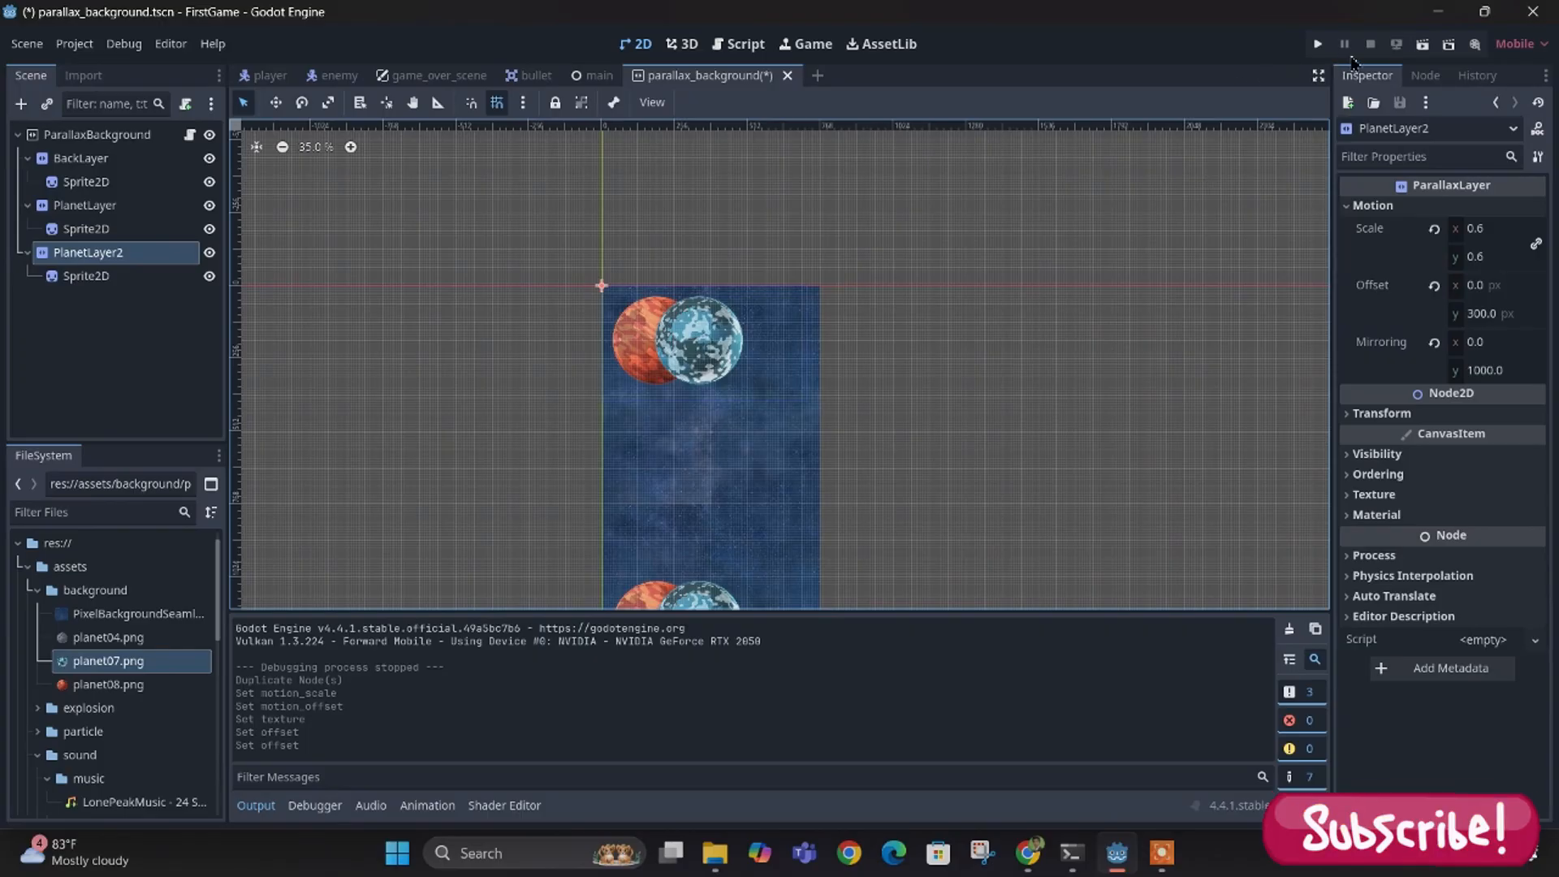
pyautogui.click(1423, 46)
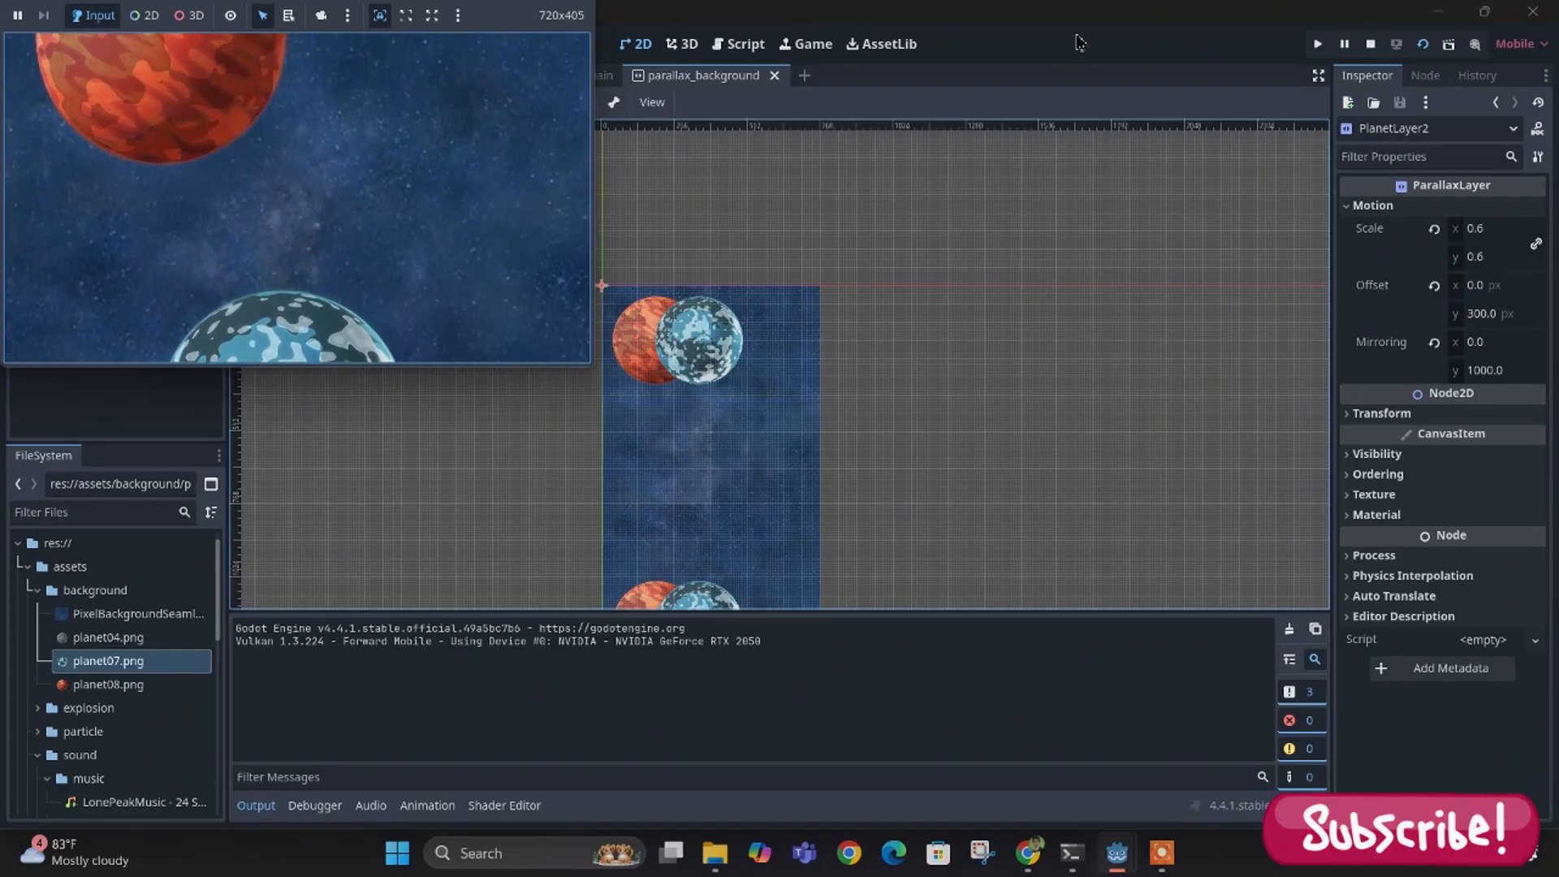
pyautogui.click(1372, 45)
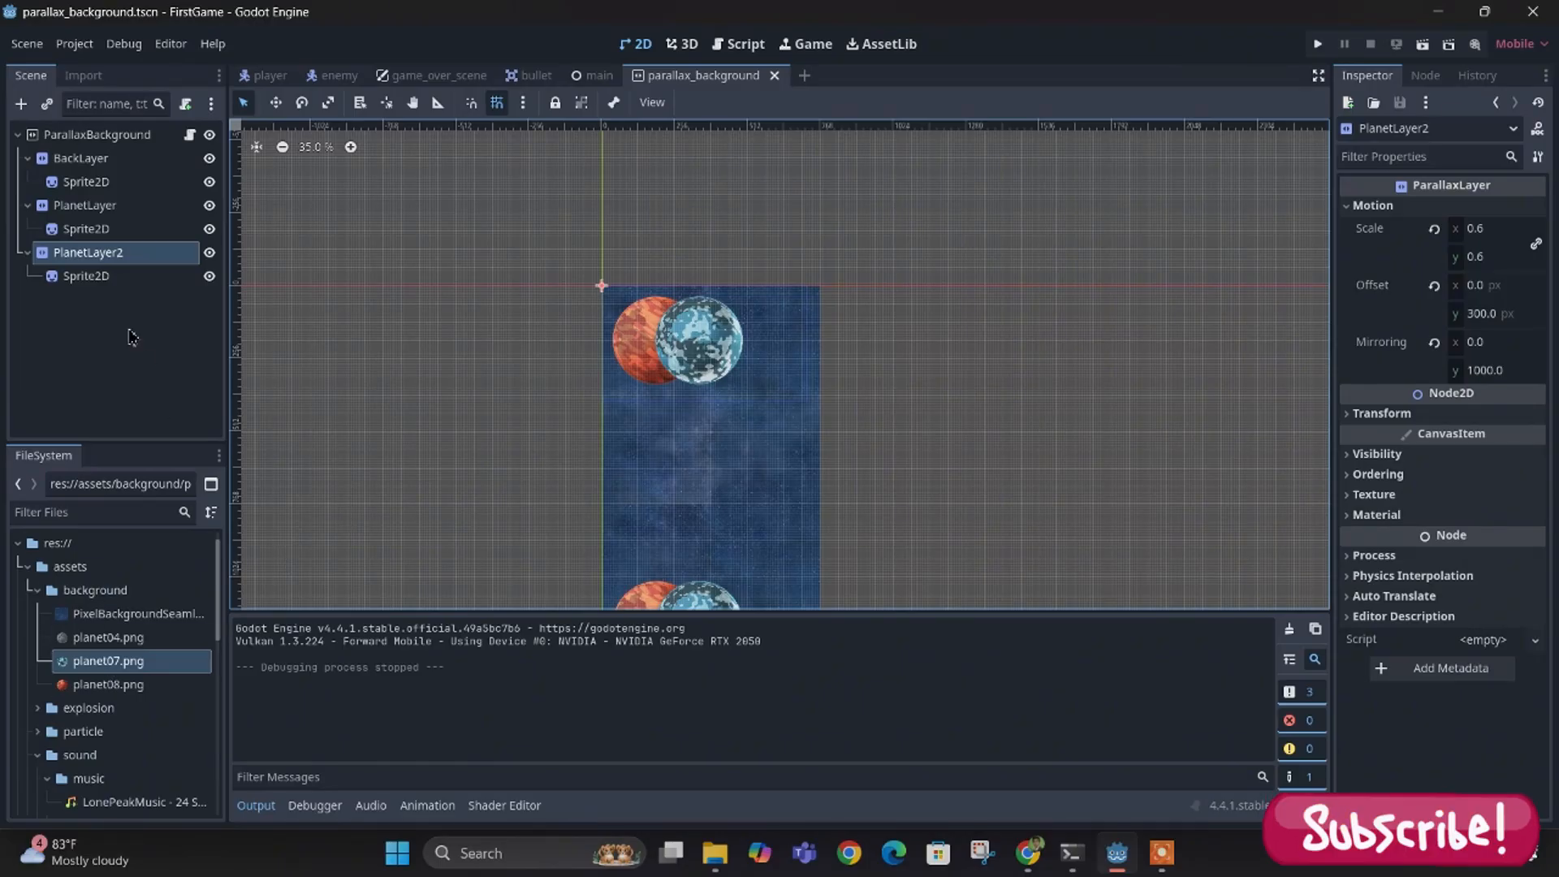
# - Duplicate PlanetLayer2 with its sprite and set the copy's motion scale to 0.7 on both axes
pyautogui.click(100, 258)
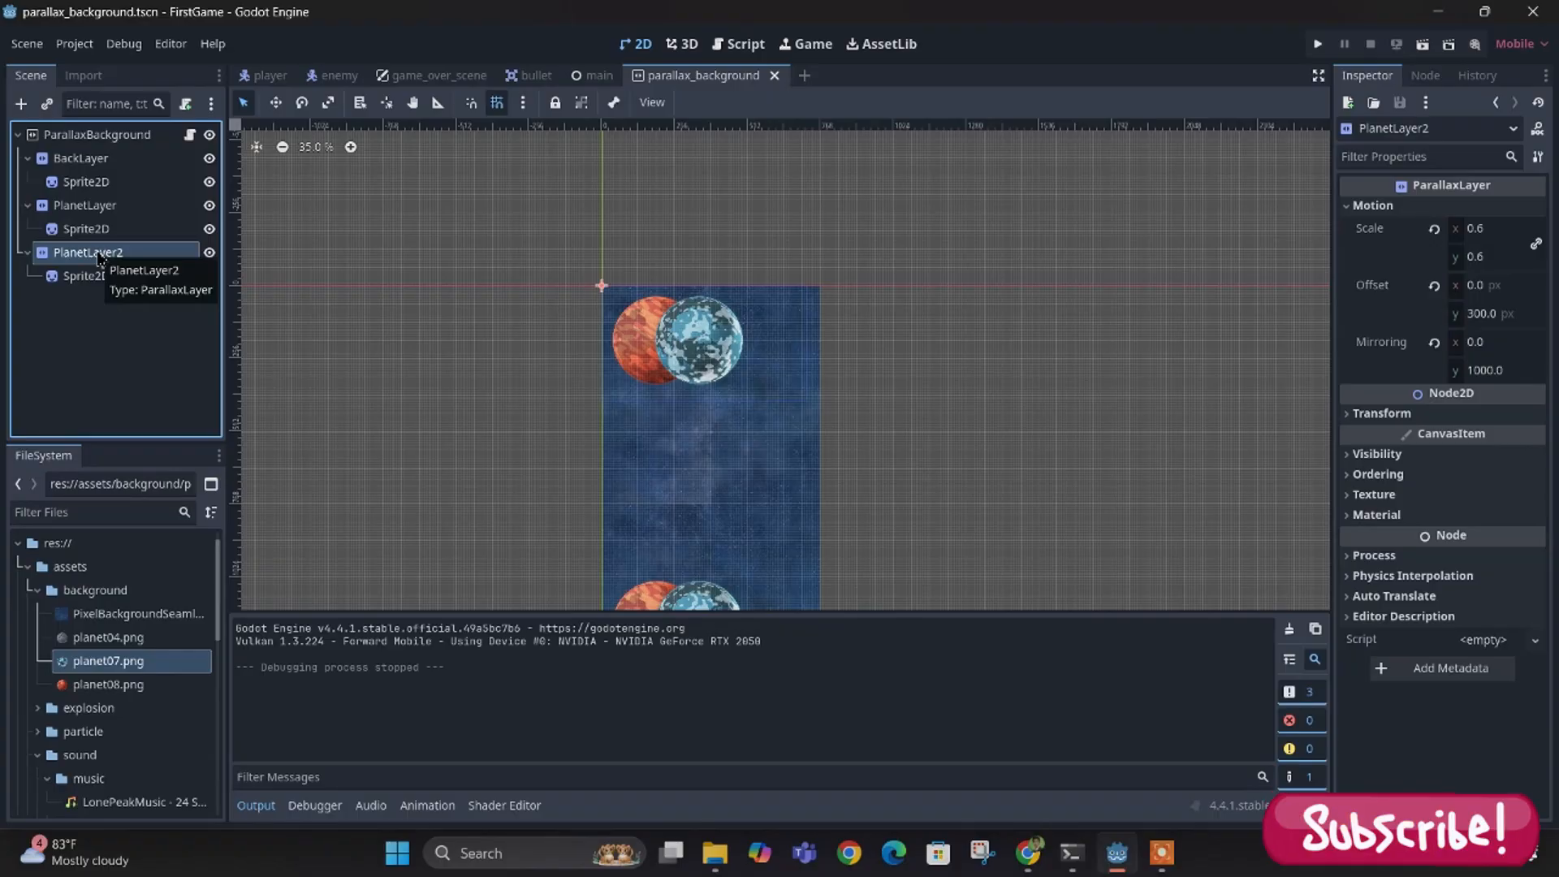
pyautogui.hotkey('ctrl', 'd')
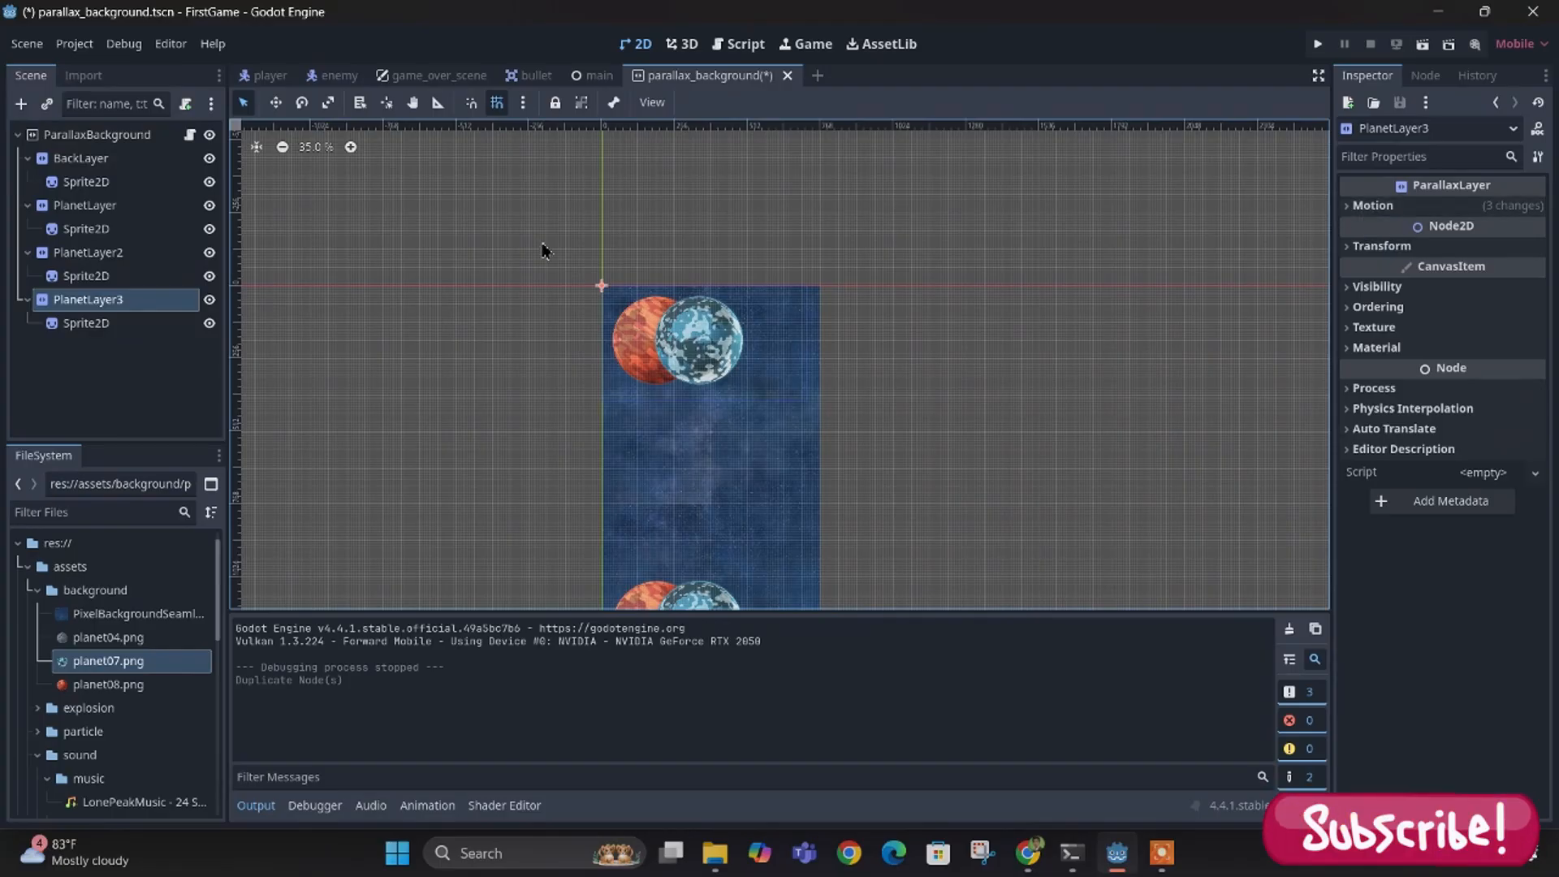
pyautogui.click(1373, 208)
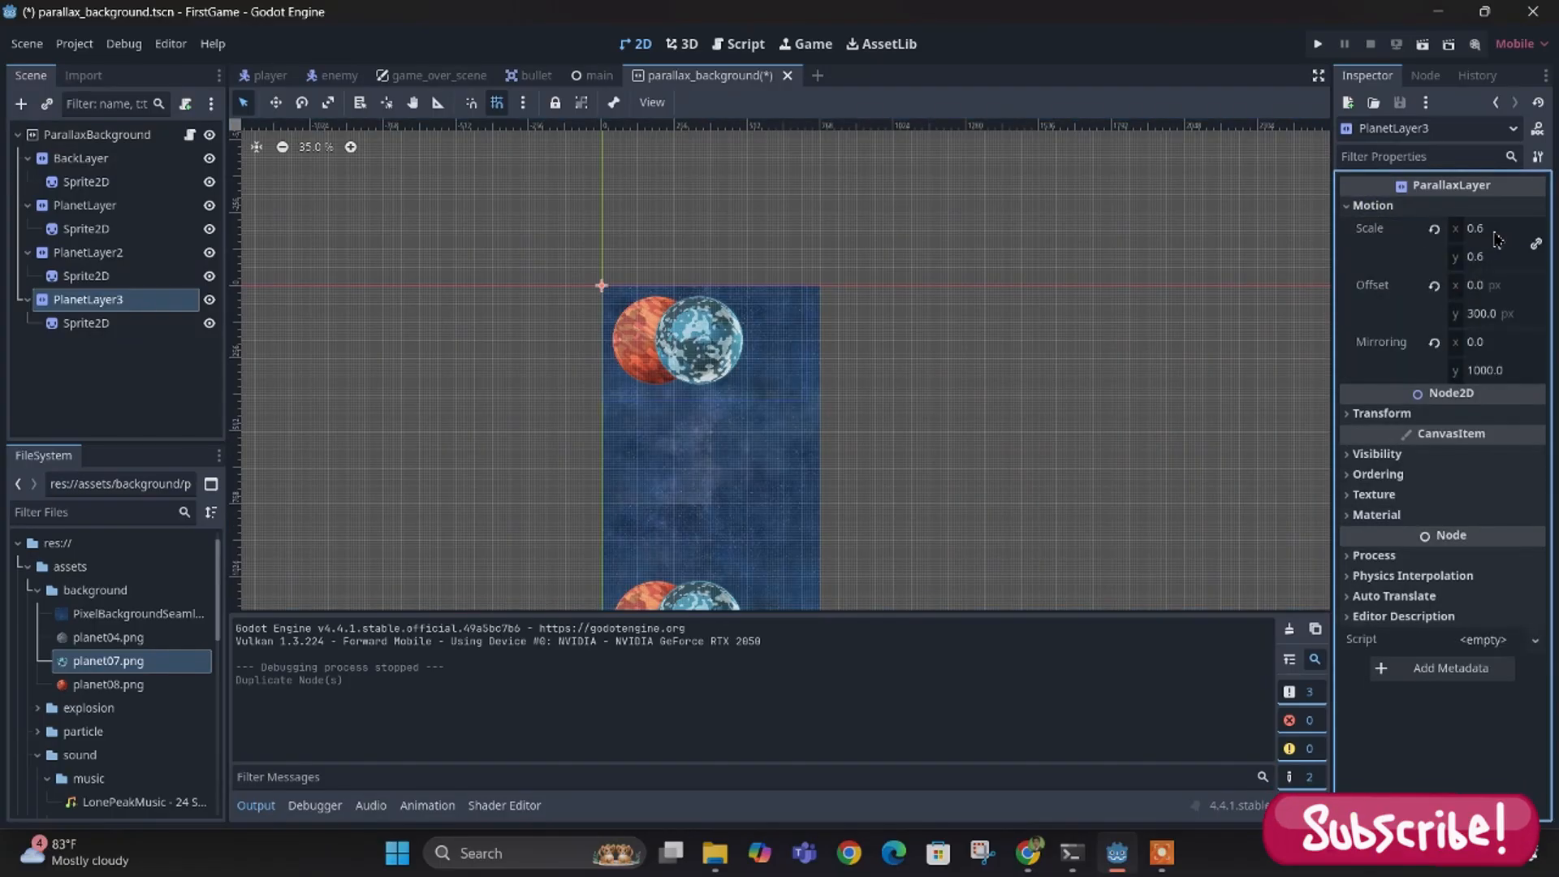
pyautogui.click(1497, 231)
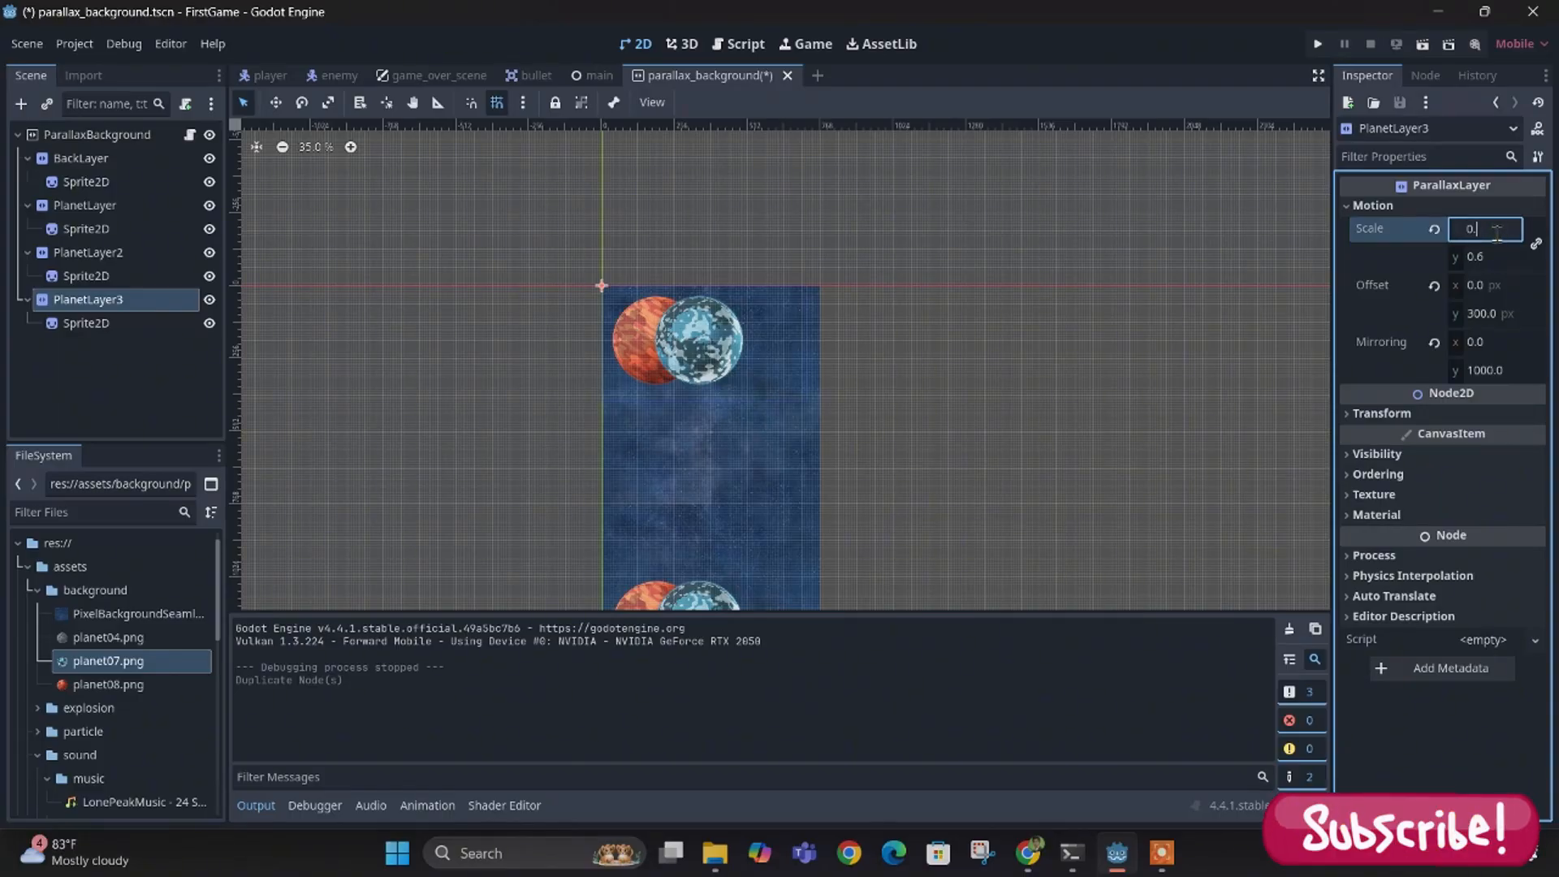
pyautogui.press('Return')
# - Set PlanetLayer3's vertical motion offset to -500 px
pyautogui.click(1505, 315)
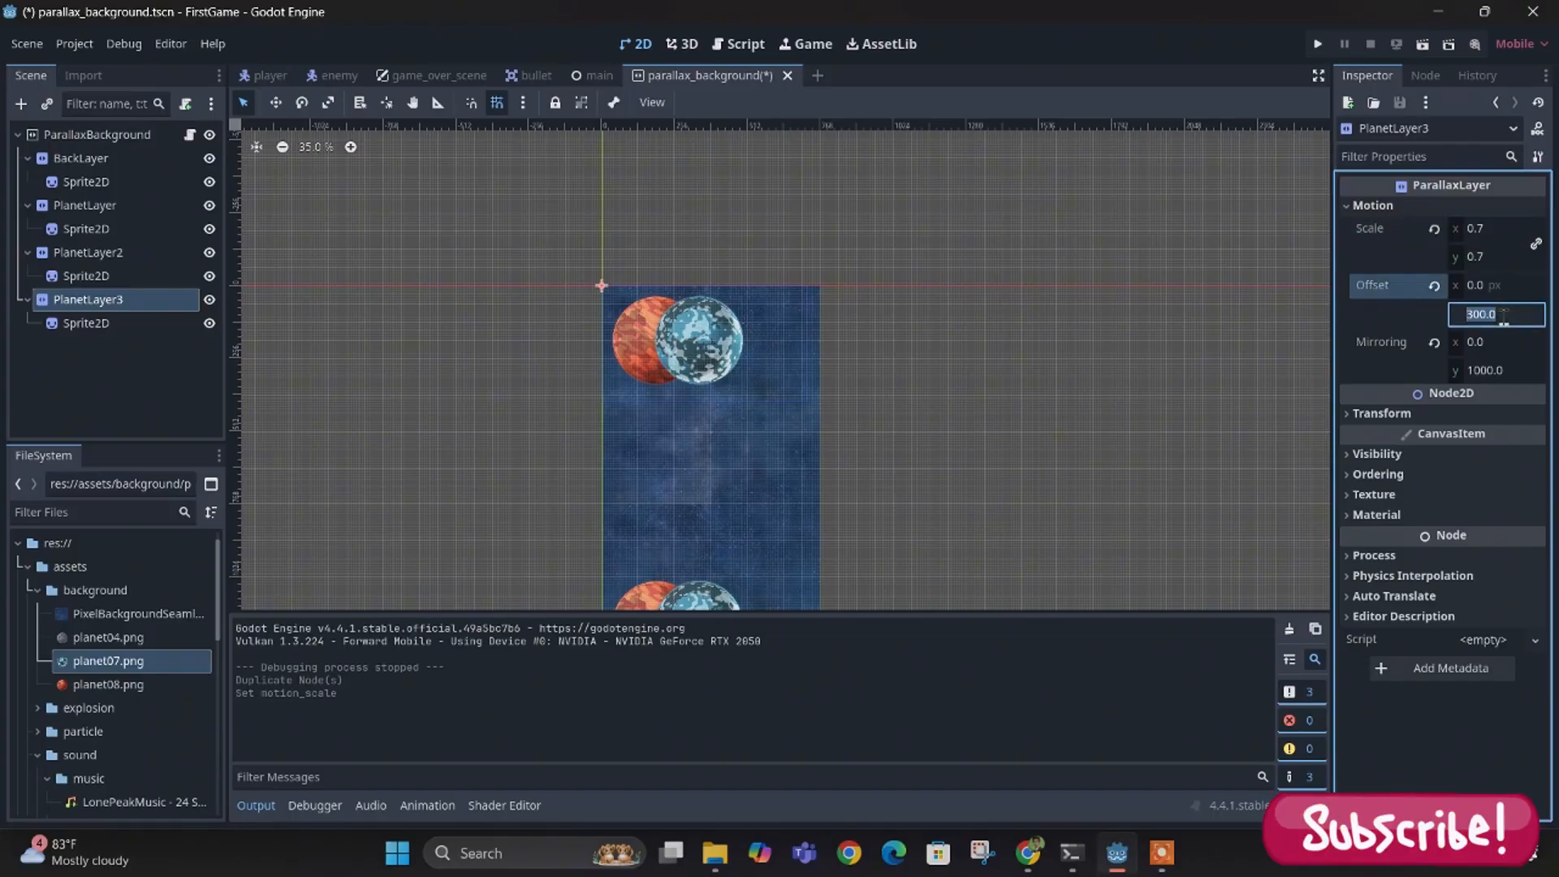
pyautogui.press('BackSpace')
pyautogui.write('-500')
pyautogui.press('Return')
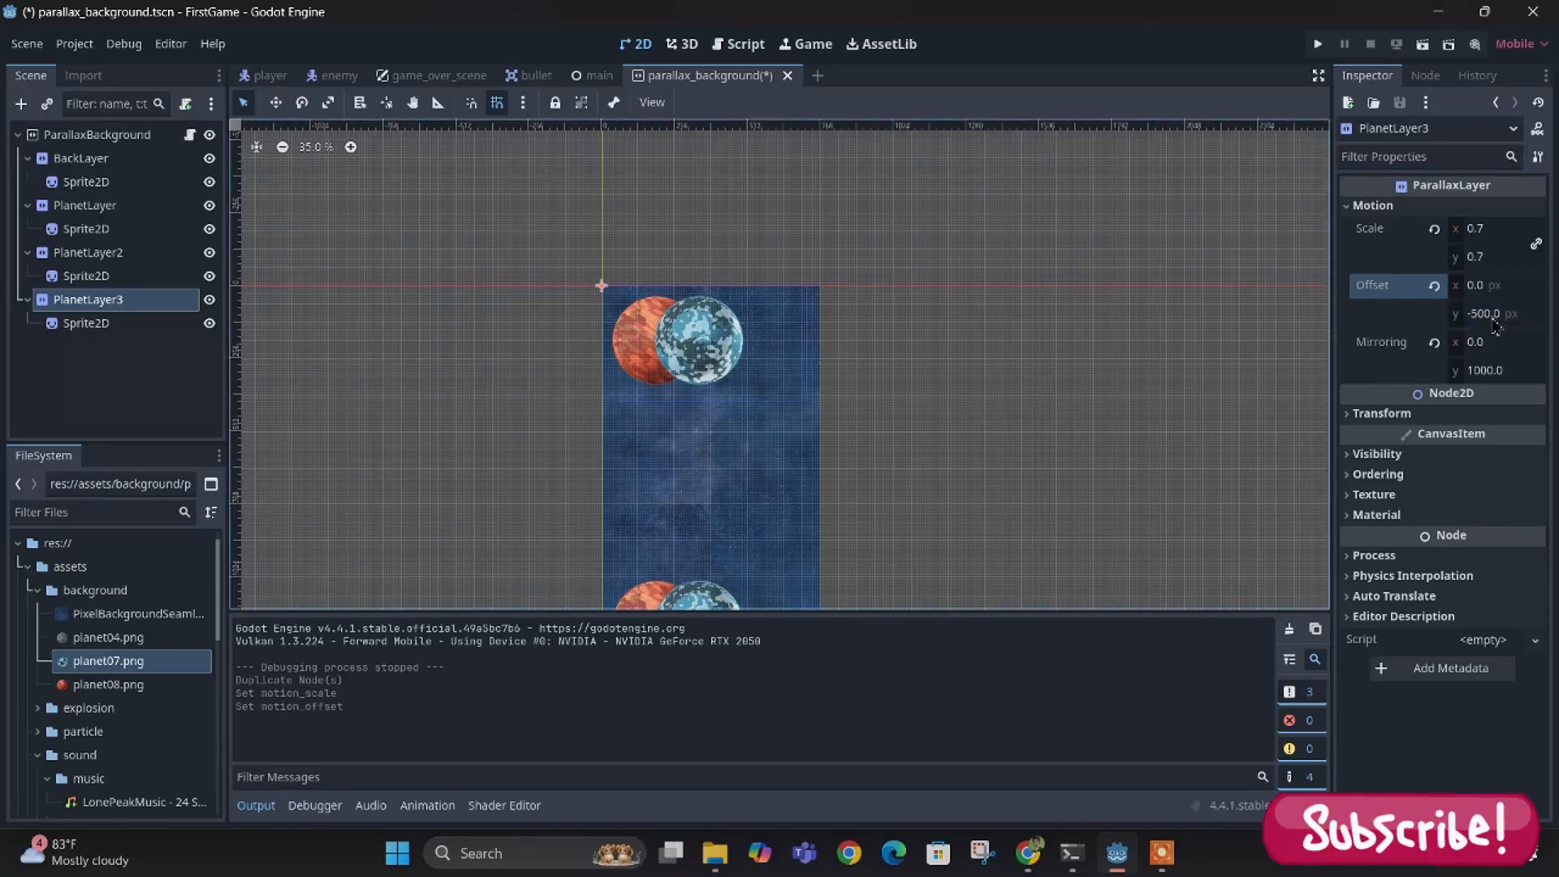
# - Replace the texture of the sprite under PlanetLayer3 with planet04.png
pyautogui.click(94, 323)
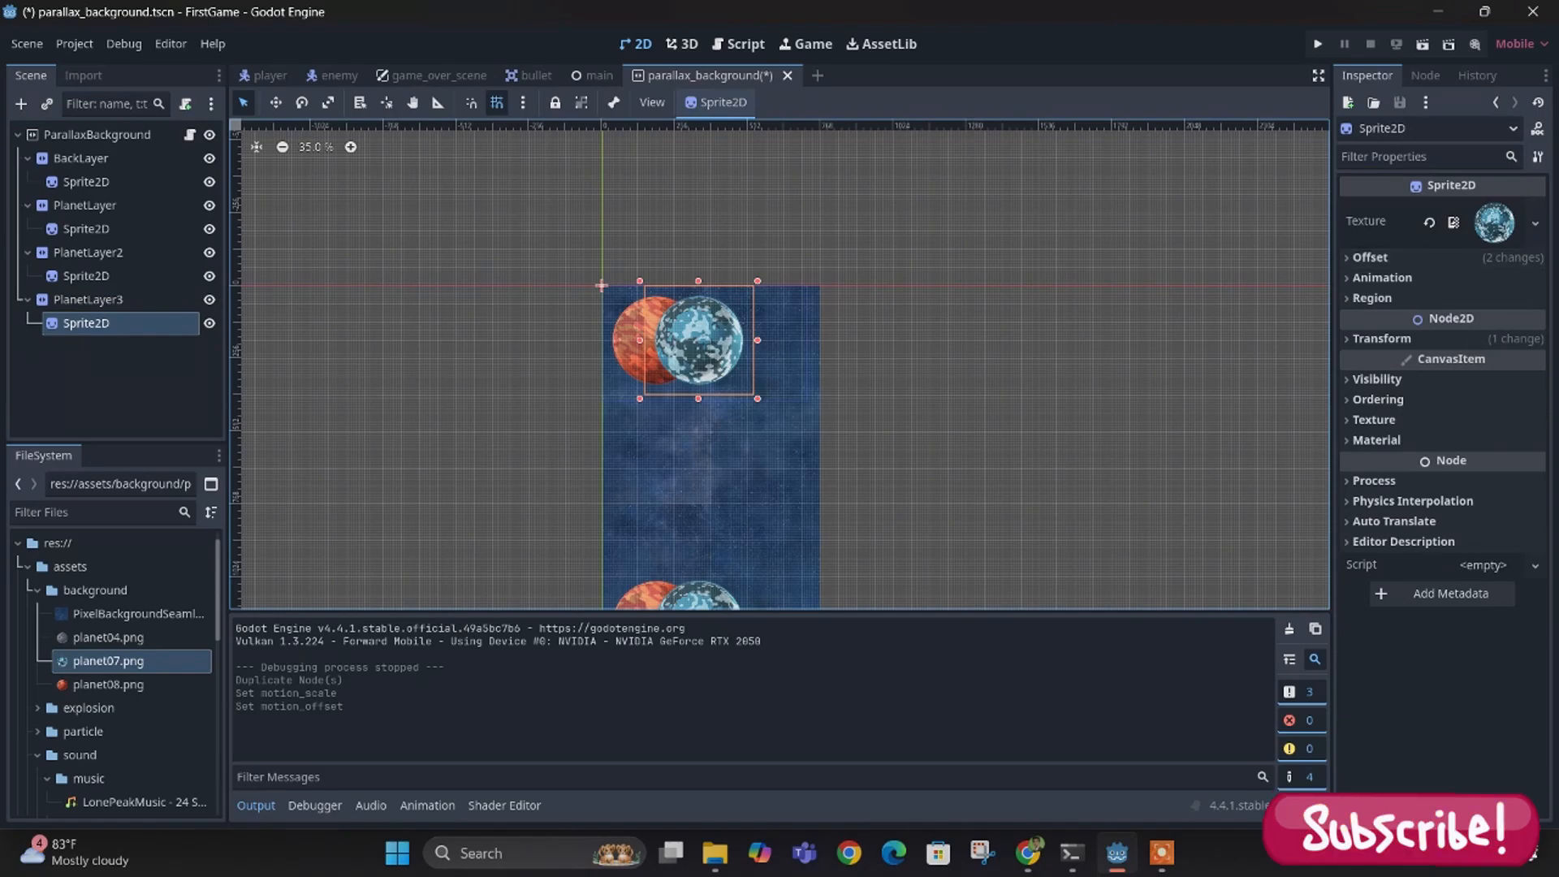
pyautogui.click(89, 640)
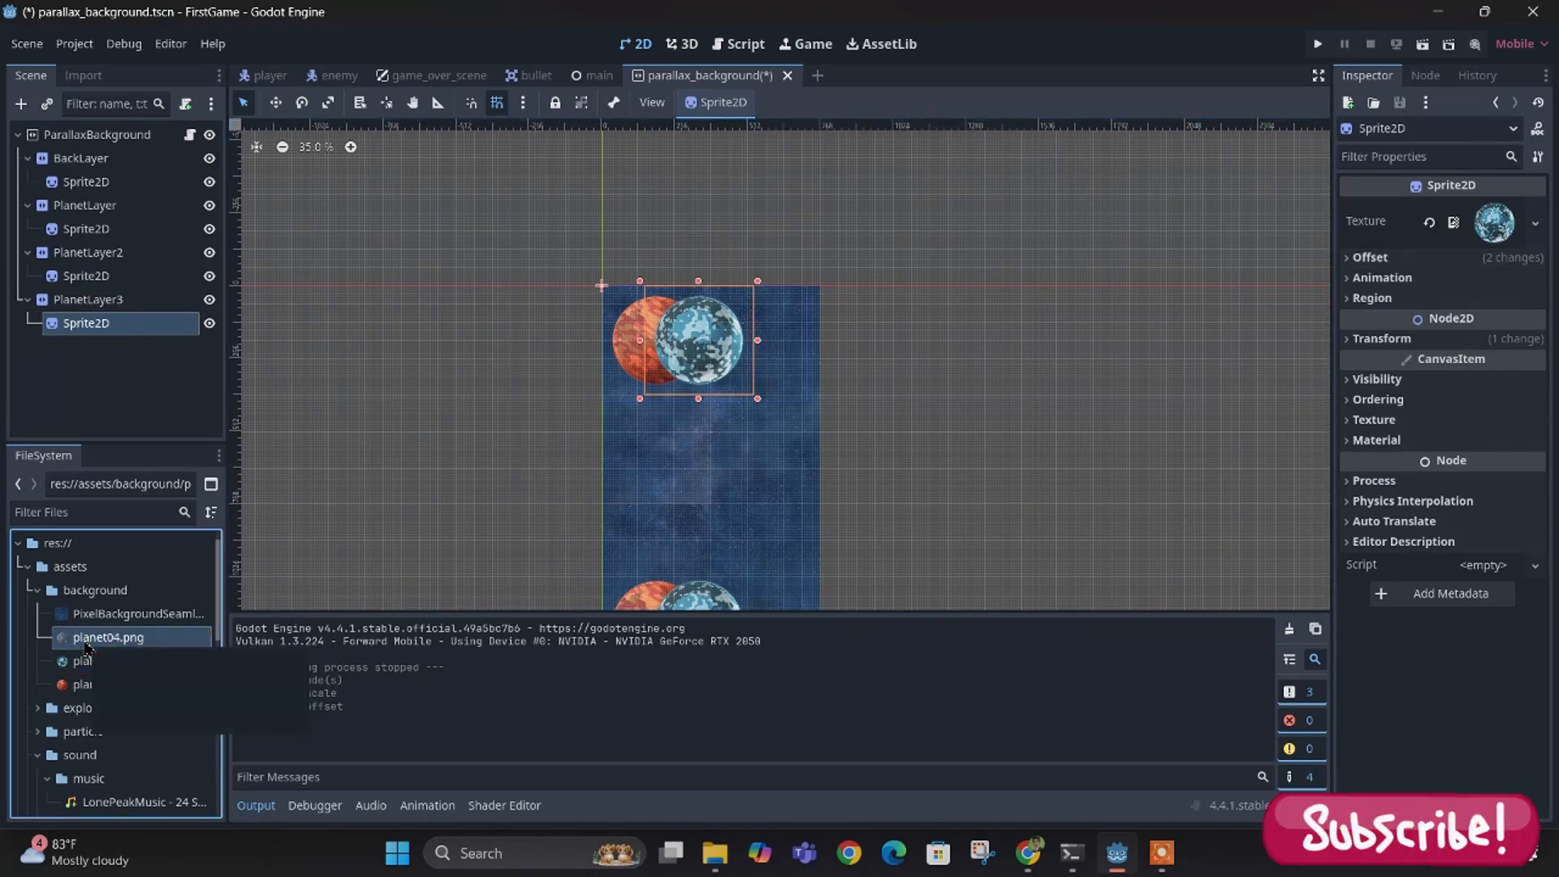
pyautogui.moveTo(88, 646); pyautogui.dragTo(1493, 229)
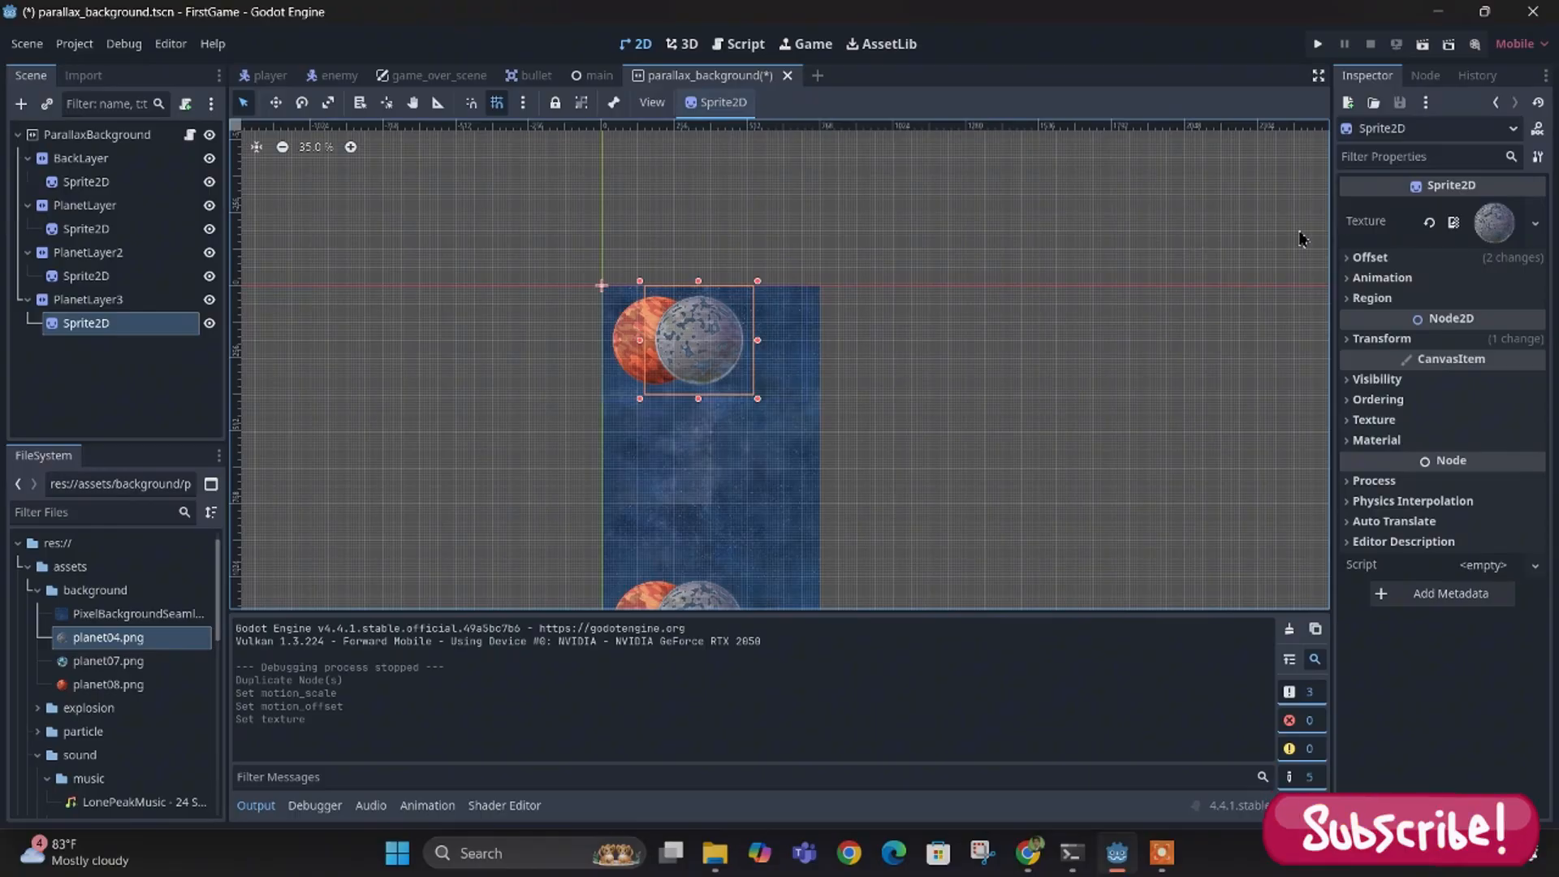
# - Shift the grey planet sprite sideways by trying a horizontal offset of 900 px and settling on 1000 px
pyautogui.click(1372, 259)
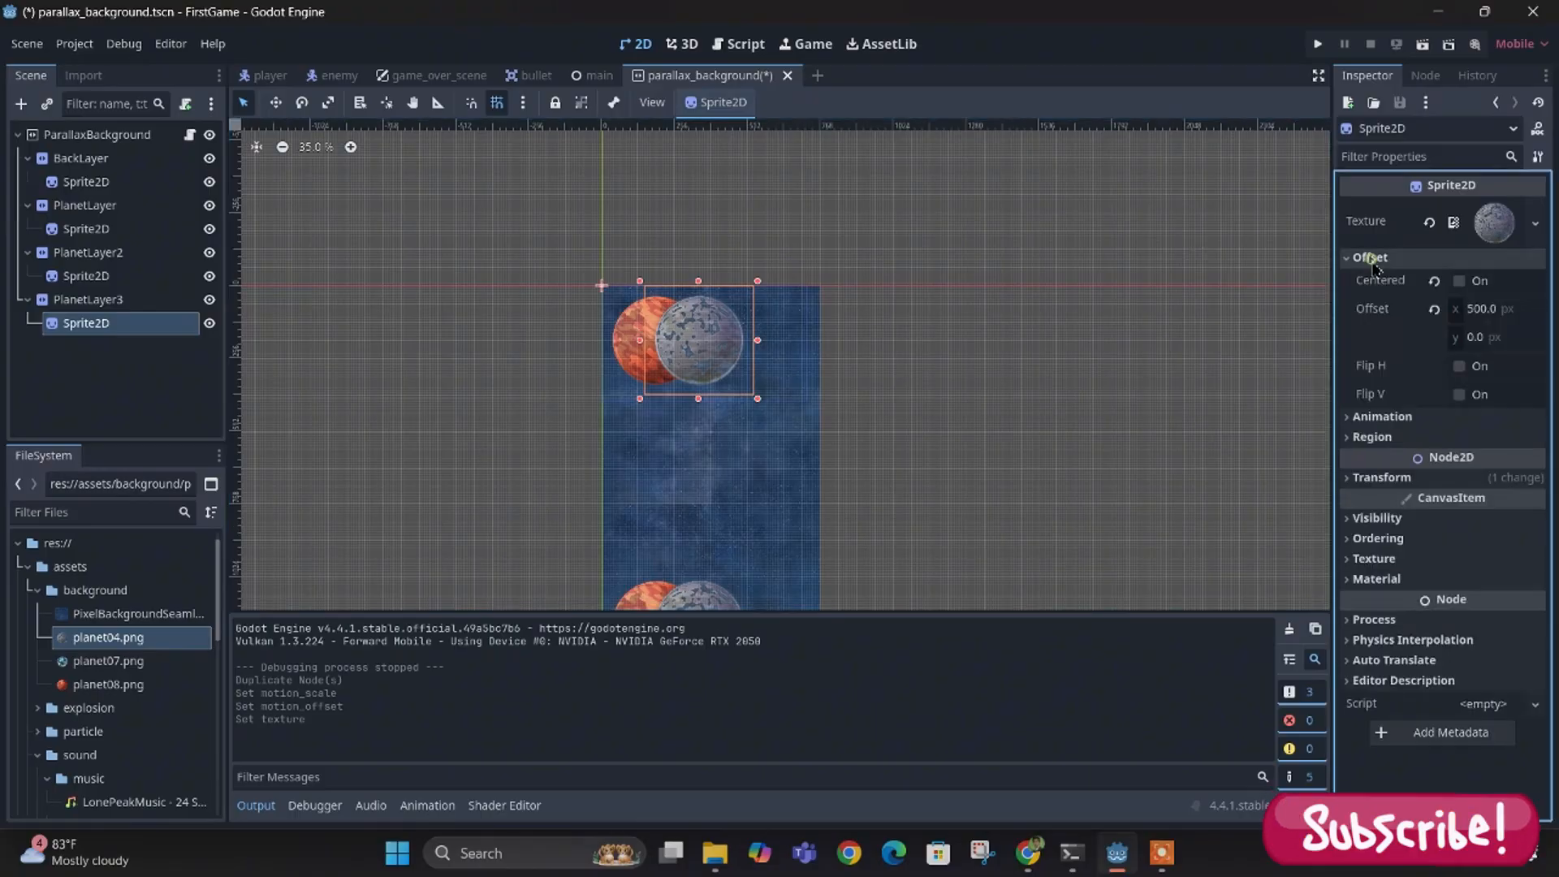
pyautogui.click(1495, 315)
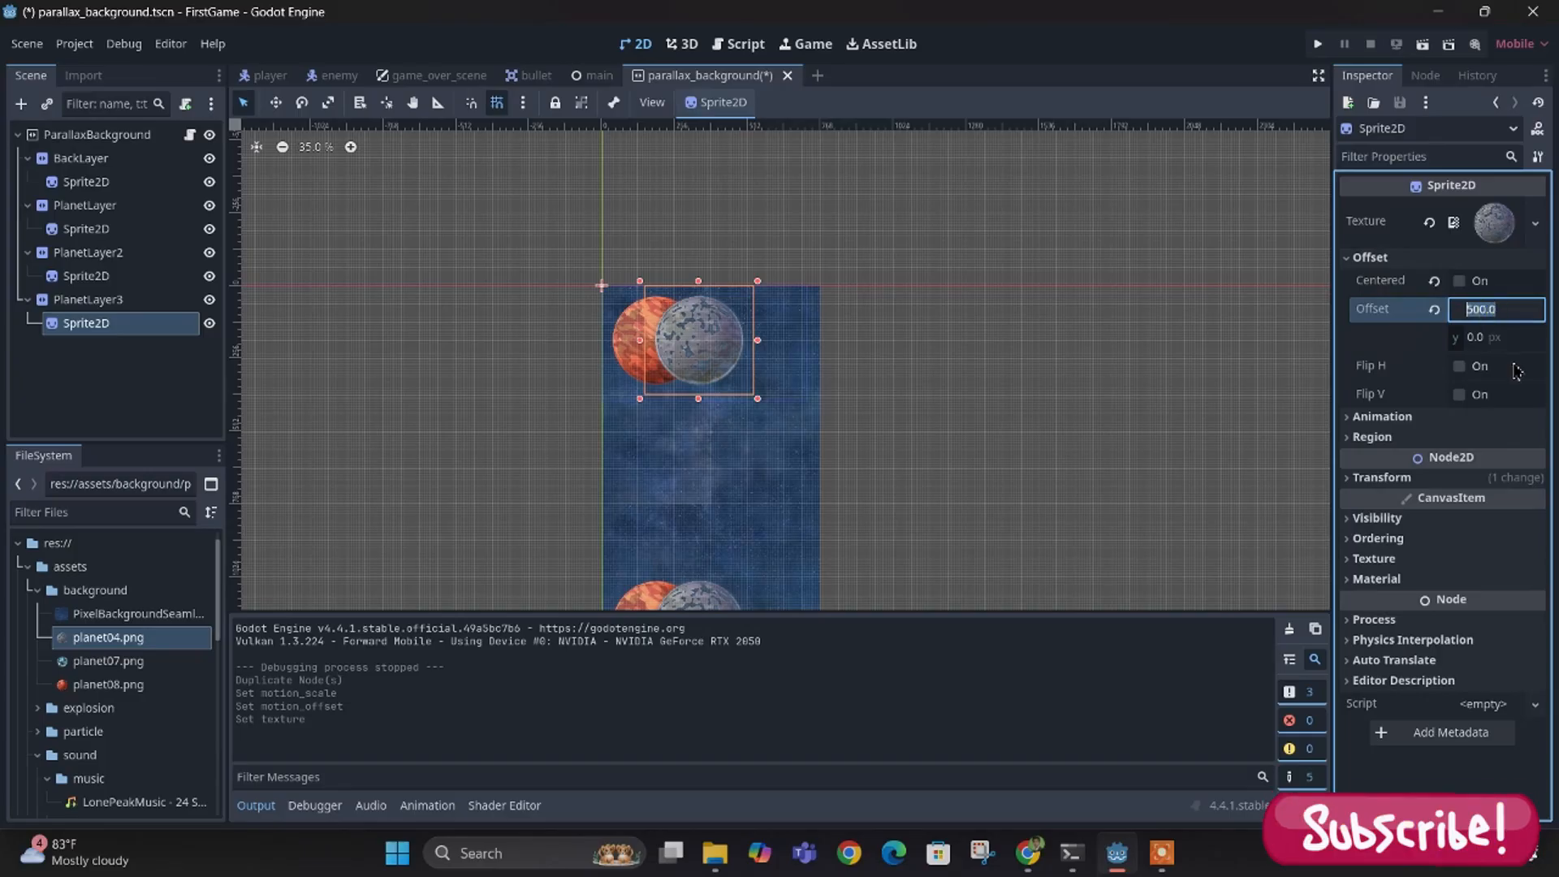
pyautogui.write('900')
pyautogui.press('Return')
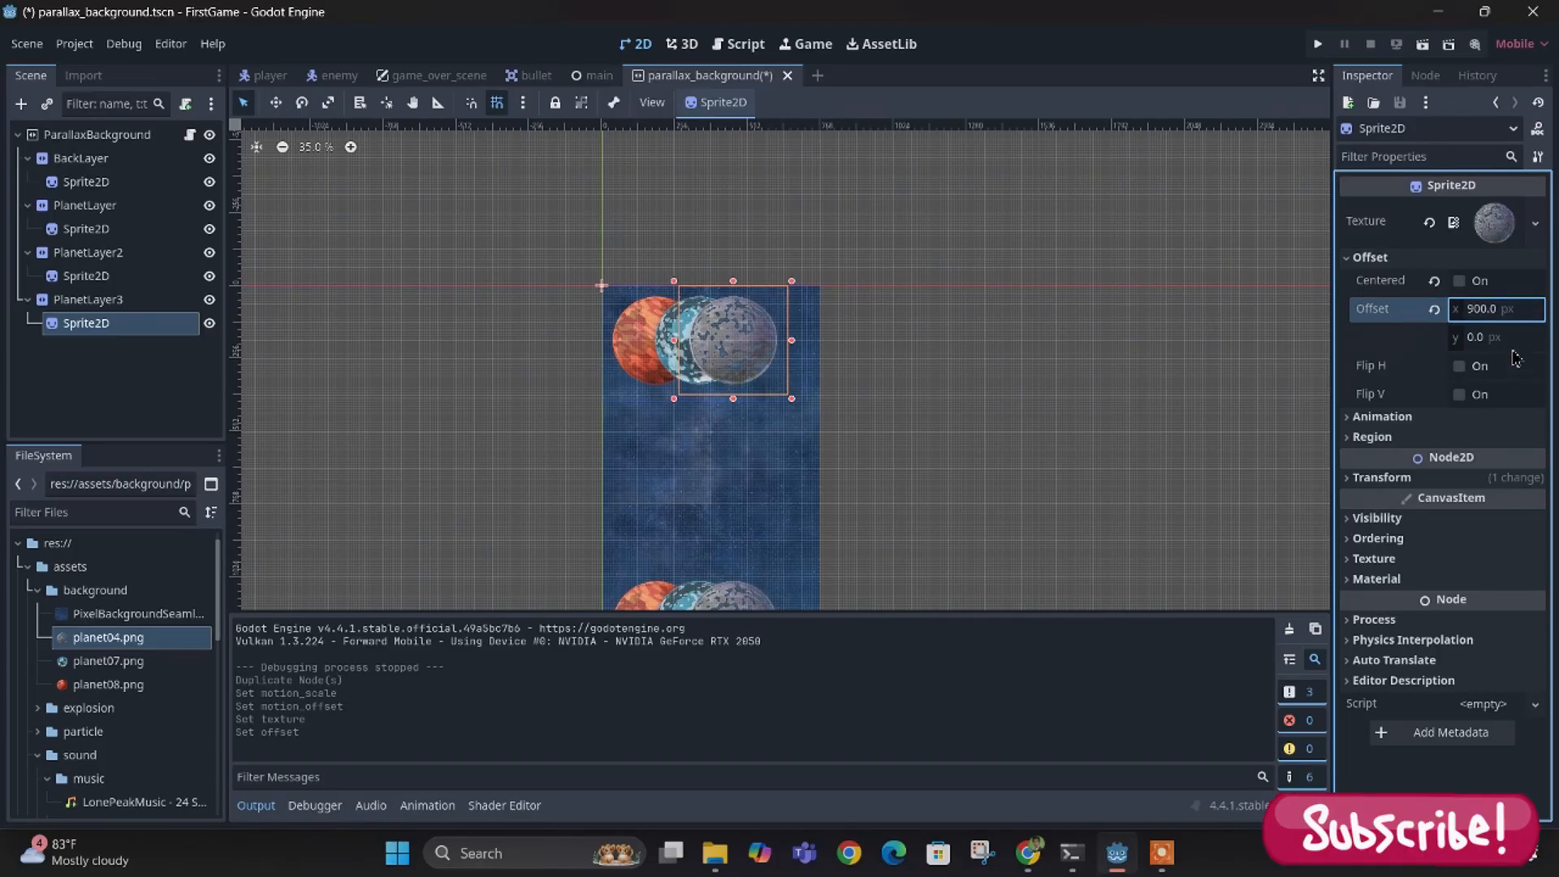
pyautogui.click(1516, 319)
pyautogui.write('1000')
pyautogui.press('Return')
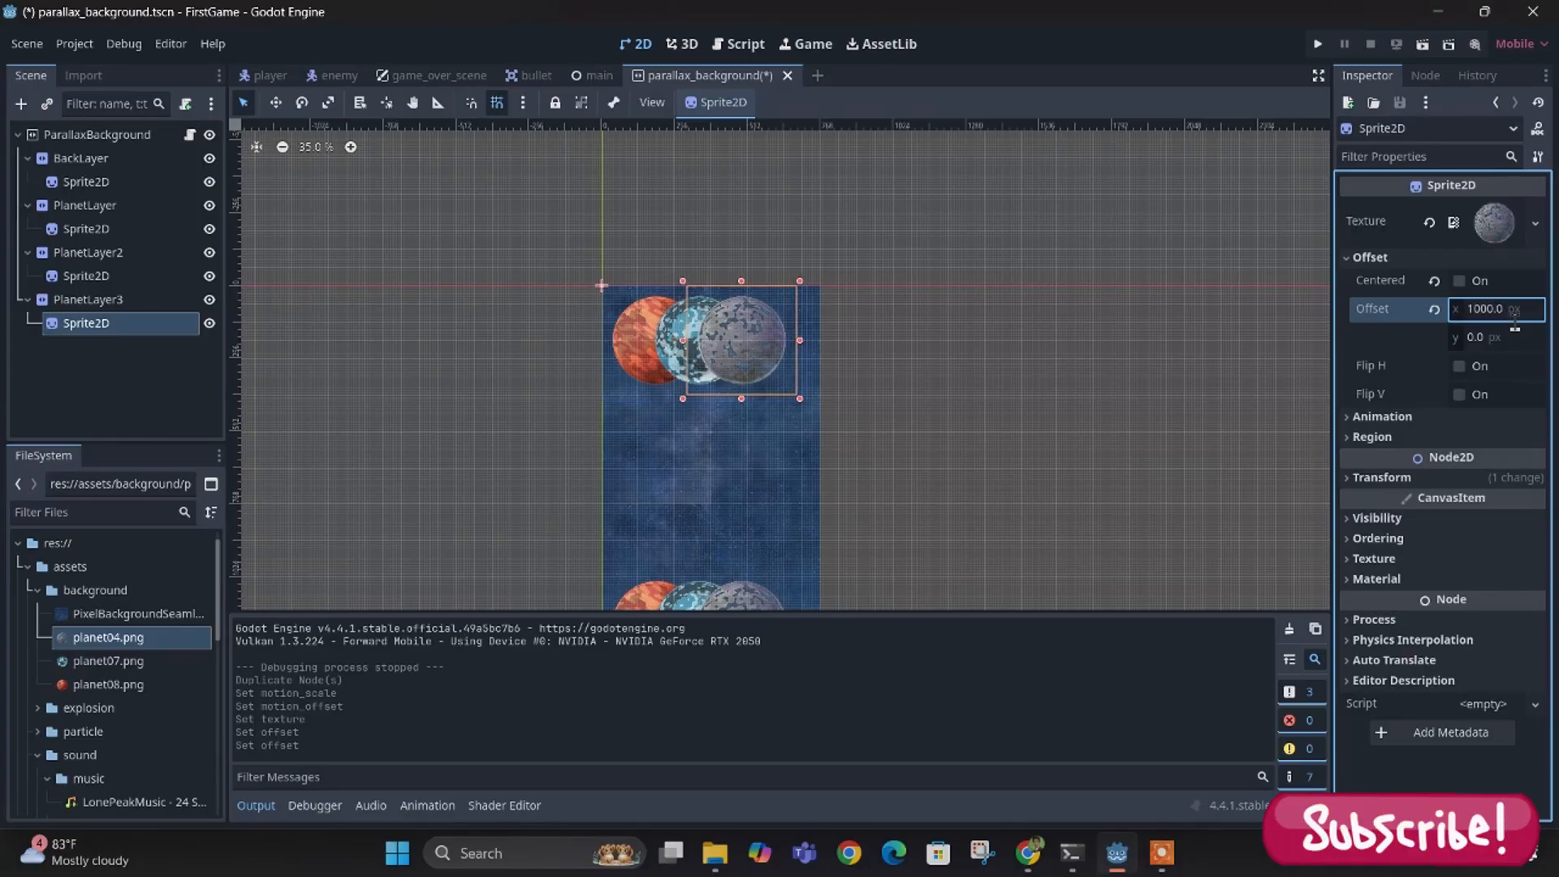
# - Inspect the three planets' placement, test-run the parallax_background scene to check their scrolling, and stop the run
pyautogui.scroll(3, 741, 420)
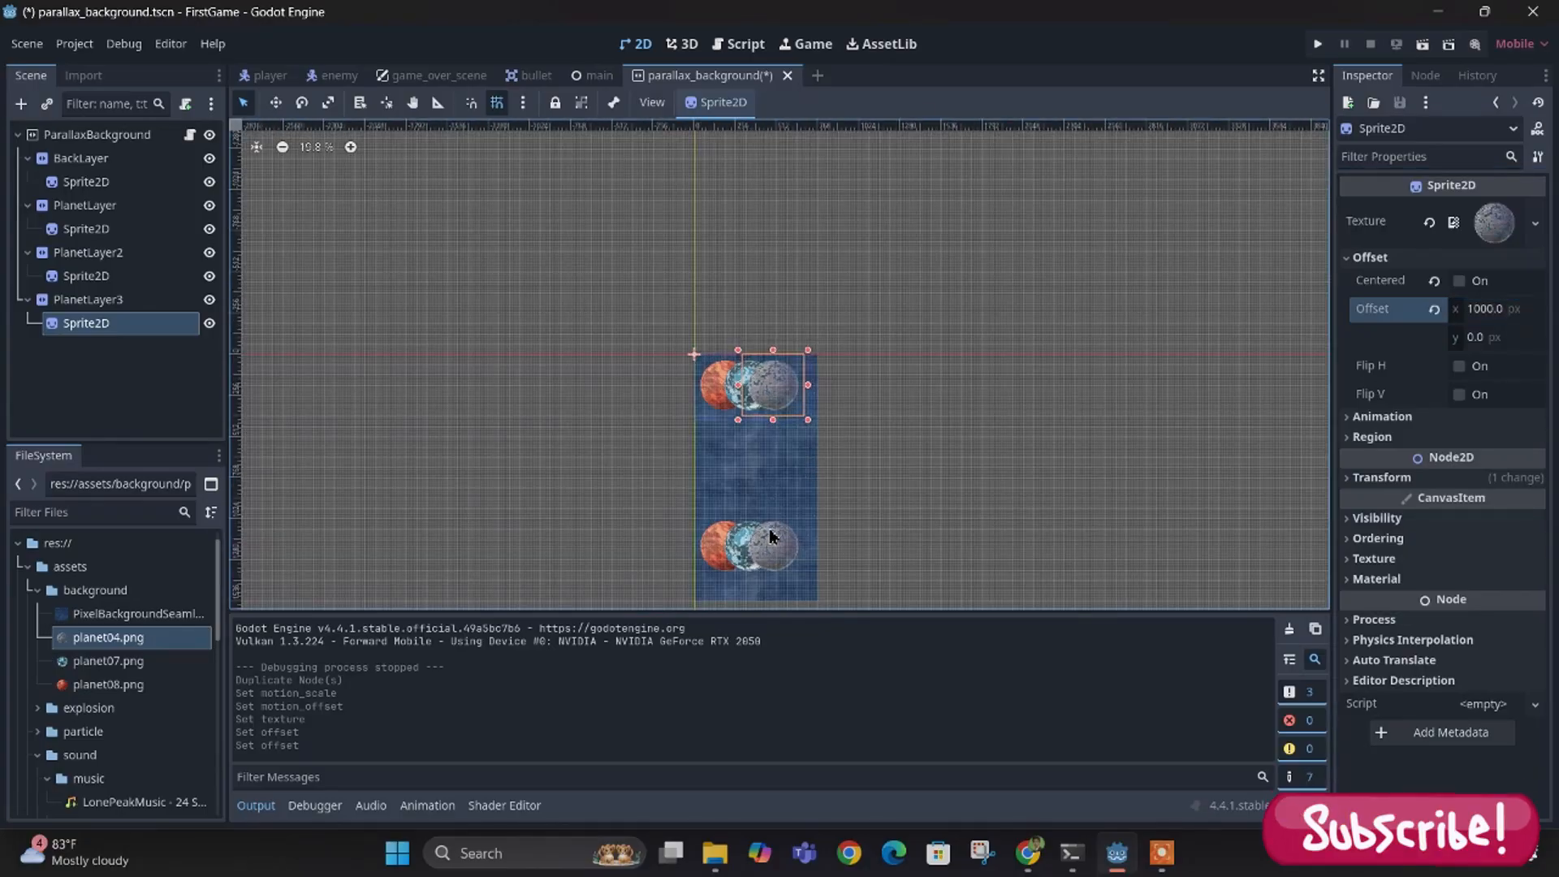
pyautogui.scroll(-2, 741, 420)
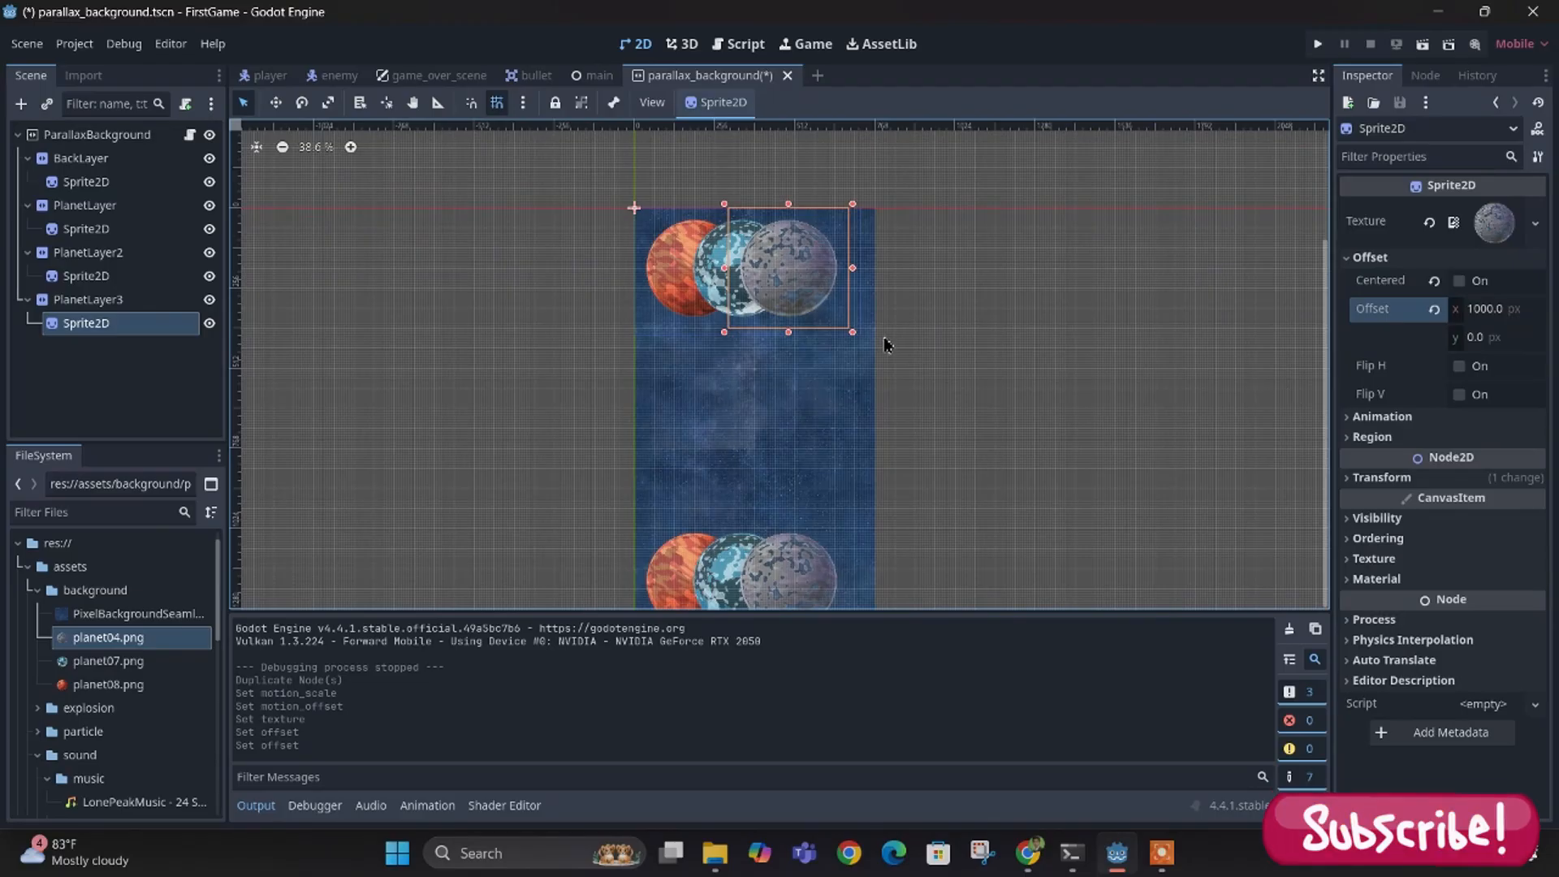
pyautogui.click(1423, 46)
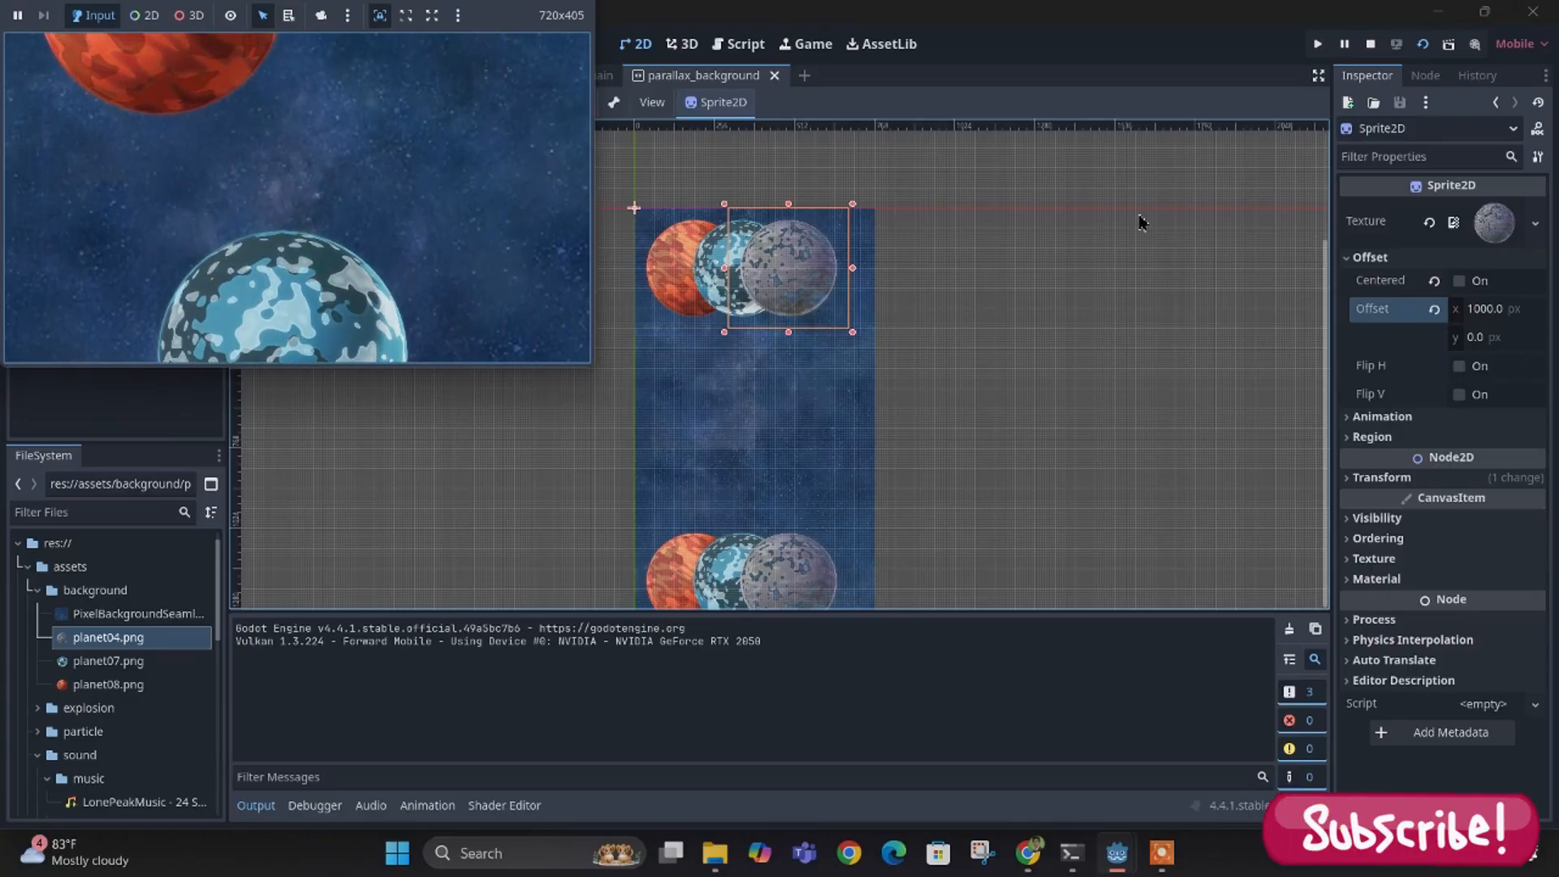
pyautogui.click(1371, 46)
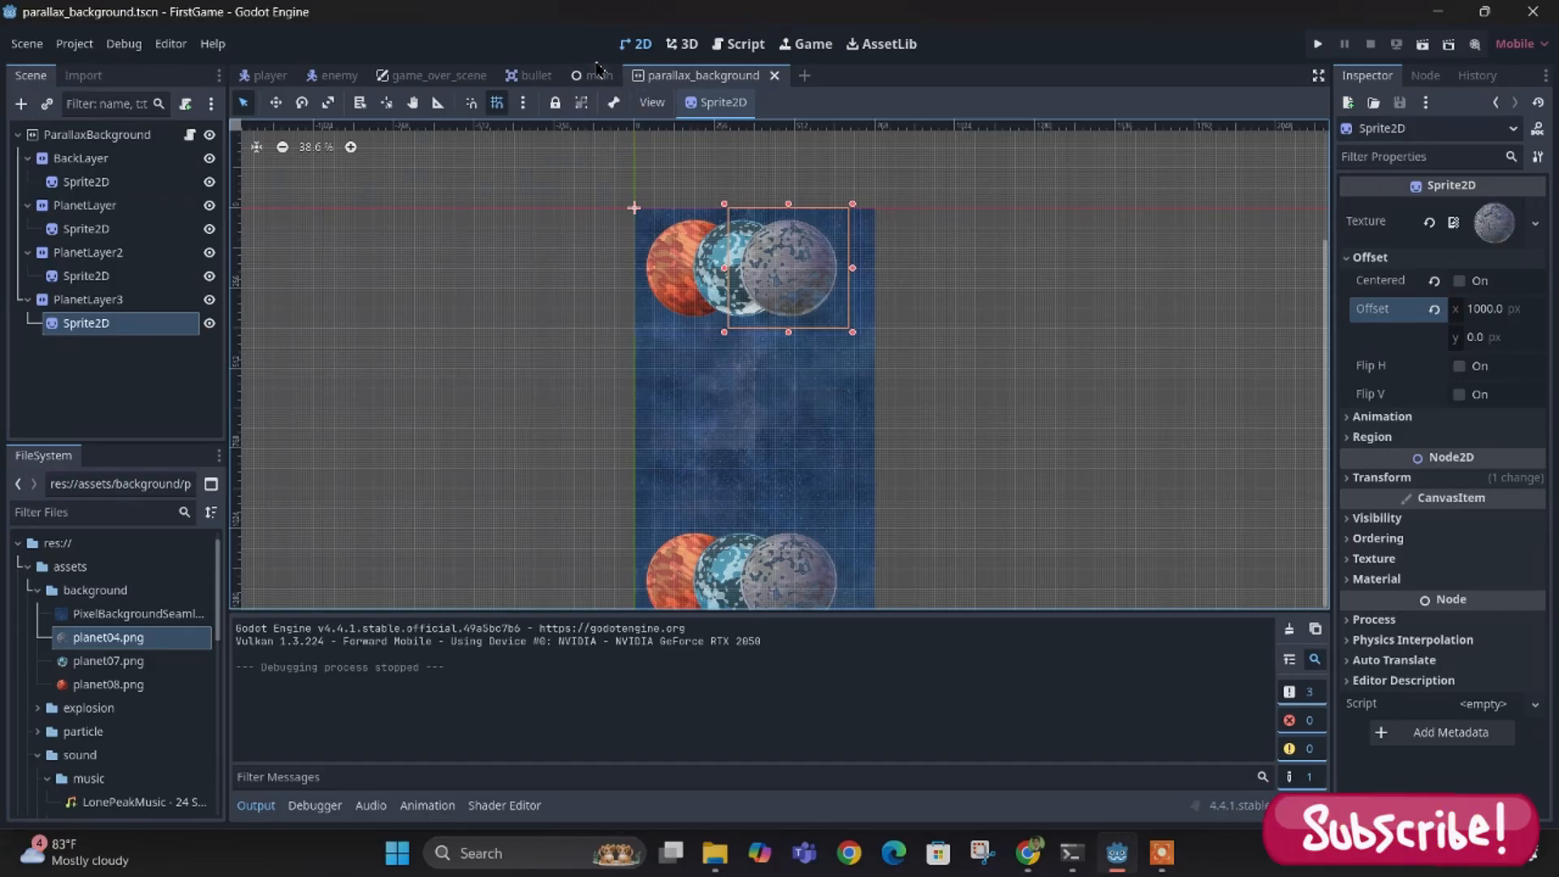
# - Instantiate parallax_background.tscn as a child scene of the Main node in the main scene
pyautogui.click(483, 262)
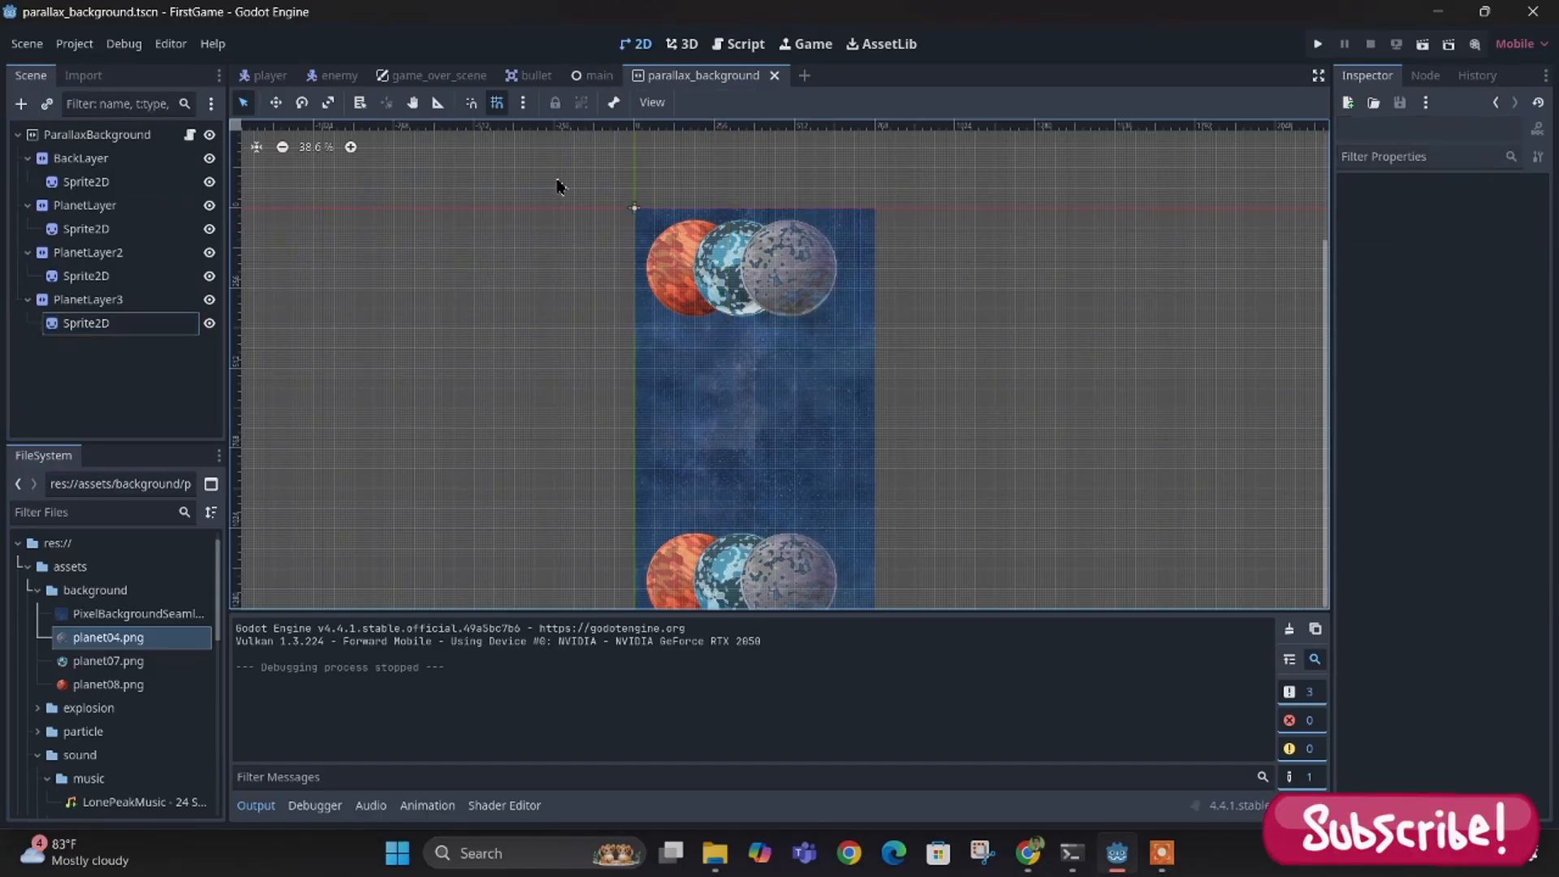
pyautogui.click(598, 78)
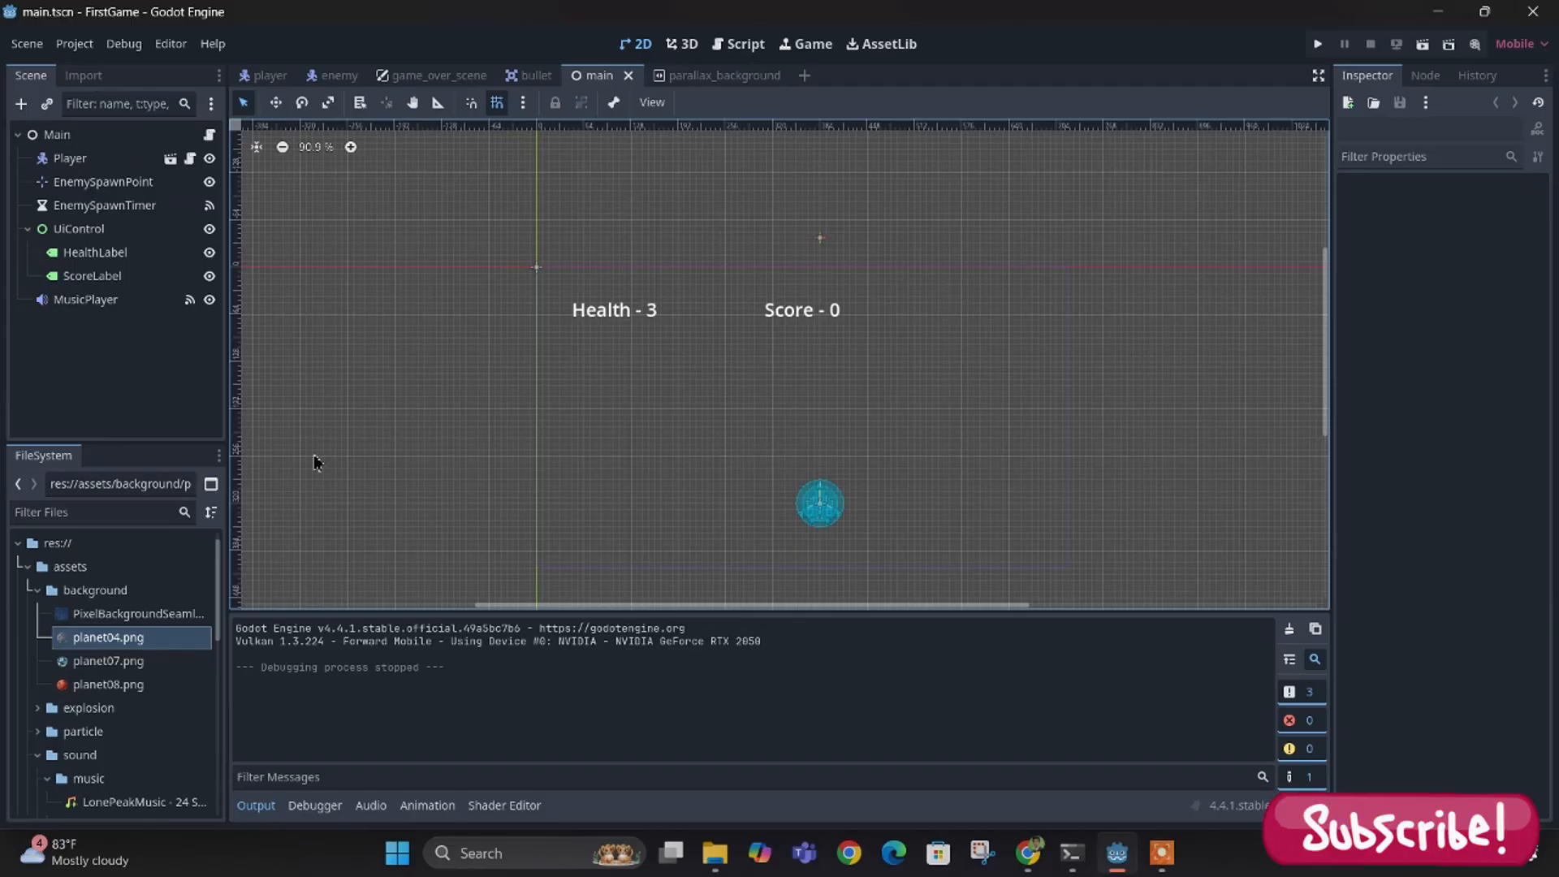
pyautogui.click(68, 136)
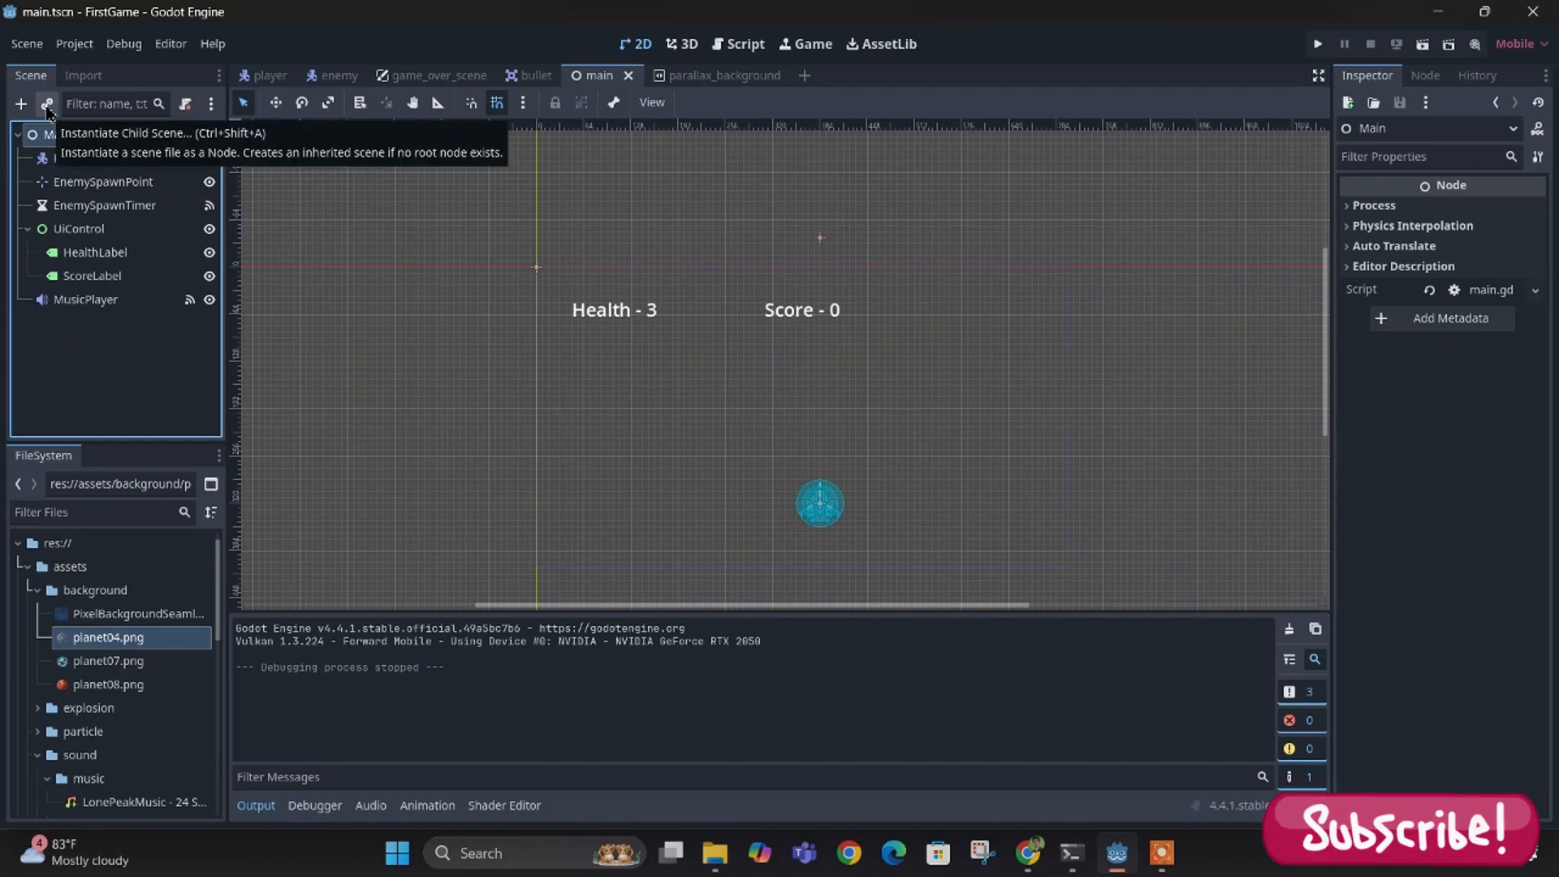
pyautogui.click(47, 105)
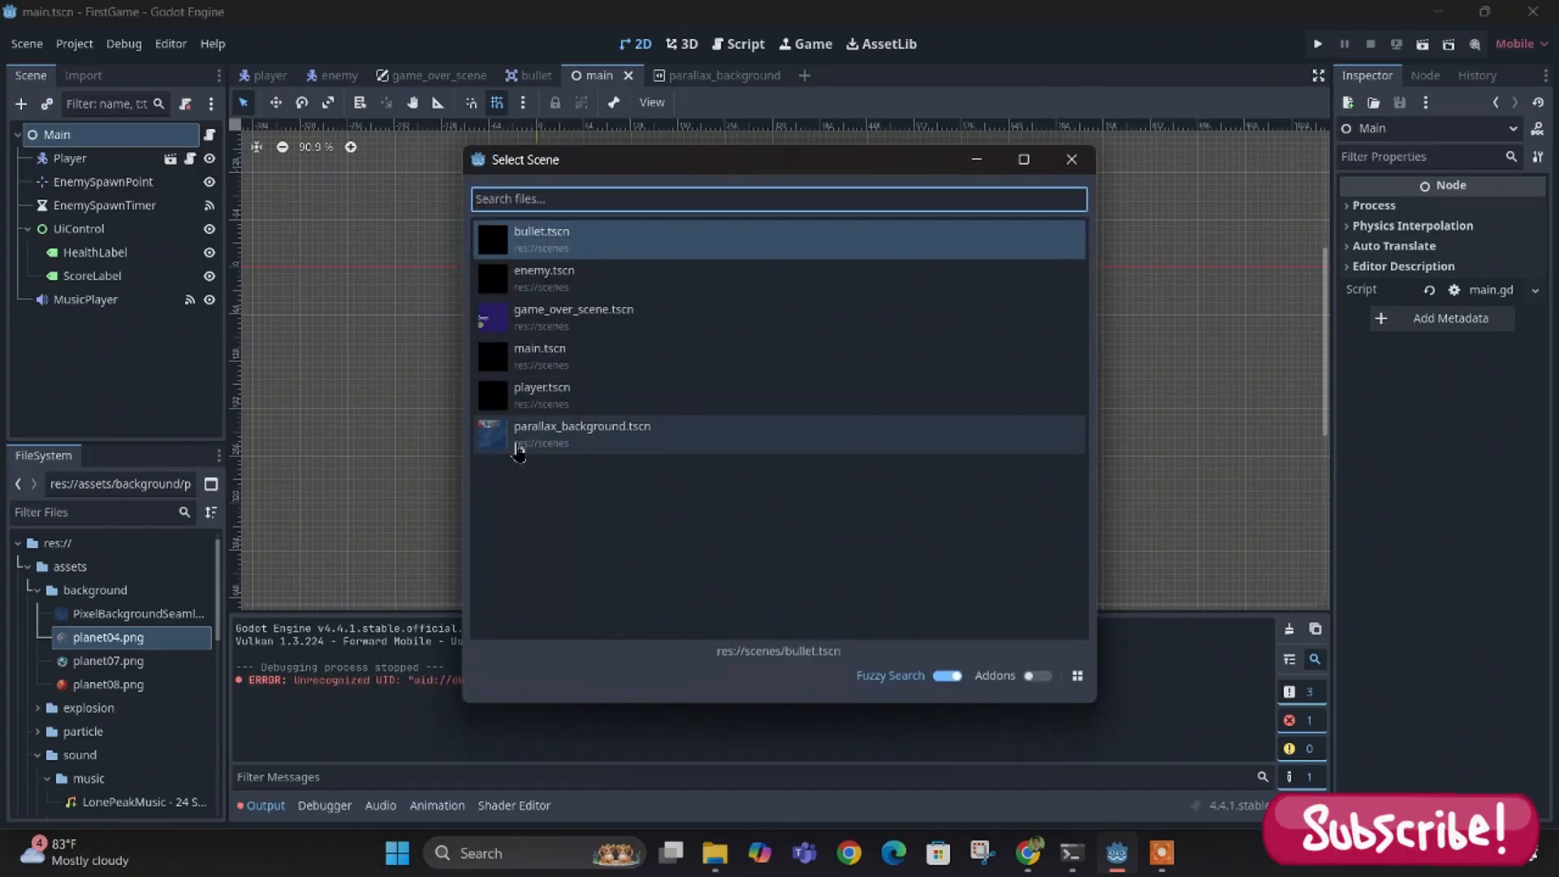
pyautogui.doubleClick(565, 438)
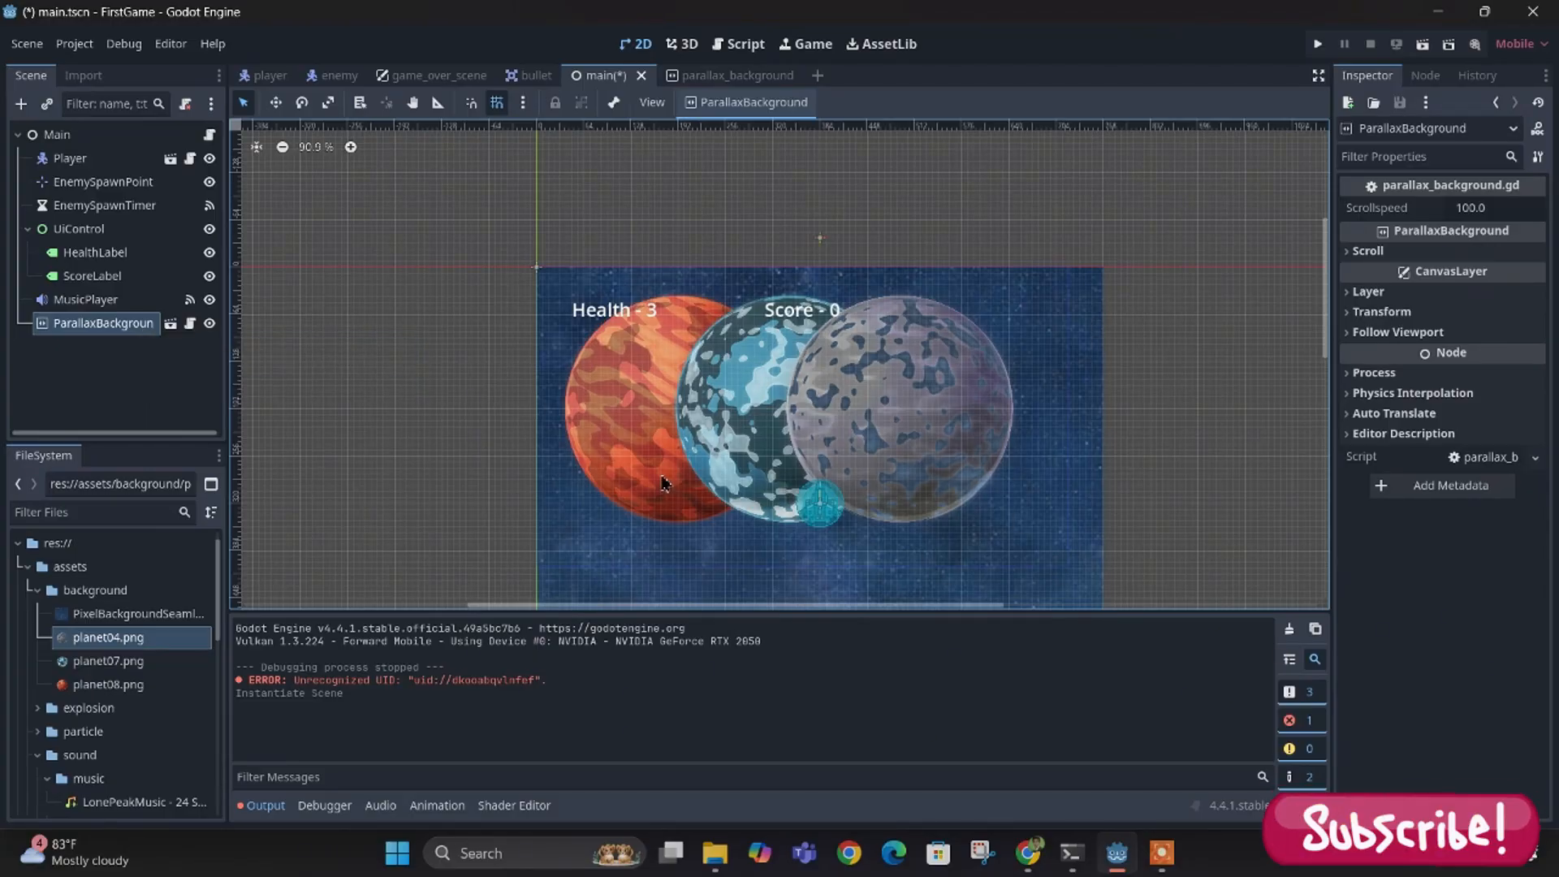
# - Inspect the background in the main scene, run the project, steer the ship both ways to check the scrolling, and stop the run
pyautogui.scroll(-3, 945, 488)
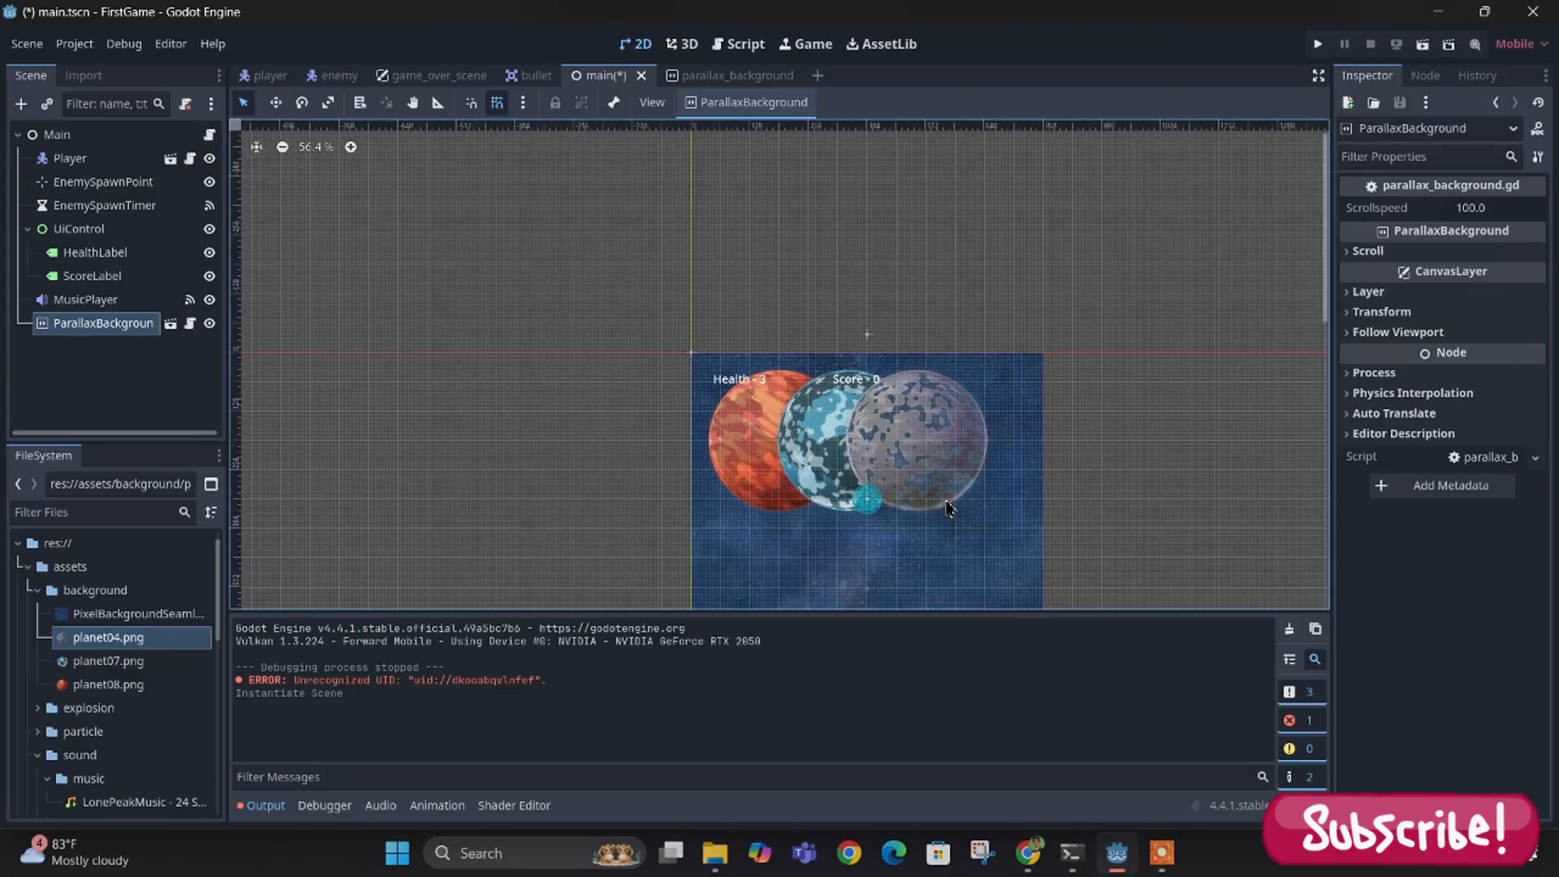
pyautogui.scroll(3, 944, 488)
pyautogui.scroll(-2, 945, 491)
pyautogui.scroll(-1, 944, 497)
pyautogui.scroll(2, 940, 487)
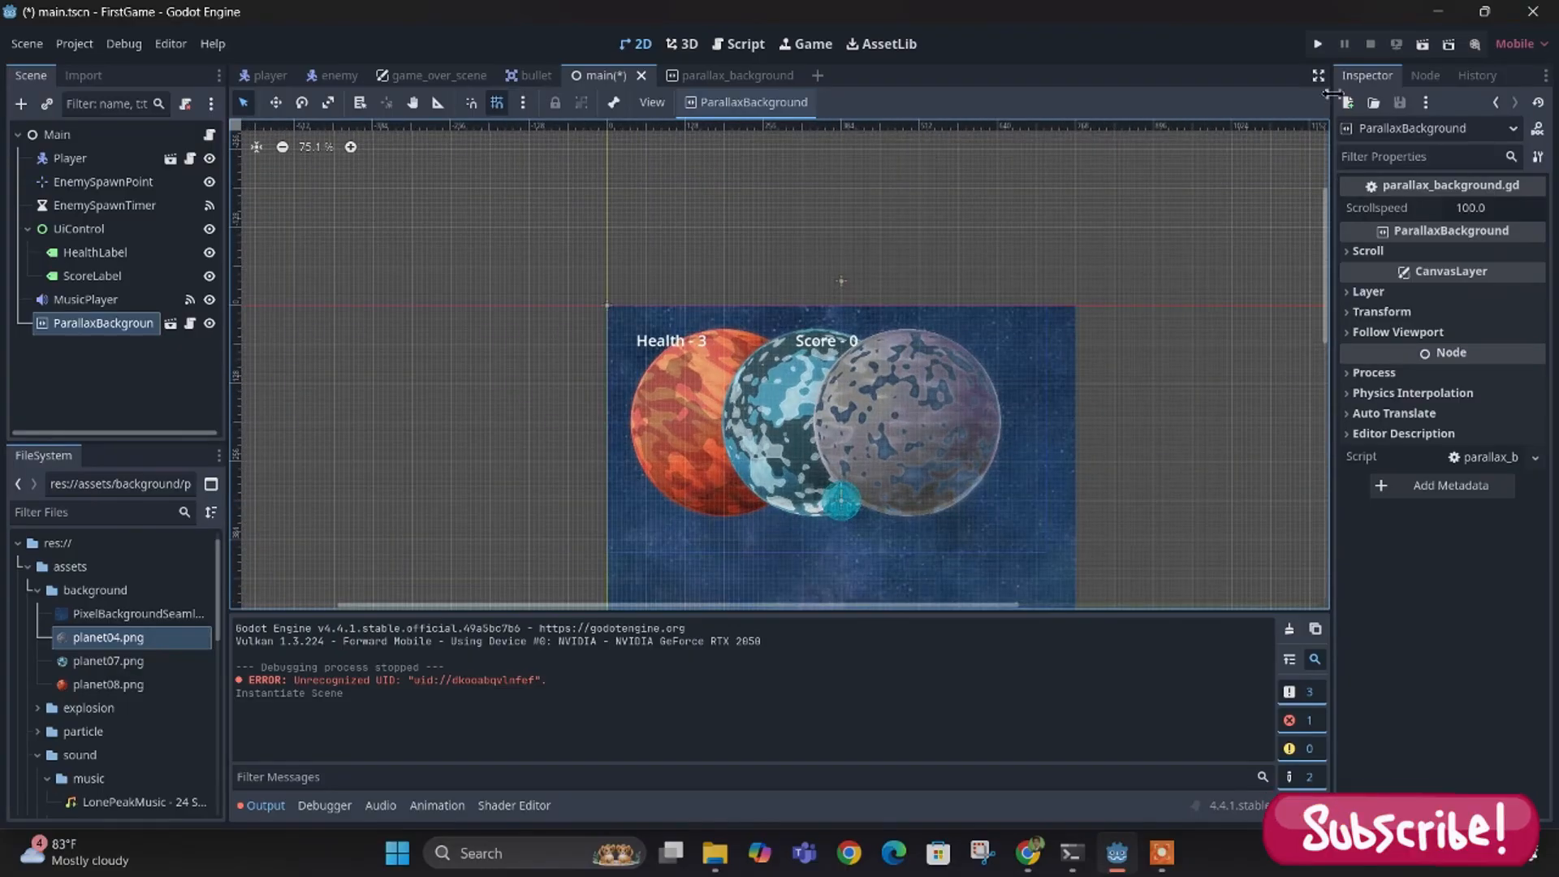
pyautogui.click(1319, 47)
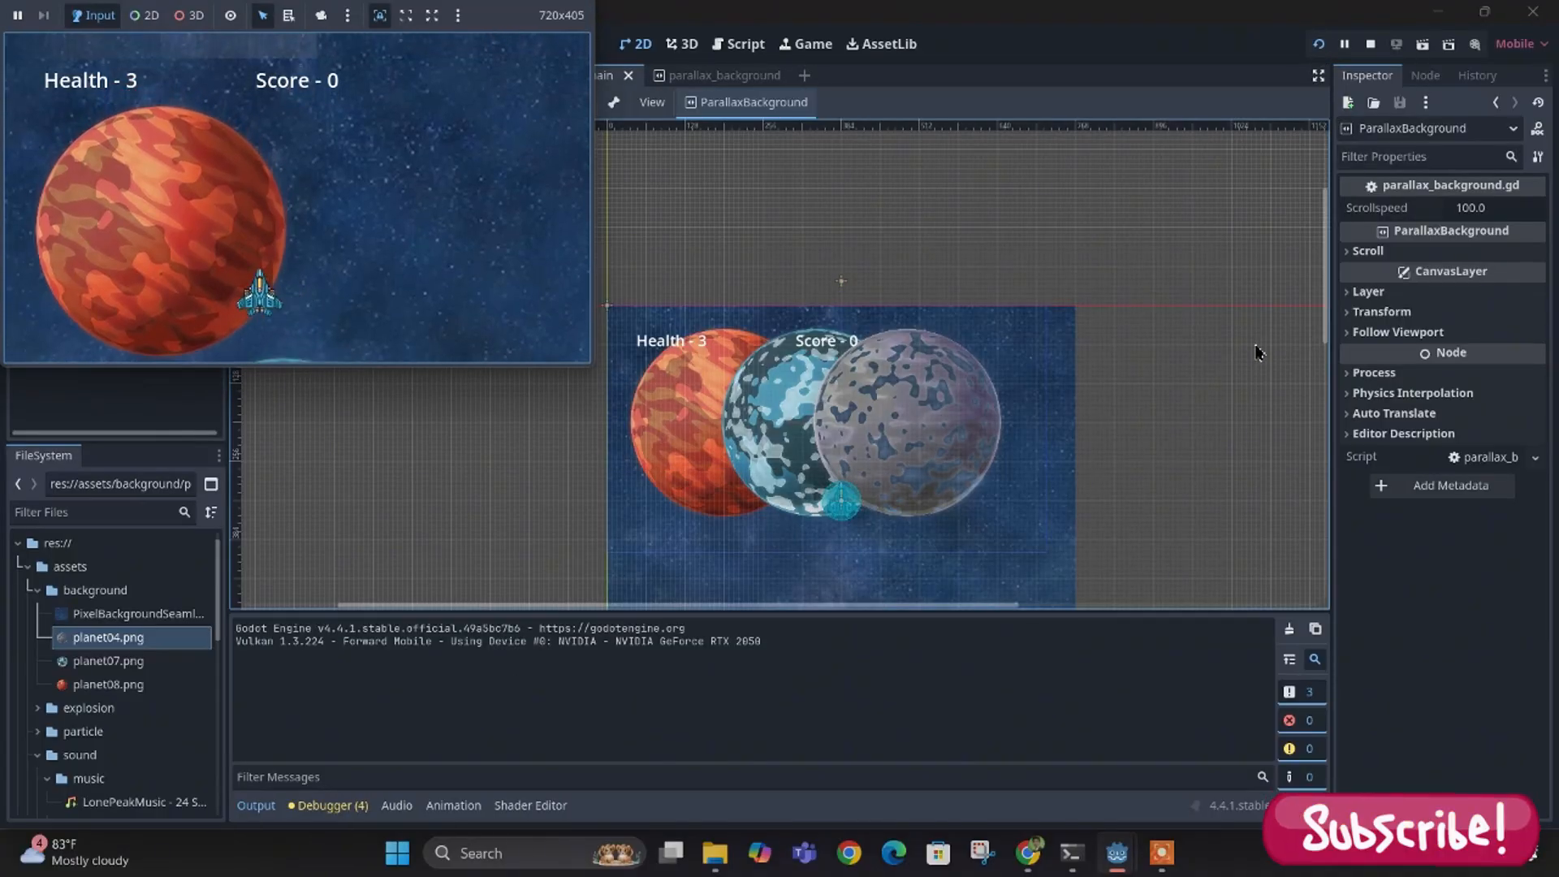
pyautogui.press('Right')
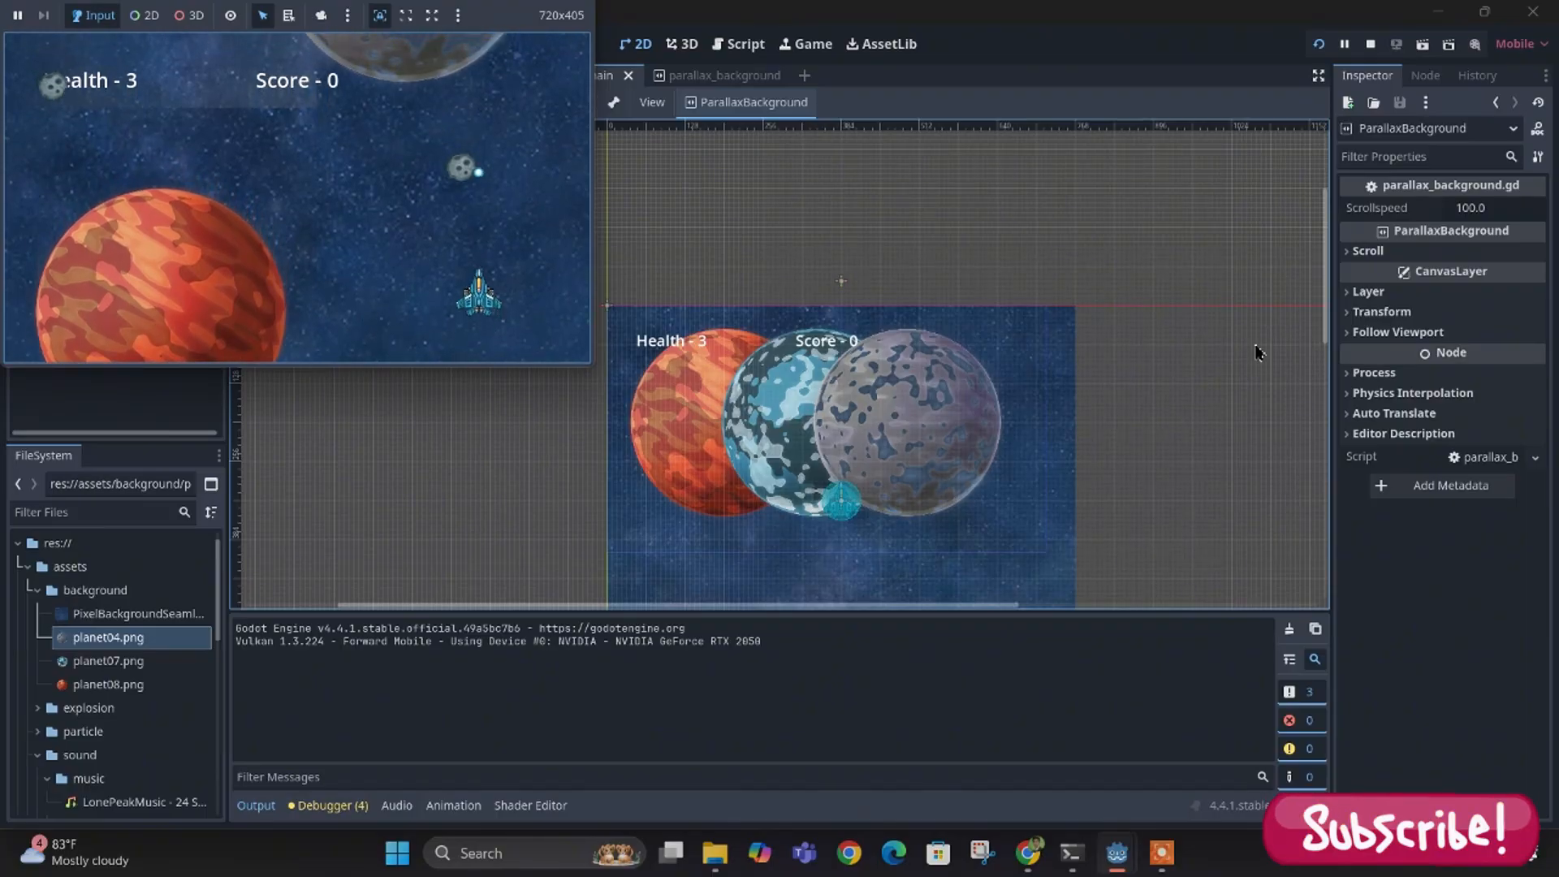
pyautogui.press('Left')
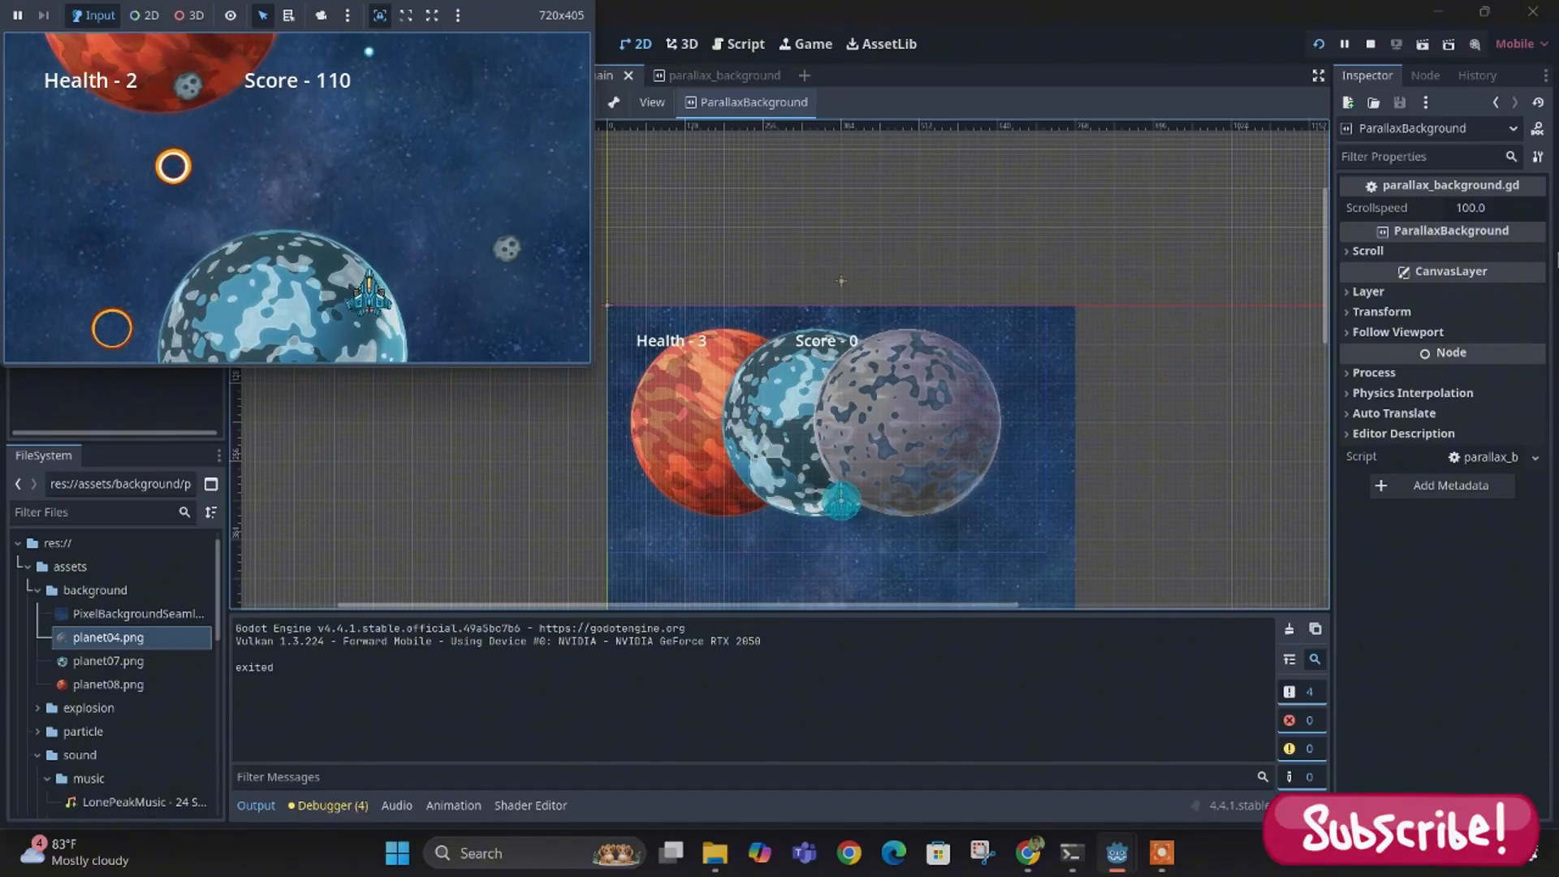
pyautogui.click(1371, 46)
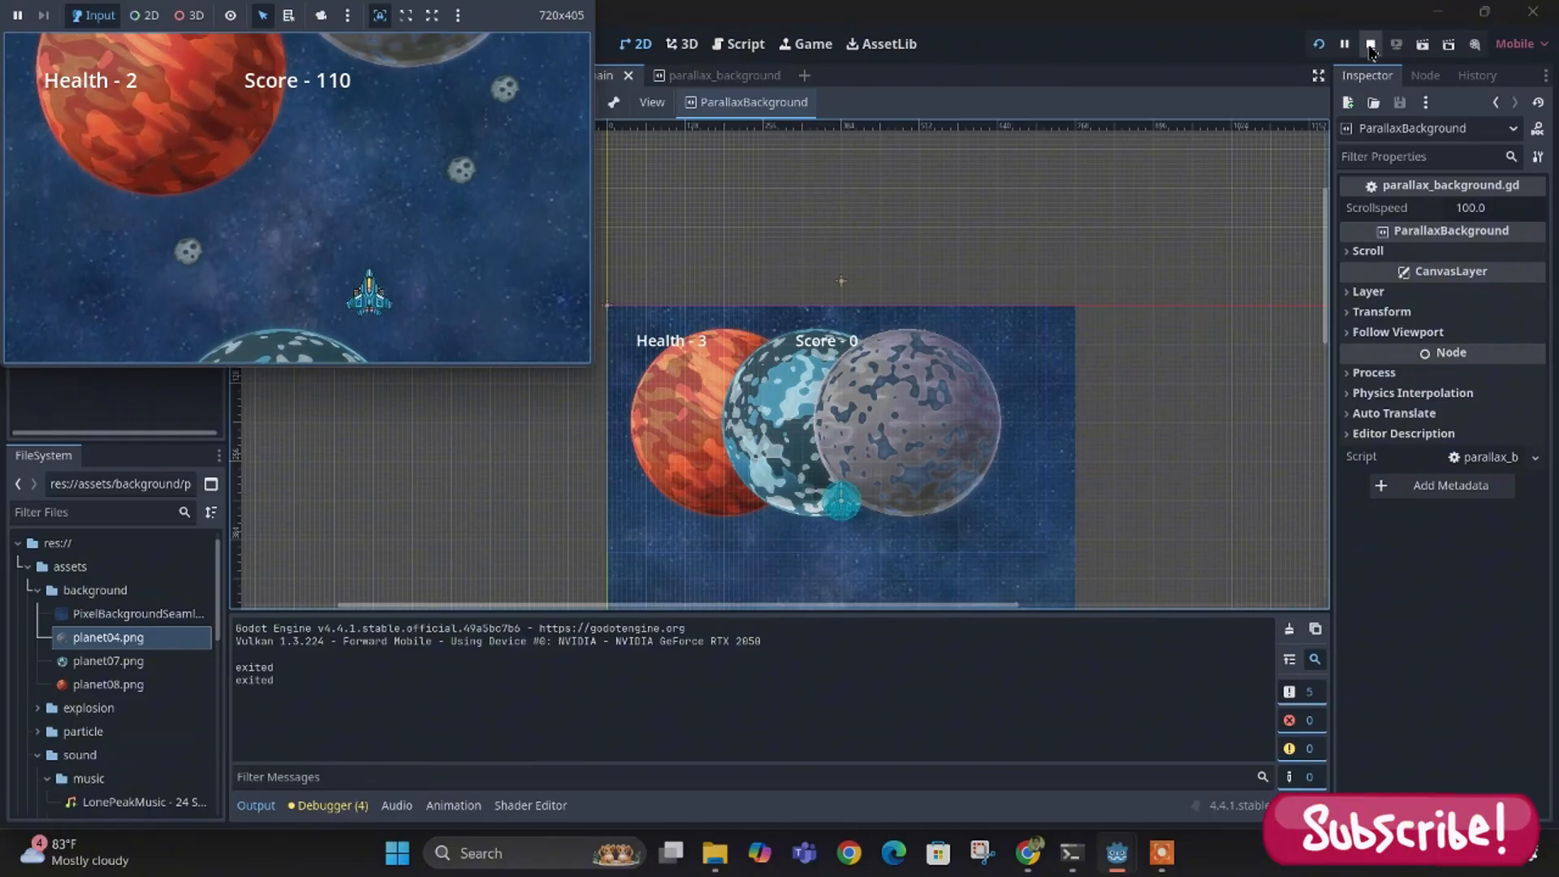